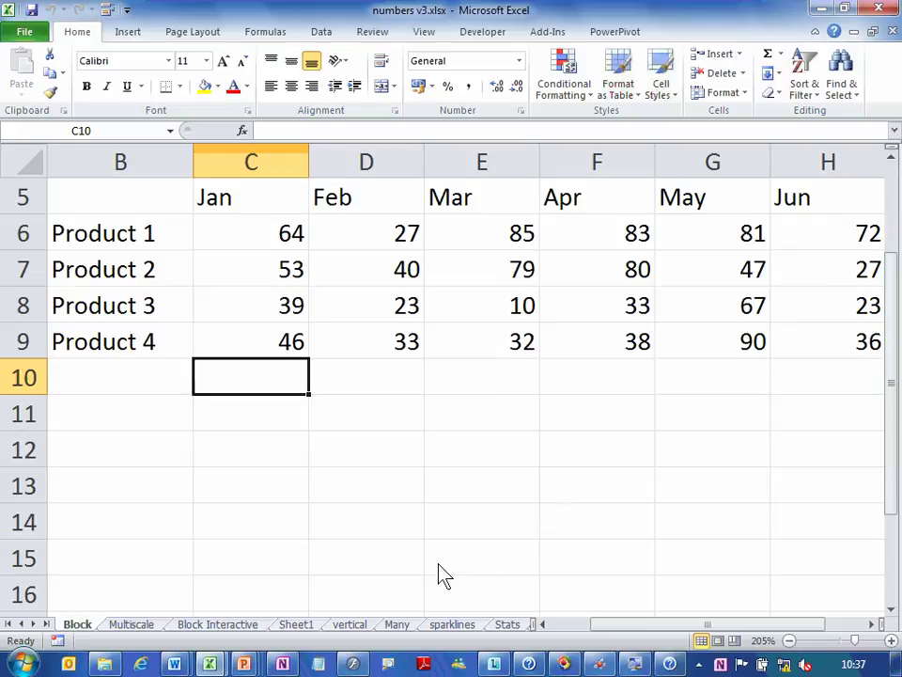
# Insert a basic 2-D line chart of the monthly figures for Products 1 to 4.
pyautogui.click(347, 316)
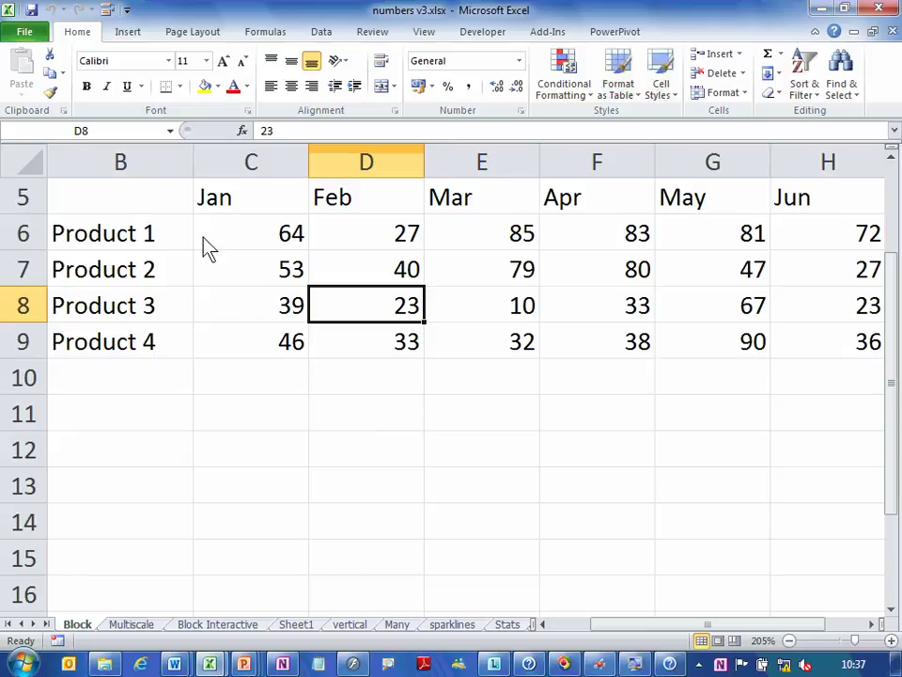
pyautogui.click(132, 32)
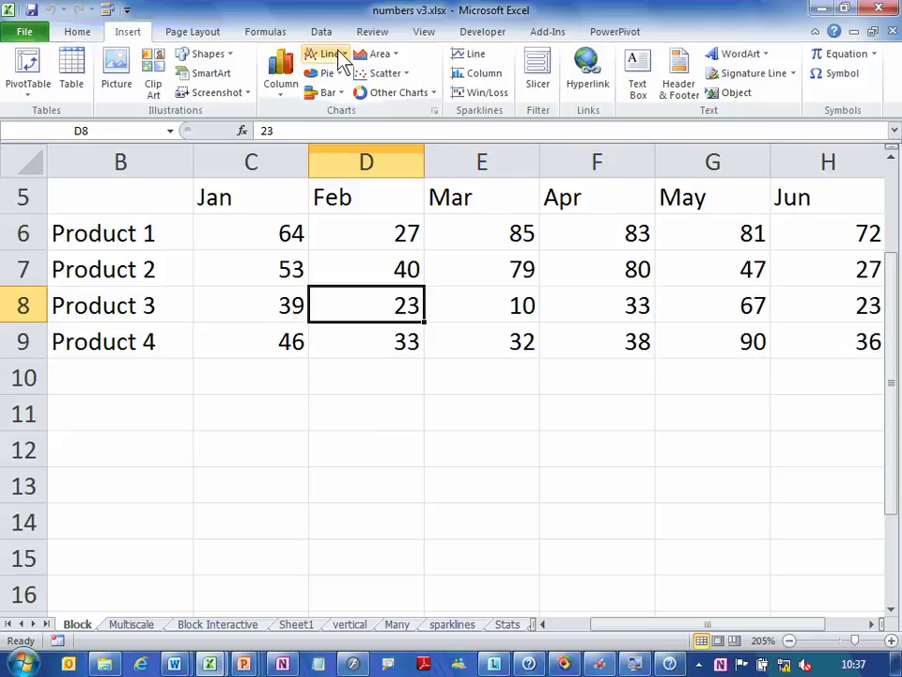
pyautogui.click(336, 55)
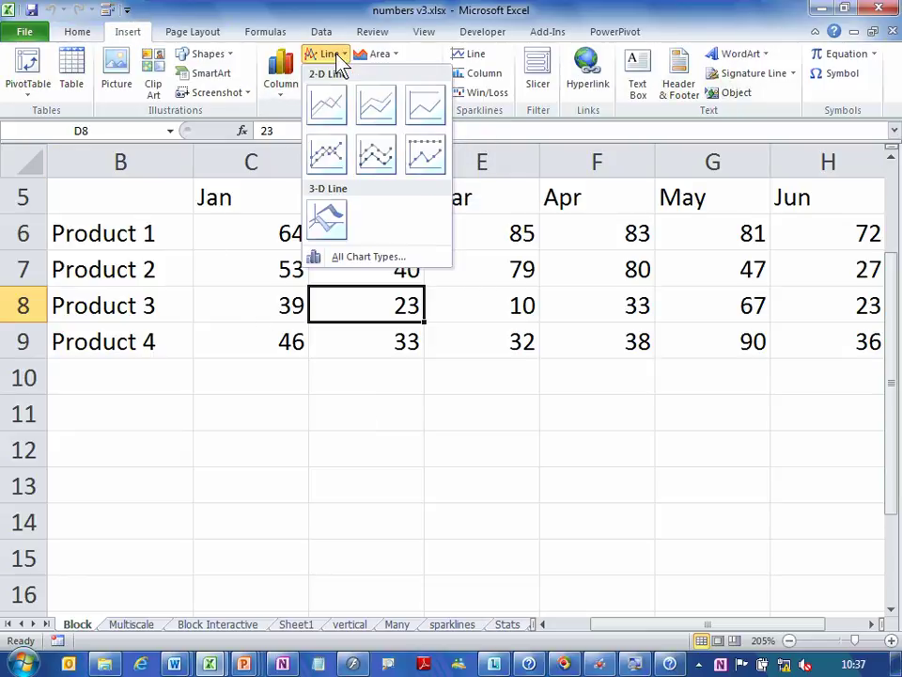
pyautogui.click(329, 106)
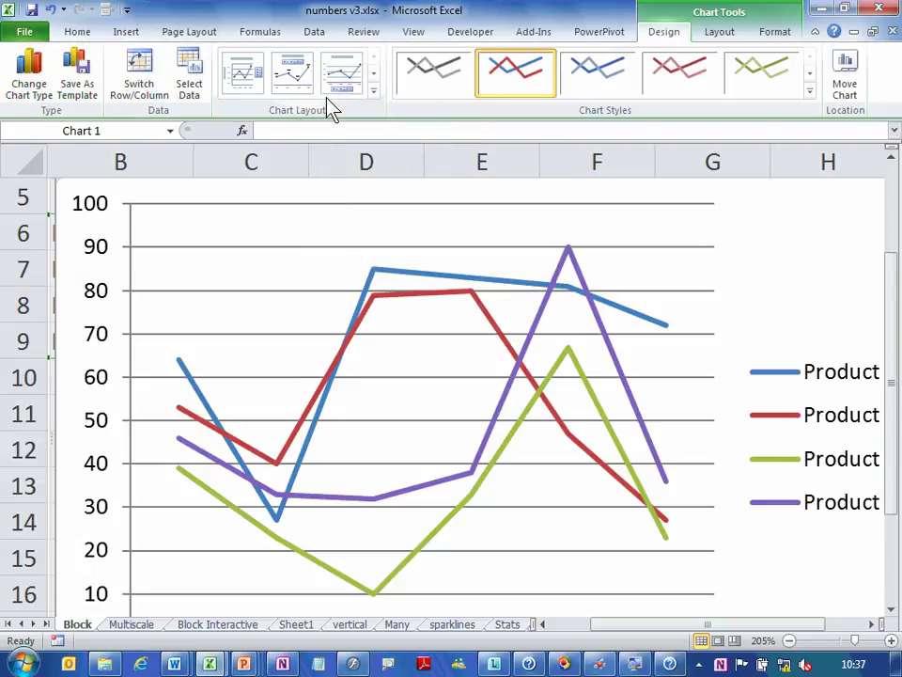
# Add data labels to the line chart, positioned below the data points.
pyautogui.click(752, 32)
pyautogui.click(724, 36)
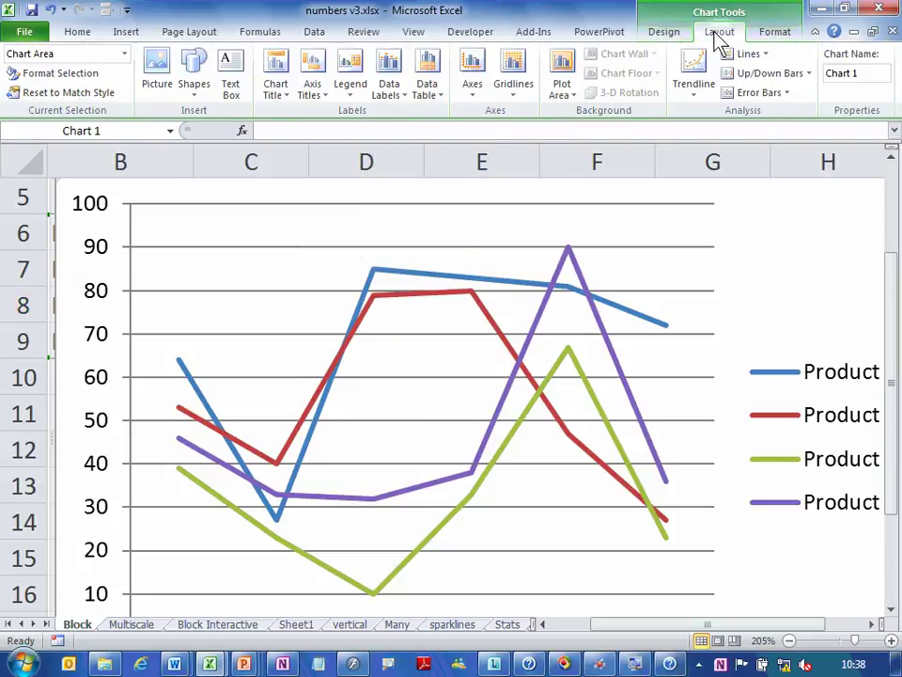
pyautogui.click(407, 102)
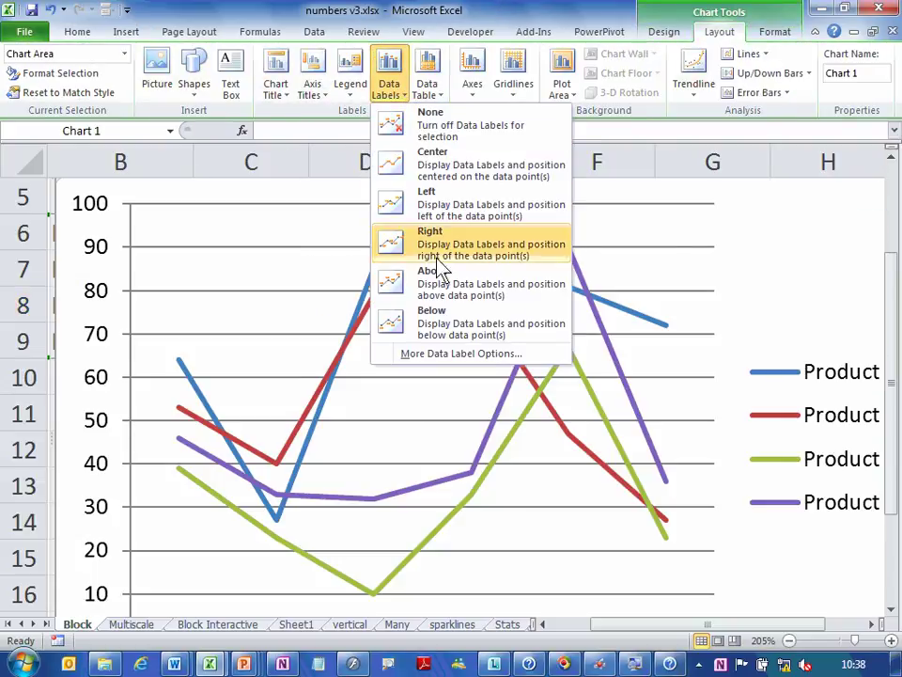
pyautogui.click(448, 316)
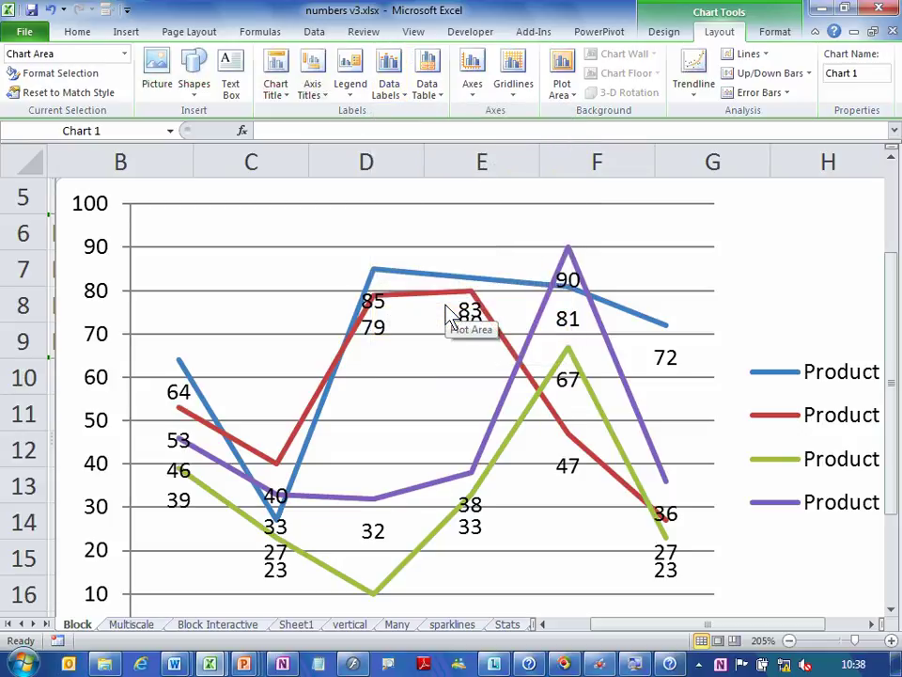
# Change the chart type from line to 3-D clustered column.
pyautogui.click(668, 34)
pyautogui.click(30, 86)
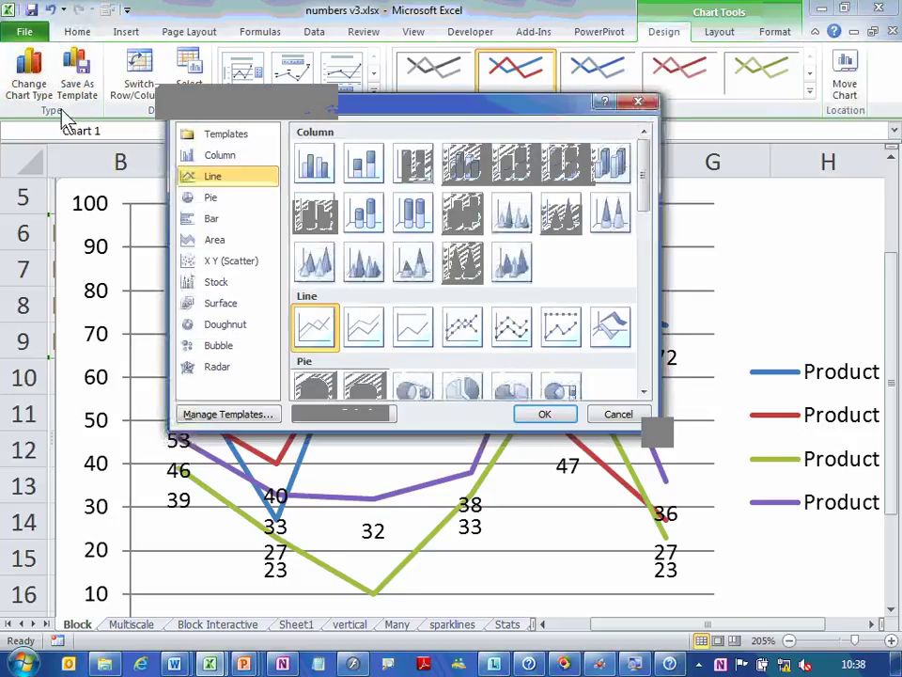
pyautogui.click(610, 334)
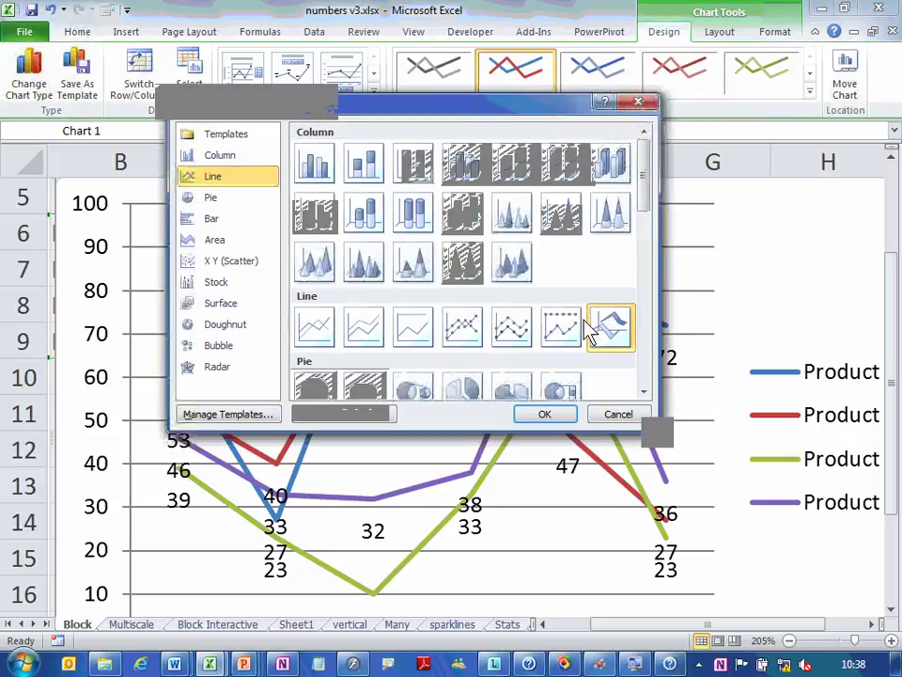
pyautogui.click(473, 179)
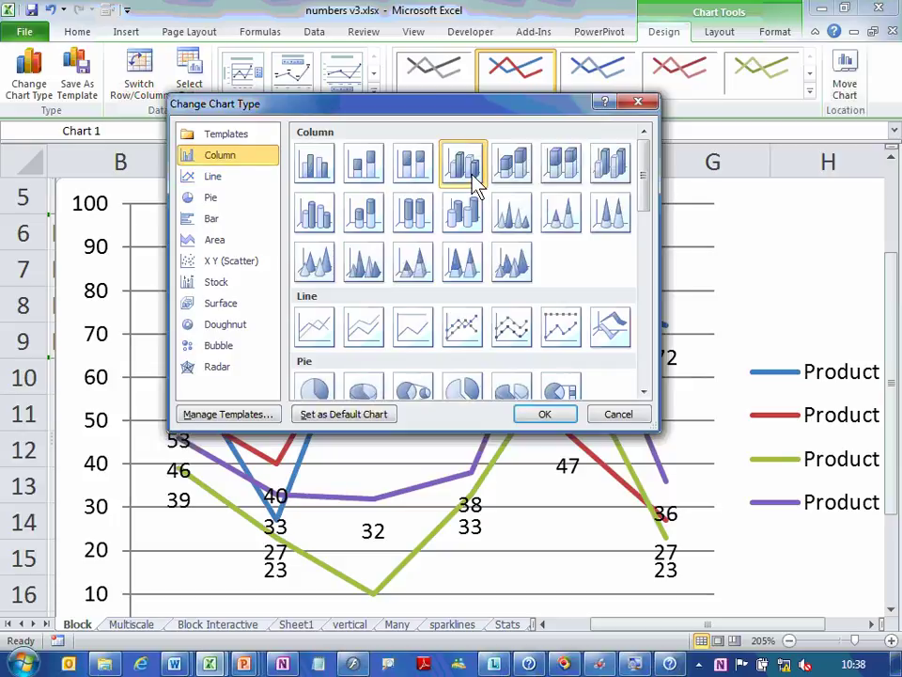
pyautogui.click(528, 417)
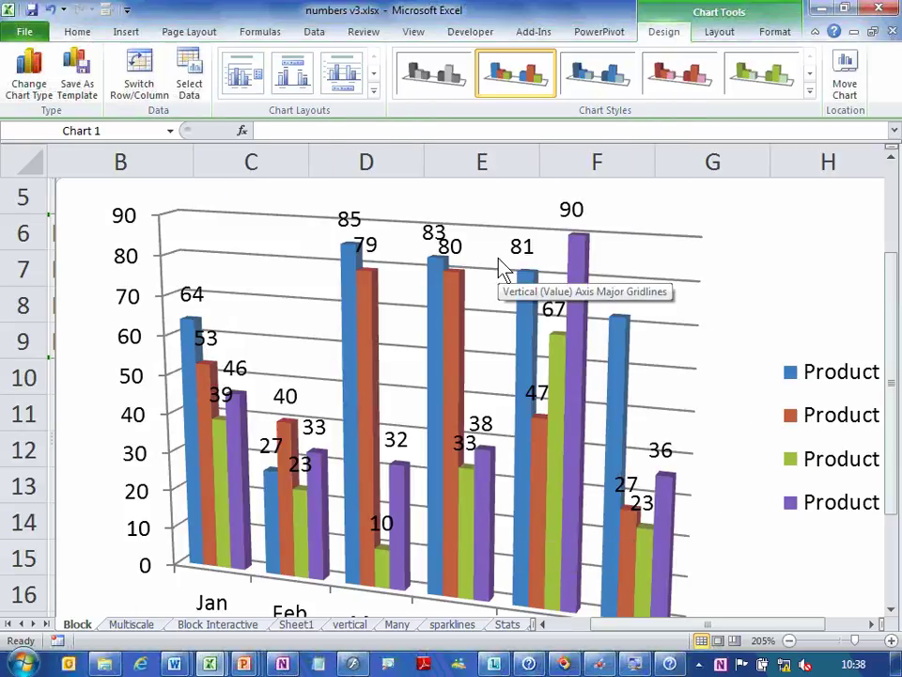
# Apply the black intense-effect shape style from the bottom row of styles to the chart area.
pyautogui.click(776, 32)
pyautogui.click(296, 91)
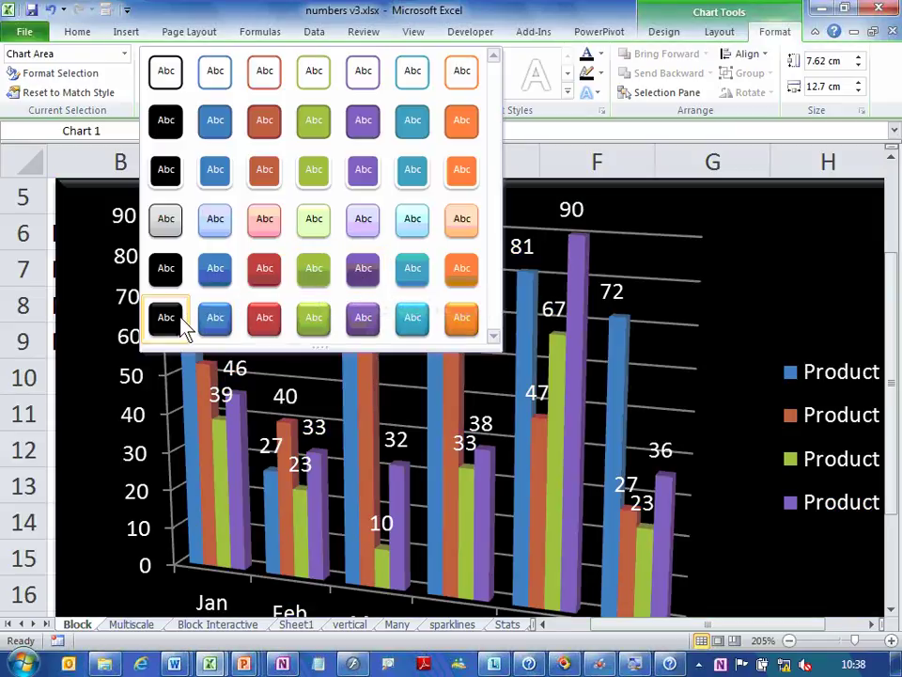
pyautogui.click(184, 328)
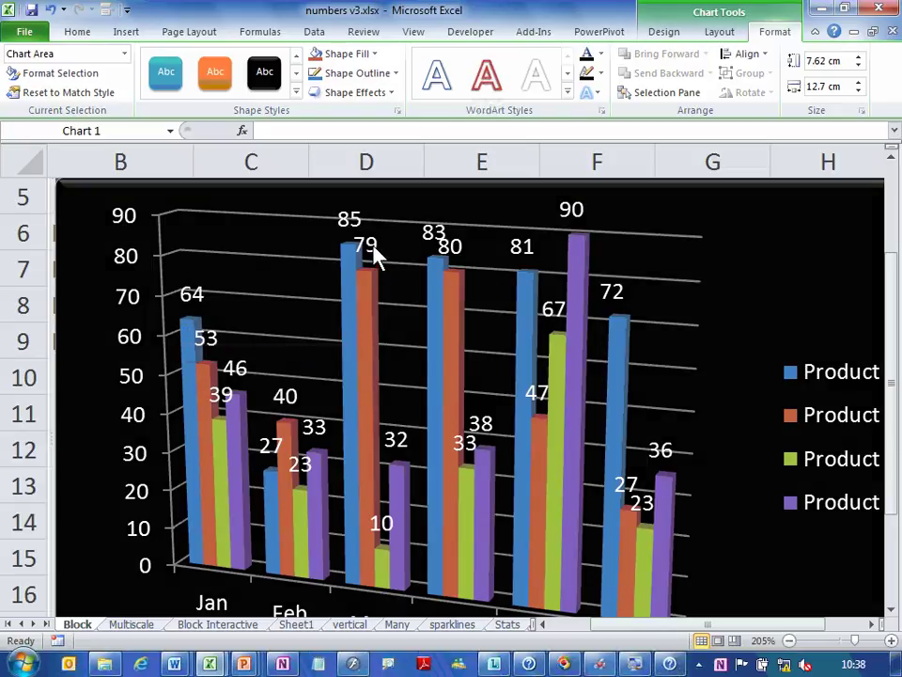
# Apply an orange shape style to the Product 1 data labels and a turquoise one to the Product 4 data labels.
pyautogui.click(353, 226)
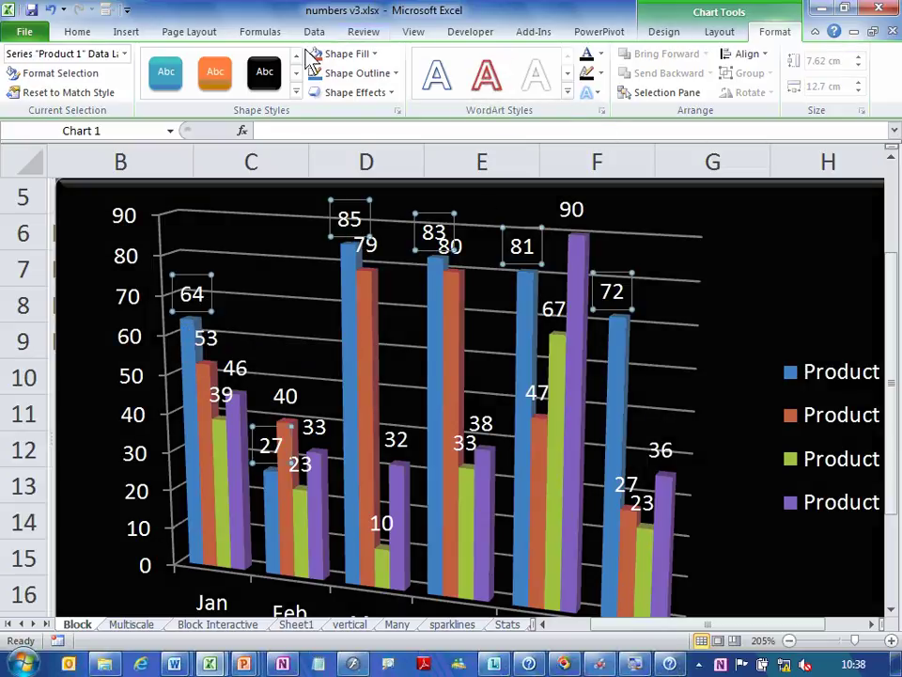
pyautogui.click(214, 73)
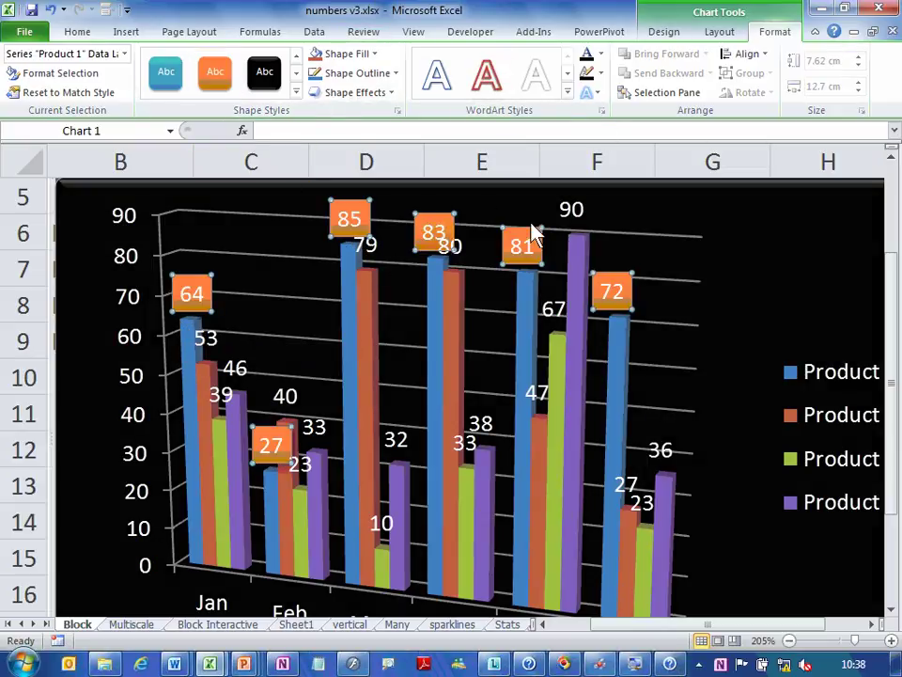
pyautogui.click(569, 207)
pyautogui.click(166, 74)
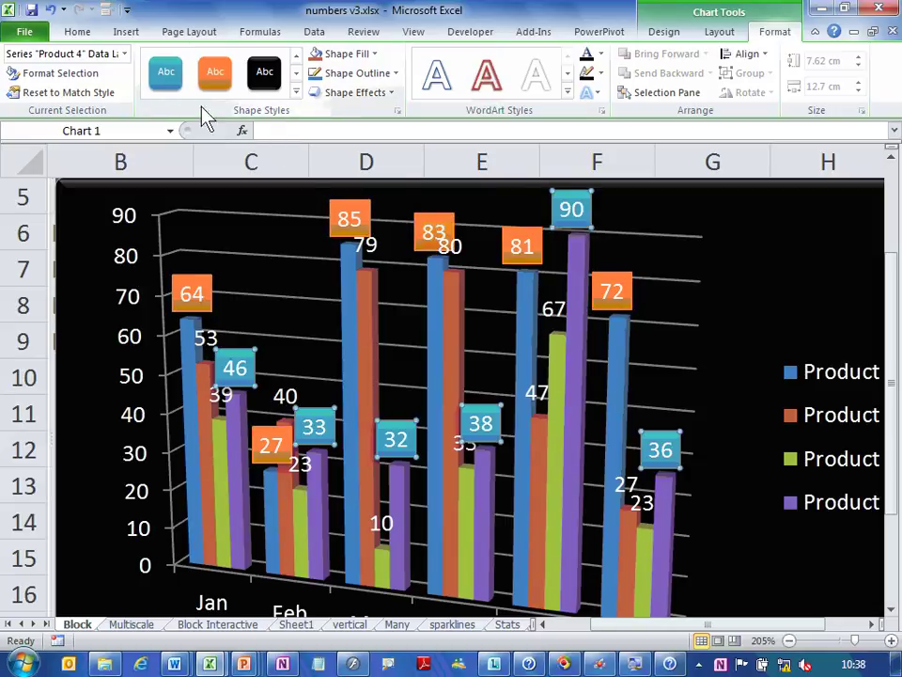
# Apply the intense red shape style to the Product 3 data labels and the intense green one to the Product 2 data labels.
pyautogui.click(550, 313)
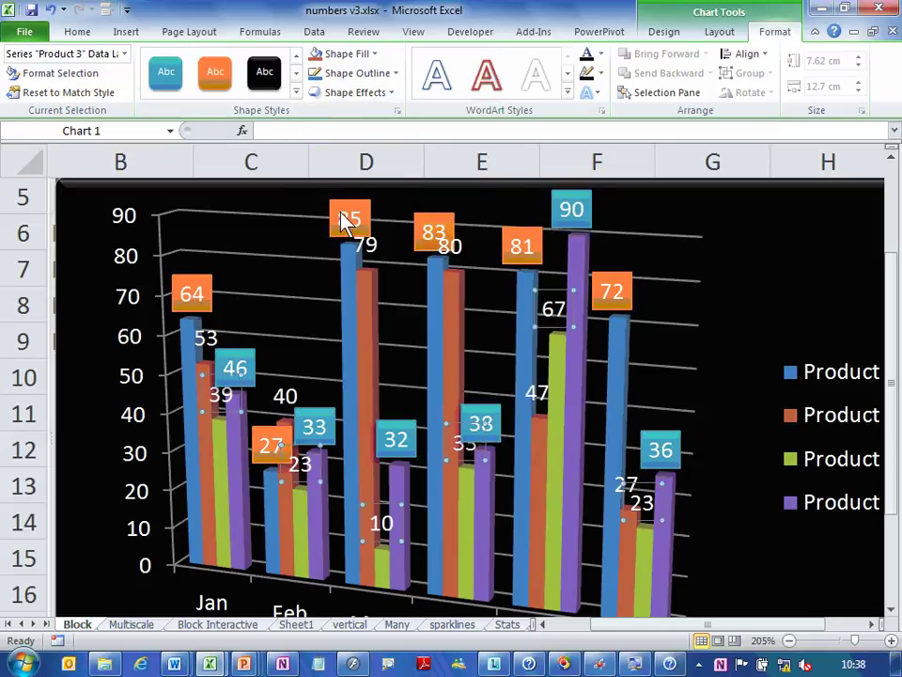
pyautogui.click(296, 92)
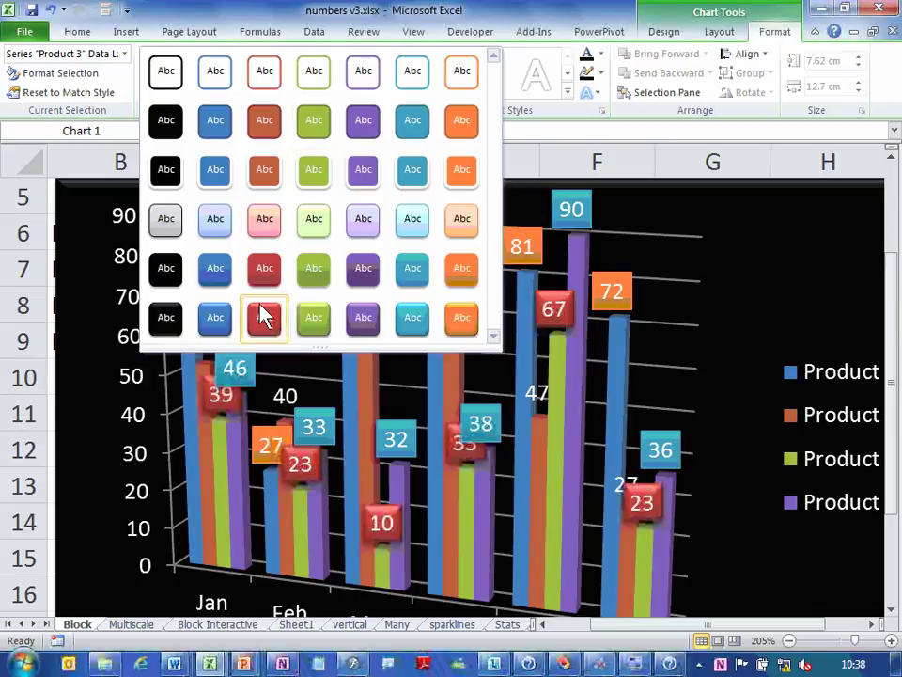
pyautogui.click(265, 318)
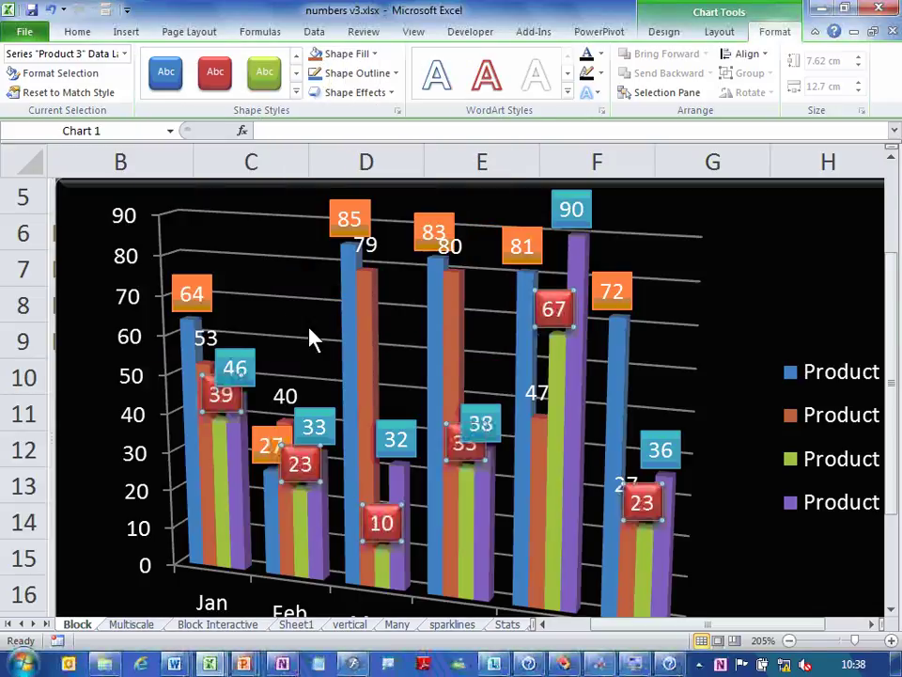
pyautogui.click(365, 266)
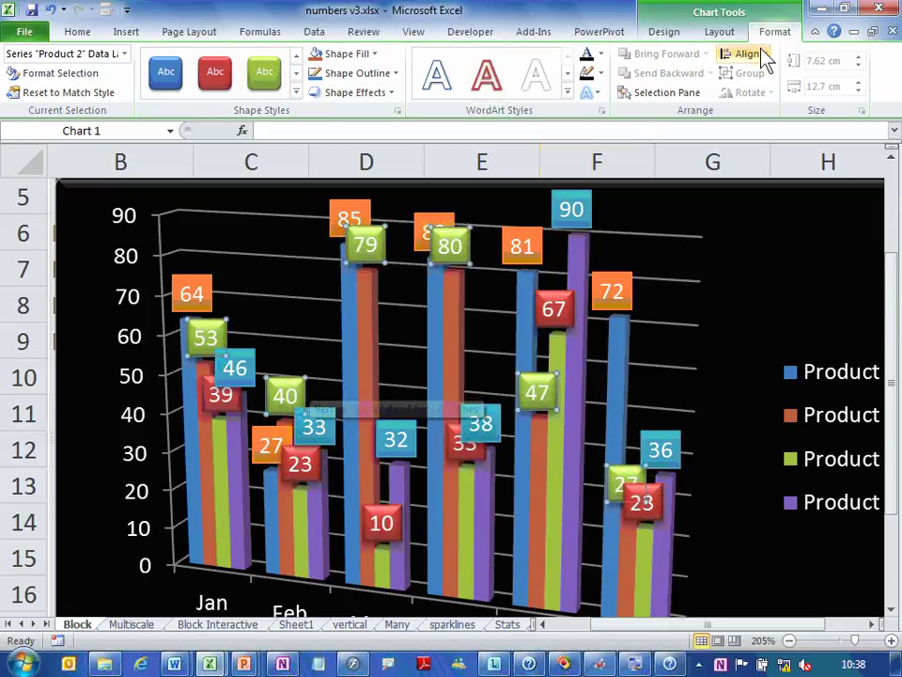
# Minimize the ribbon and delete the column chart from the worksheet.
pyautogui.click(816, 32)
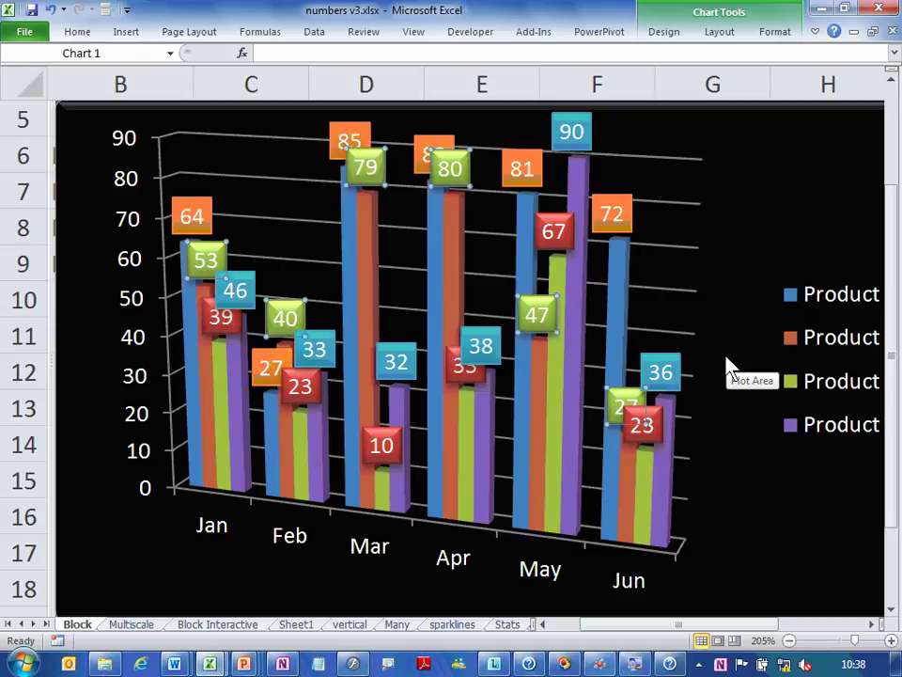
pyautogui.press('Delete')
pyautogui.press('Escape')
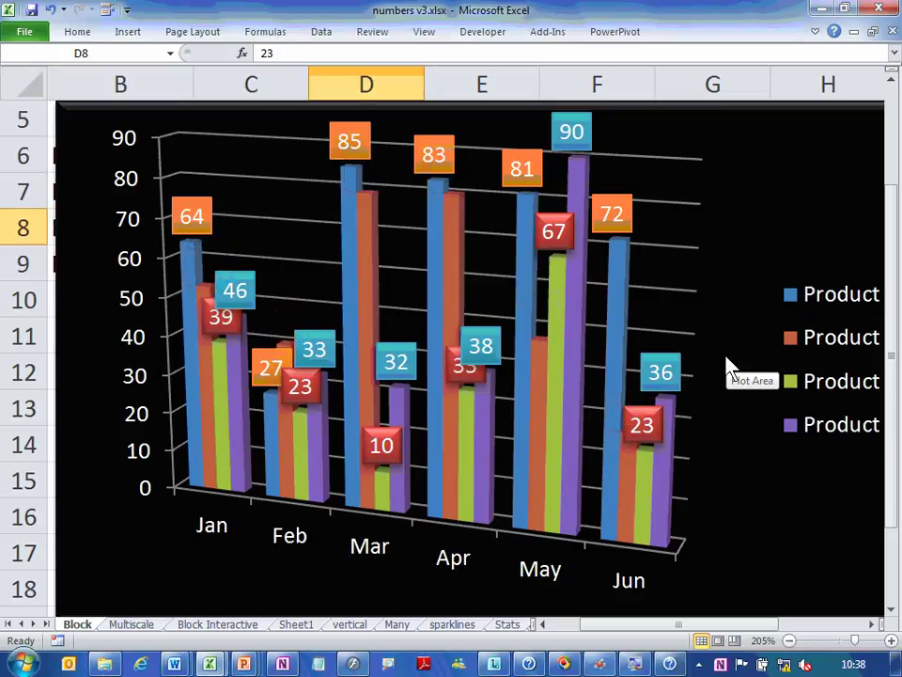
pyautogui.press('Delete')
pyautogui.click(734, 366)
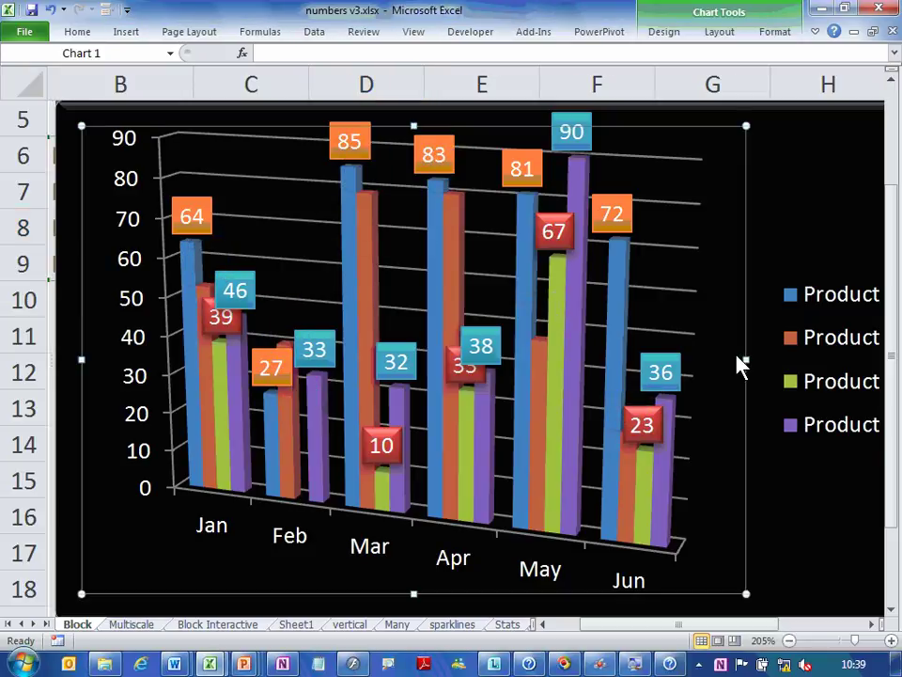
pyautogui.press('Delete')
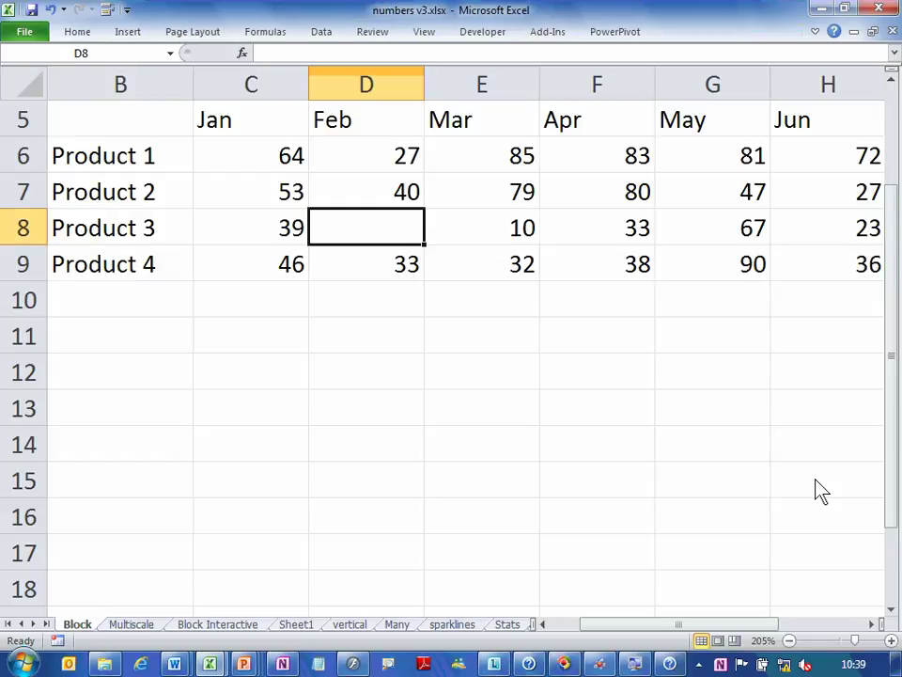
# Enter 34 as the February value of Product 3 in cell D8.
pyautogui.write('34')
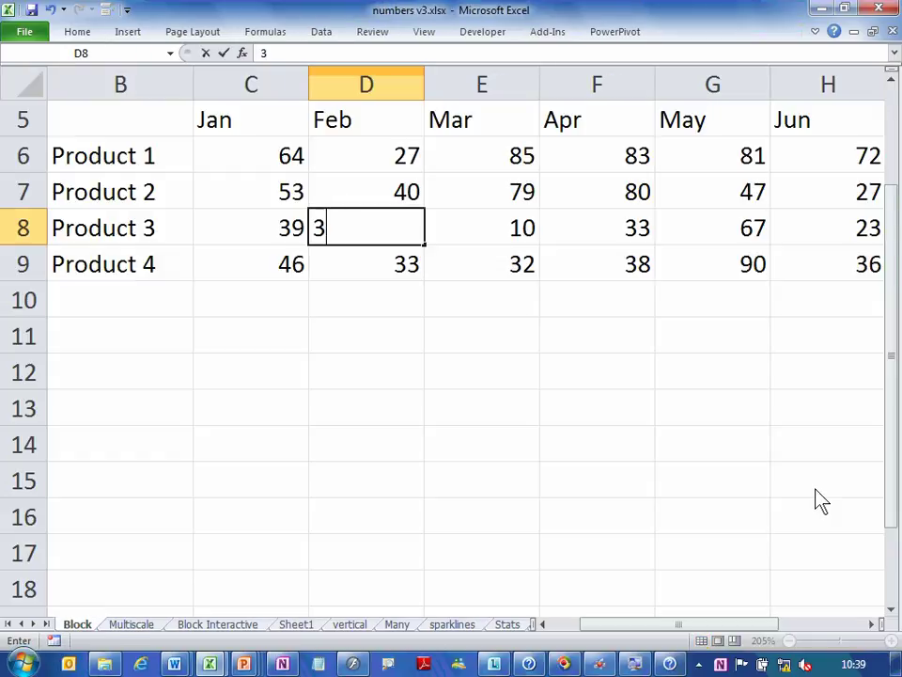
pyautogui.press('Return')
pyautogui.press('Up')
pyautogui.press('Up')
pyautogui.press('Up')
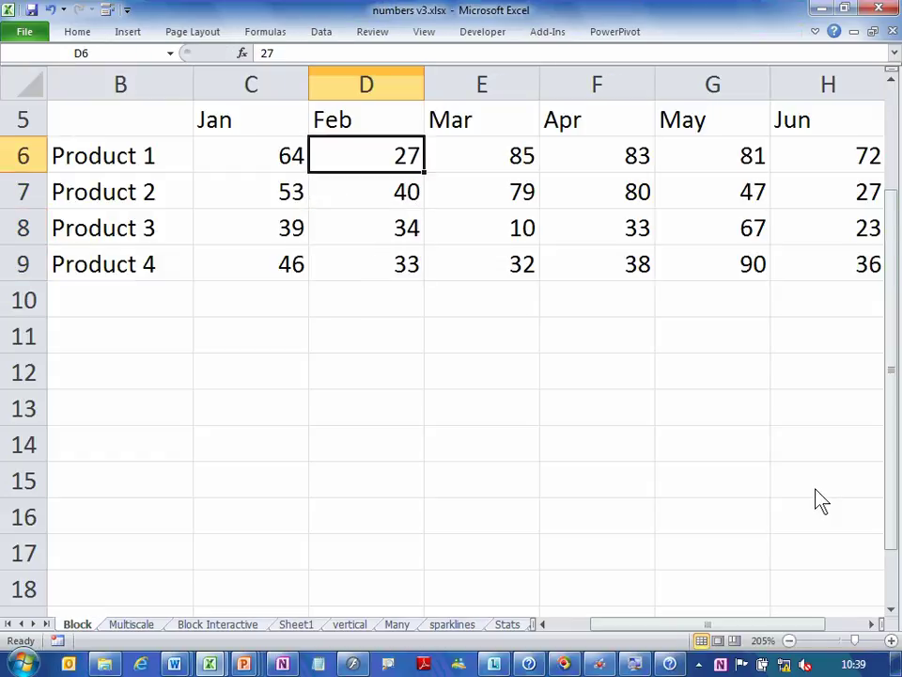
# Select the values of all four products from Jan to Jun (C6:H9) and restore the ribbon to its full display.
pyautogui.click(282, 167)
pyautogui.moveTo(282, 167); pyautogui.dragTo(822, 268)
pyautogui.click(75, 34)
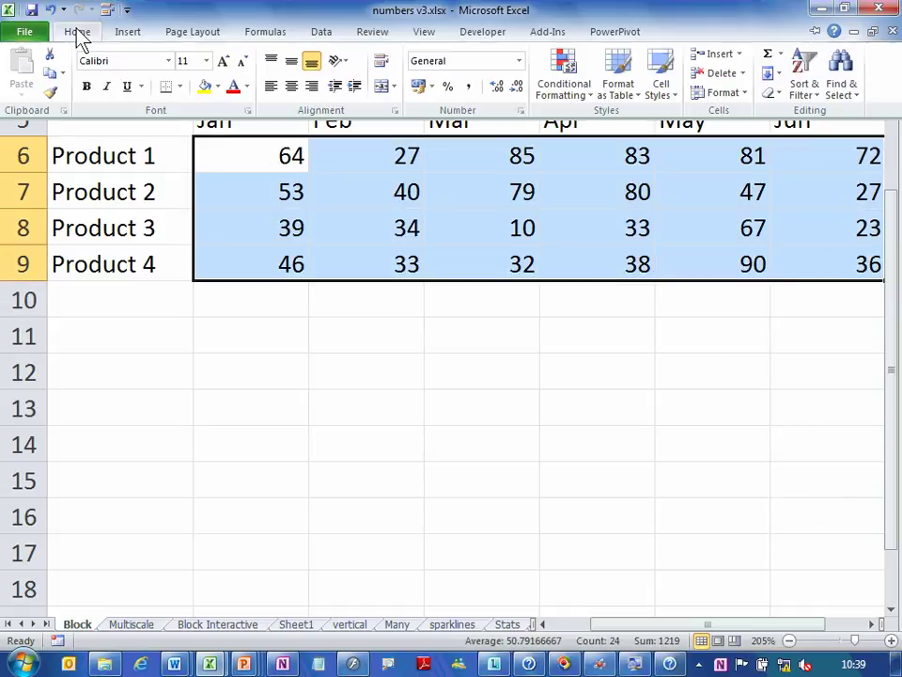
pyautogui.click(556, 94)
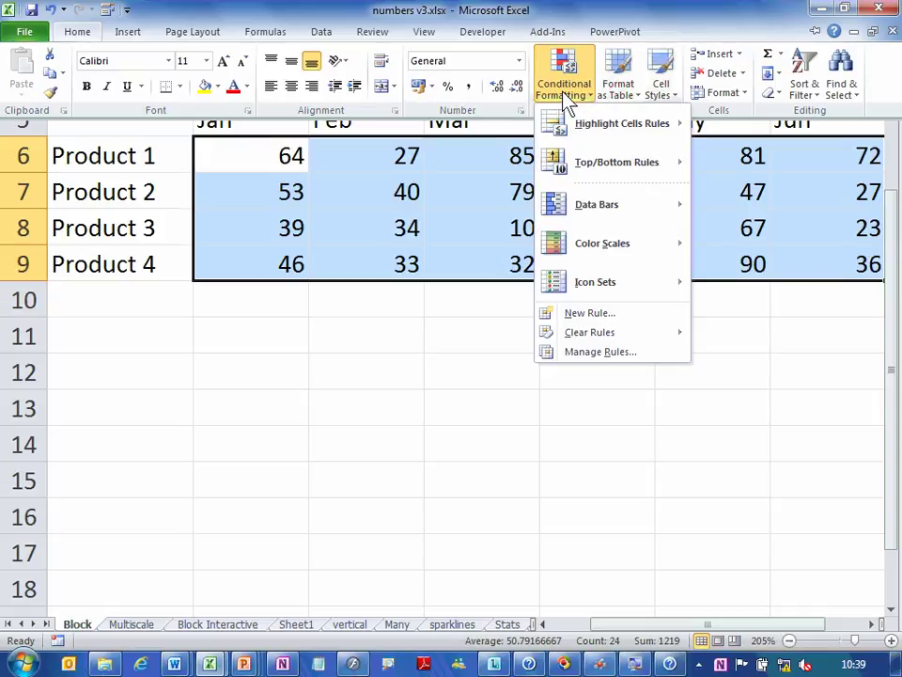
pyautogui.click(563, 91)
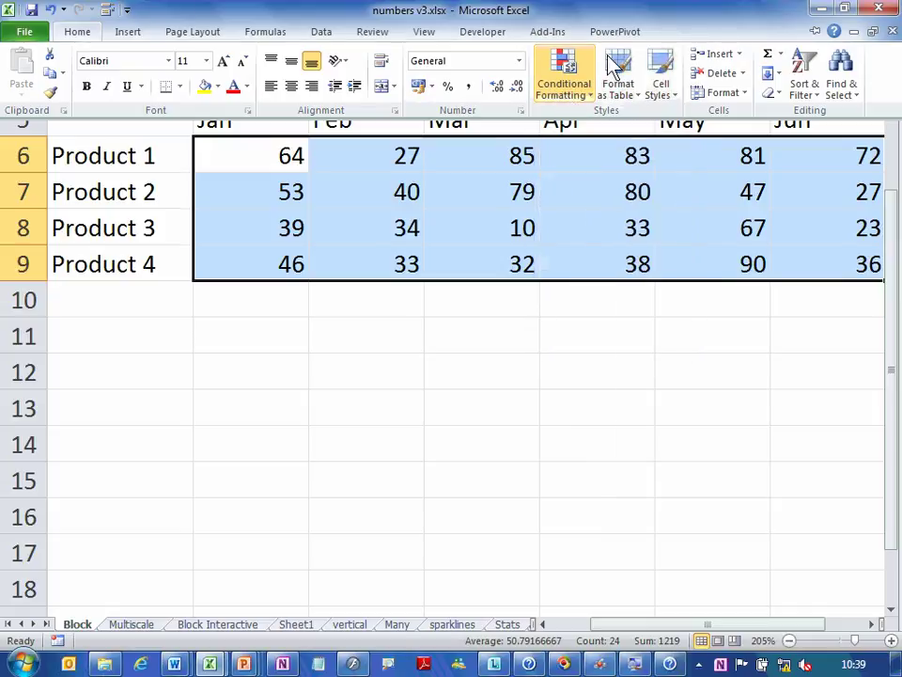
pyautogui.click(767, 21)
pyautogui.click(815, 33)
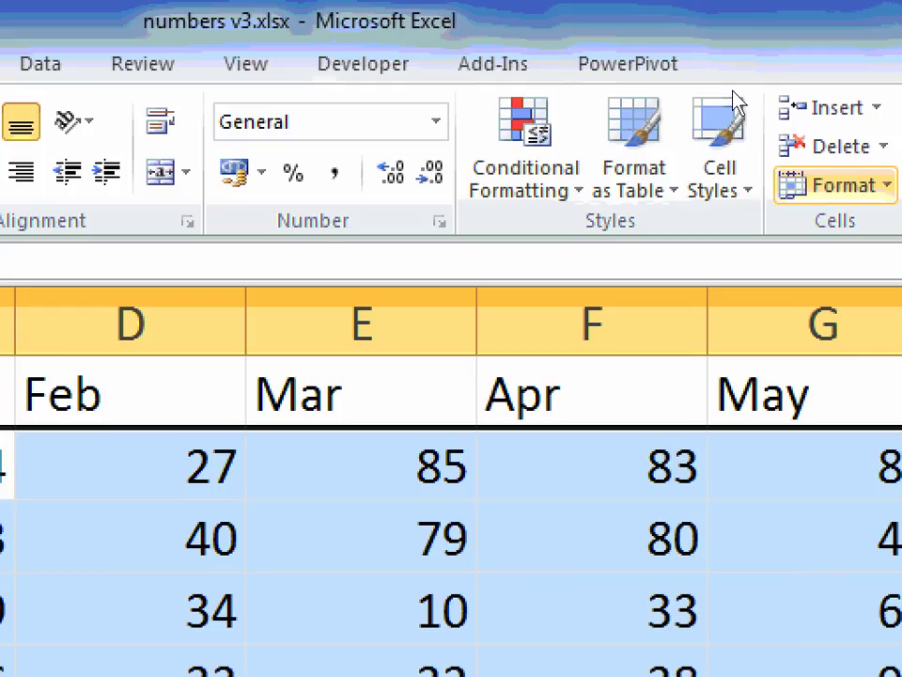
# Apply light blue gradient-fill data bars to the selected product values as conditional formatting.
pyautogui.click(583, 86)
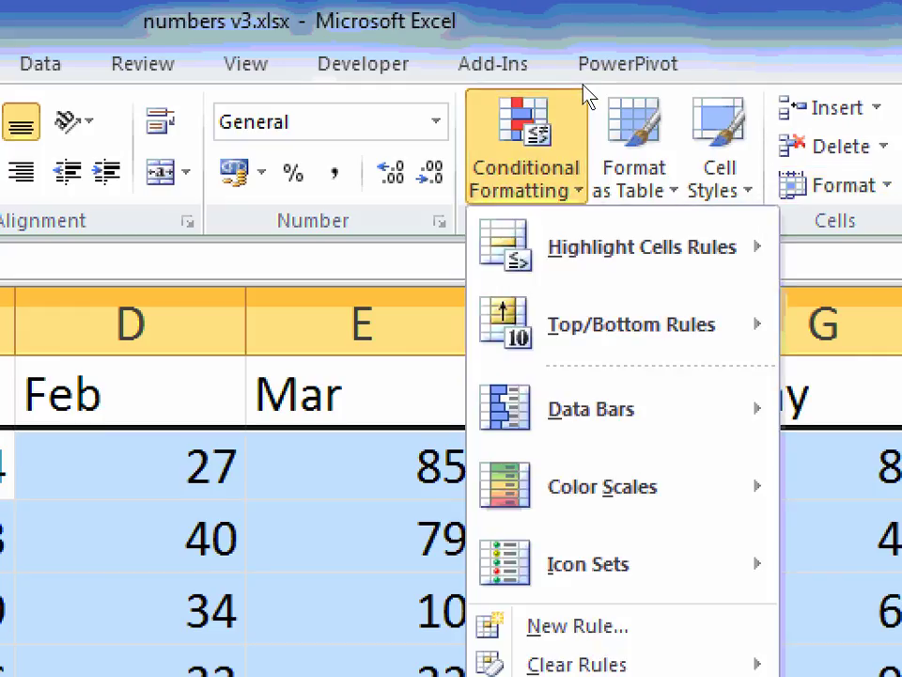
pyautogui.press('Down')
pyautogui.press('Down')
pyautogui.press('Down')
pyautogui.press('Right')
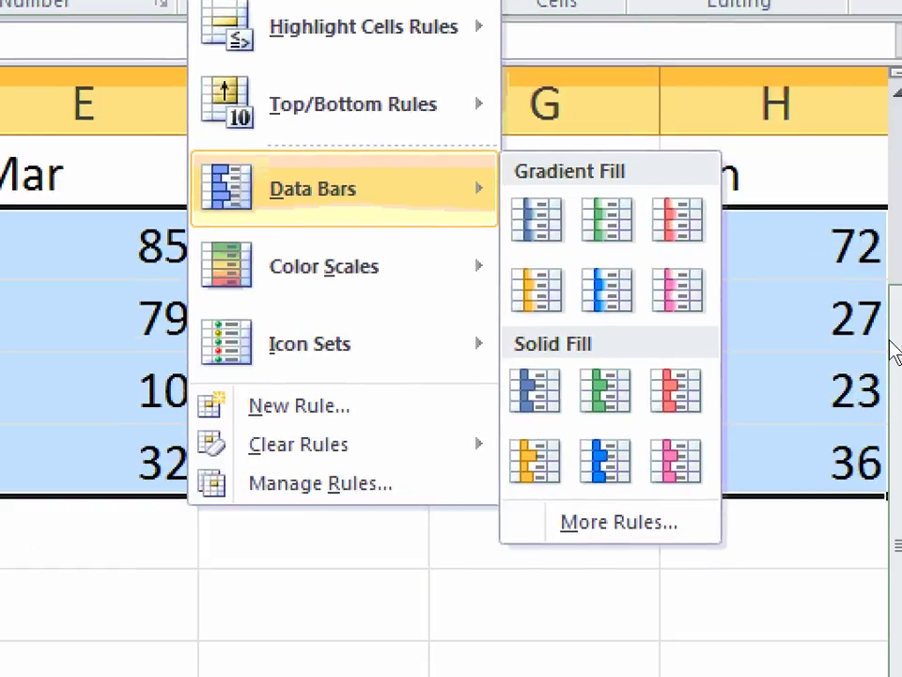
pyautogui.press('Down')
pyautogui.press('Right')
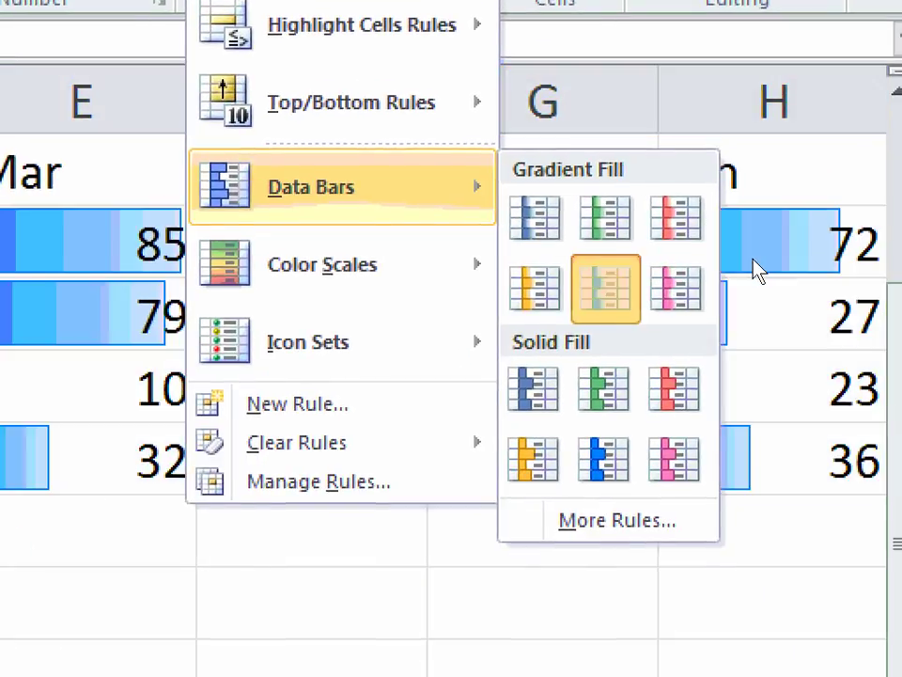
pyautogui.press('Return')
pyautogui.click(554, 554)
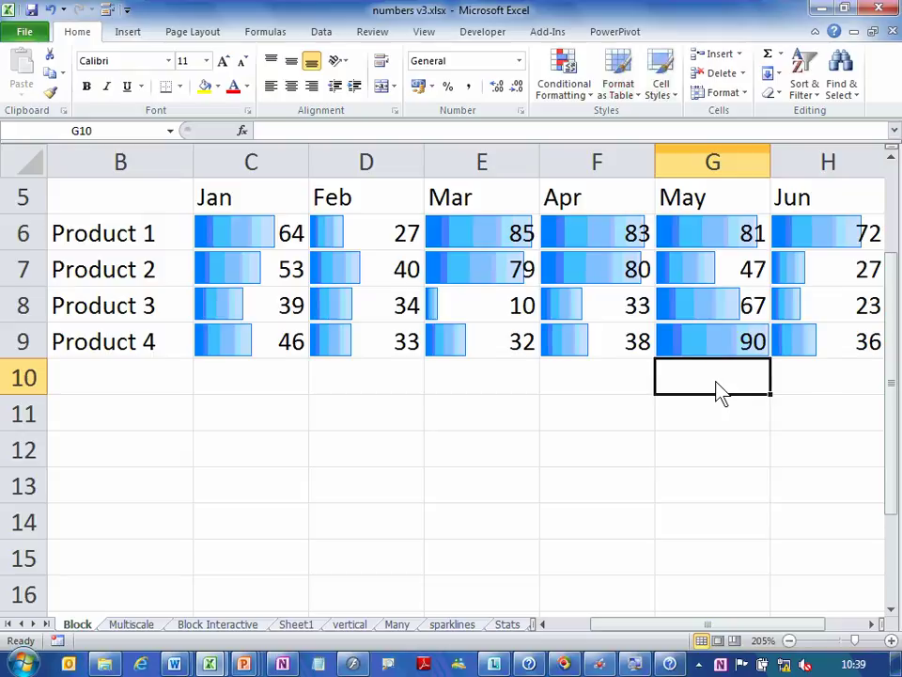
pyautogui.press('Down')
pyautogui.press('Left')
pyautogui.press('Left')
pyautogui.press('Left')
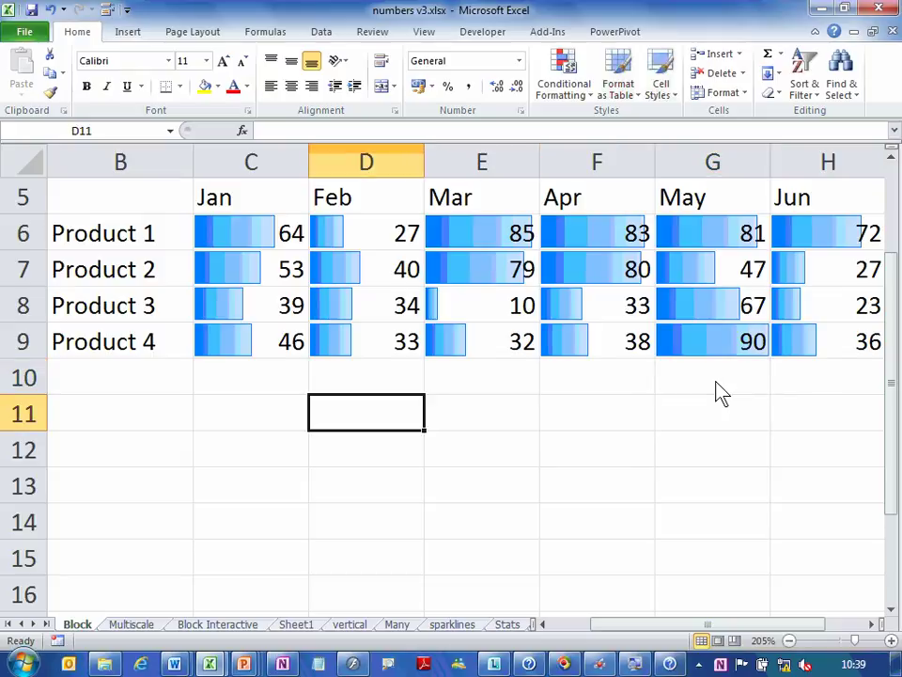
# Enter "Easy to understand" in cell D11 and "Better analysis - better planning - better decisions" in cell D12.
pyautogui.write('Easy to understand')
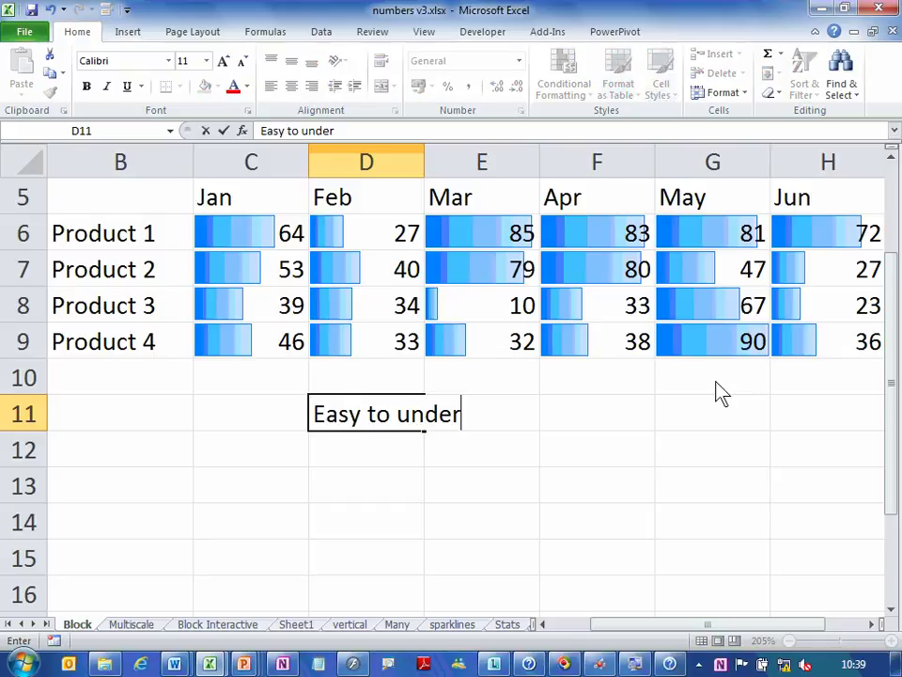
pyautogui.press('Return')
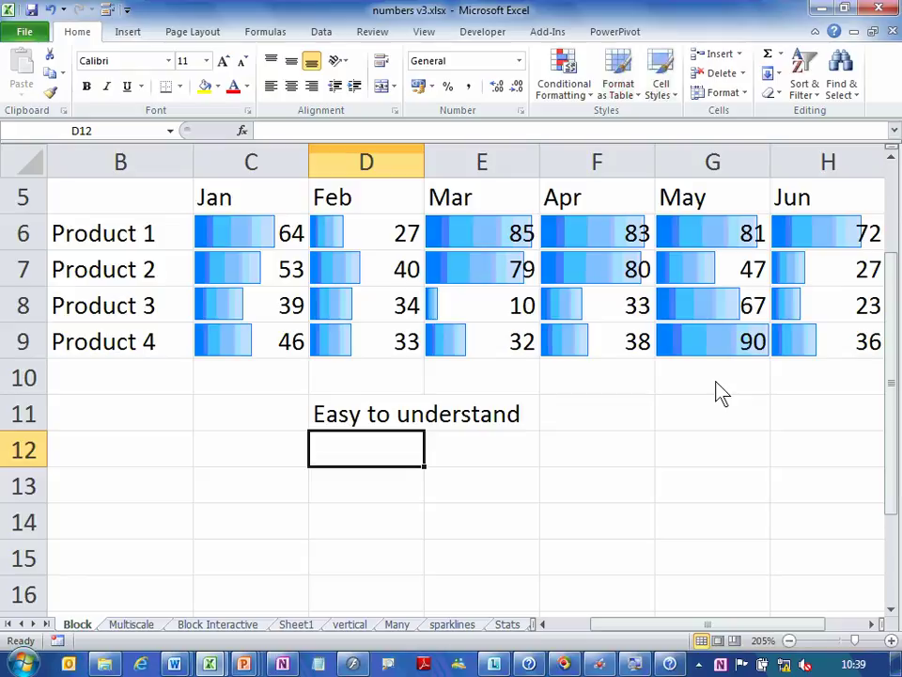
pyautogui.write('BEttee')
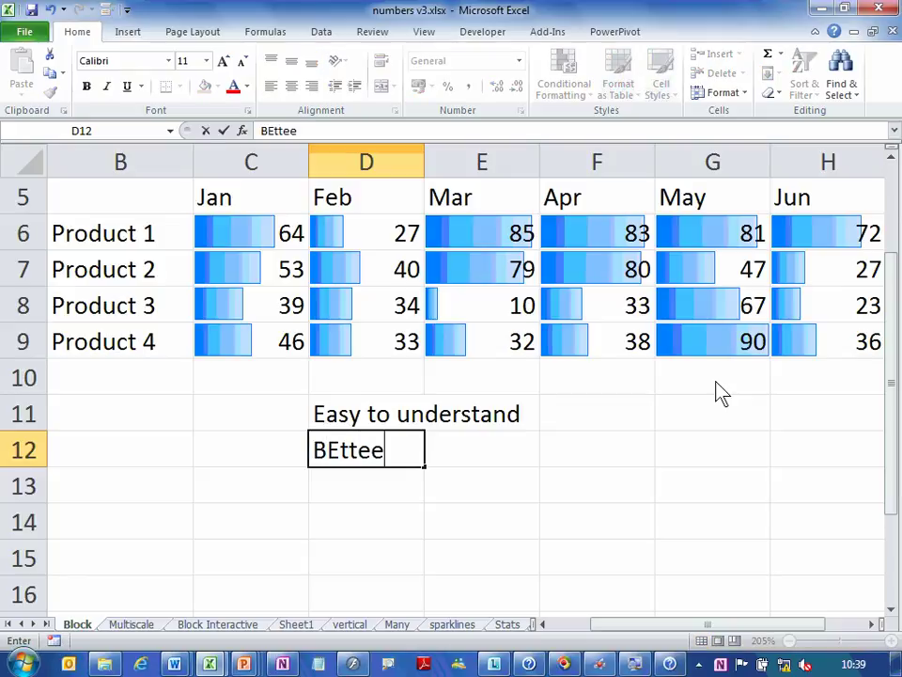
pyautogui.press('BackSpace')
pyautogui.write('r analysi')
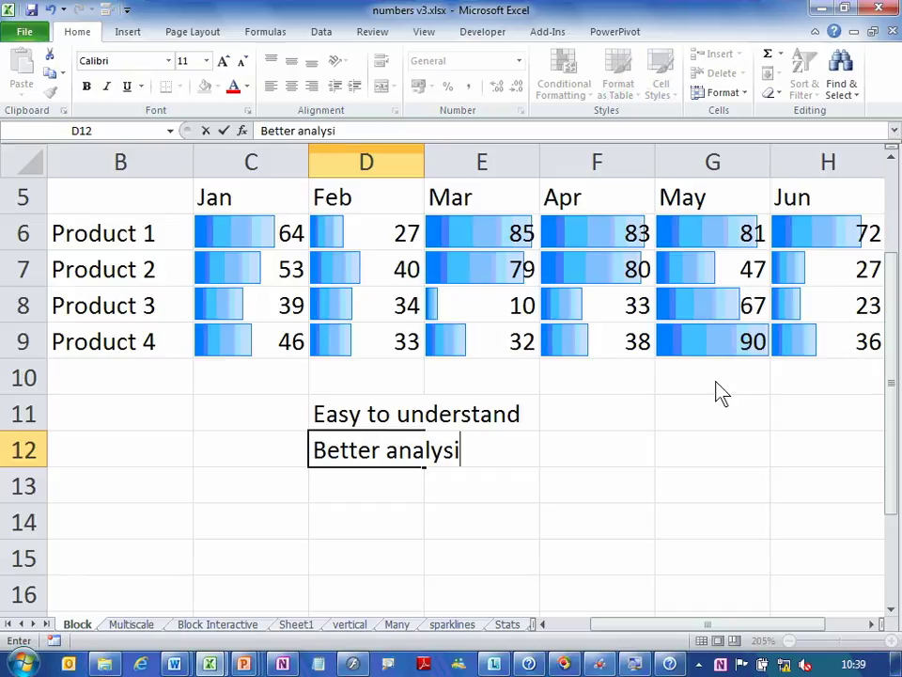
pyautogui.write('s - better plann')
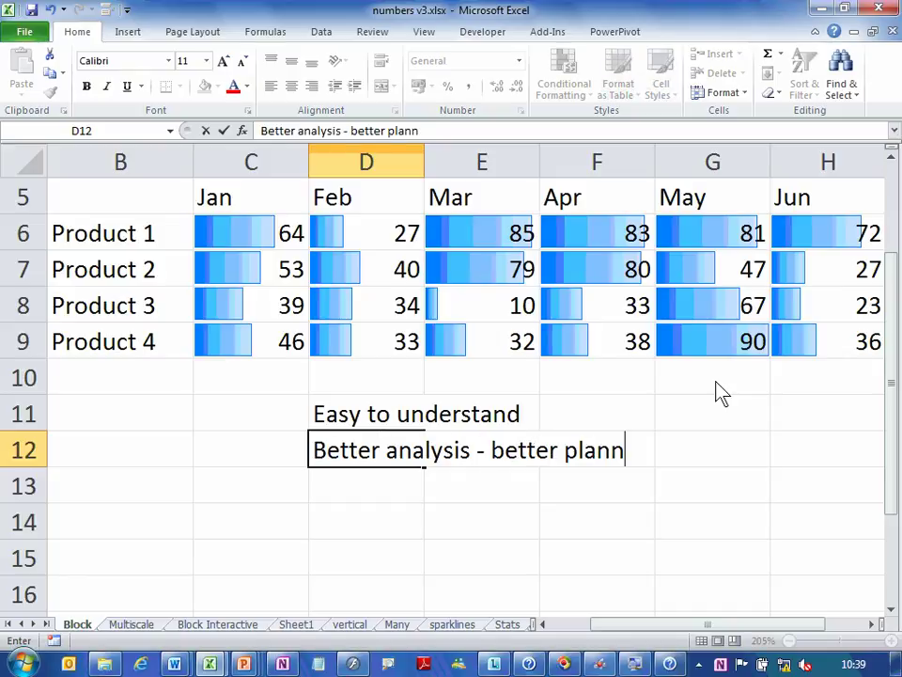
pyautogui.write('ing - better decisions')
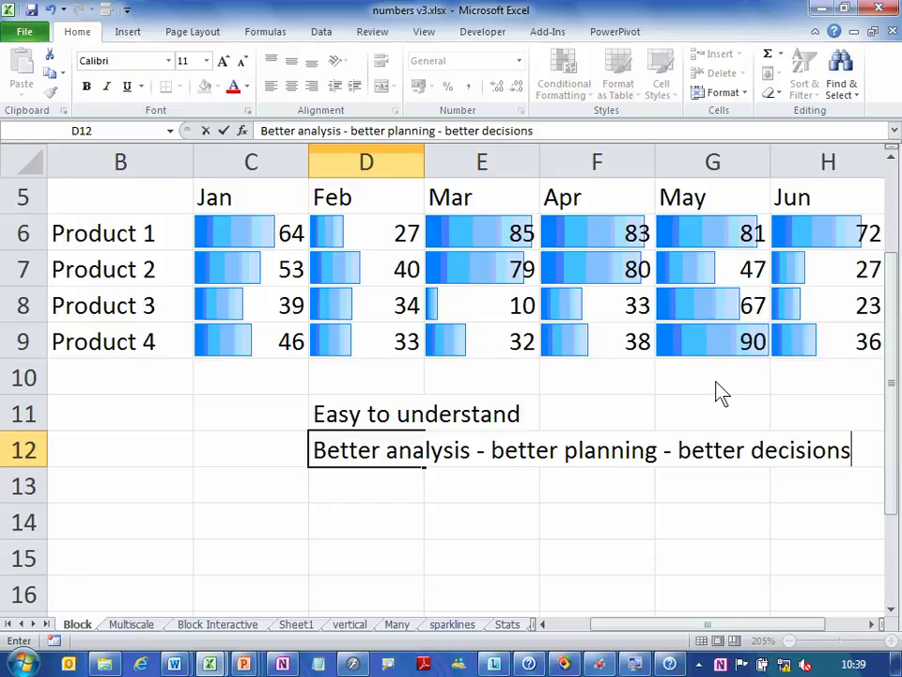
pyautogui.press('Return')
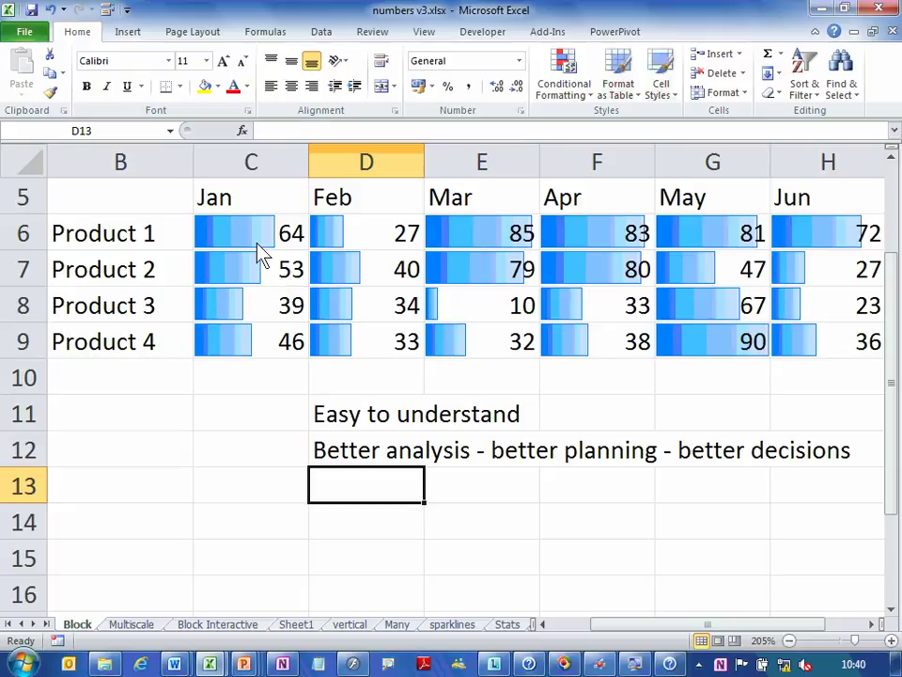
# Clear all formatting, including the data bars, from the product values in C6:H9.
pyautogui.moveTo(256, 242); pyautogui.dragTo(790, 338)
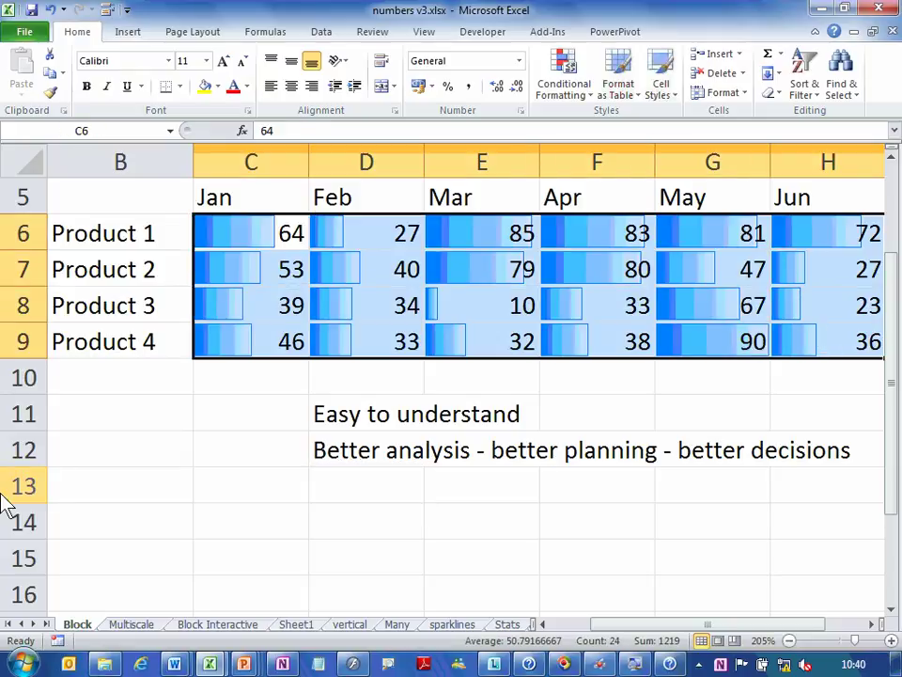
pyautogui.hotkey('alt', 'e')
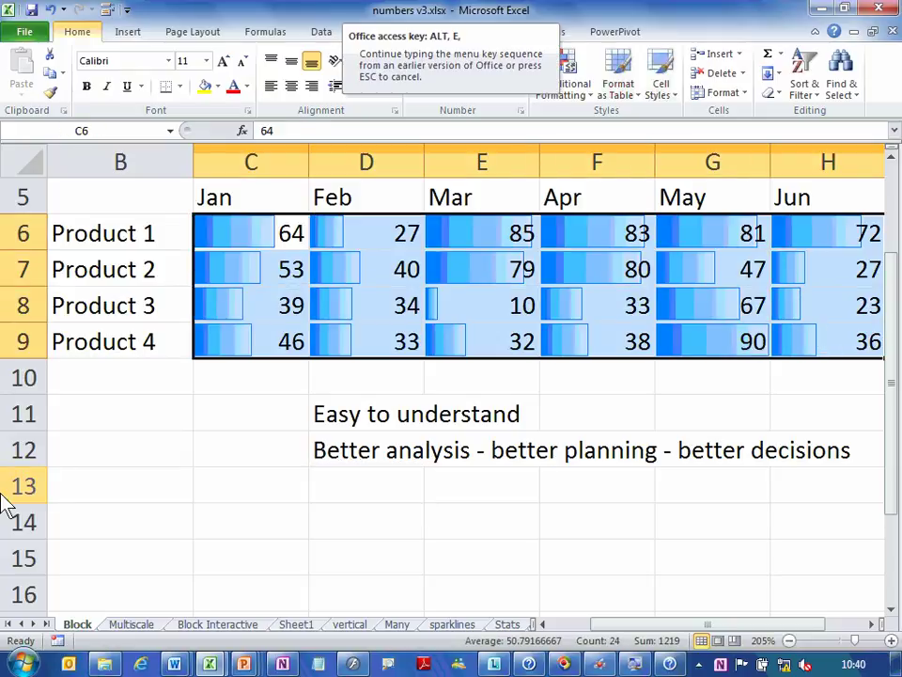
pyautogui.press('a')
pyautogui.press('f')
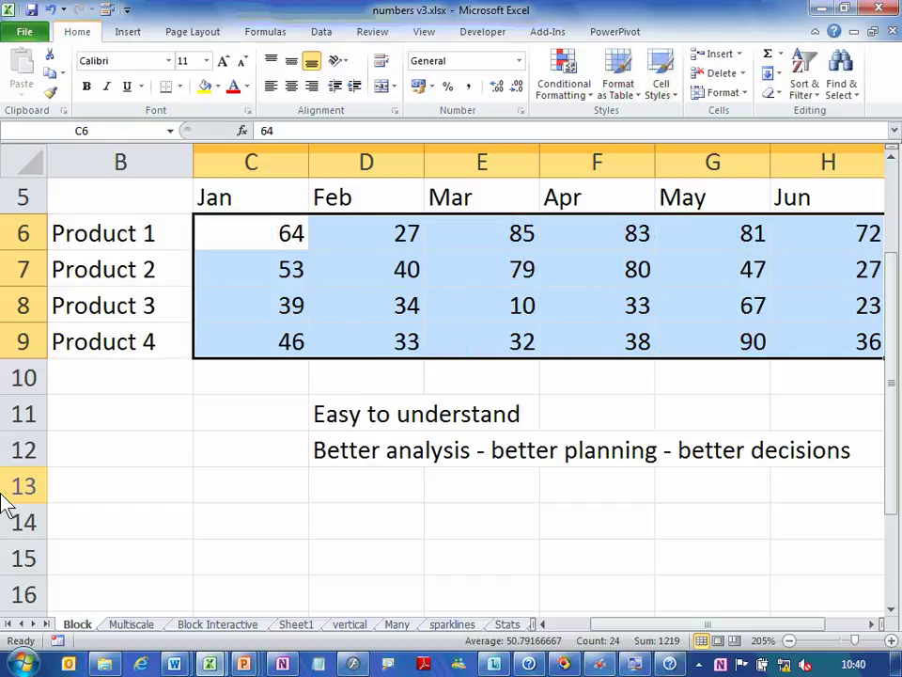
# Apply the directional icon set of three colored arrows (green, yellow, red) to the selected product values.
pyautogui.click(557, 102)
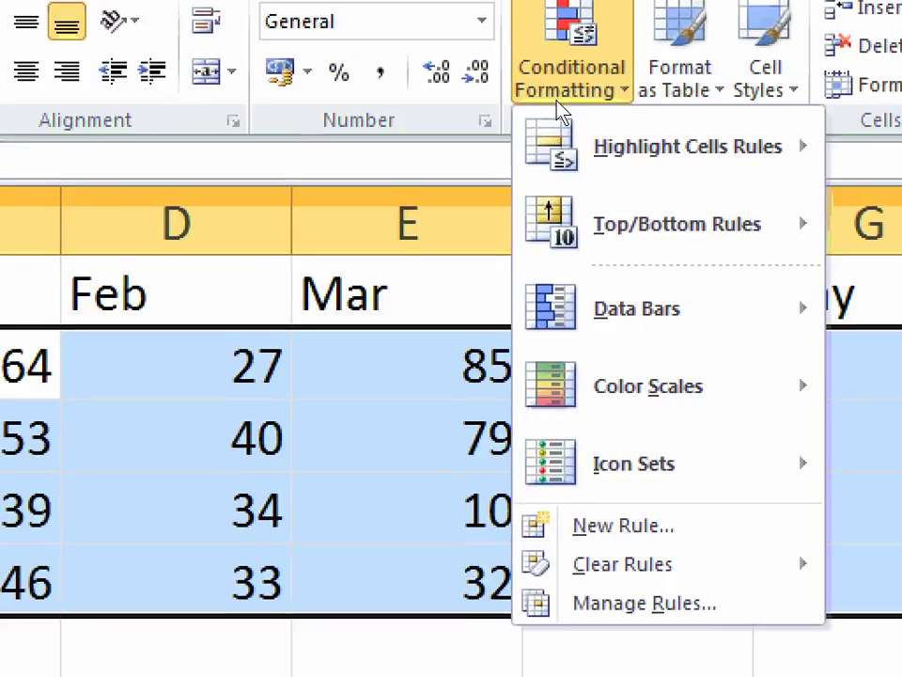
pyautogui.moveTo(628, 464)
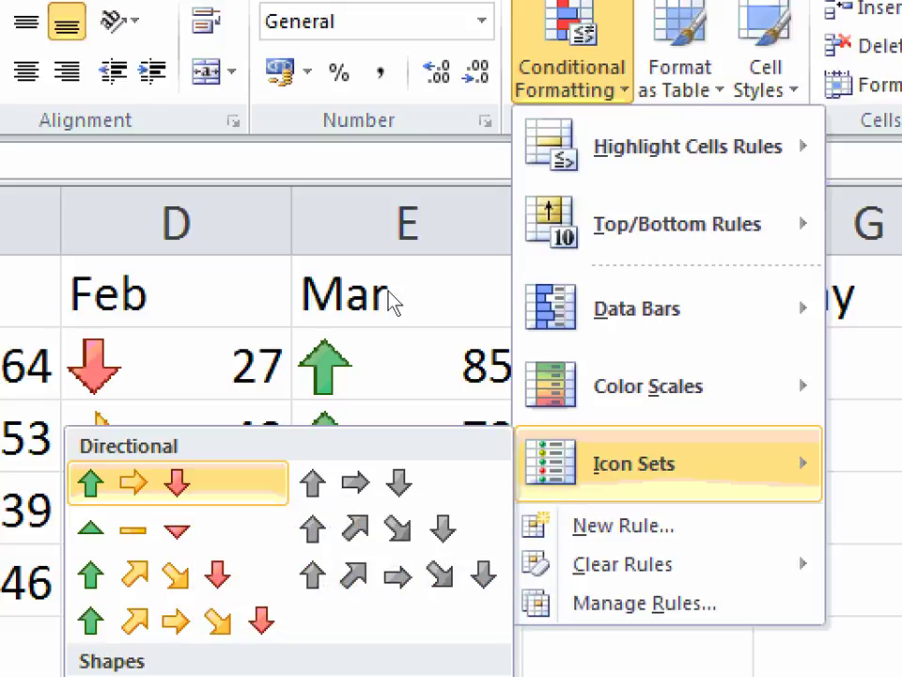
pyautogui.click(178, 483)
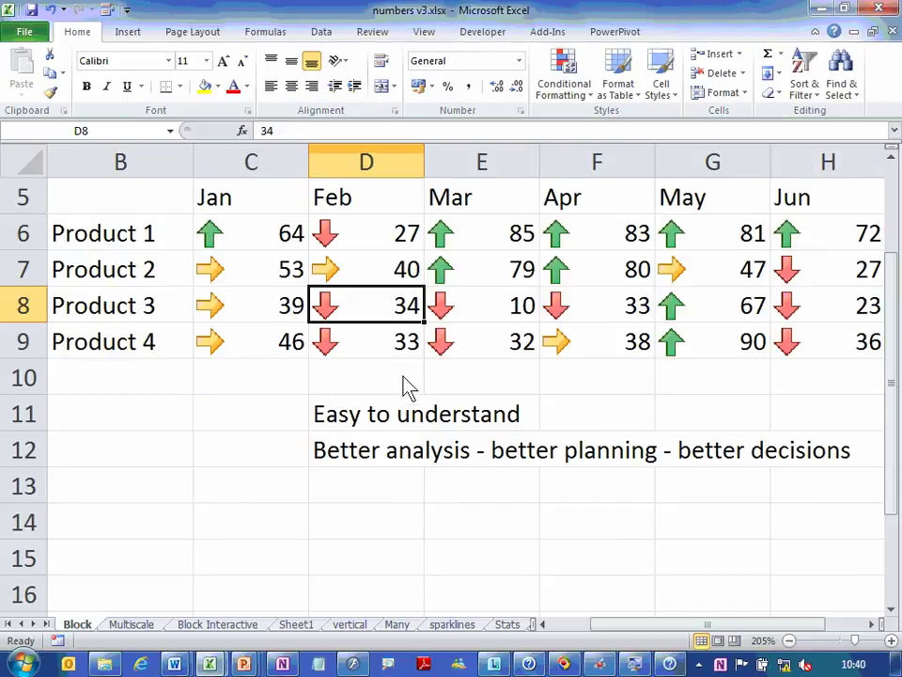
# Replace the text in D11 with High, and enter Medium in E11 and Low in F11.
pyautogui.click(385, 451)
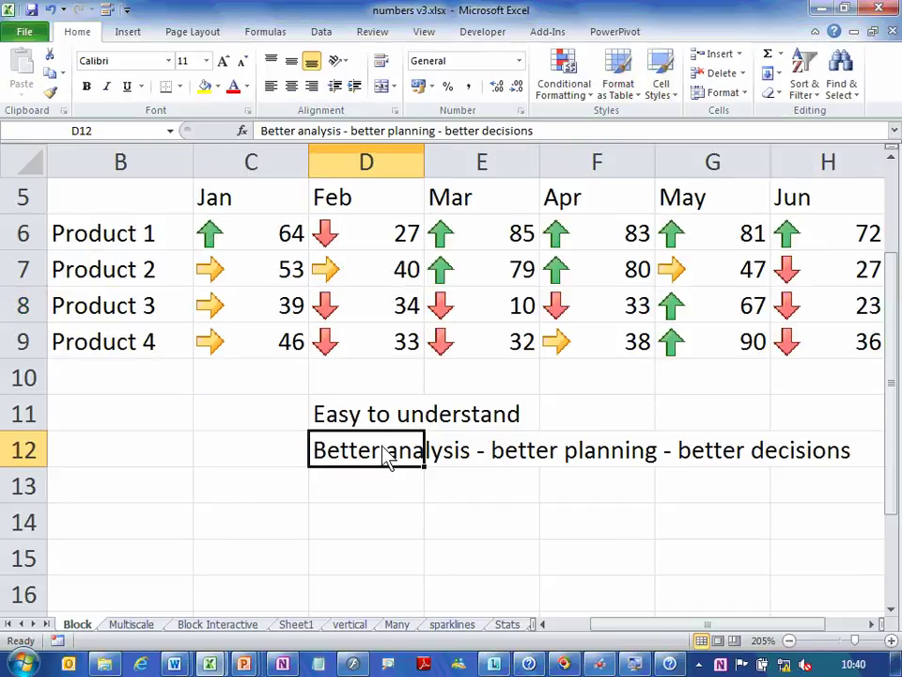
pyautogui.click(374, 423)
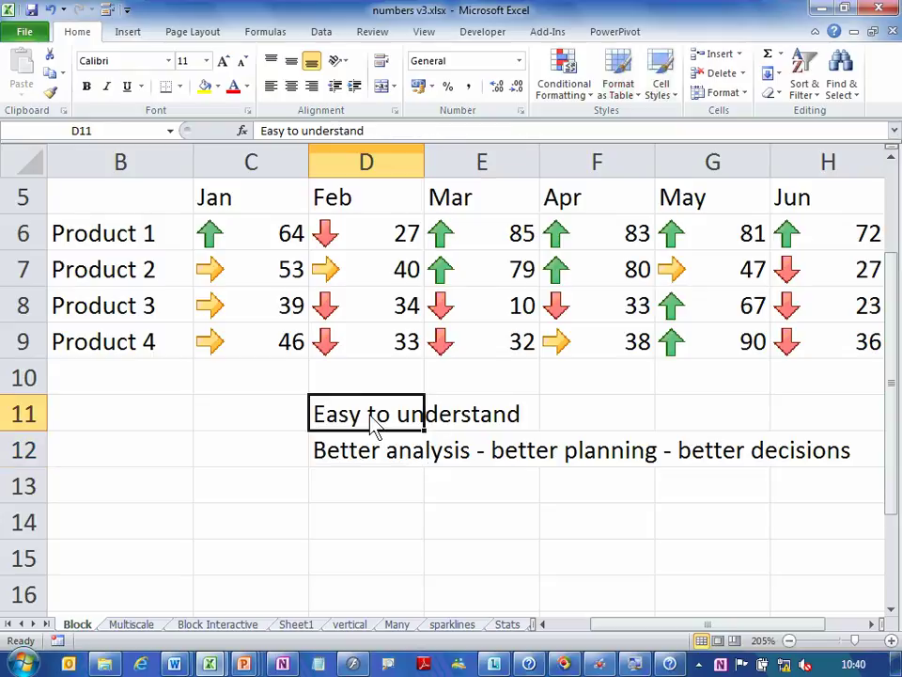
pyautogui.press('Delete')
pyautogui.write('High')
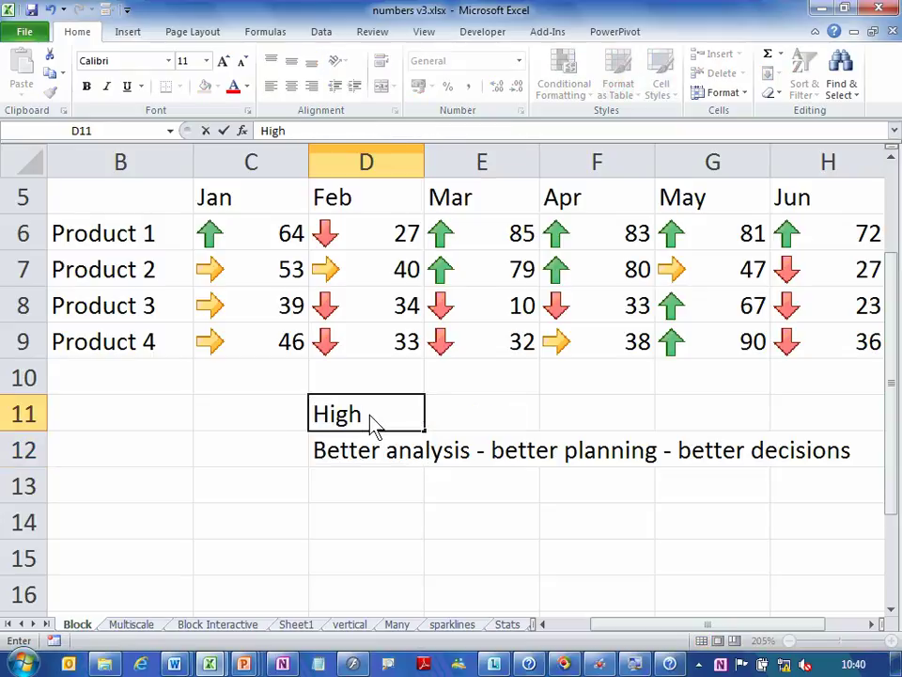
pyautogui.press('Tab')
pyautogui.write('Medium')
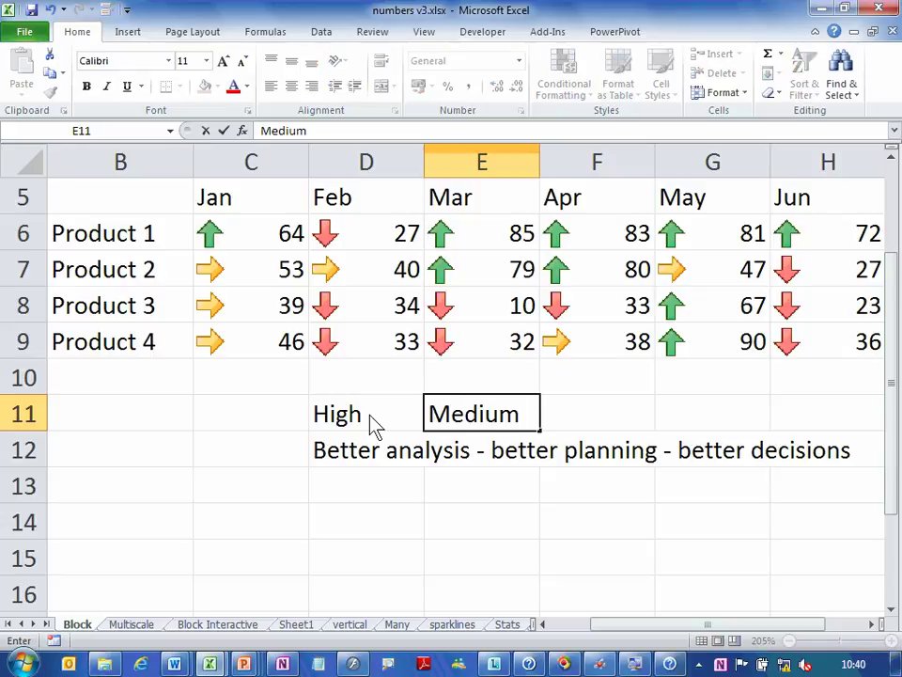
pyautogui.press('Tab')
pyautogui.write('Low')
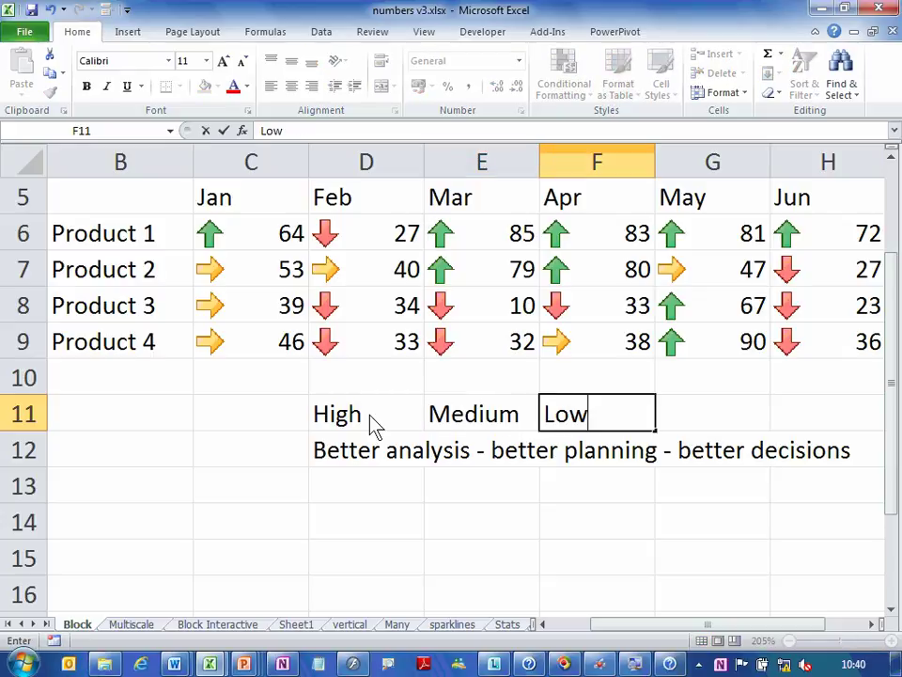
pyautogui.press('Down')
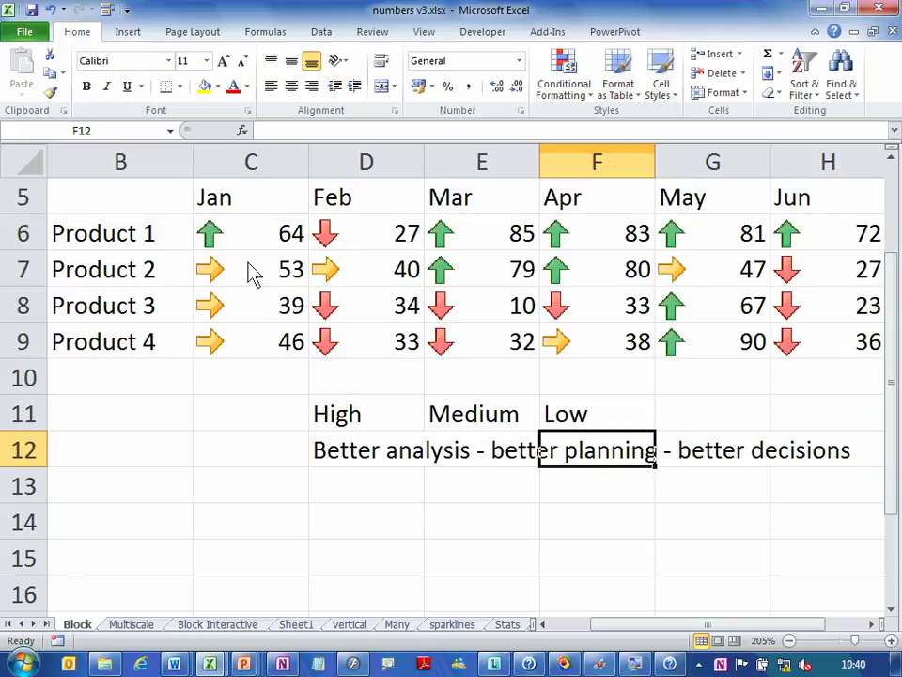
# Start a Top 10 Items conditional formatting rule for the product values in C6:H9 and set its rank to 3.
pyautogui.moveTo(246, 235); pyautogui.dragTo(822, 349)
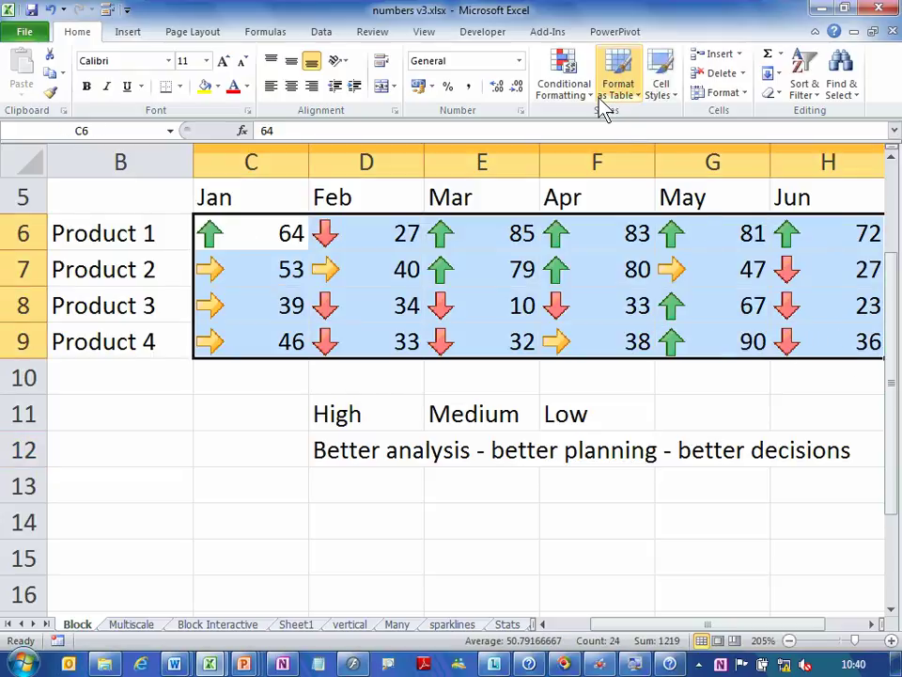
pyautogui.click(568, 94)
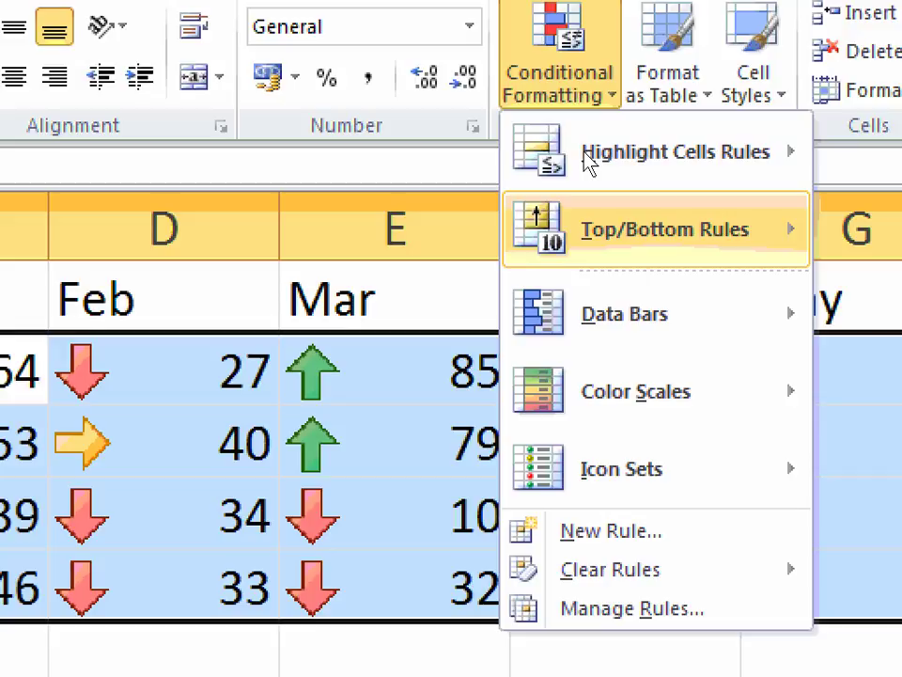
pyautogui.moveTo(602, 162)
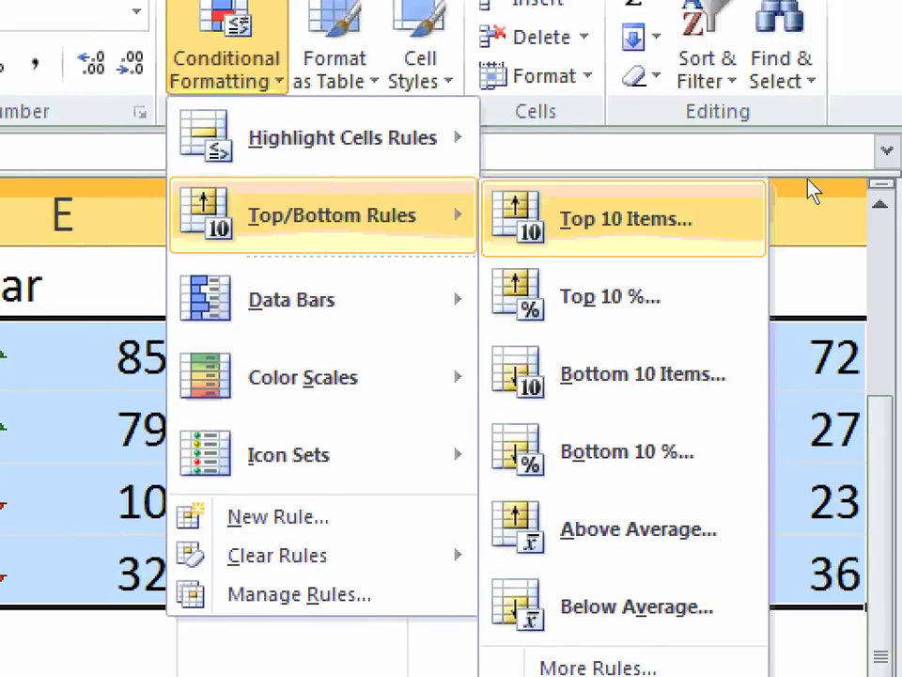
pyautogui.press('Return')
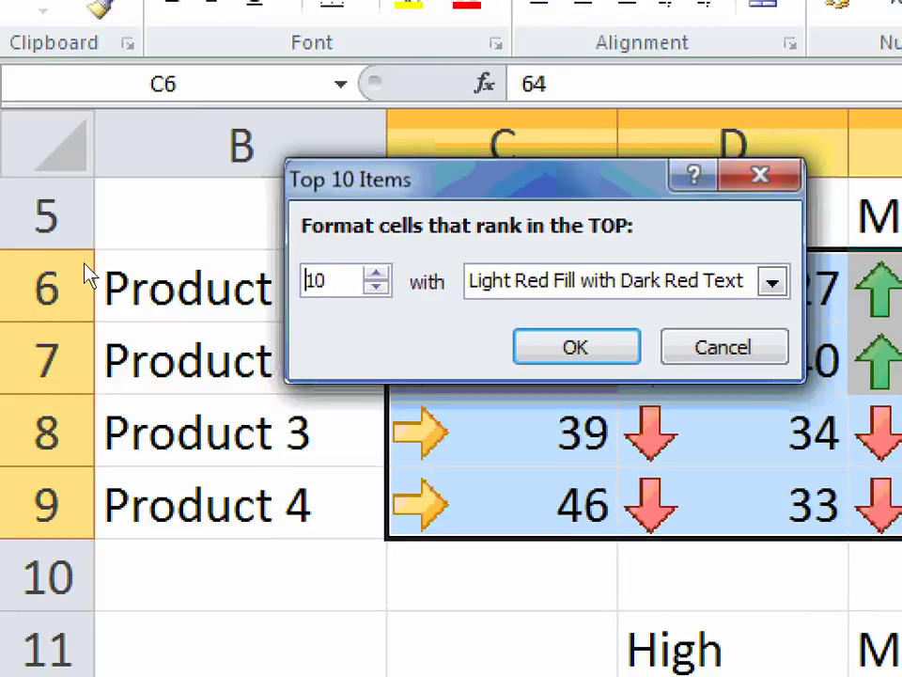
pyautogui.press('Delete')
pyautogui.press('Delete')
pyautogui.write('3')
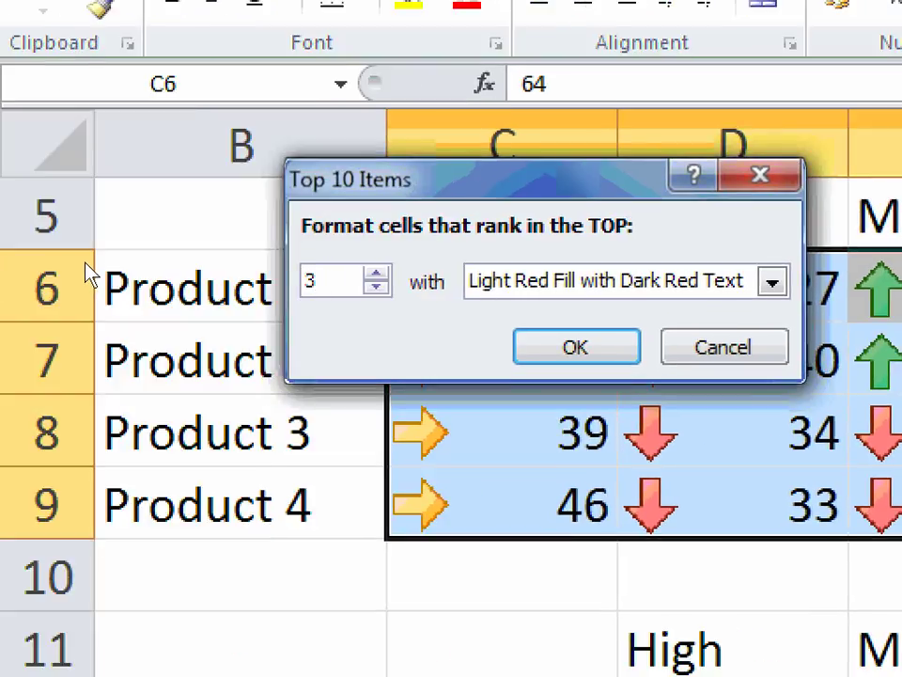
# Choose Green Fill with Dark Green Text as the top-items rule's format and apply the rule.
pyautogui.press('Tab')
pyautogui.hotkey('alt', 'Down')
pyautogui.press('Down')
pyautogui.press('Down')
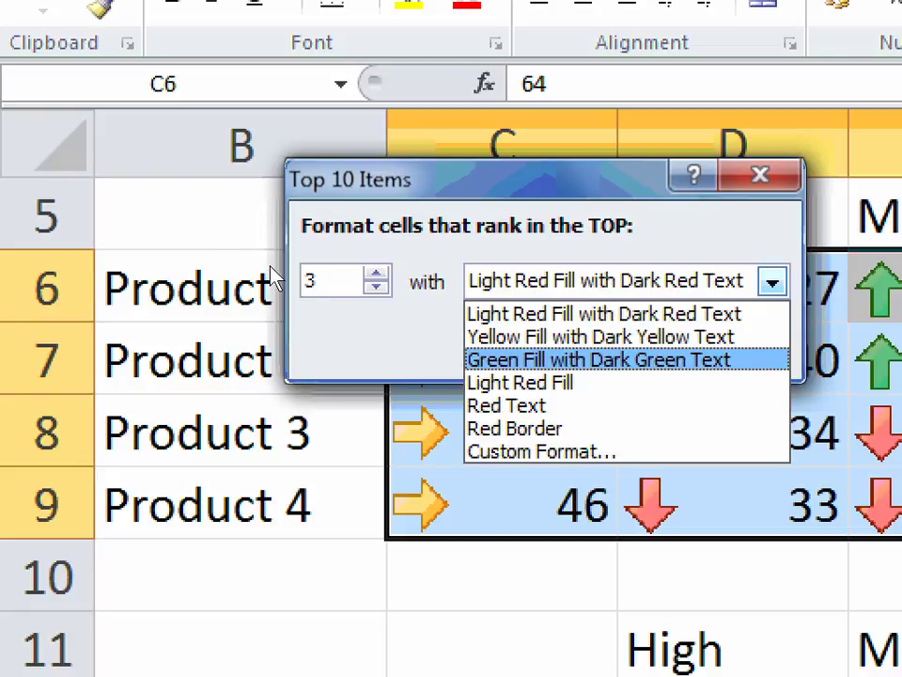
pyautogui.press('Return')
pyautogui.press('Return')
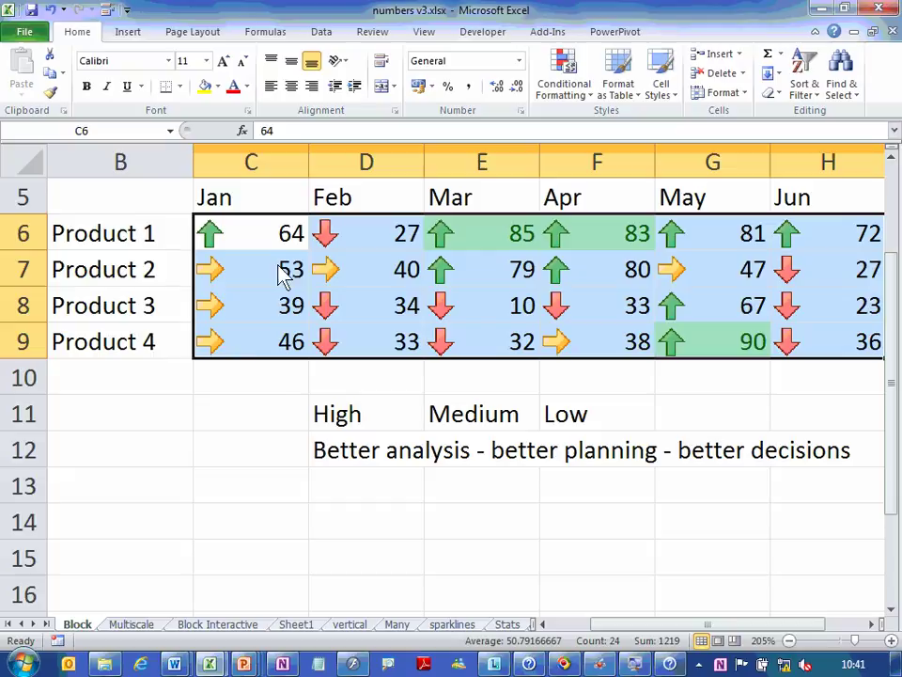
# Change the May value of Product 2 in cell G7 to 99.
pyautogui.click(559, 596)
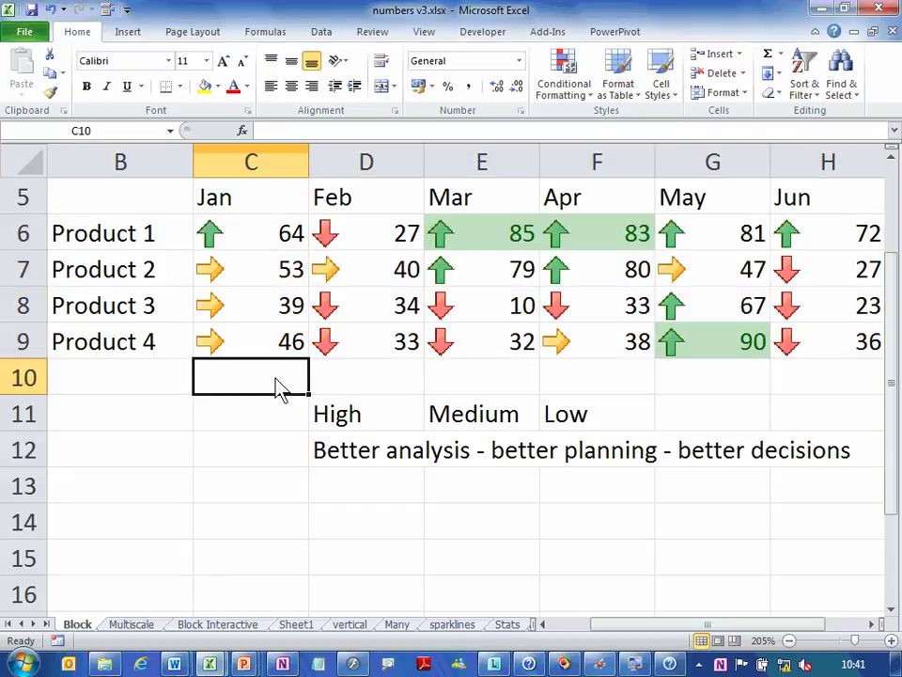
pyautogui.press('Right')
pyautogui.press('Right')
pyautogui.press('Right')
pyautogui.press('Right')
pyautogui.press('Up')
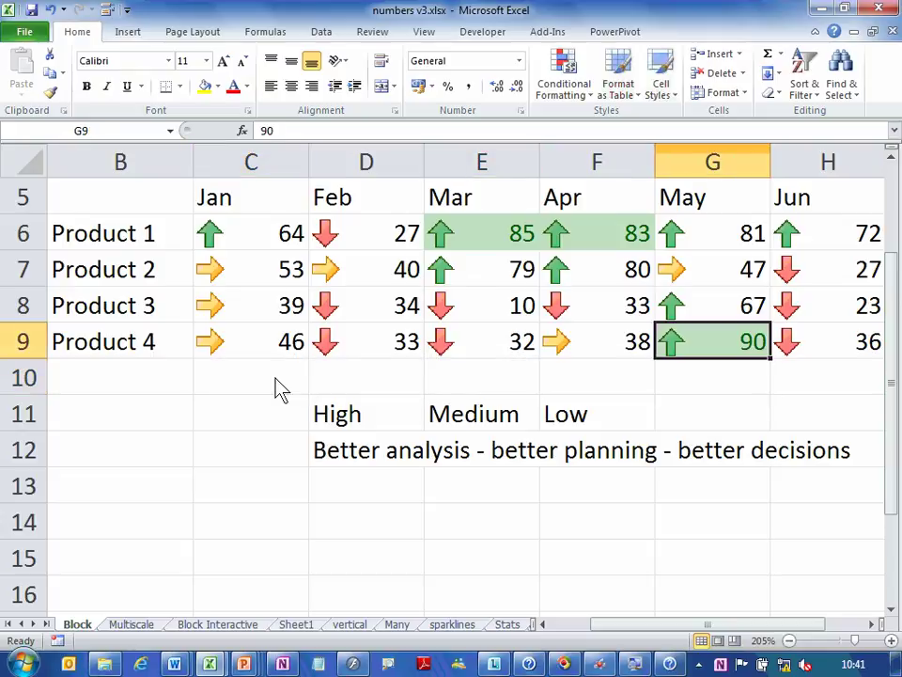
pyautogui.press('Up')
pyautogui.press('Up')
pyautogui.write('99')
pyautogui.press('Return')
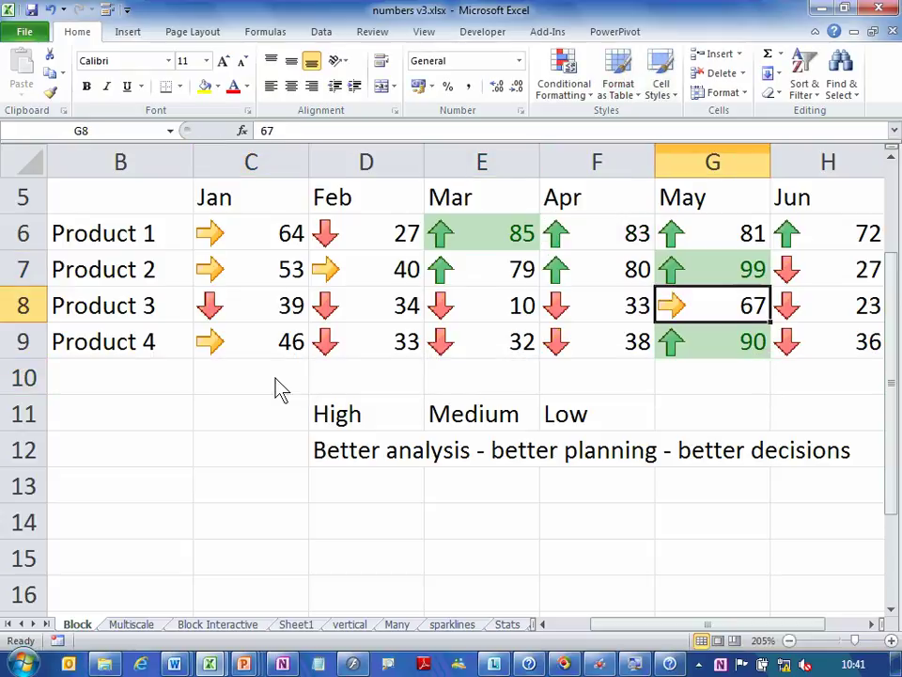
# Change the April values of Product 3 (F8) to 120 and Product 2 (F7) to 112.
pyautogui.press('Left')
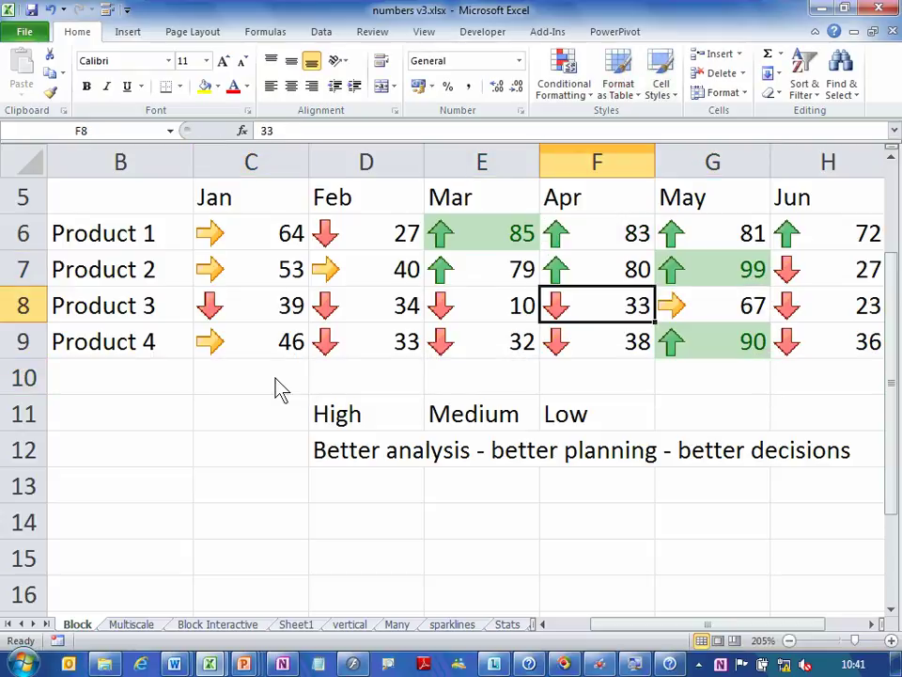
pyautogui.write('120')
pyautogui.press('Return')
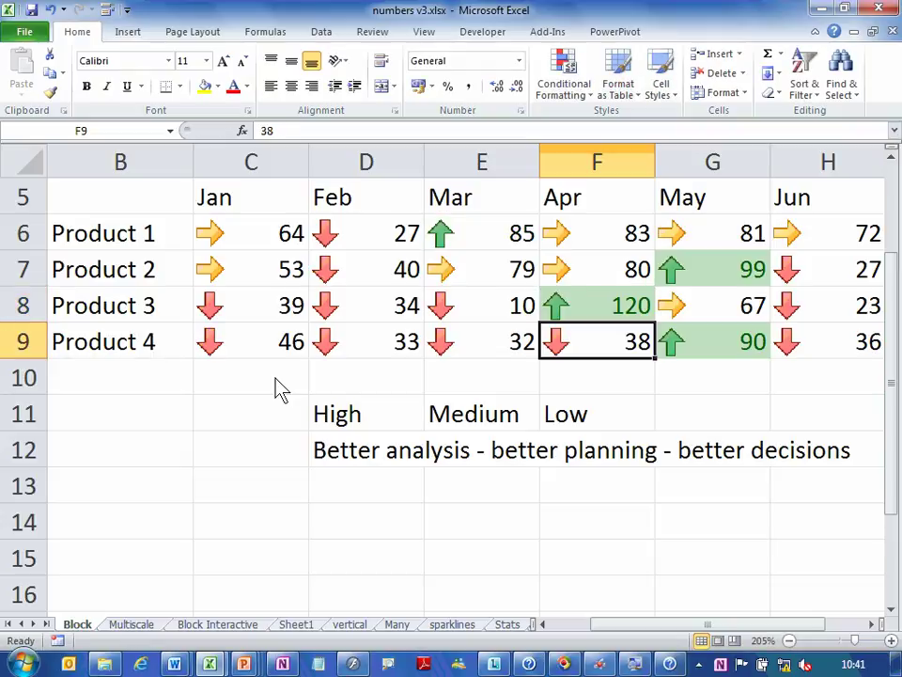
pyautogui.press('Up')
pyautogui.press('Up')
pyautogui.write('11')
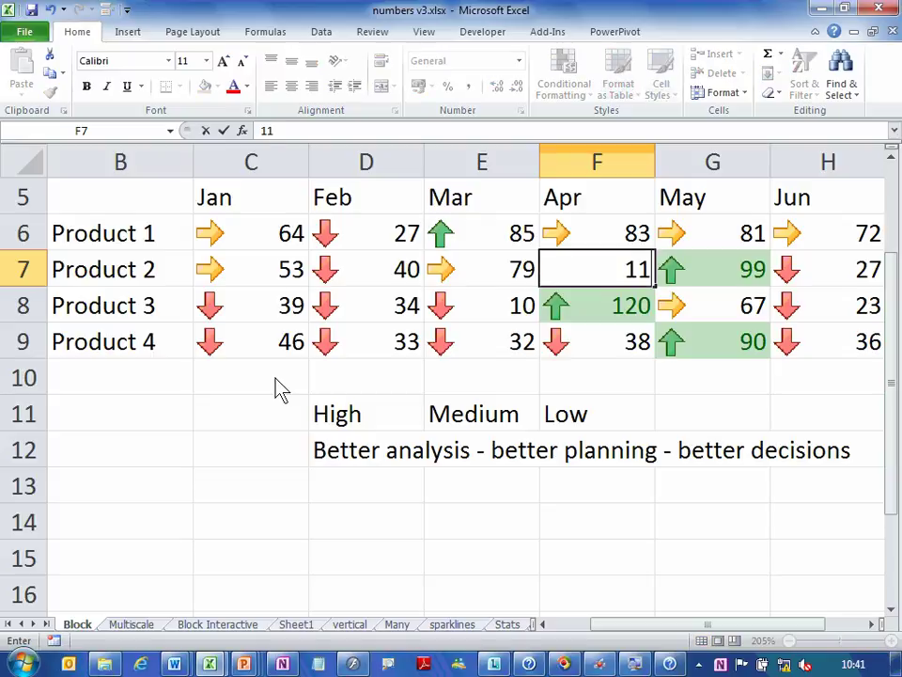
pyautogui.write('2')
pyautogui.press('Return')
# Change the January value of Product 3 in cell C8 to 101.
pyautogui.press('Left')
pyautogui.press('Left')
pyautogui.press('Left')
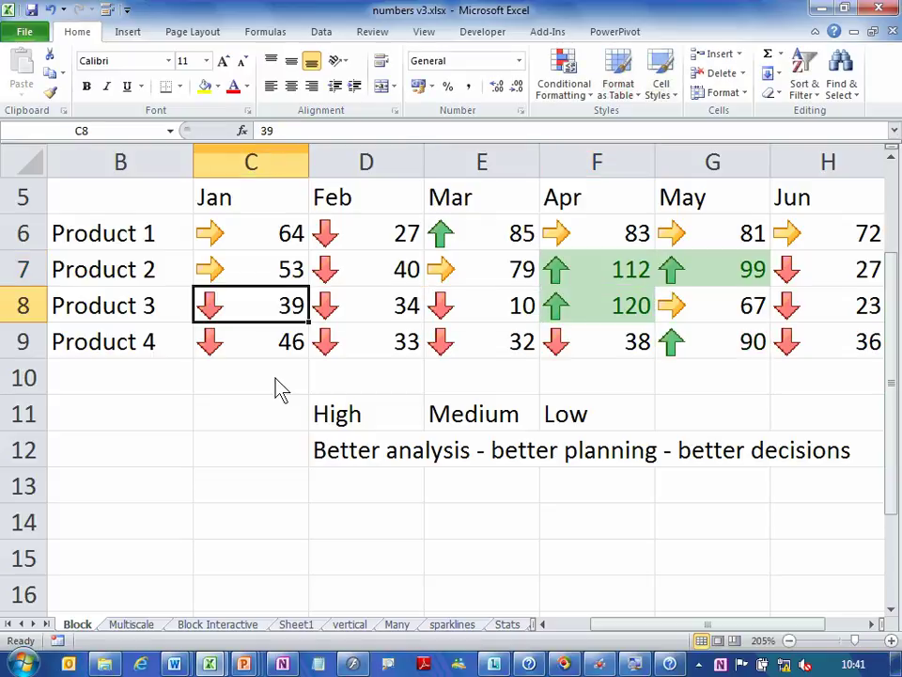
pyautogui.write('101')
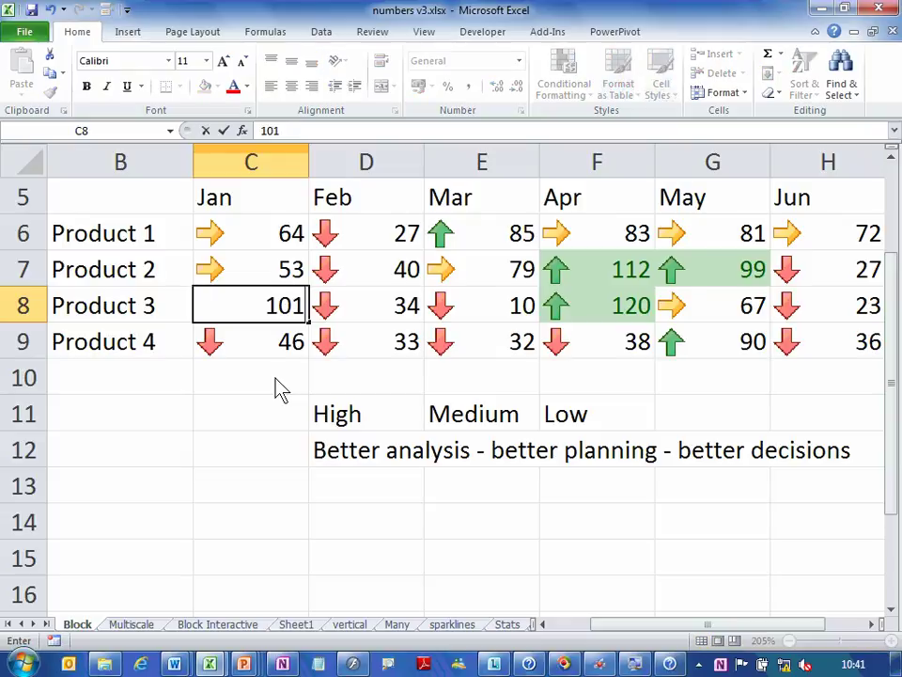
pyautogui.press('Return')
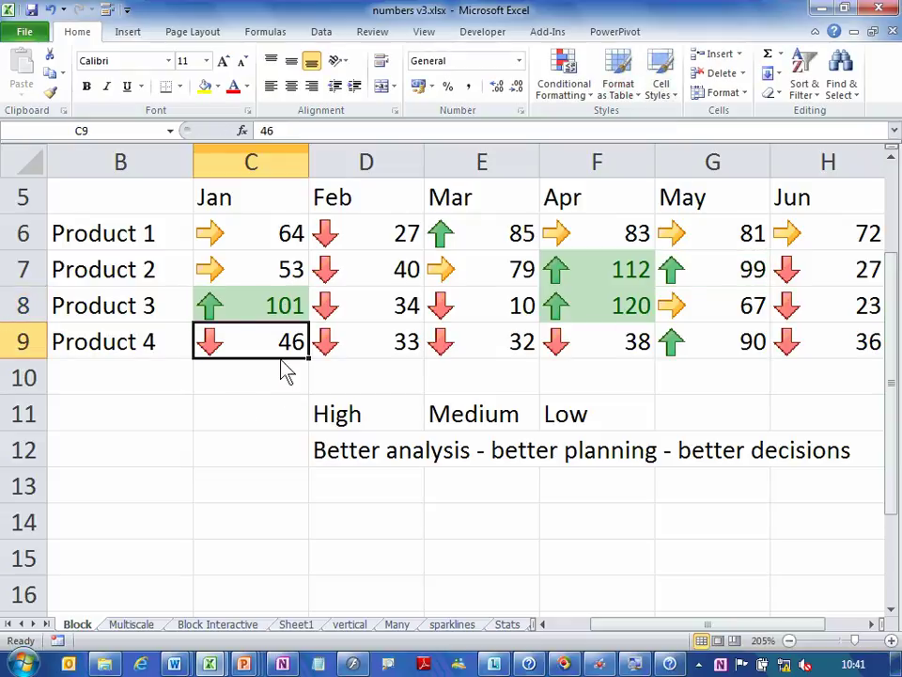
# Clear all formatting, including the conditional formatting, from the monthly product figures in C6:H9.
pyautogui.moveTo(252, 237); pyautogui.dragTo(819, 360)
pyautogui.hotkey('alt', 'e')
pyautogui.press('a')
pyautogui.press('f')
# Apply blue gradient-fill data bars to the product figures in C6:H9.
pyautogui.click(580, 101)
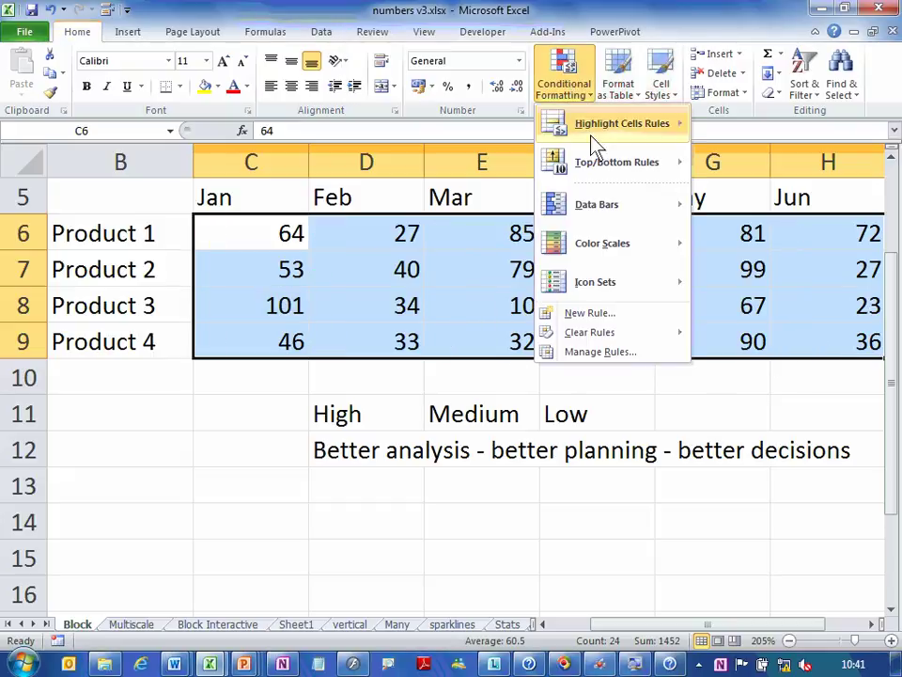
pyautogui.moveTo(615, 208)
pyautogui.click(744, 254)
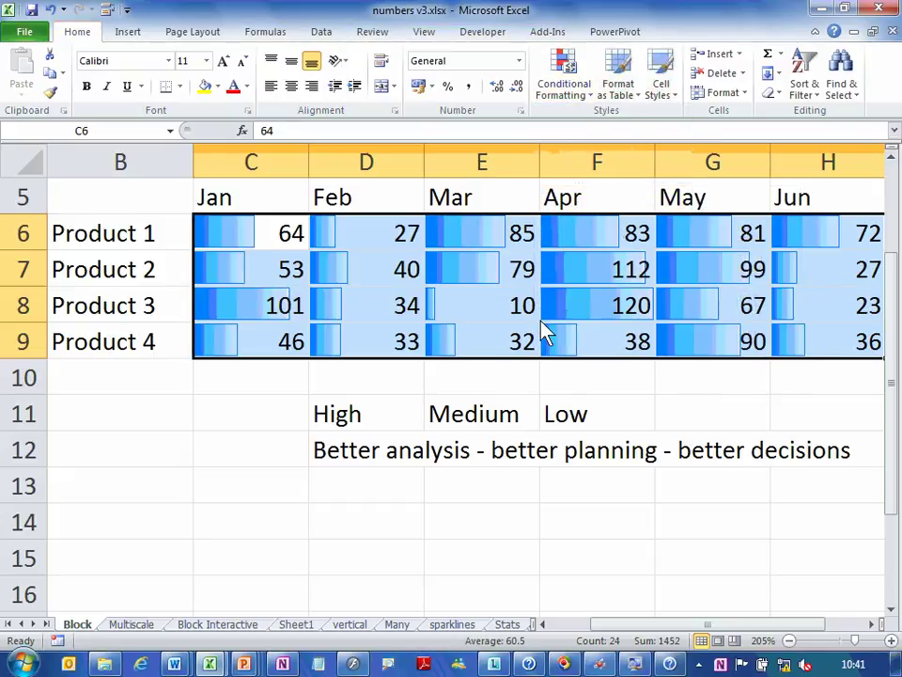
# Change the March value of Product 3 in cell E8 to -49.
pyautogui.click(484, 308)
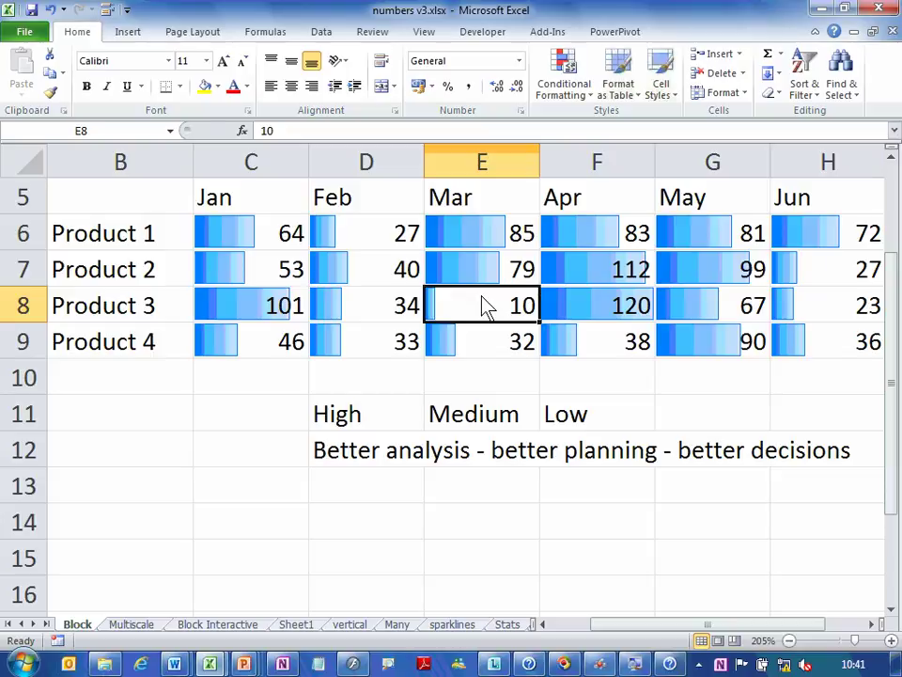
pyautogui.write('-49')
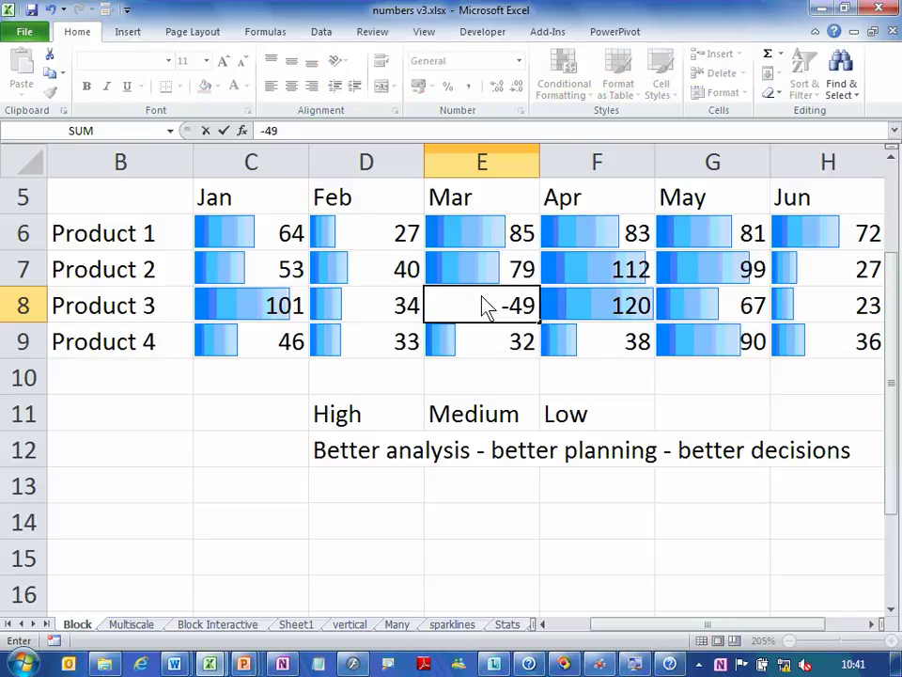
pyautogui.press('Return')
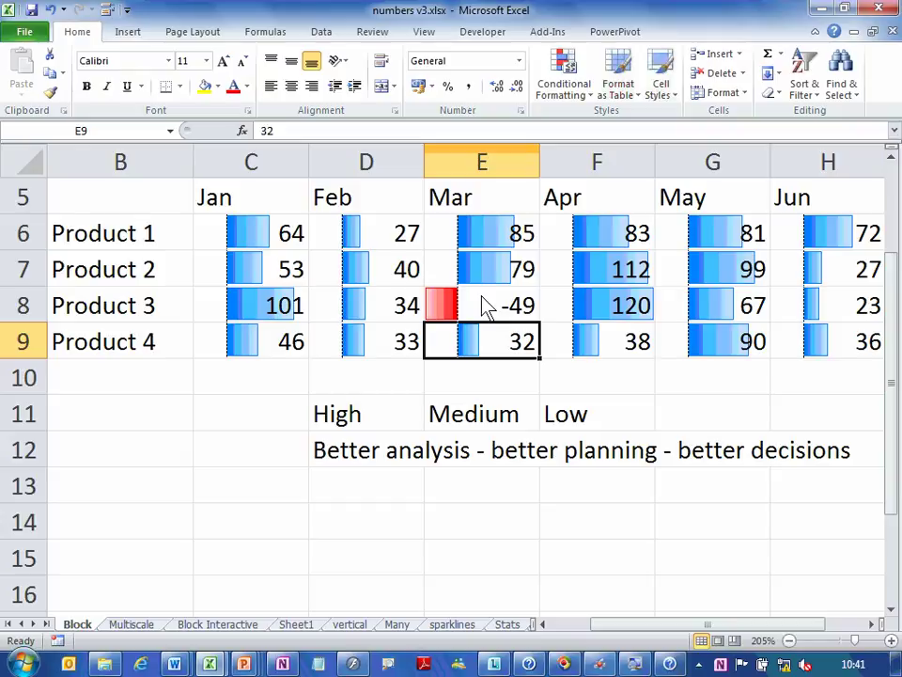
# Change the January value of Product 1 in cell C6 to -34.
pyautogui.press('Up')
pyautogui.press('Left')
pyautogui.press('Up')
pyautogui.press('Up')
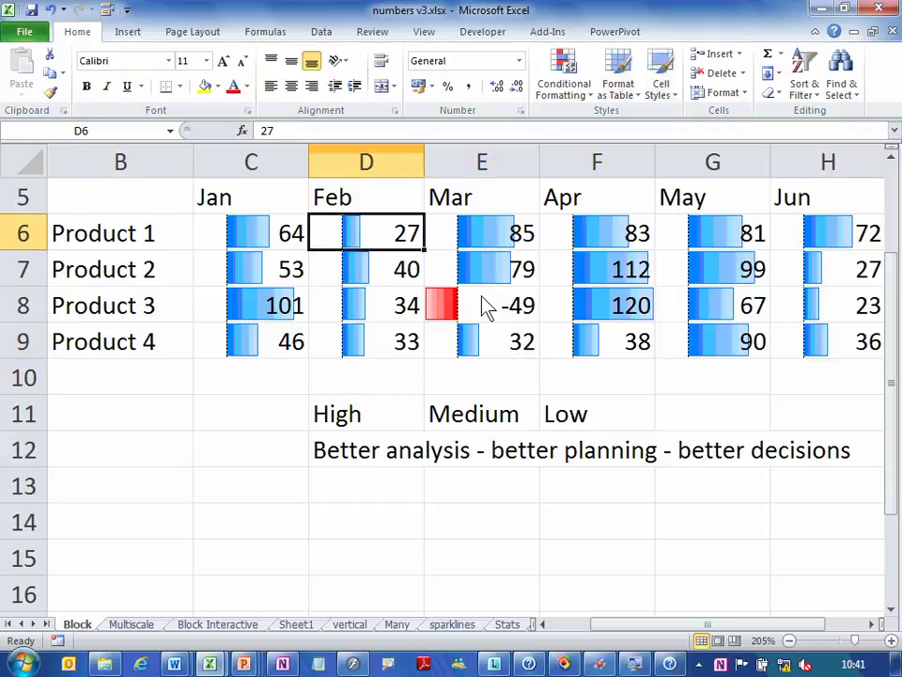
pyautogui.press('Left')
pyautogui.write('-34')
pyautogui.press('Return')
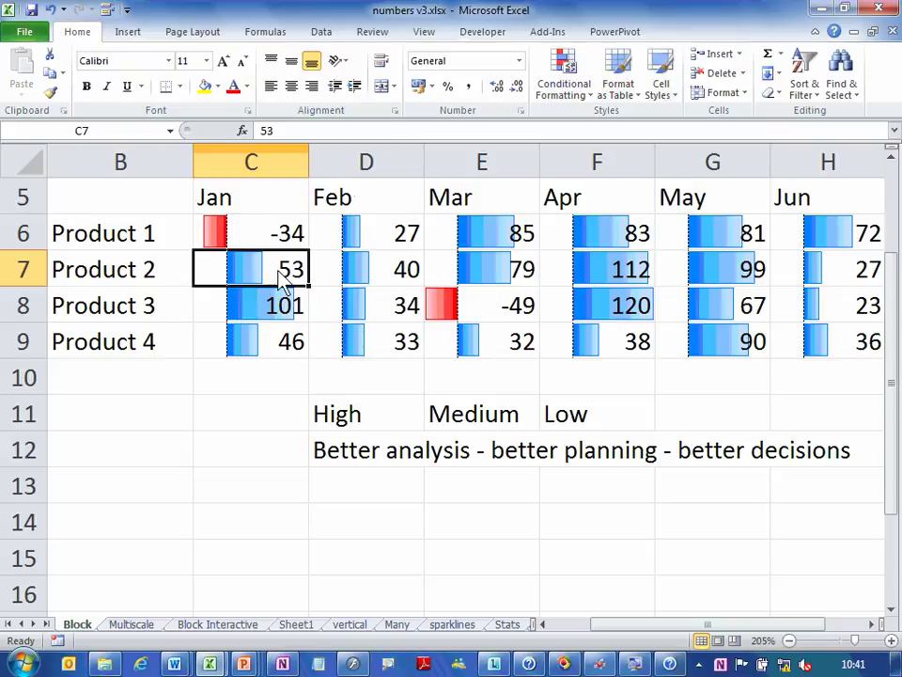
# Edit the data bar rule for C6:H9 to show the bars only, without the numbers, and apply the change.
pyautogui.click(573, 94)
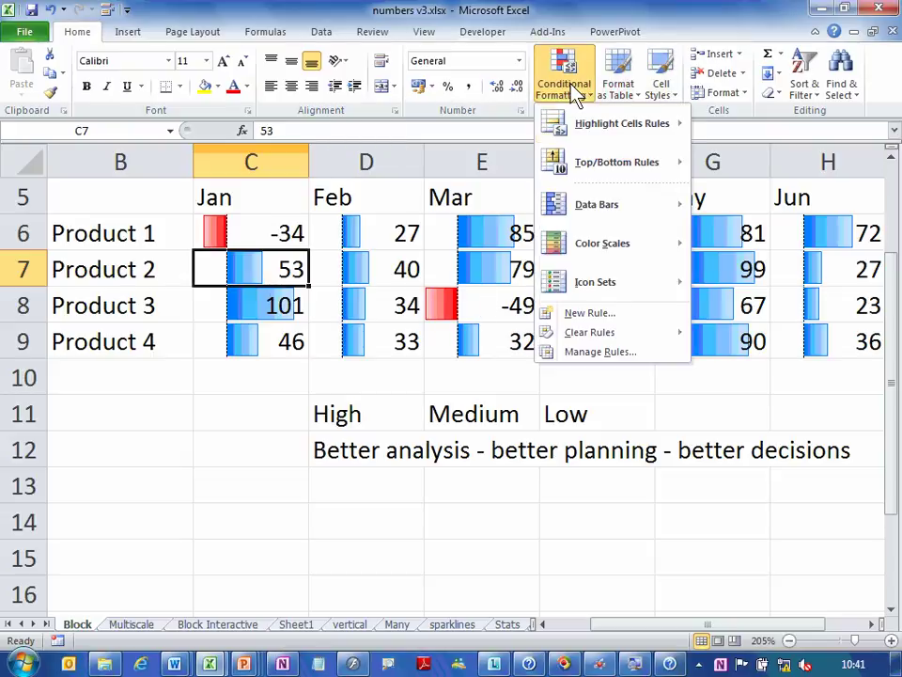
pyautogui.click(564, 352)
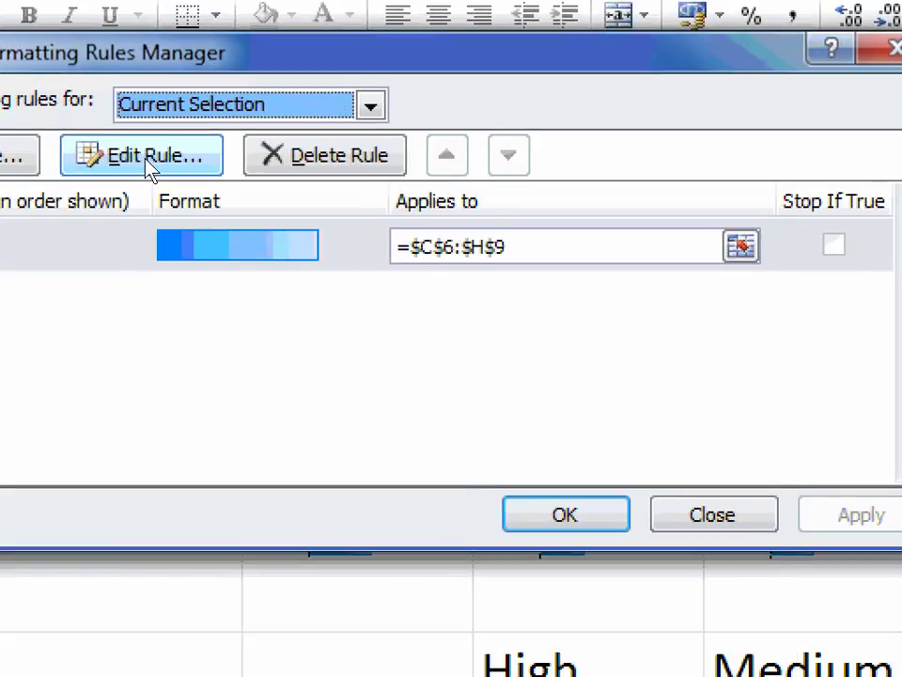
pyautogui.click(150, 167)
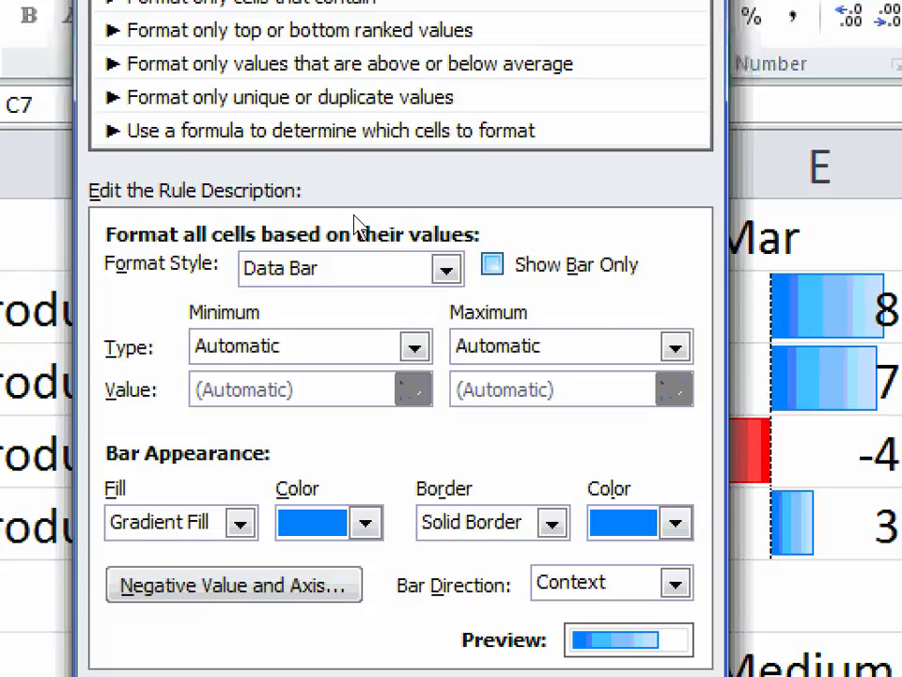
pyautogui.hotkey('alt', 'b')
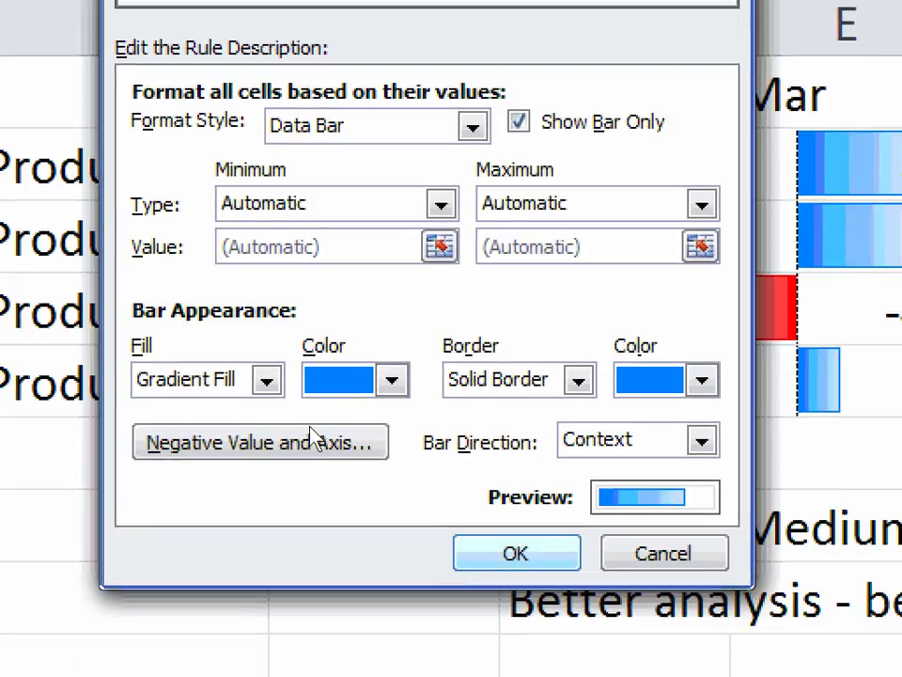
pyautogui.press('Return')
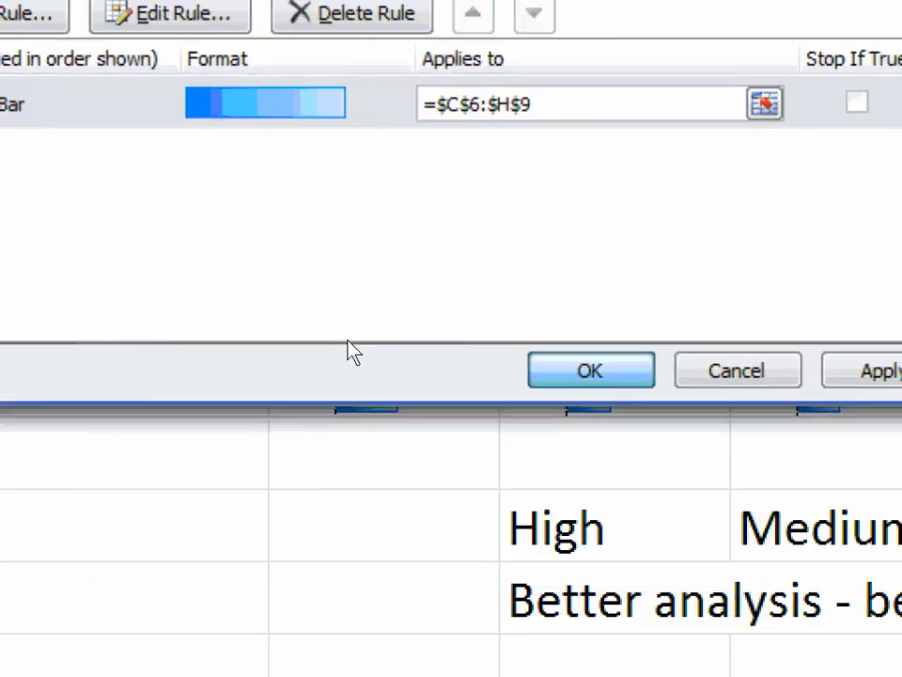
pyautogui.press('Return')
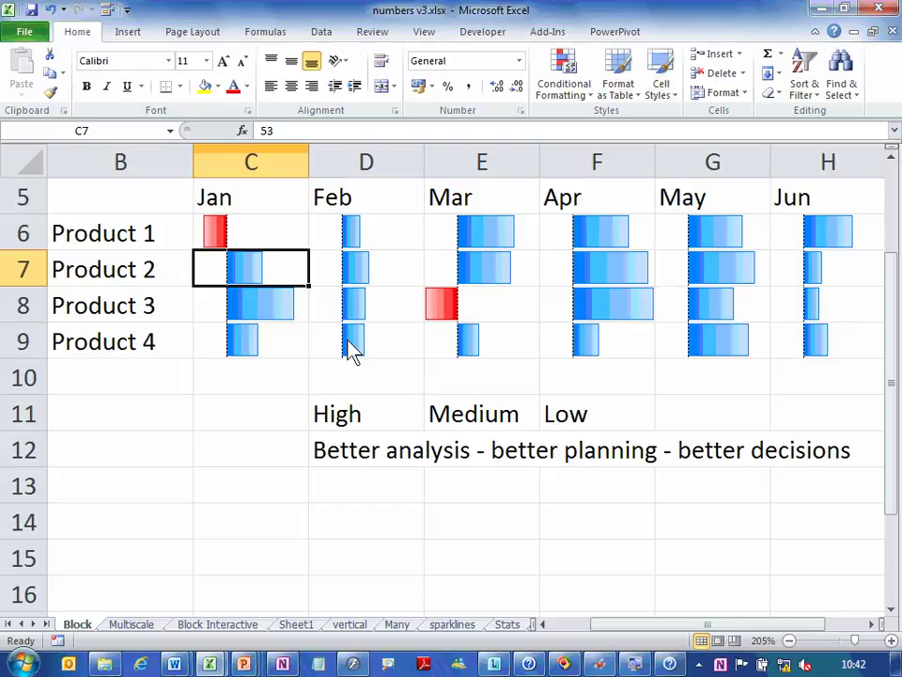
# Change the March value of Product 4 in cell E9 to 120.
pyautogui.press('Right')
pyautogui.press('Right')
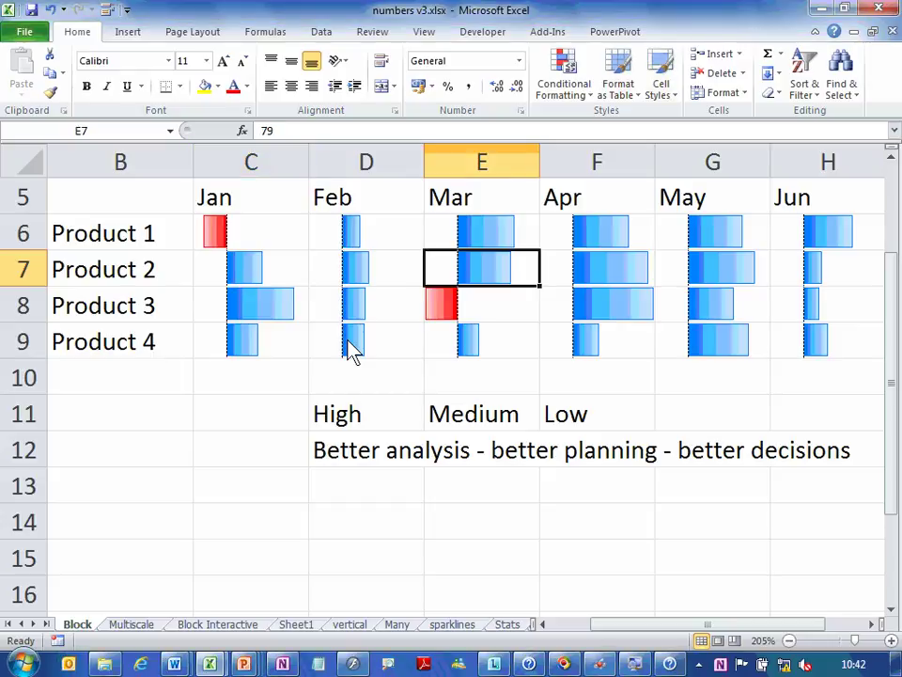
pyautogui.press('Down')
pyautogui.press('Down')
pyautogui.write('120')
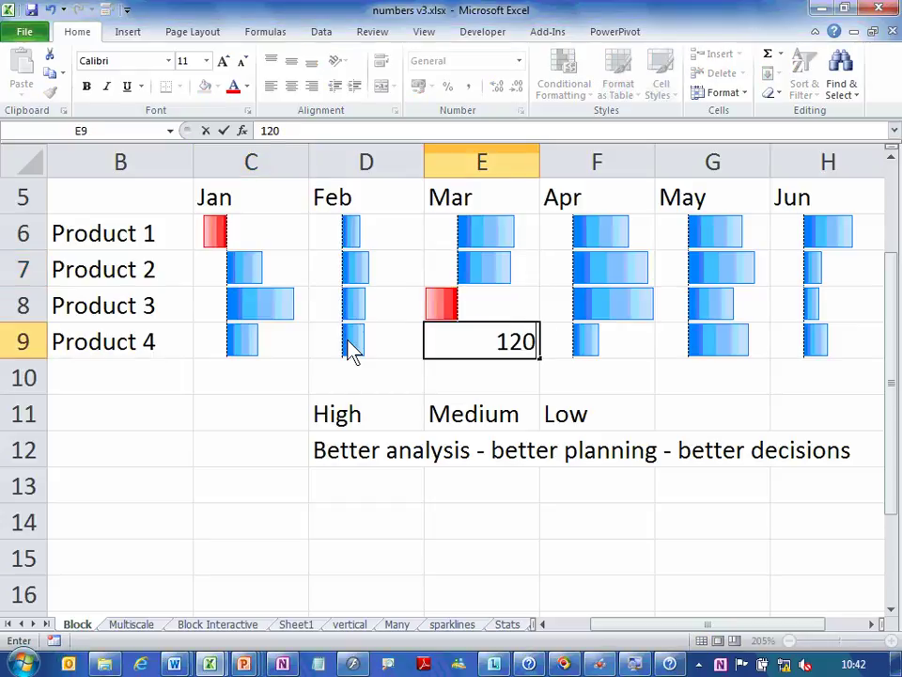
pyautogui.press('Return')
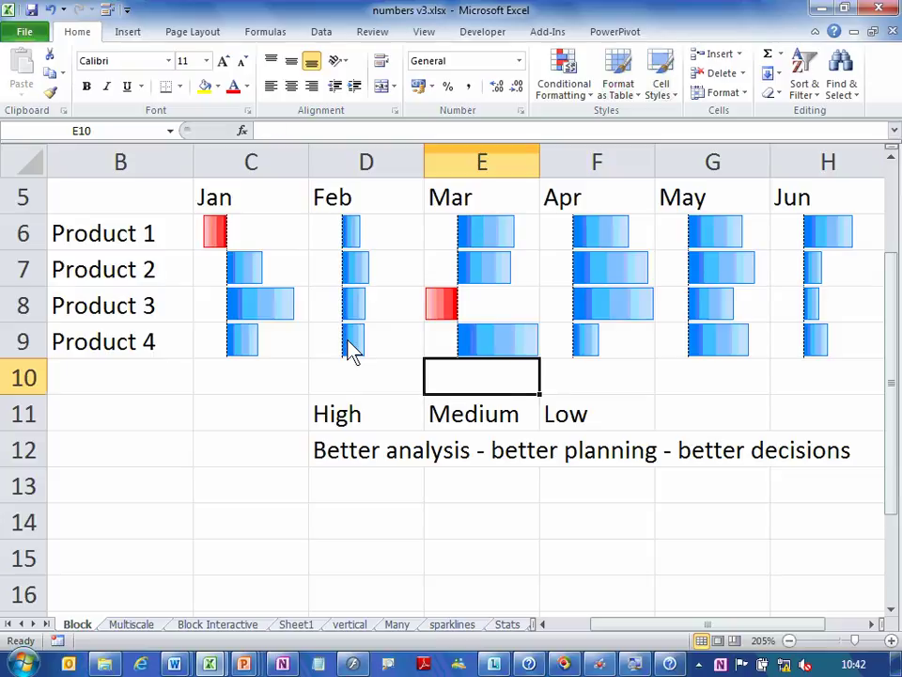
# Change the April value of Product 3 in cell F8 to 200.
pyautogui.press('Up')
pyautogui.press('Up')
pyautogui.press('Right')
pyautogui.write('200')
pyautogui.press('Return')
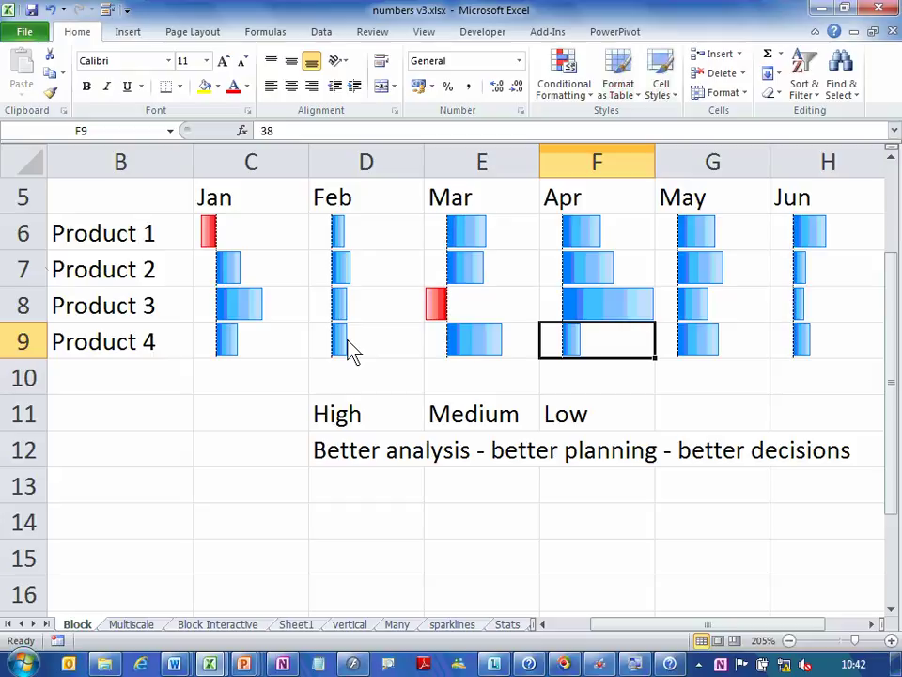
# Copy the product table B5:H9 and switch to Presentation3 in PowerPoint.
pyautogui.moveTo(100, 200); pyautogui.dragTo(822, 361)
pyautogui.hotkey('ctrl', 'c')
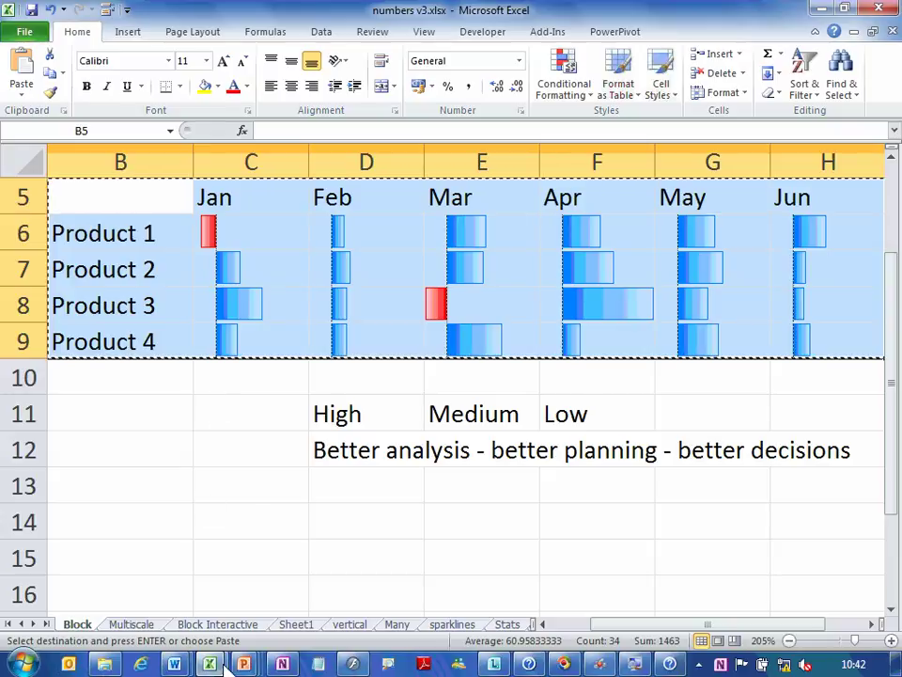
pyautogui.moveTo(244, 664)
pyautogui.click(691, 578)
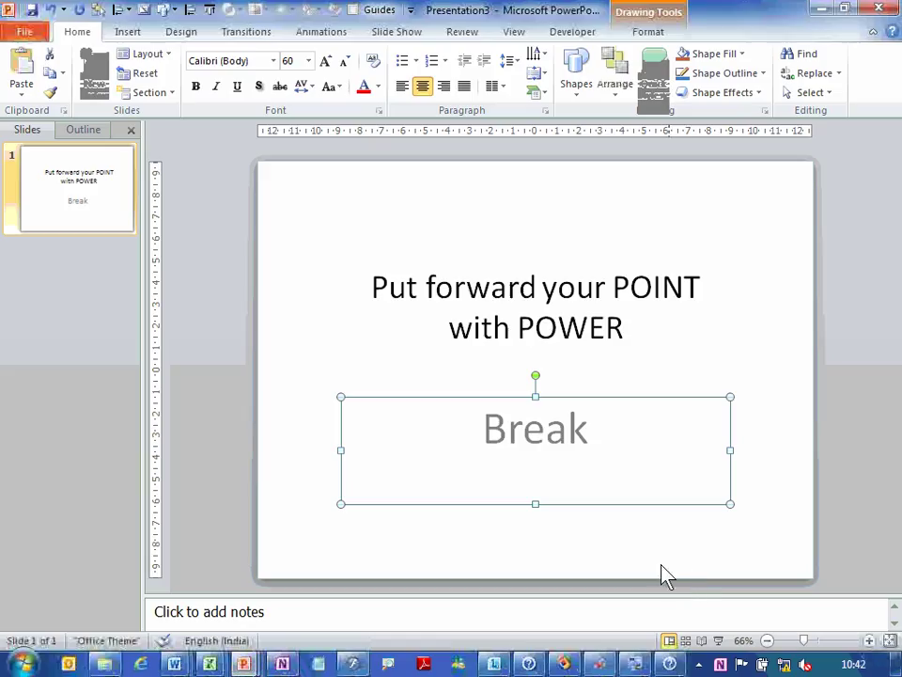
# Add a new slide, delete its empty placeholders and paste the copied product table onto it.
pyautogui.hotkey('ctrl', 'm')
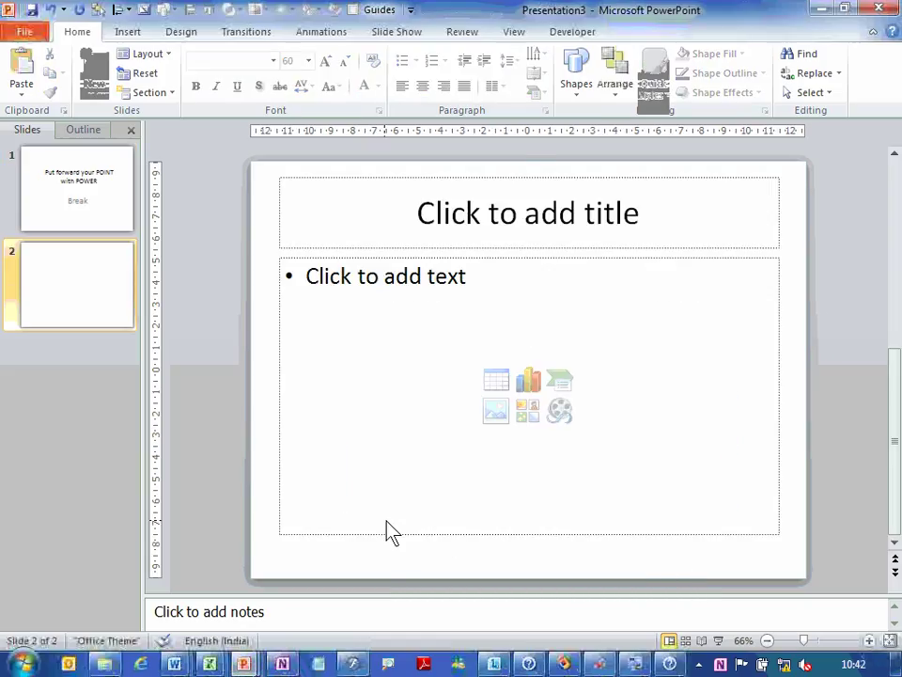
pyautogui.hotkey('ctrl', 'a')
pyautogui.press('Delete')
pyautogui.hotkey('ctrl', 'v')
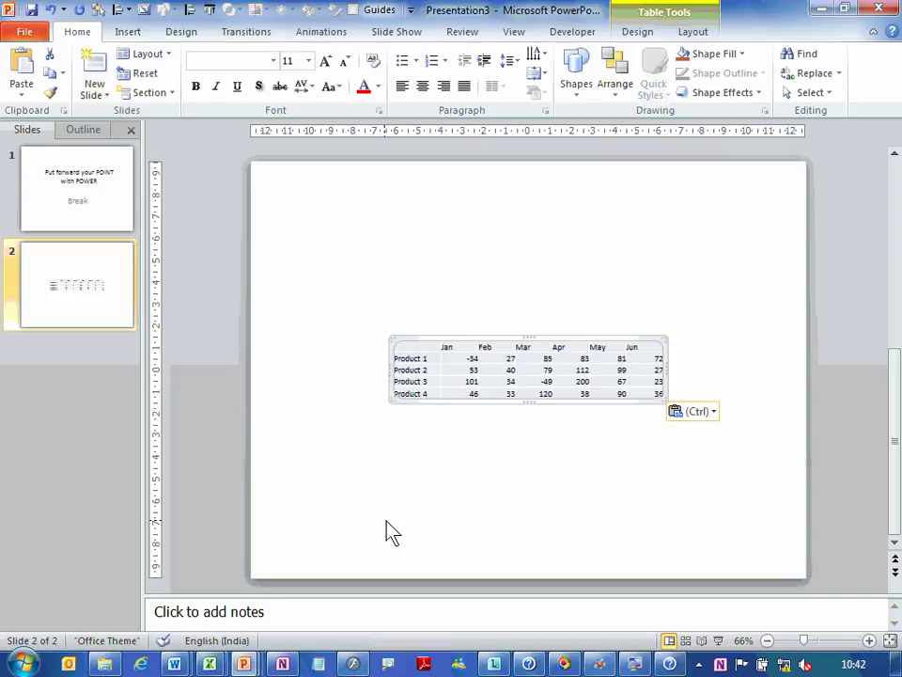
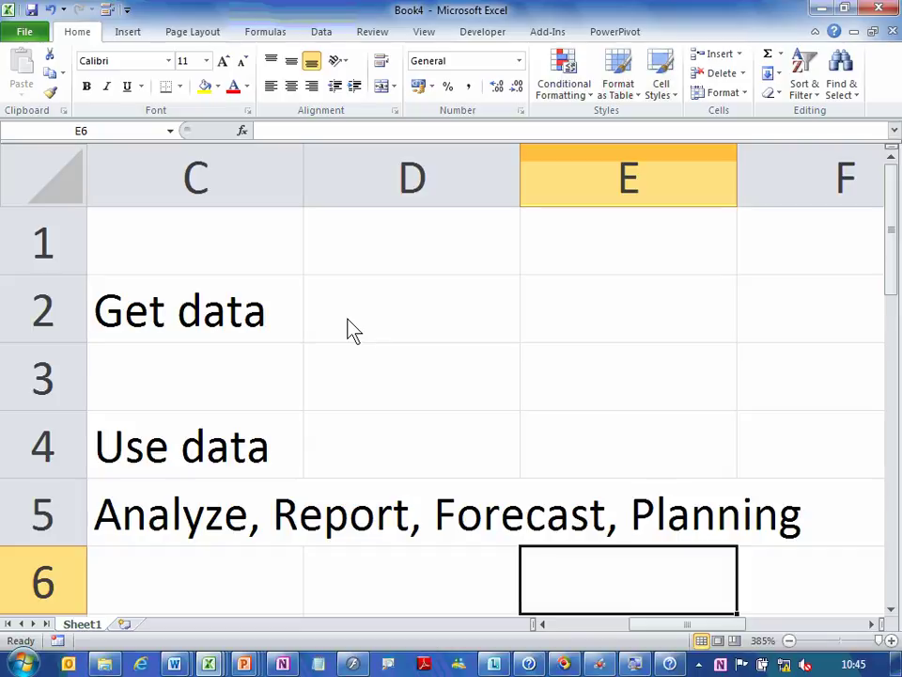
# Enter "Bad data" in cell D2, beside "Get data", in the Book4 workbook.
pyautogui.press('Up')
pyautogui.press('Up')
pyautogui.press('Left')
pyautogui.press('Up')
pyautogui.press('Up')
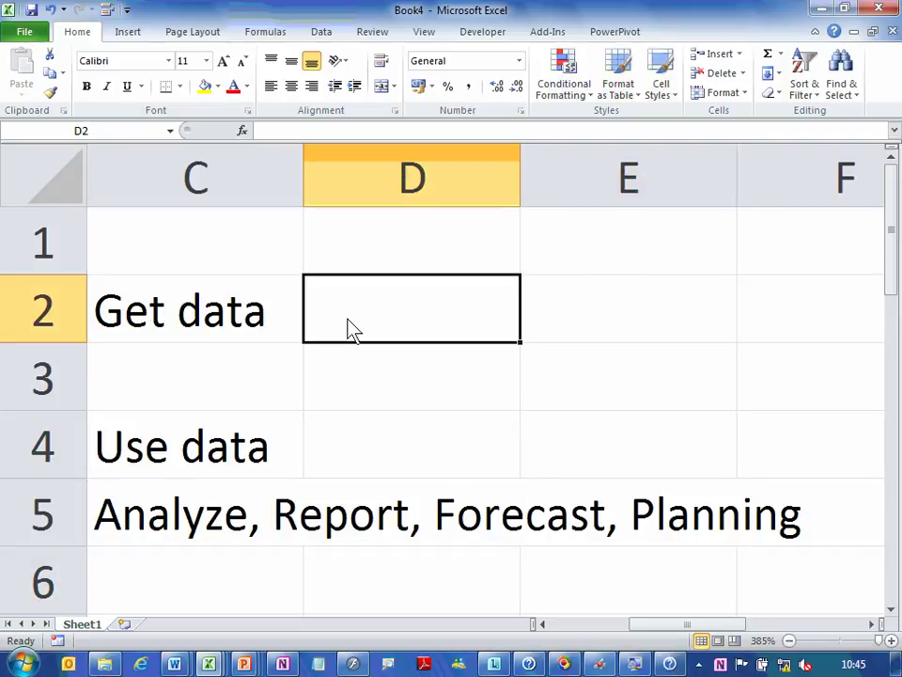
pyautogui.press('Left')
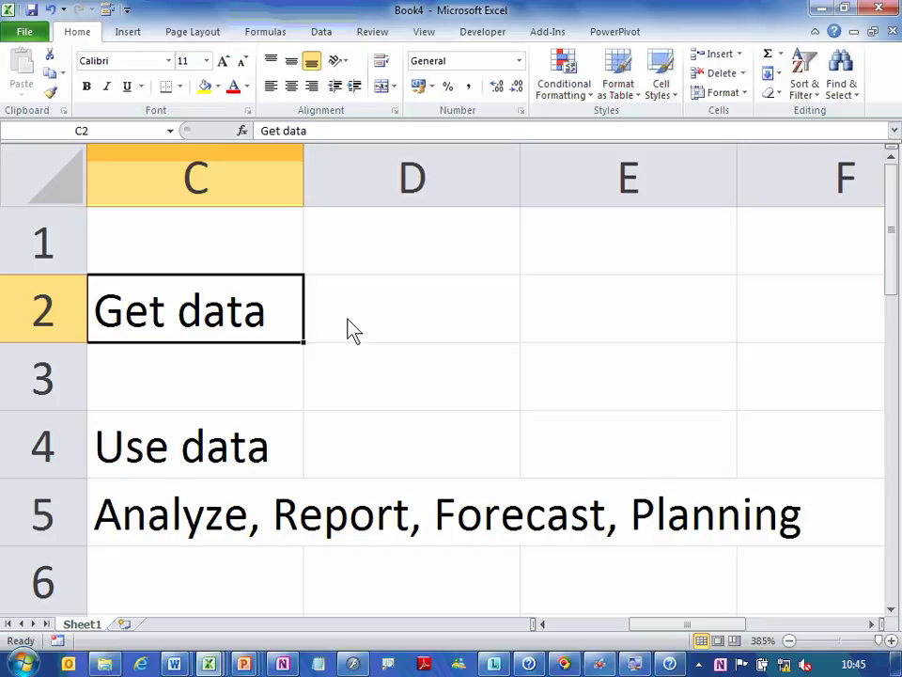
pyautogui.press('Right')
pyautogui.write('Bad data')
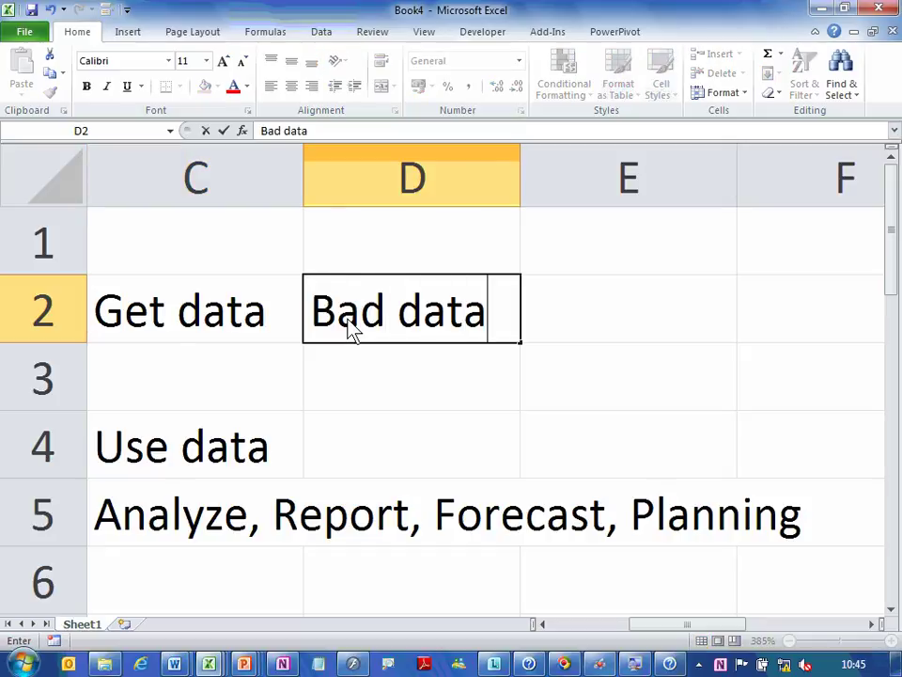
pyautogui.press('Return')
pyautogui.press('Up')
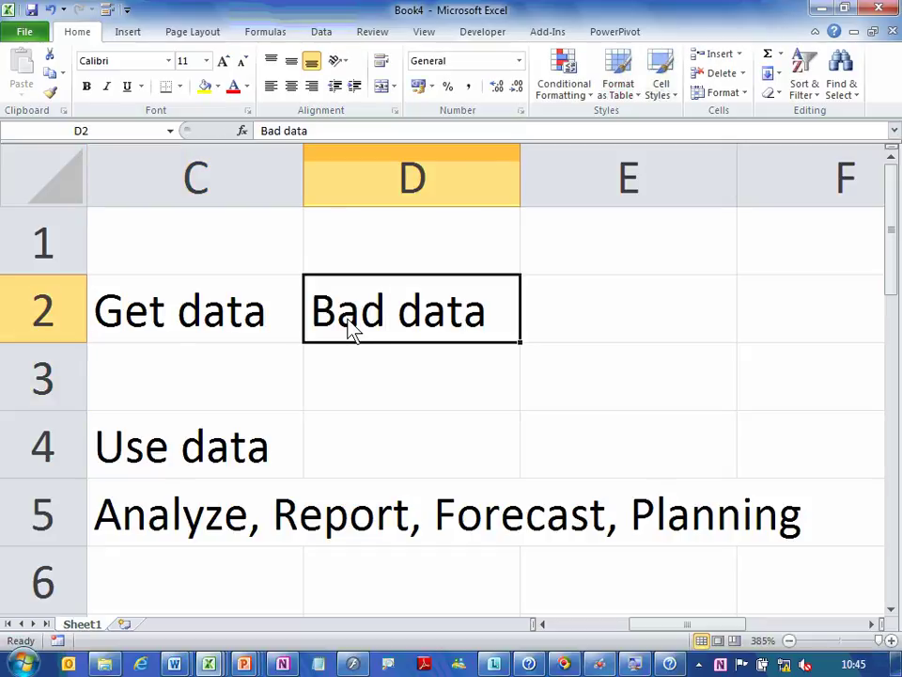
# Append the sad smiley " :(" to the "Bad data" text in cell D2.
pyautogui.press('F2')
pyautogui.write(':(')
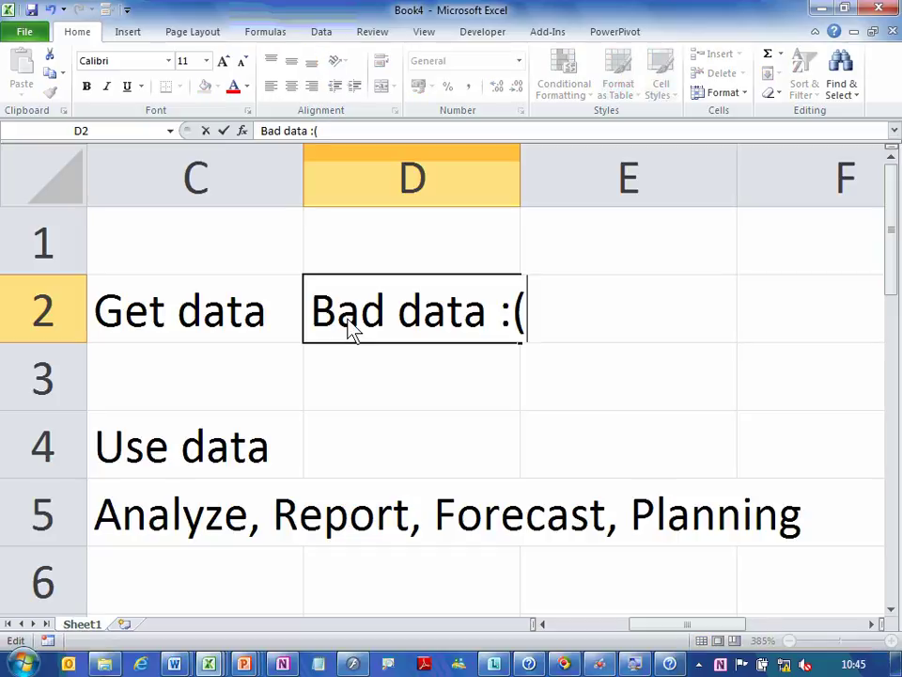
pyautogui.press('Return')
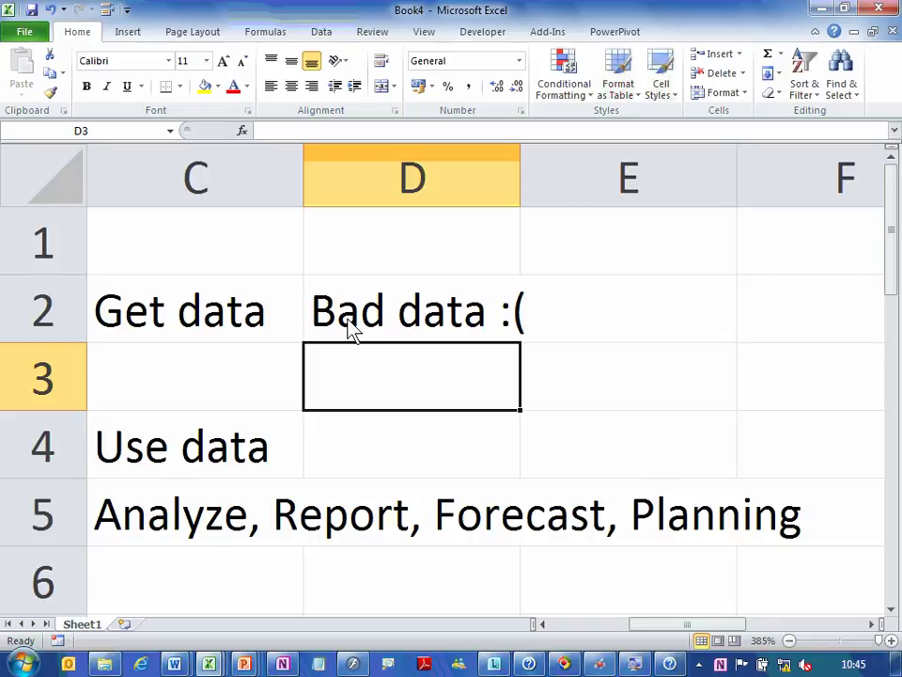
# Enter "Clean data" in cell C3 and widen column C so the text fits.
pyautogui.press('Left')
pyautogui.write('Cleanda')
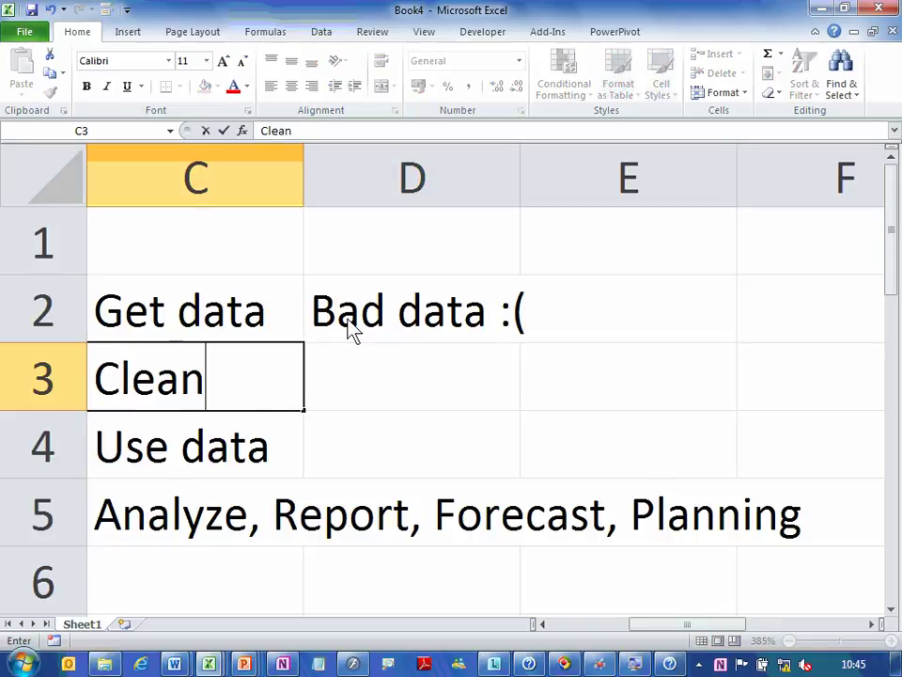
pyautogui.press('BackSpace')
pyautogui.press('BackSpace')
pyautogui.write('data')
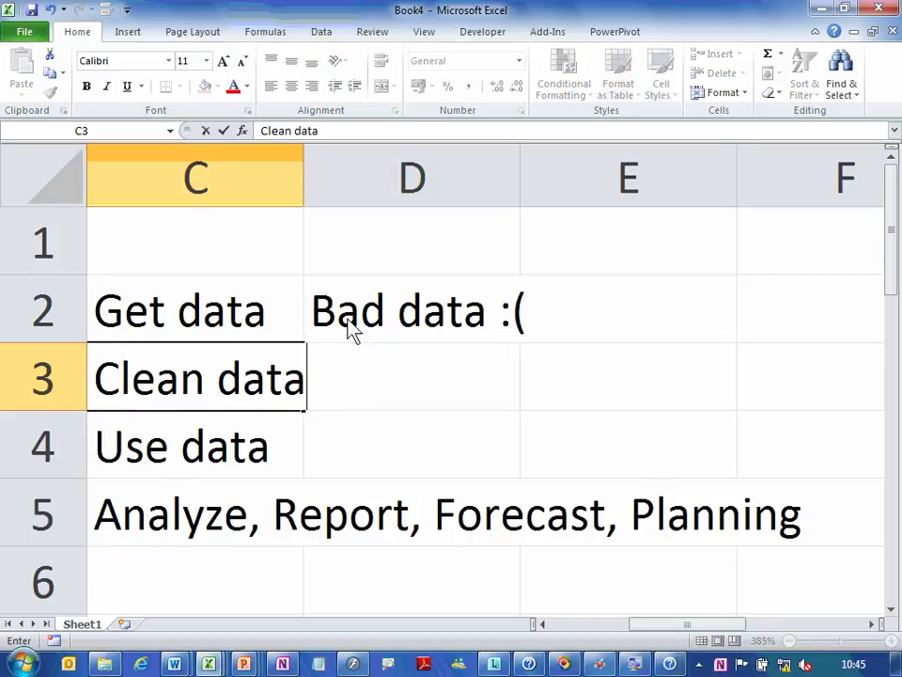
pyautogui.press('Return')
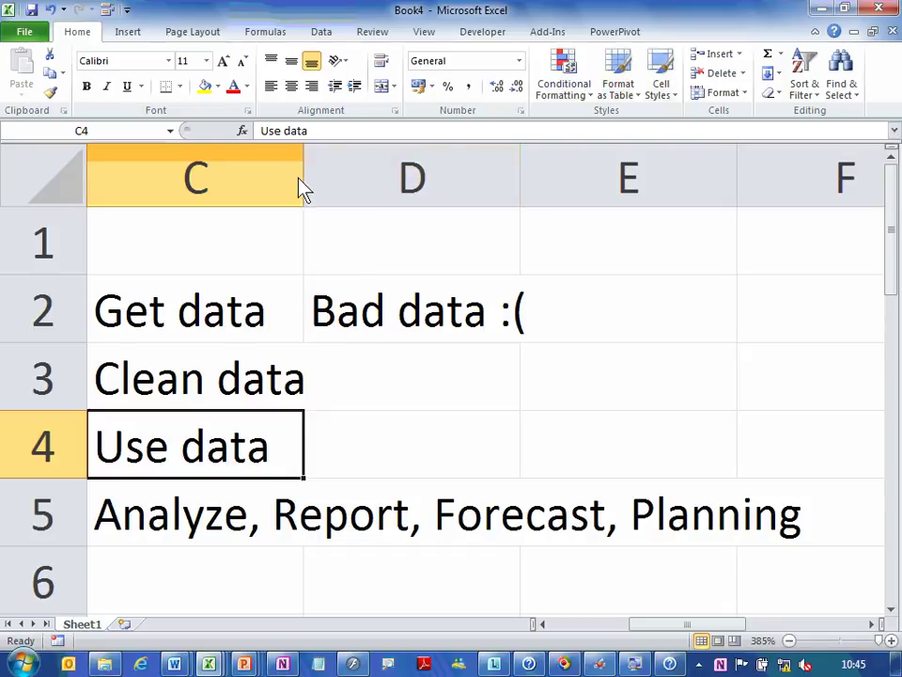
pyautogui.moveTo(304, 191); pyautogui.dragTo(352, 188)
# Replace the text in cell D2 with 80% and enter 20% in cell D4, beside "Use data".
pyautogui.click(479, 331)
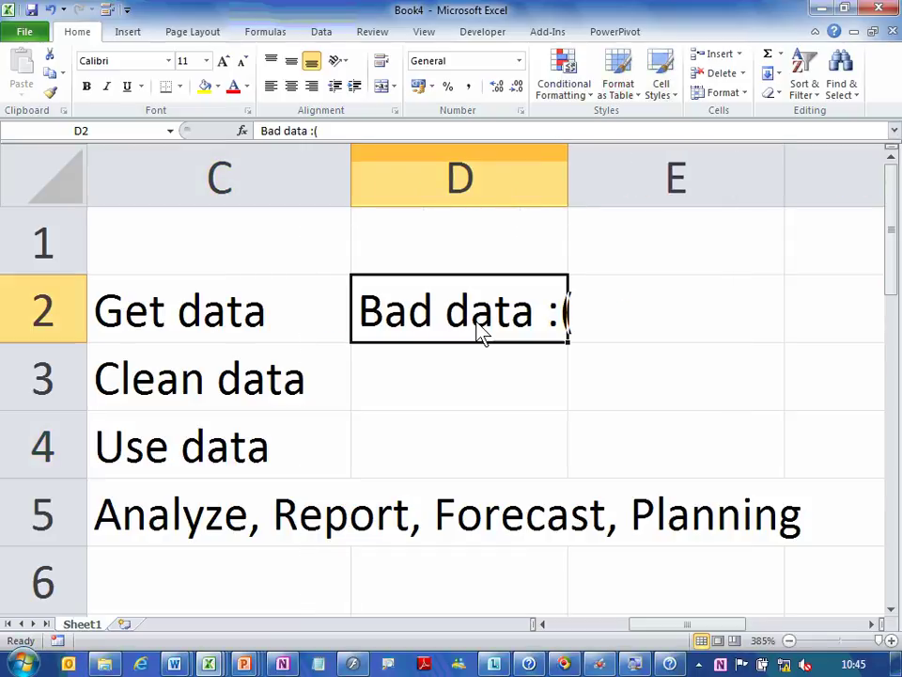
pyautogui.write('80%')
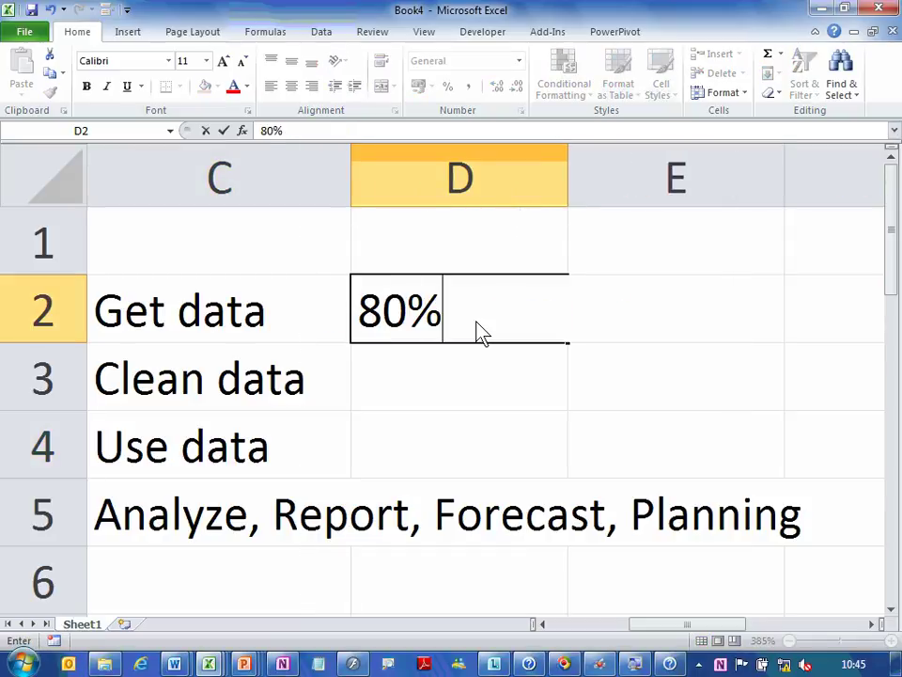
pyautogui.press('Return')
pyautogui.press('Return')
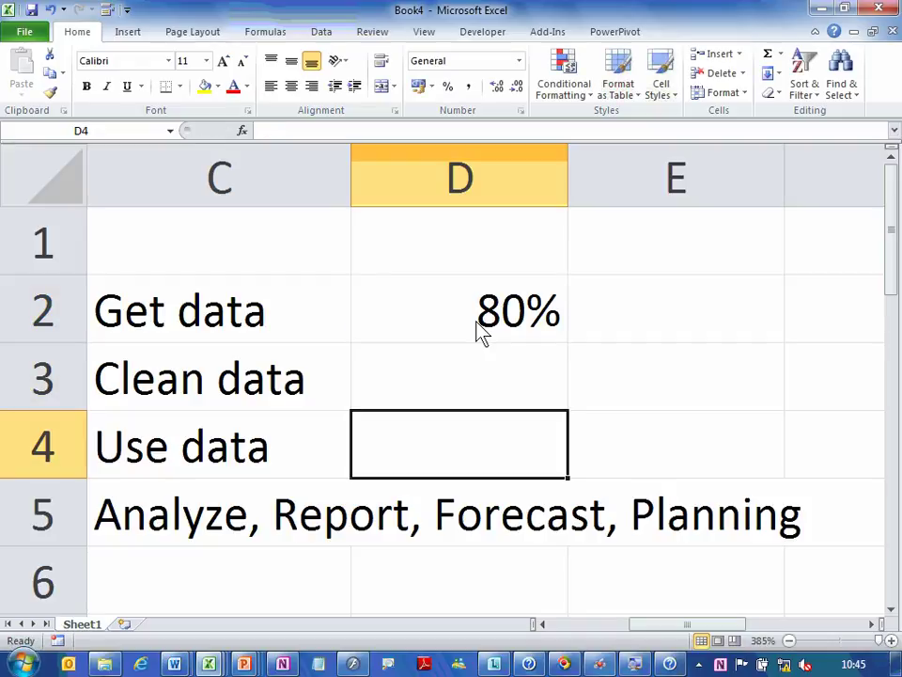
pyautogui.write('20%')
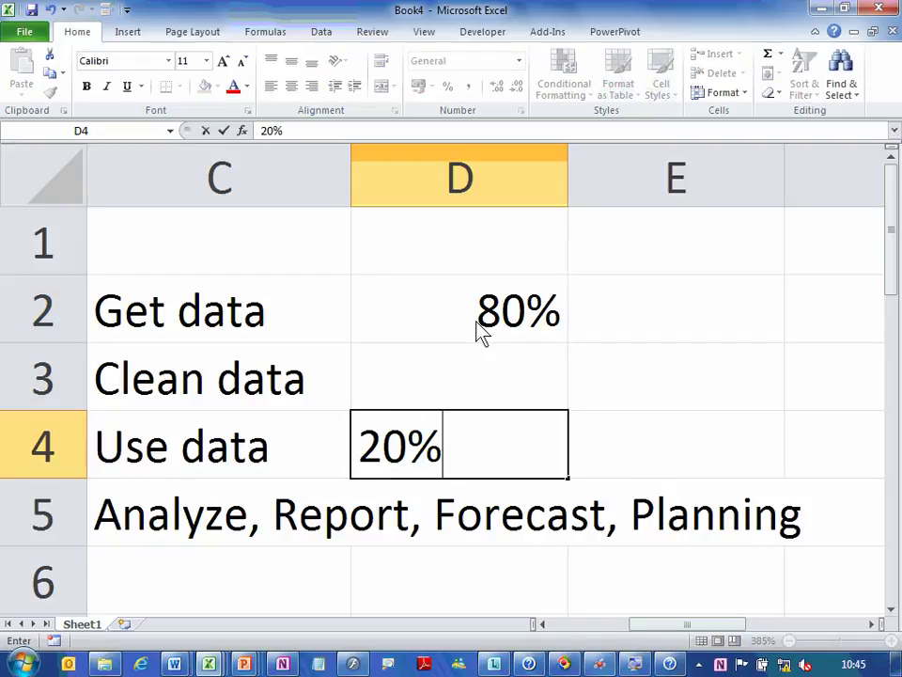
pyautogui.press('Return')
pyautogui.press('Up')
pyautogui.press('Right')
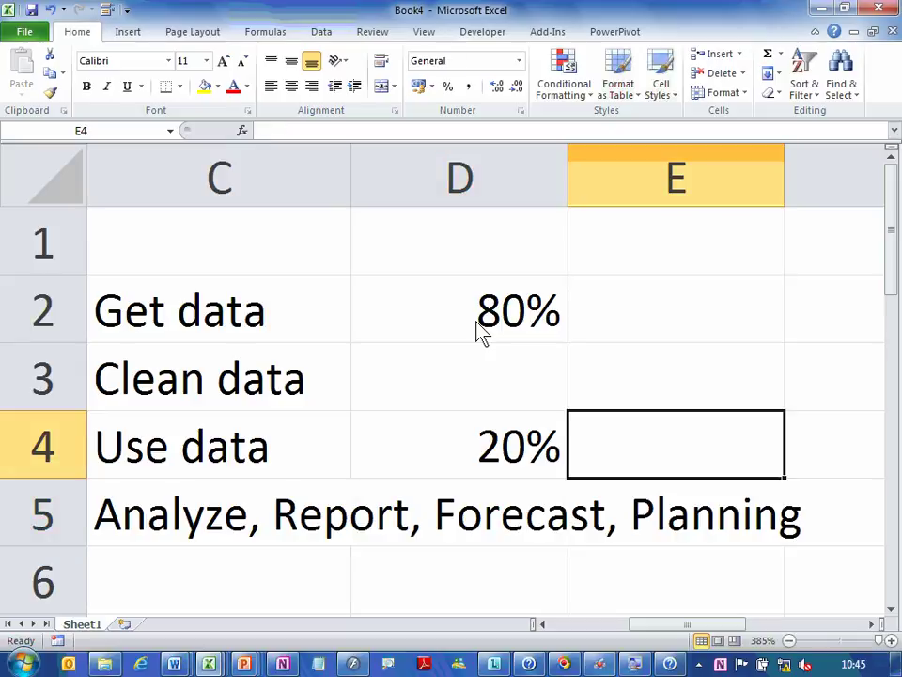
# Enter the heading "inefficient" in cell D1, above the percentages.
pyautogui.press('Up')
pyautogui.press('Up')
pyautogui.press('Up')
pyautogui.press('Left')
pyautogui.write('ine')
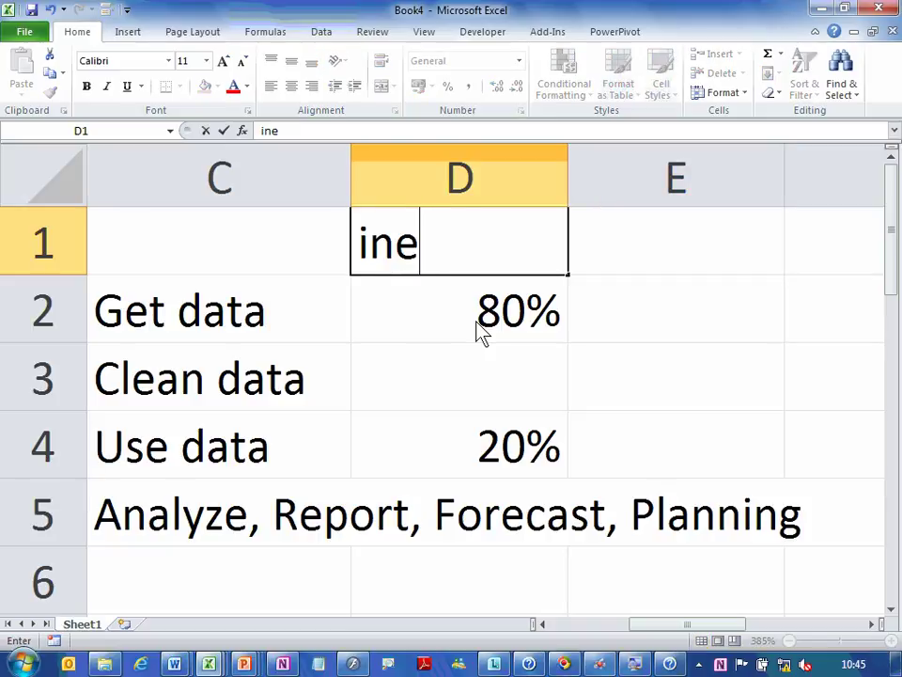
pyautogui.write('fficient')
pyautogui.press('Return')
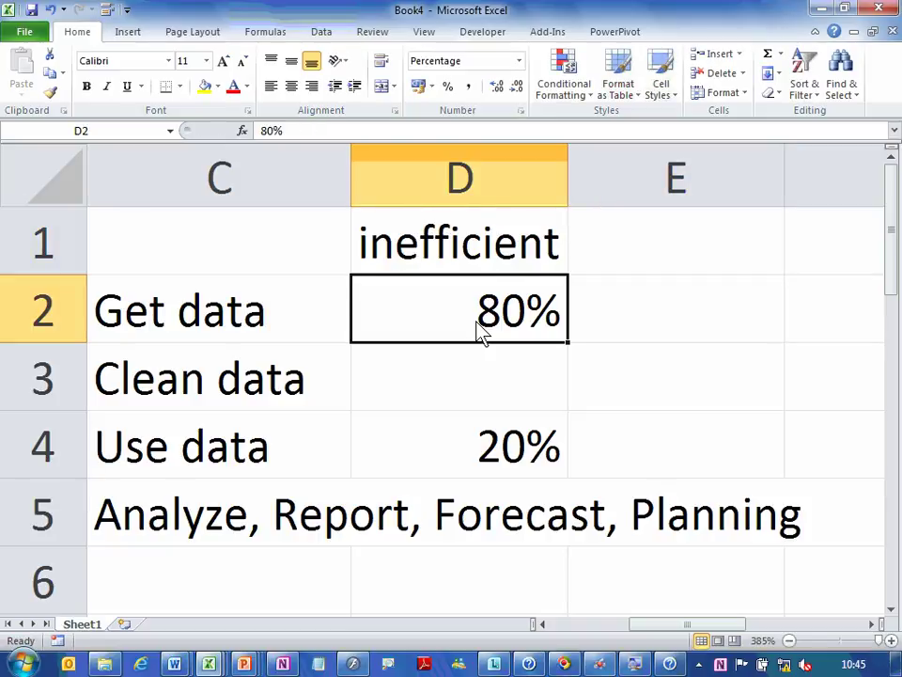
# Move the 80% value from cell D2 to cell D3, beside "Clean data".
pyautogui.write('1')
pyautogui.press('Escape')
pyautogui.hotkey('ctrl', 'x')
pyautogui.press('Down')
pyautogui.press('Return')
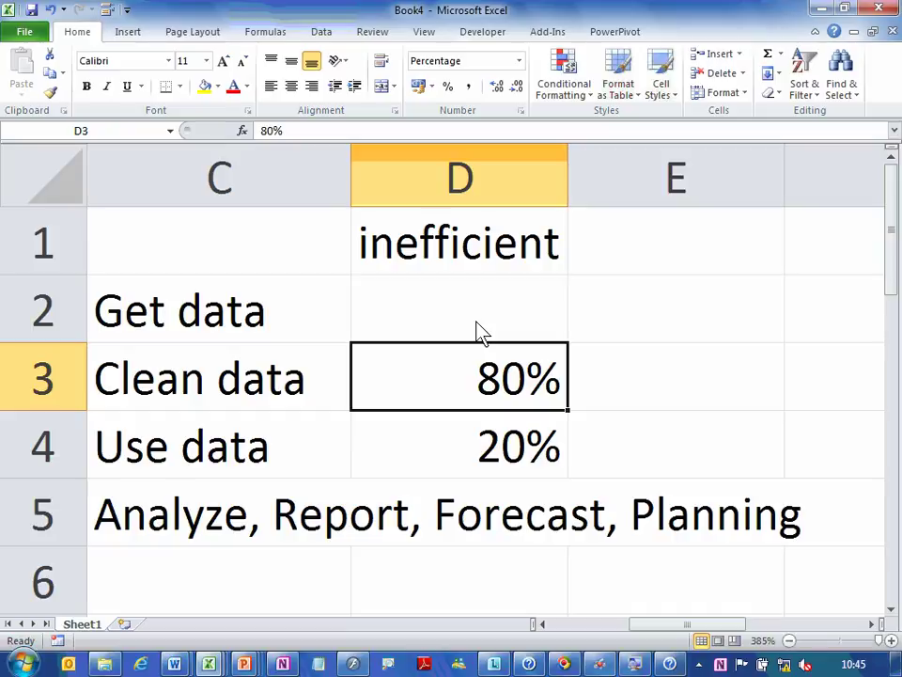
# Set the "Clean data" share in D3 to 1% and the "Use data" share in D4 to 99%.
pyautogui.write('1')
pyautogui.press('Return')
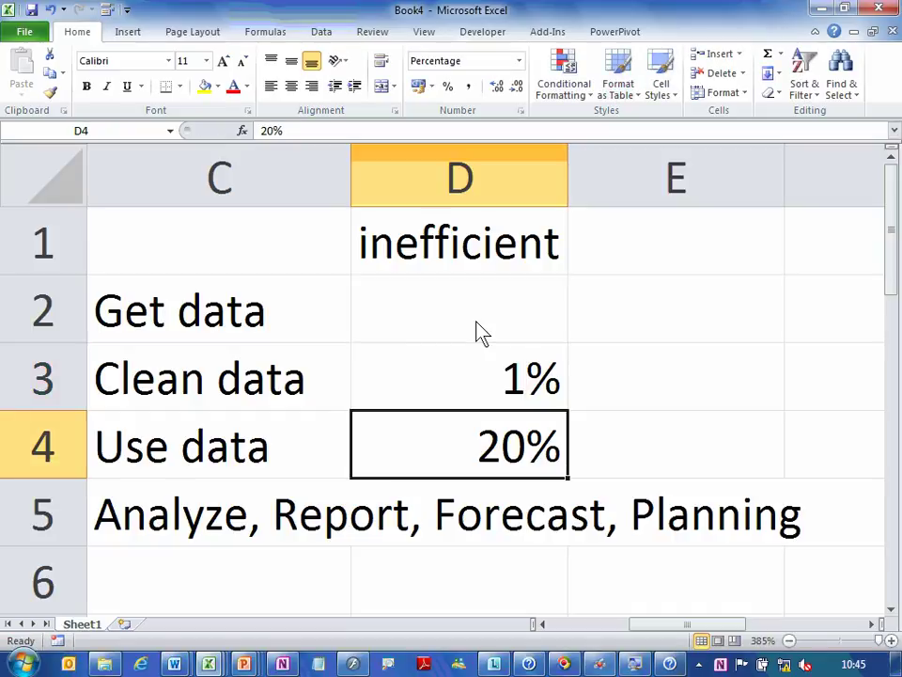
pyautogui.press('F2')
pyautogui.press('BackSpace')
pyautogui.press('BackSpace')
pyautogui.press('BackSpace')
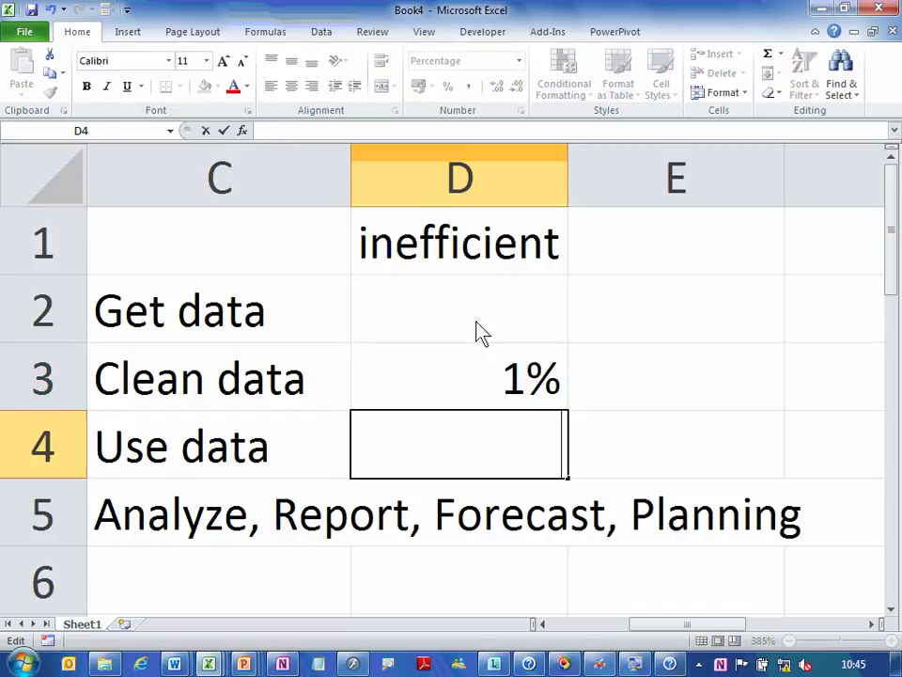
pyautogui.write('99%')
pyautogui.press('Return')
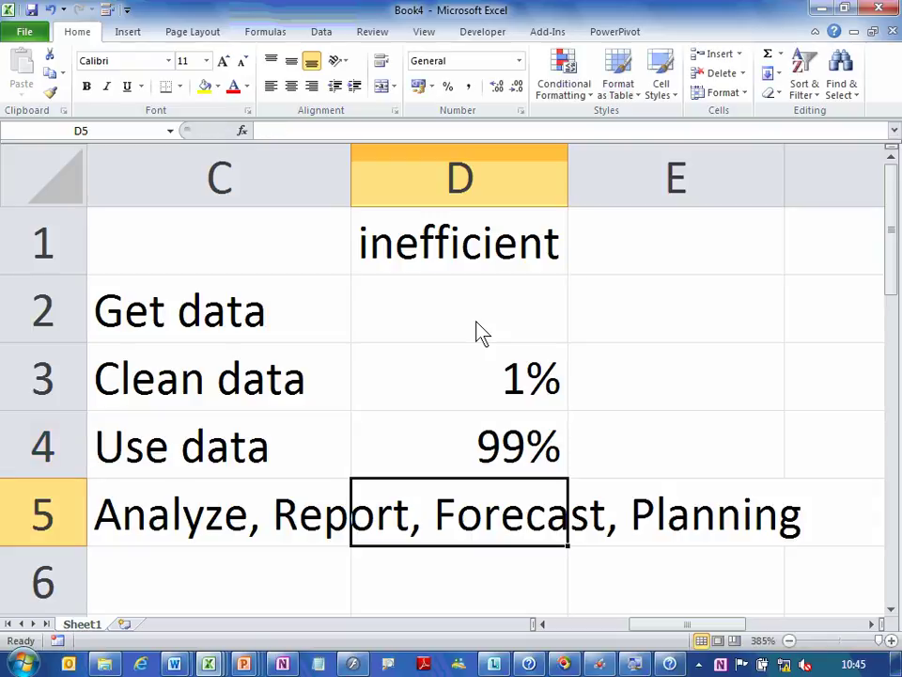
# Change the heading in cell D1 to "efficient" and enter "HOW?" in cell D2.
pyautogui.press('Up')
pyautogui.press('Up')
pyautogui.press('Up')
pyautogui.press('Up')
pyautogui.press('F2')
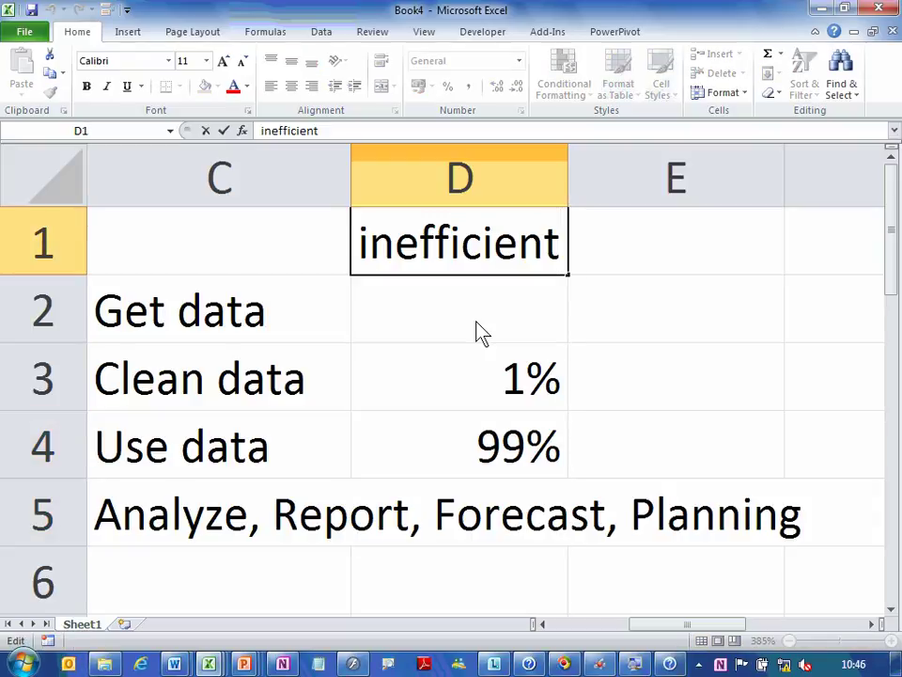
pyautogui.press('Home')
pyautogui.press('Delete')
pyautogui.press('Delete')
pyautogui.press('Return')
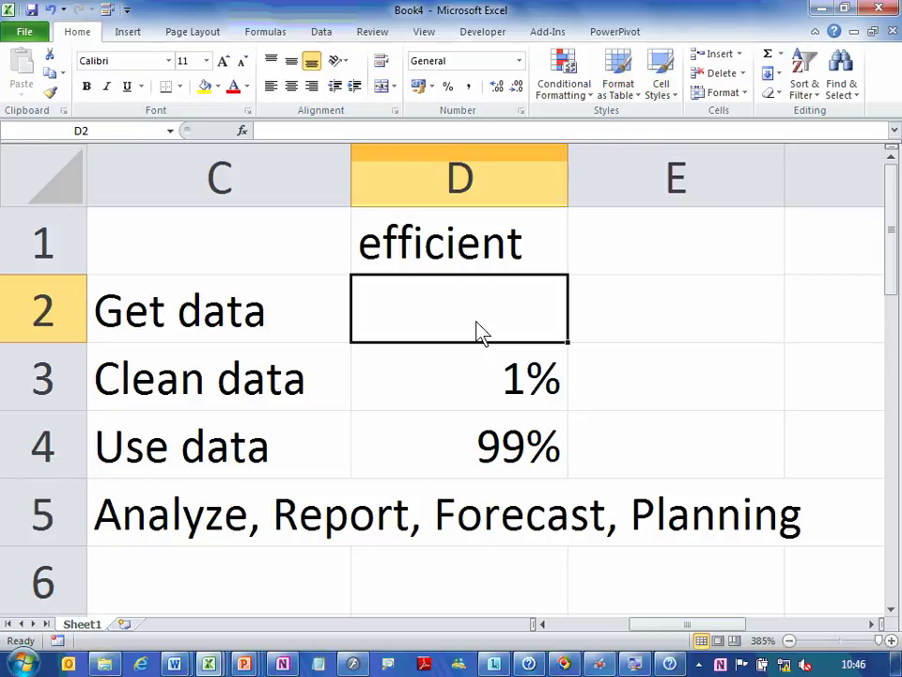
pyautogui.write('HOW?')
pyautogui.press('Return')
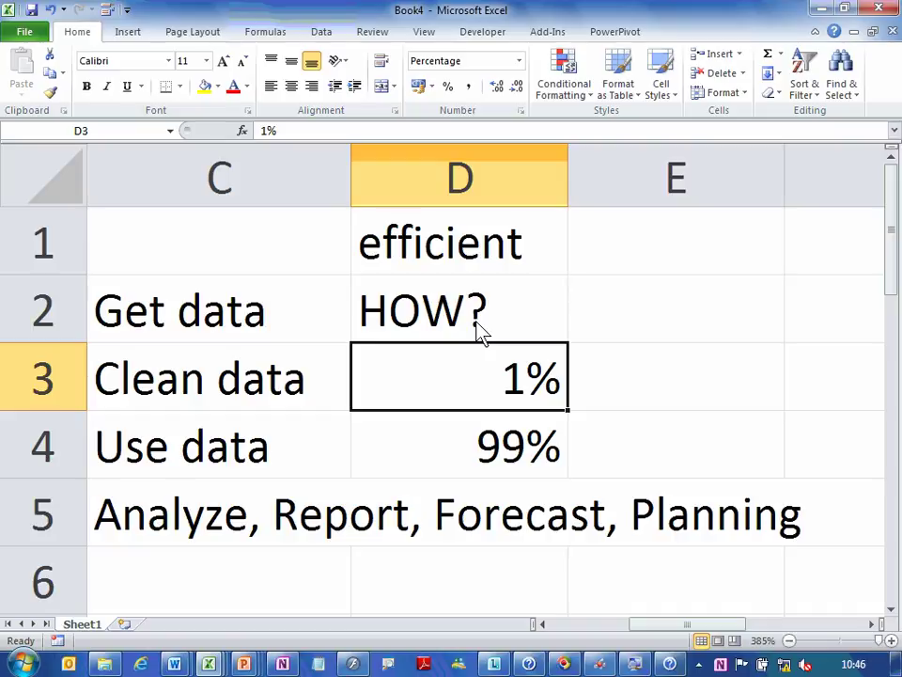
# Enter "GOTO SPECIAL" in cell I3, in an empty area of the sheet.
pyautogui.press('Right')
pyautogui.press('Right')
pyautogui.press('Right')
pyautogui.press('Right')
pyautogui.press('Right')
pyautogui.press('Right')
pyautogui.press('Right')
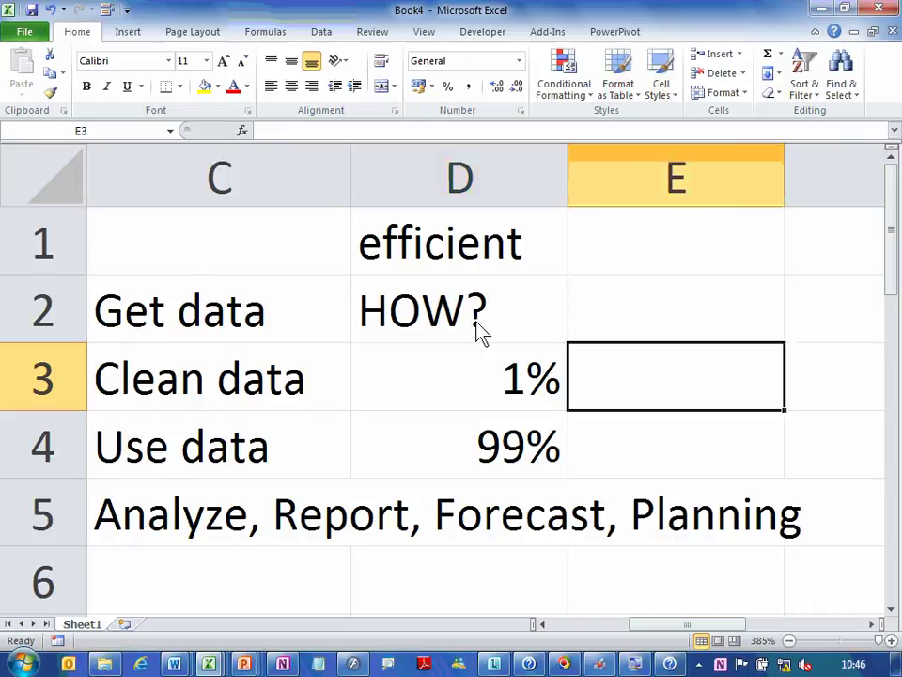
pyautogui.press('Left')
pyautogui.press('Left')
pyautogui.write('GO')
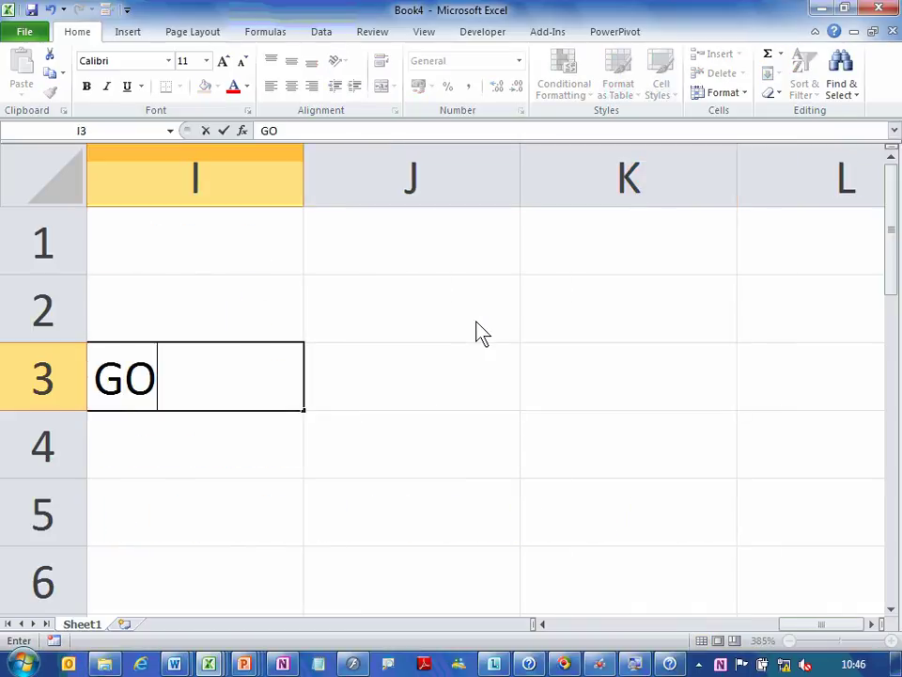
pyautogui.write('TO SPECIAL')
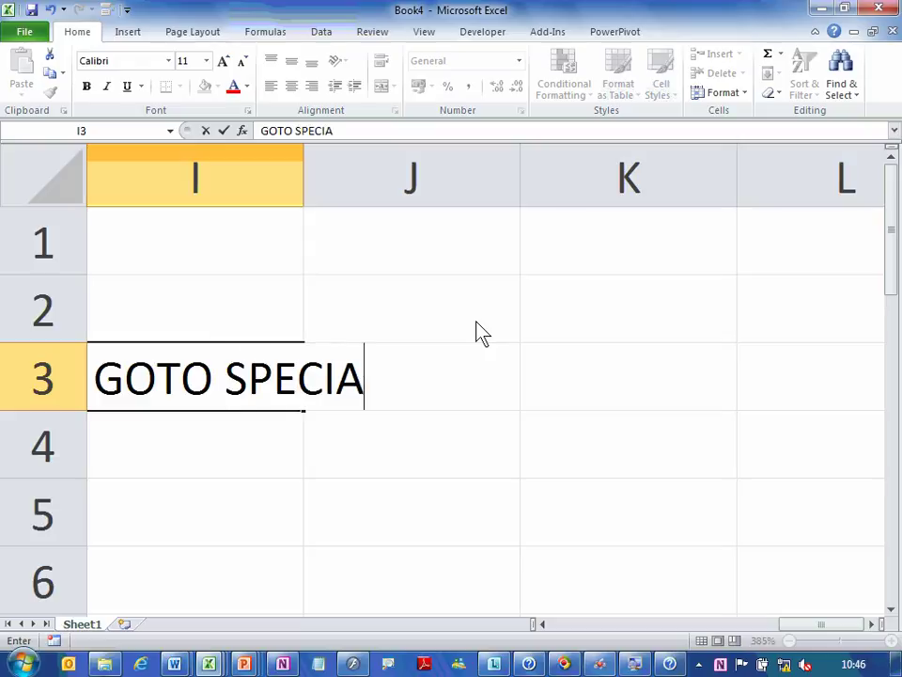
pyautogui.press('Return')
# Enter "your best friend" in cell I4, below "GOTO SPECIAL".
pyautogui.write('yuour')
pyautogui.press('BackSpace')
pyautogui.press('BackSpace')
pyautogui.press('BackSpace')
pyautogui.press('BackSpace')
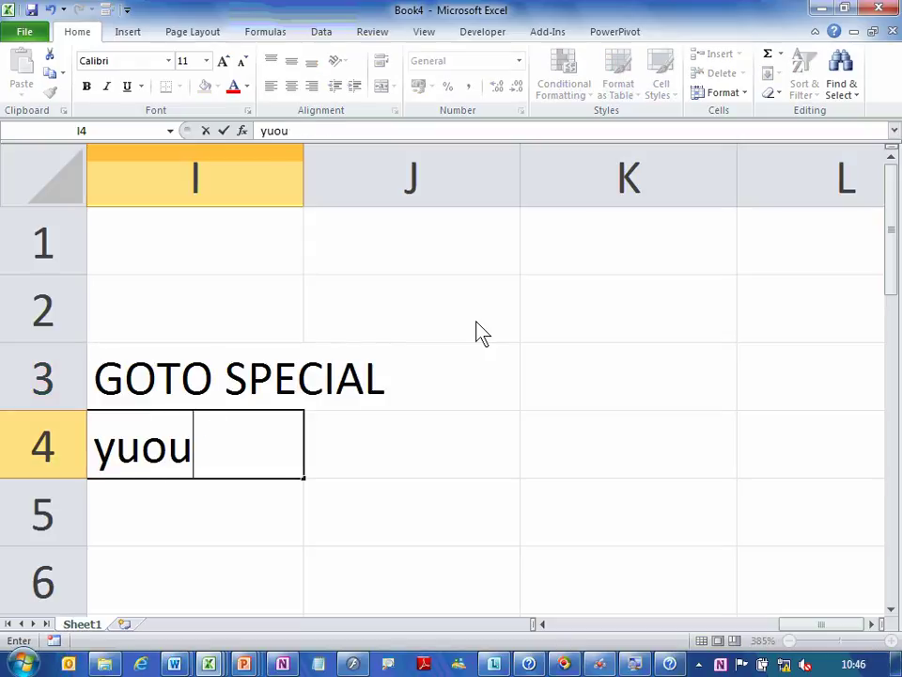
pyautogui.write('our best friend')
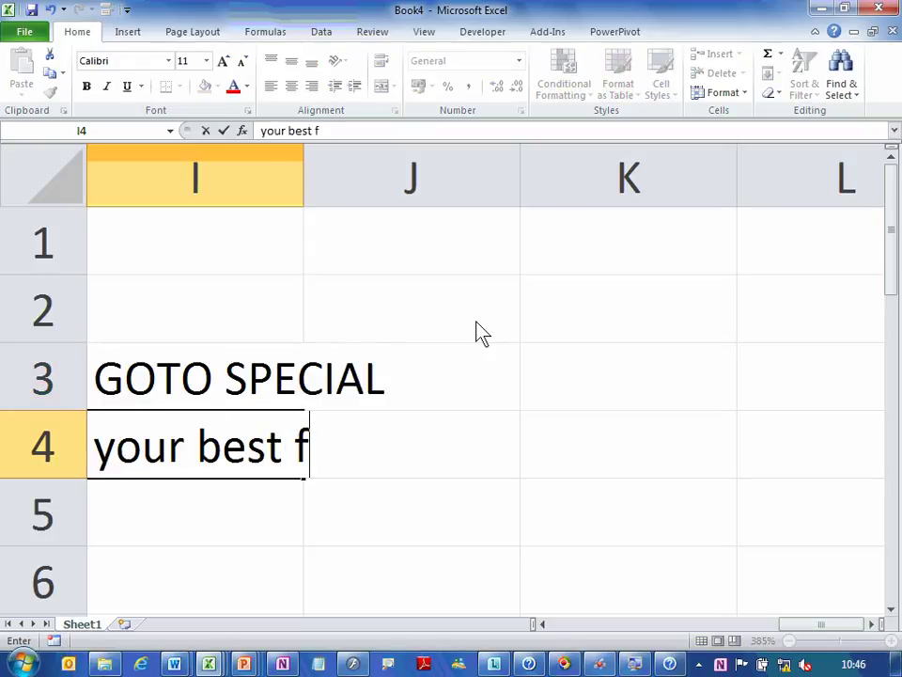
pyautogui.press('Return')
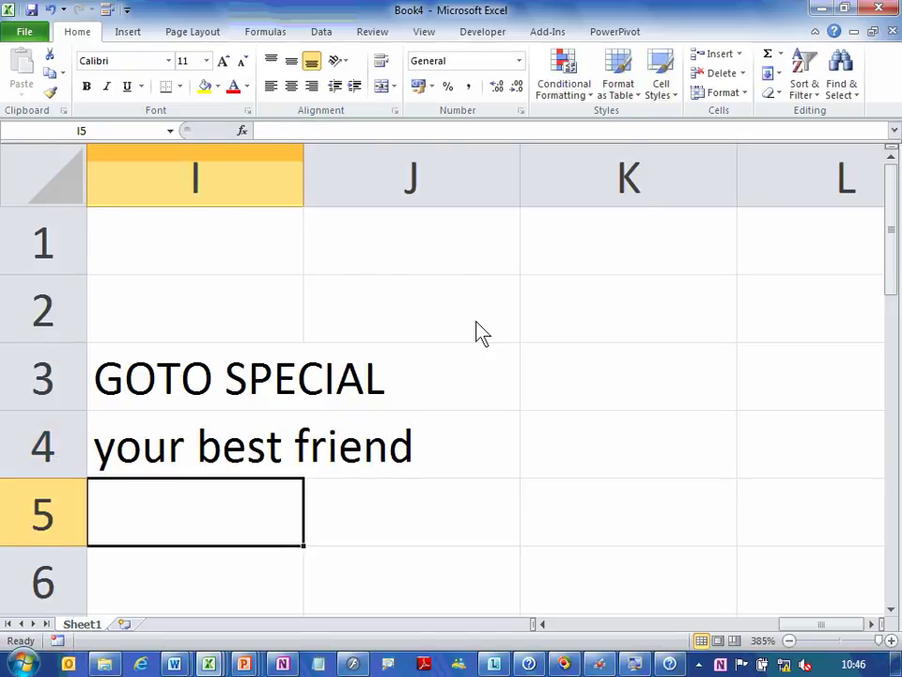
# Open the recent workbook ERP data output.xlsx.
pyautogui.hotkey('alt', 'f')
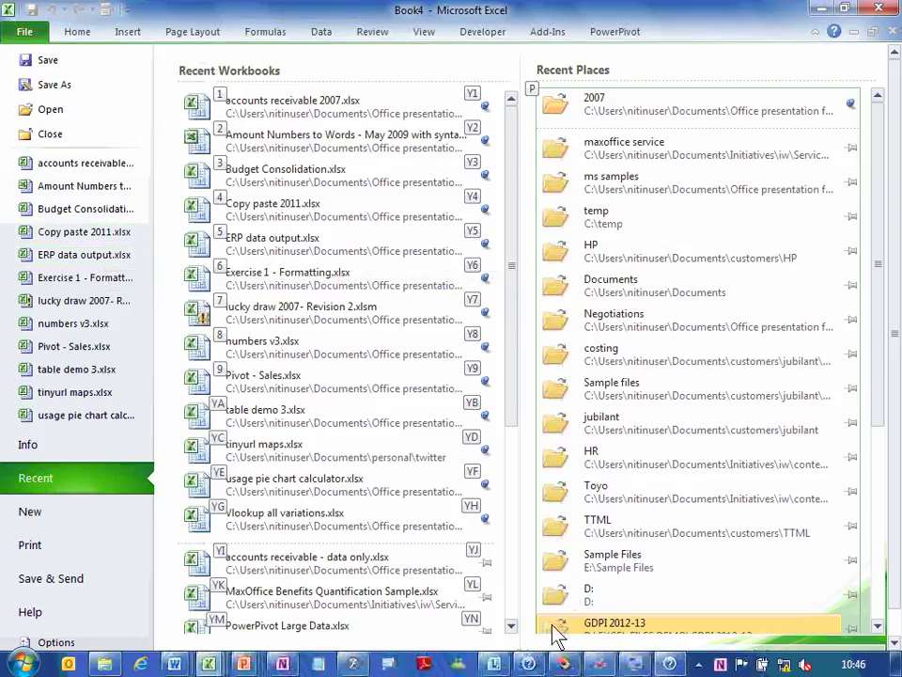
pyautogui.click(565, 662)
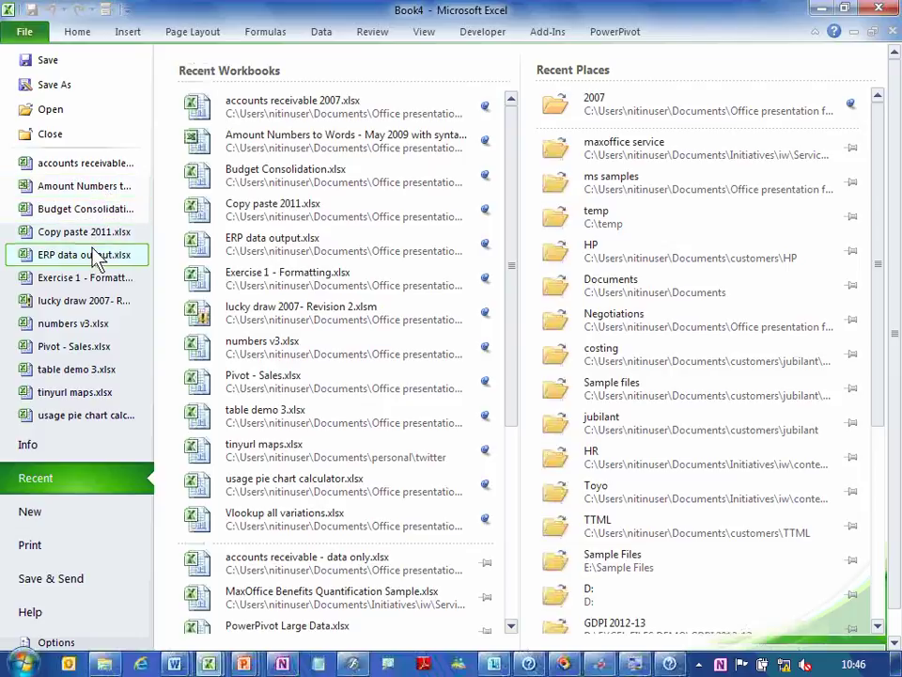
pyautogui.click(94, 255)
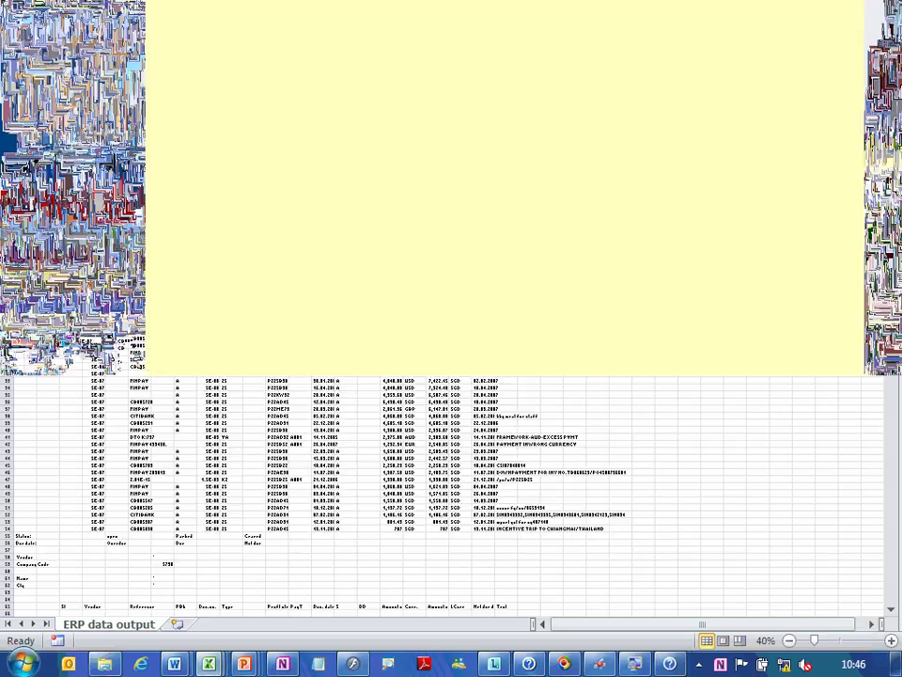
# Delete rows 1 to 10 above the first column header row of the ERP data.
pyautogui.scroll(-20, 97, 263)
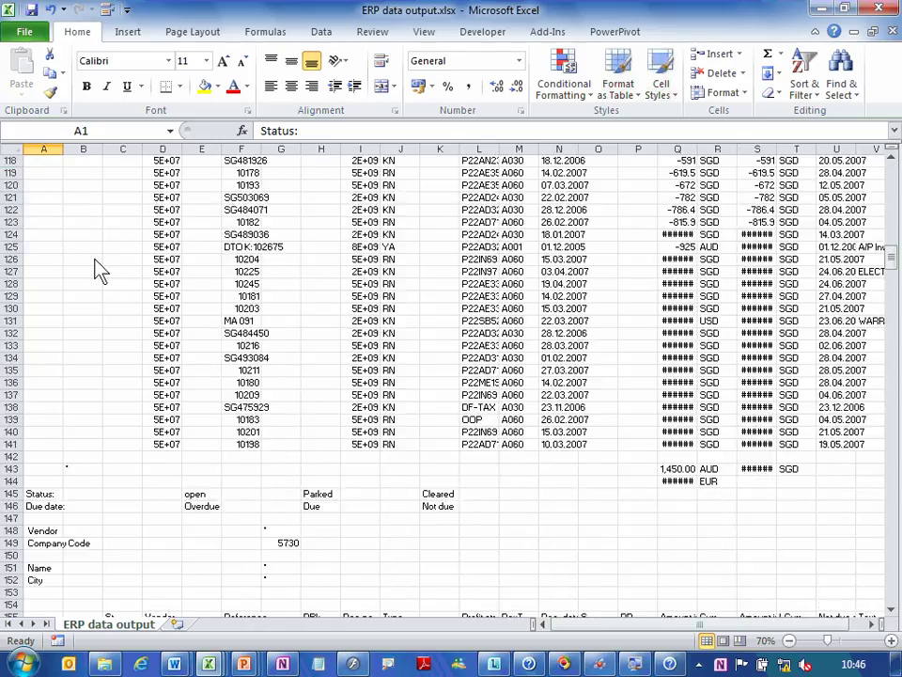
pyautogui.scroll(-12, 99, 268)
pyautogui.scroll(-20, 100, 271)
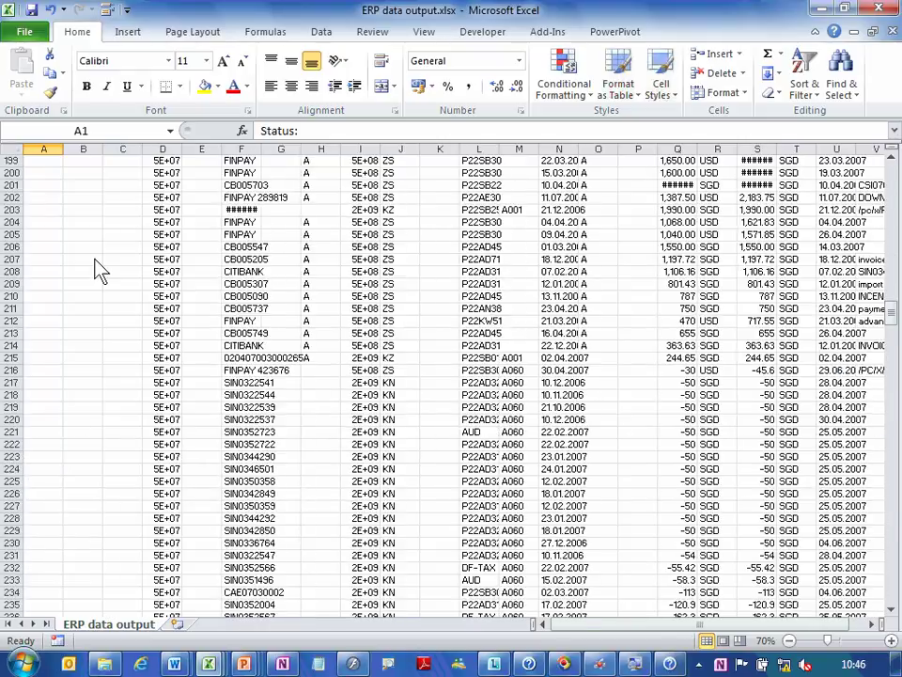
pyautogui.scroll(-18, 101, 271)
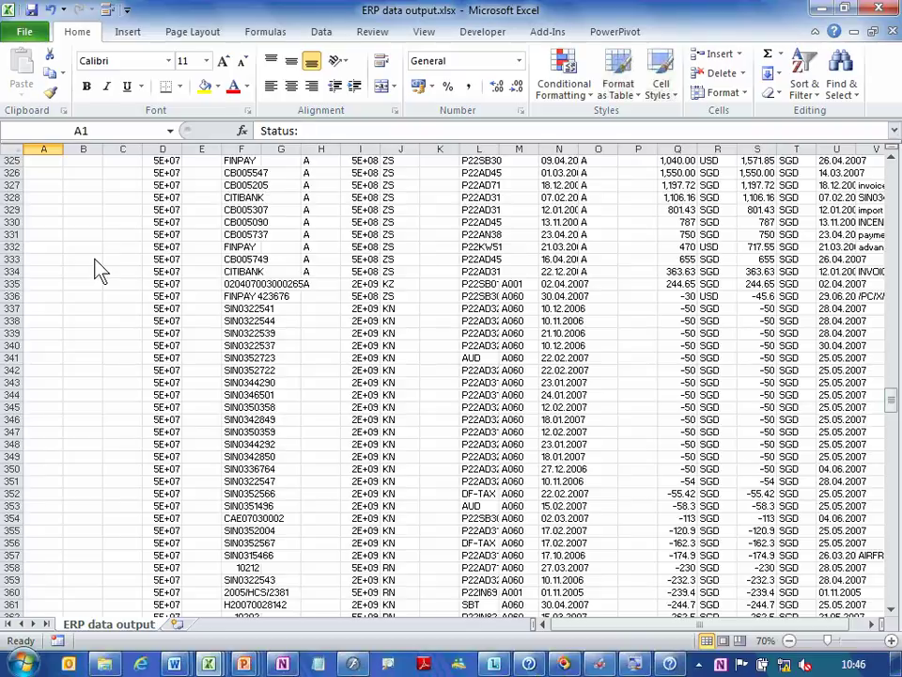
pyautogui.scroll(2, 95, 260)
pyautogui.scroll(20, 89, 262)
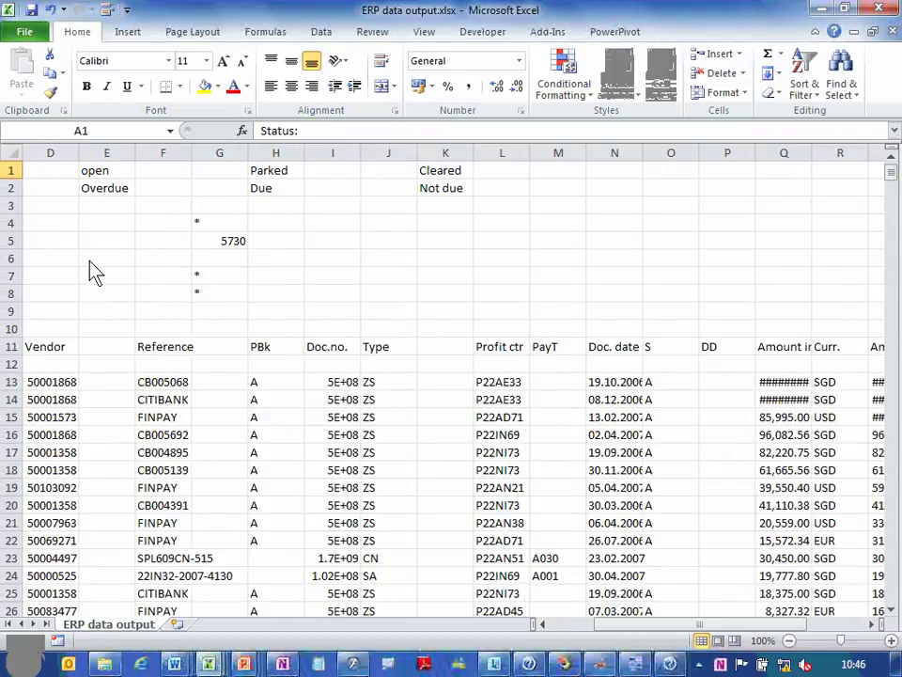
pyautogui.moveTo(9, 171); pyautogui.dragTo(22, 335)
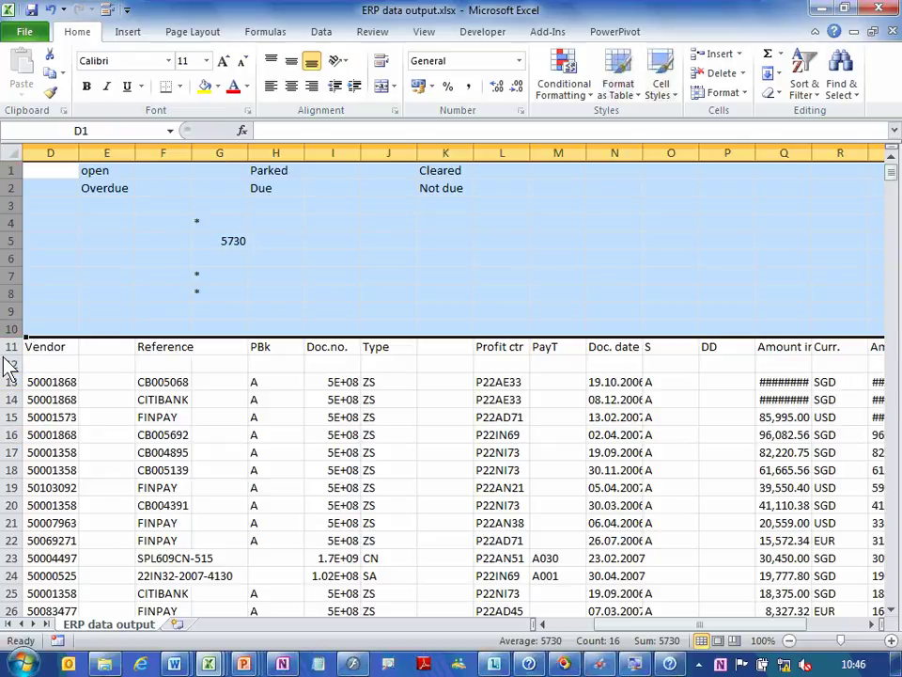
pyautogui.rightClick(11, 334)
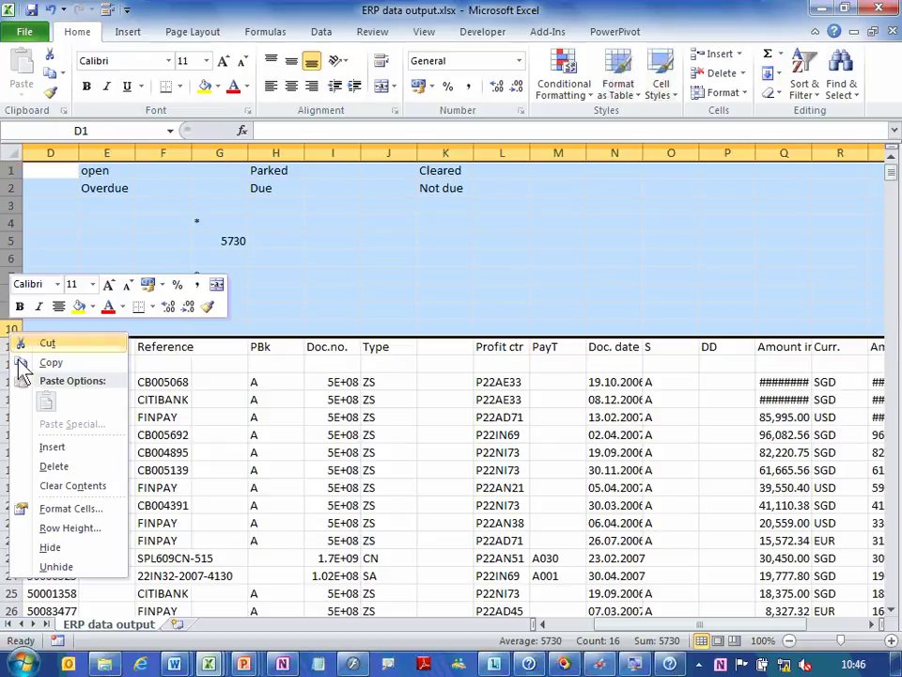
pyautogui.click(56, 466)
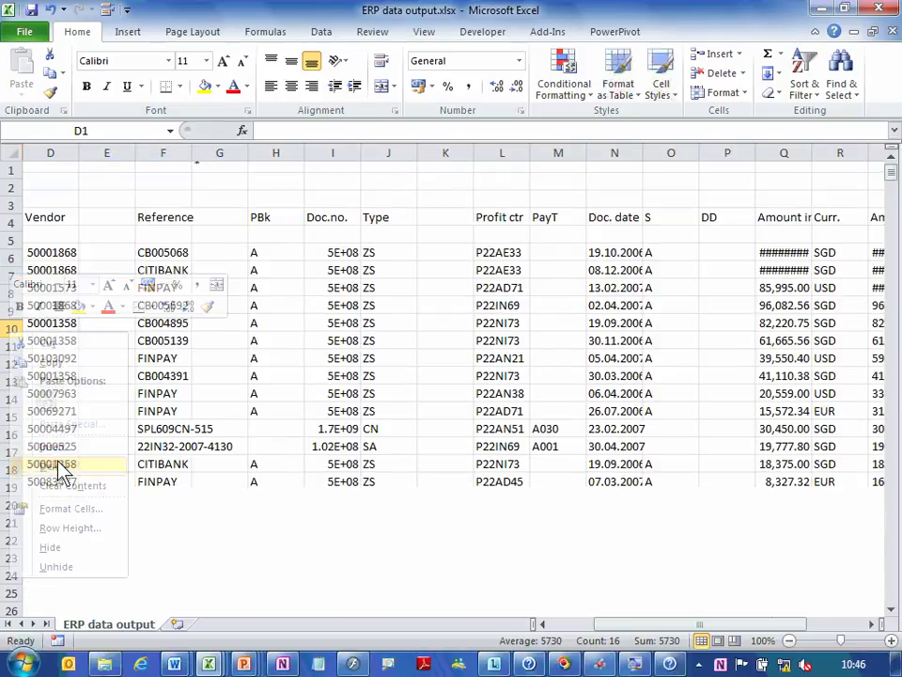
# Delete rows 45 to 56 holding the repeated page header block, and switch back to the Book4 workbook.
pyautogui.press('pagedown')
pyautogui.press('pagedown')
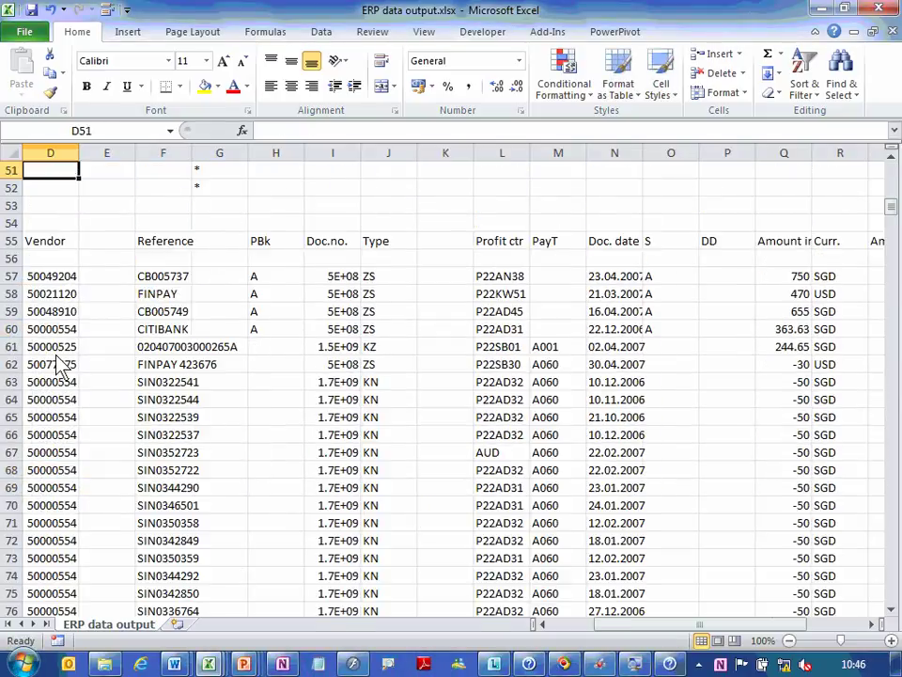
pyautogui.press('Up')
pyautogui.press('Up')
pyautogui.press('Up')
pyautogui.press('Up')
pyautogui.press('Up')
pyautogui.press('Up')
pyautogui.press('Up')
pyautogui.press('Up')
pyautogui.press('Up')
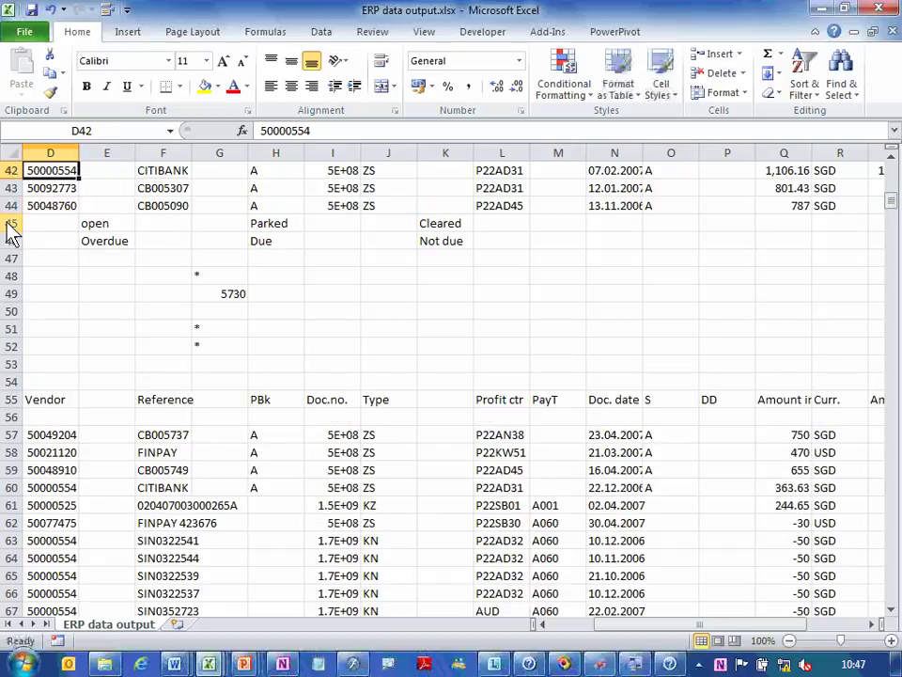
pyautogui.moveTo(11, 230); pyautogui.dragTo(8, 423)
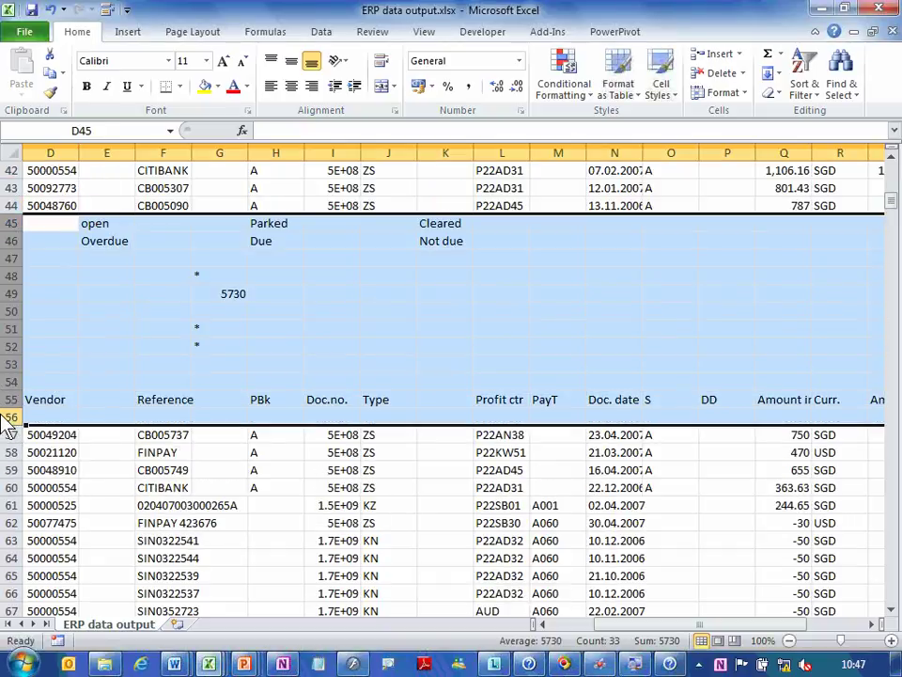
pyautogui.rightClick(7, 423)
pyautogui.press('d')
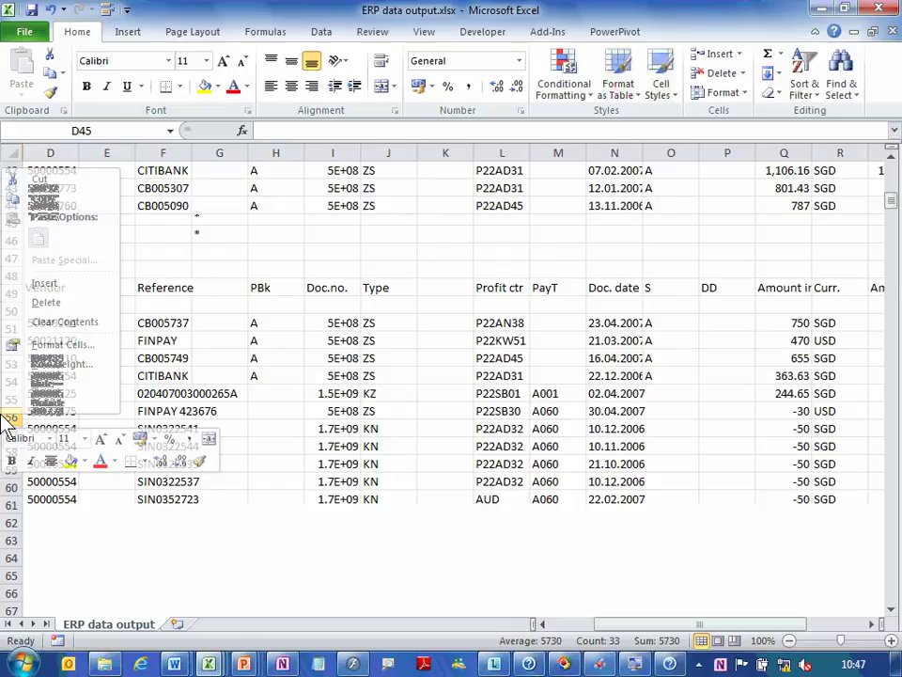
pyautogui.click(97, 440)
pyautogui.hotkey('alt', 'Tab')
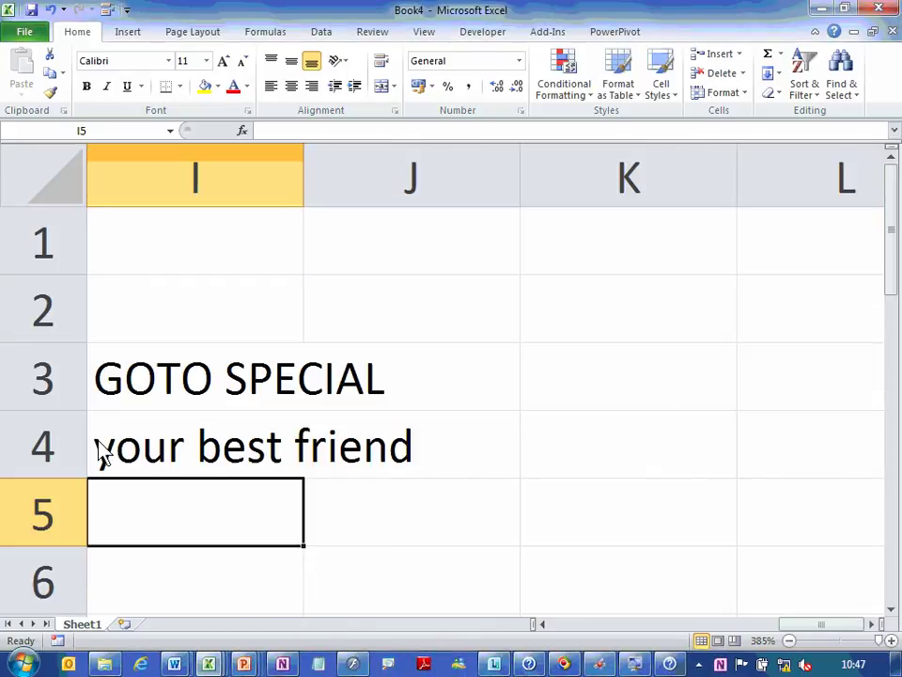
# Enter "10 pages" in cell L2 and "2 min" beside it in cell M2.
pyautogui.press('Right')
pyautogui.press('Right')
pyautogui.press('Up')
pyautogui.press('Up')
pyautogui.press('Right')
pyautogui.press('Right')
pyautogui.press('Up')
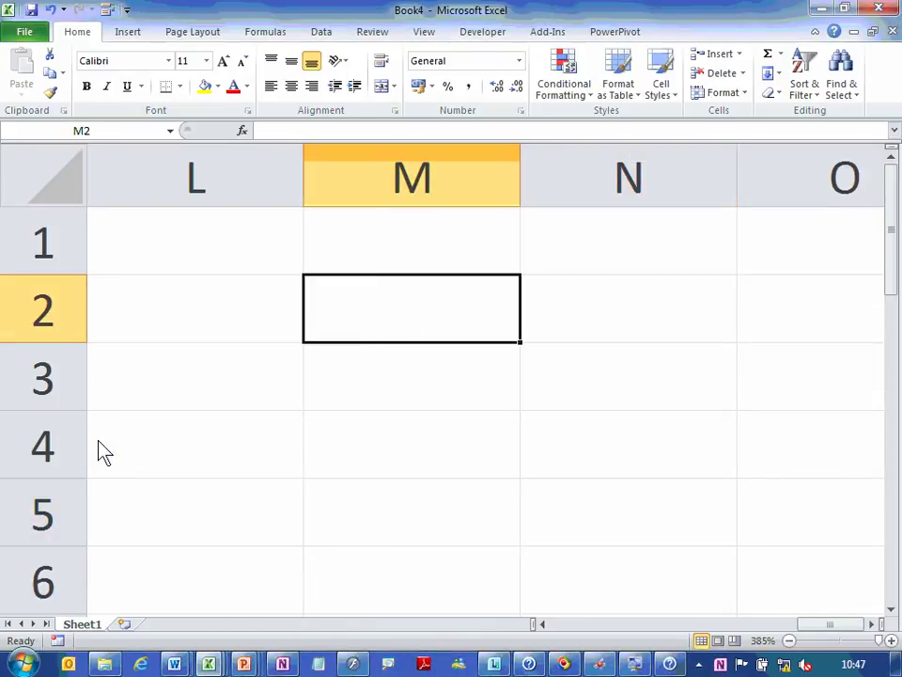
pyautogui.press('Left')
pyautogui.write('10 oage')
pyautogui.press('BackSpace')
pyautogui.press('BackSpace')
pyautogui.press('BackSpace')
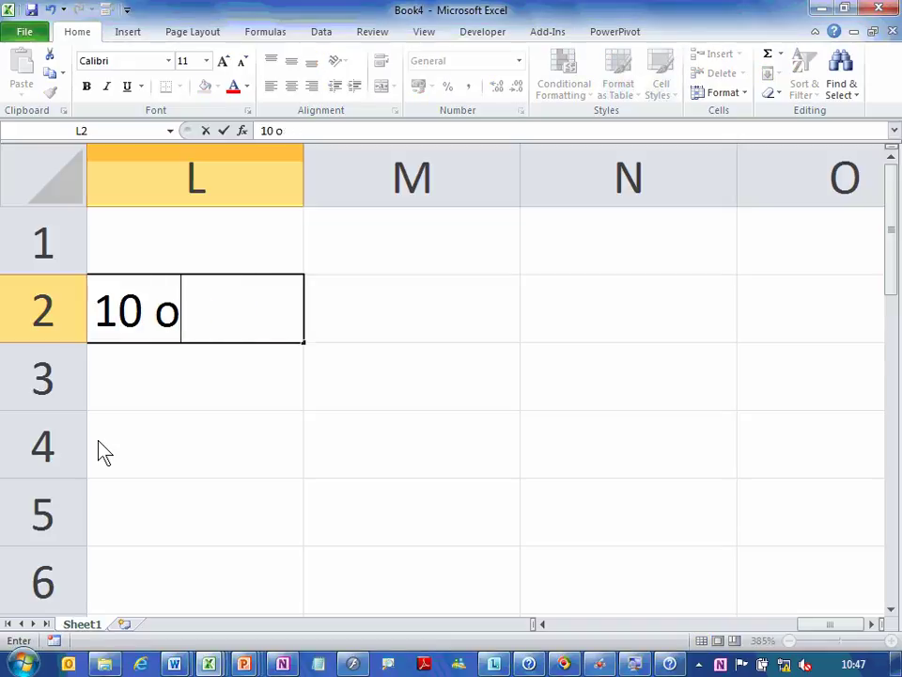
pyautogui.press('BackSpace')
pyautogui.write('pages')
pyautogui.press('Right')
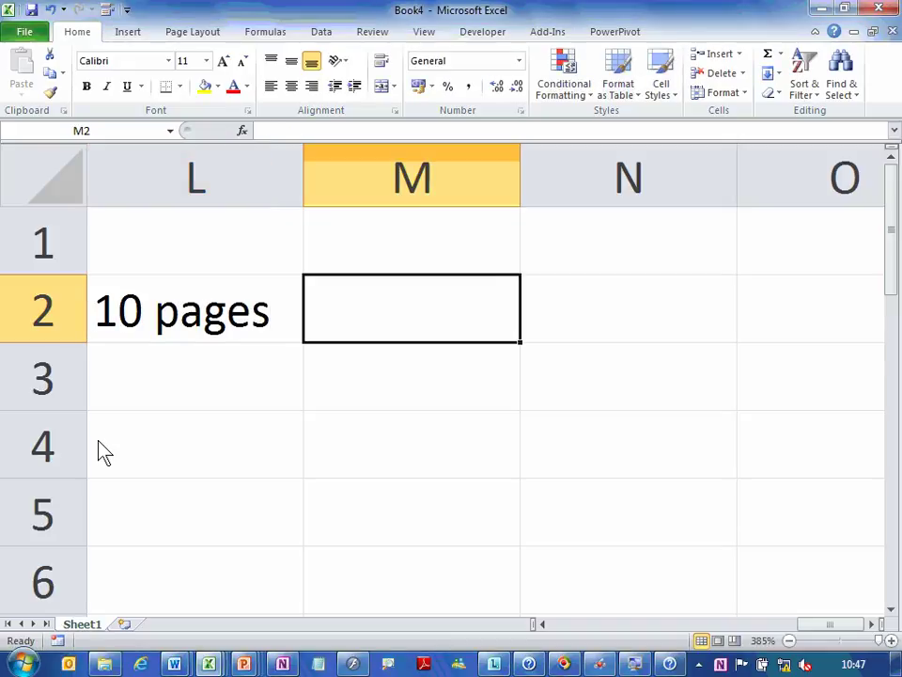
pyautogui.write('2 min')
pyautogui.press('Down')
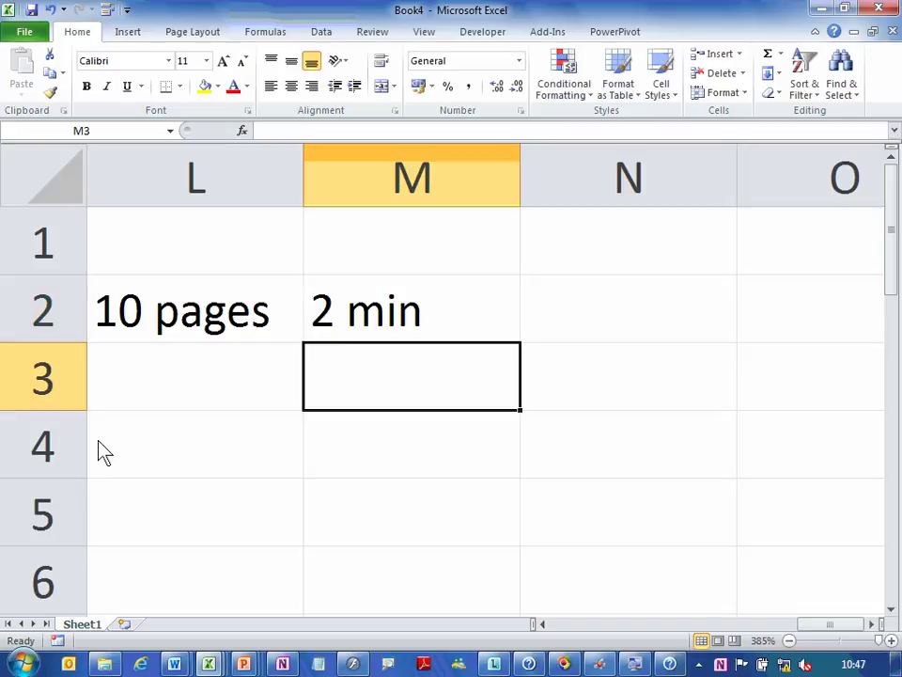
# Enter "100 pages" in cell L3 and "30 min" beside it in cell M3.
pyautogui.press('Left')
pyautogui.write('100 pages')
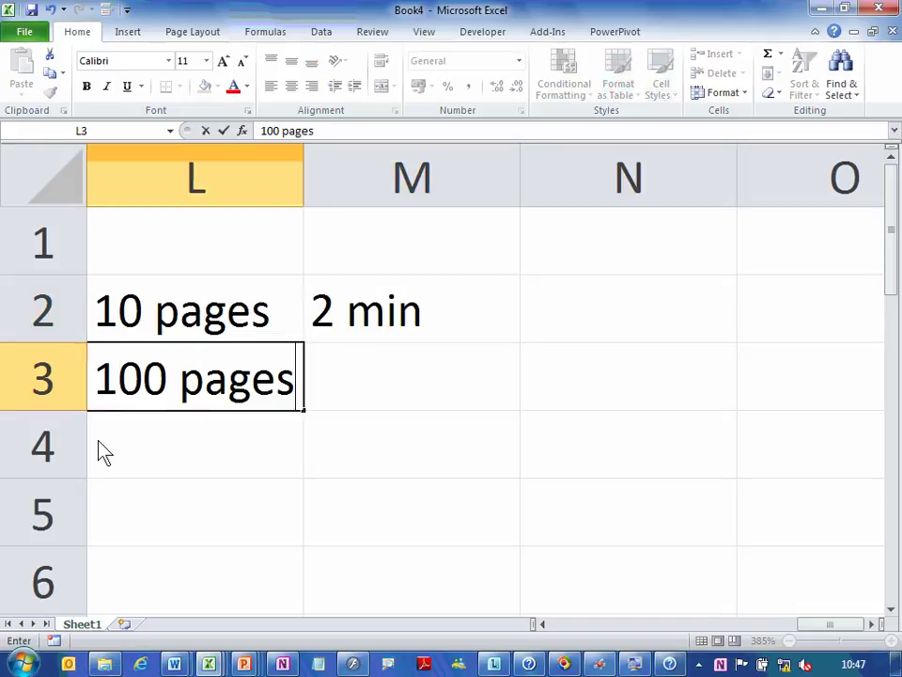
pyautogui.press('Return')
pyautogui.press('Right')
pyautogui.press('Up')
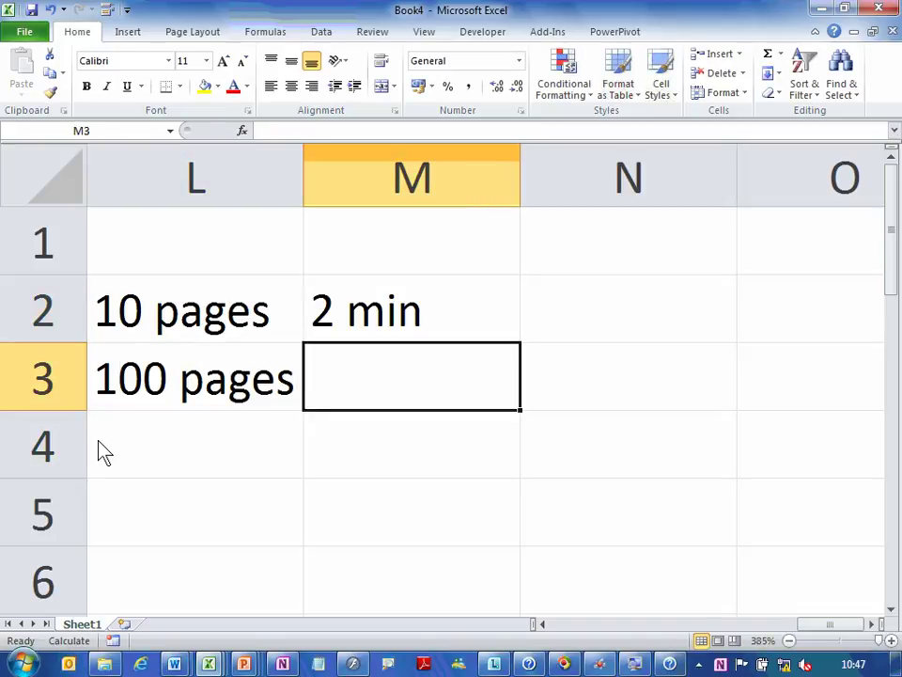
pyautogui.write('30 min')
pyautogui.press('Right')
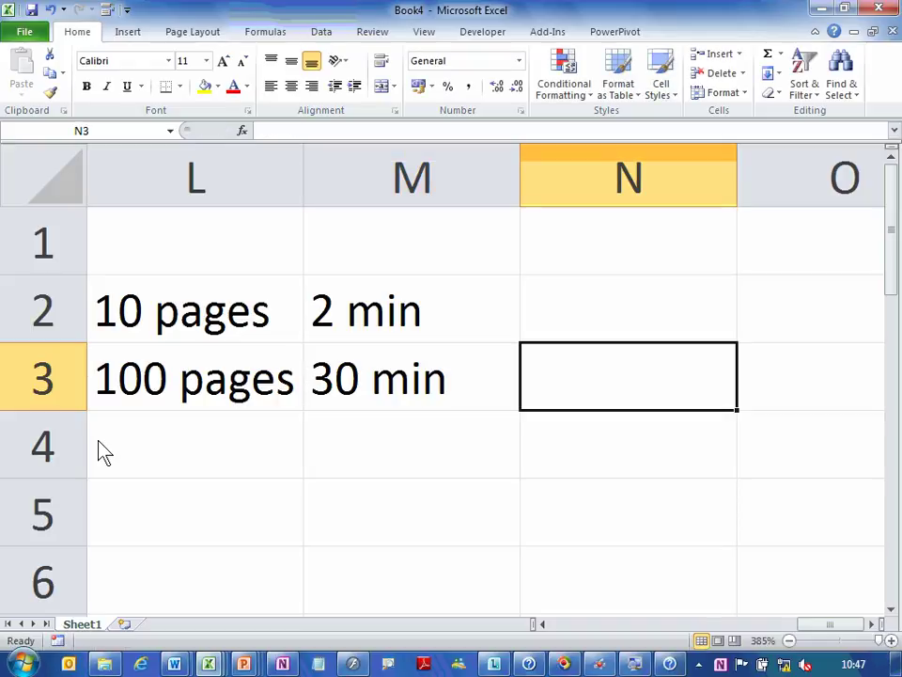
# Enter "Inefficient" in cell N3, next to the 100-page time.
pyautogui.write('Inefficne')
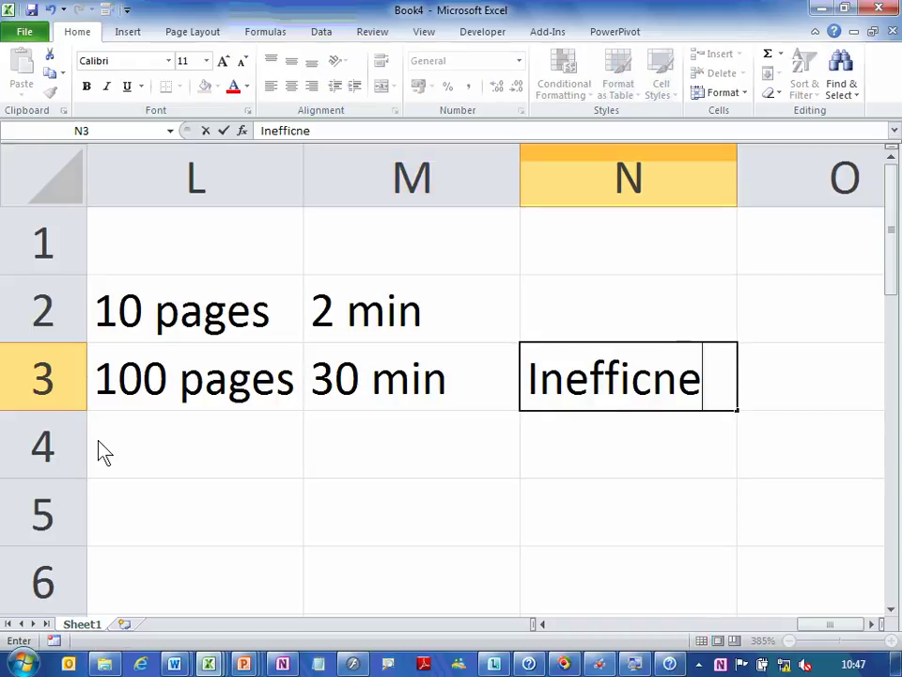
pyautogui.press('BackSpace')
pyautogui.press('BackSpace')
pyautogui.write('ient')
pyautogui.press('Return')
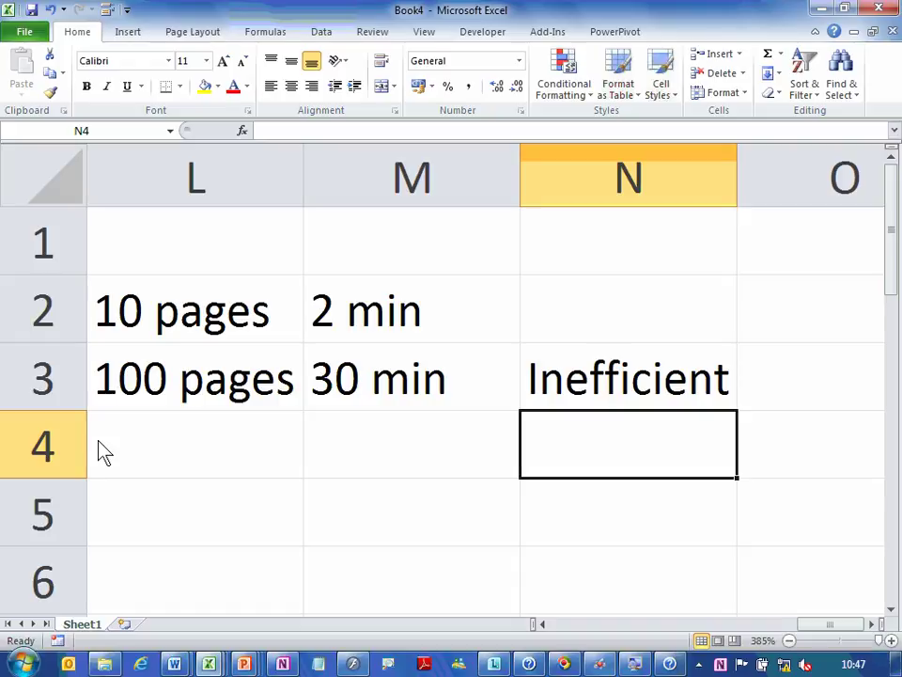
# Switch to the ERP data output workbook and select all blank cells of the sheet with Go To Special.
pyautogui.hotkey('alt', 'Tab')
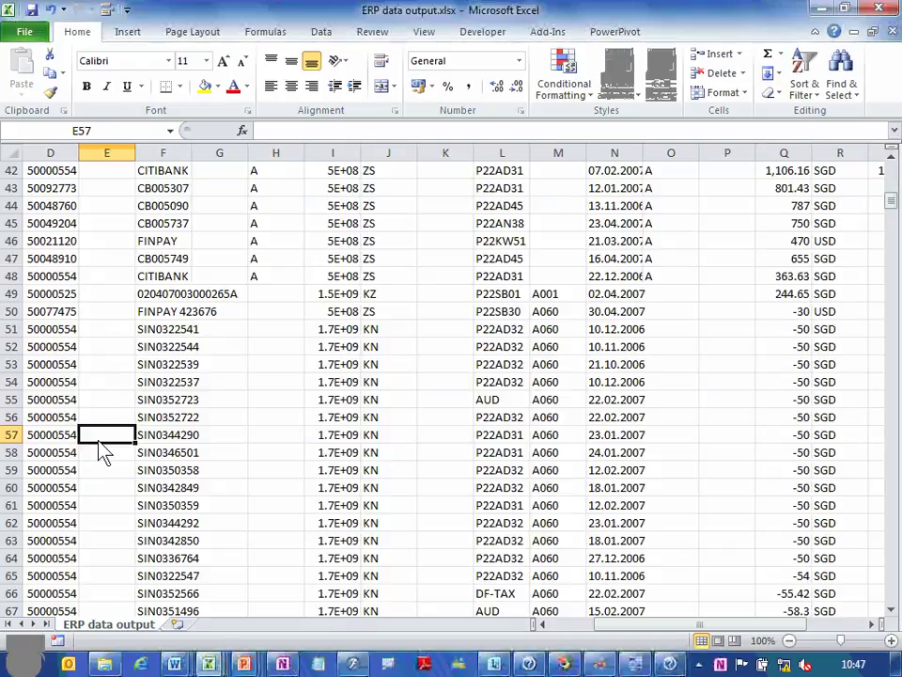
pyautogui.hotkey('ctrl', 'g')
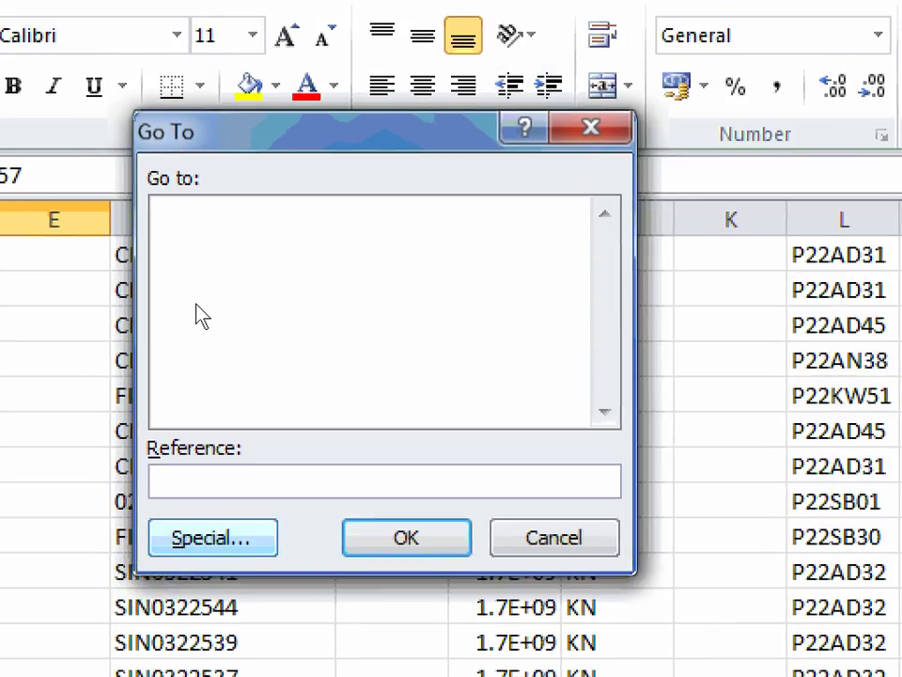
pyautogui.hotkey('alt', 's')
pyautogui.hotkey('alt', 'k')
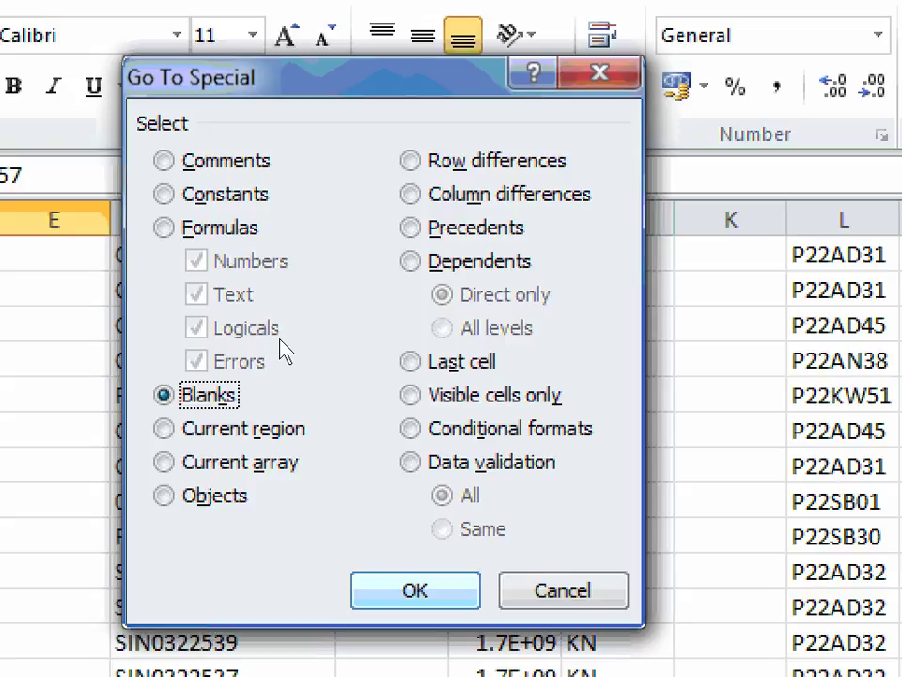
pyautogui.press('Return')
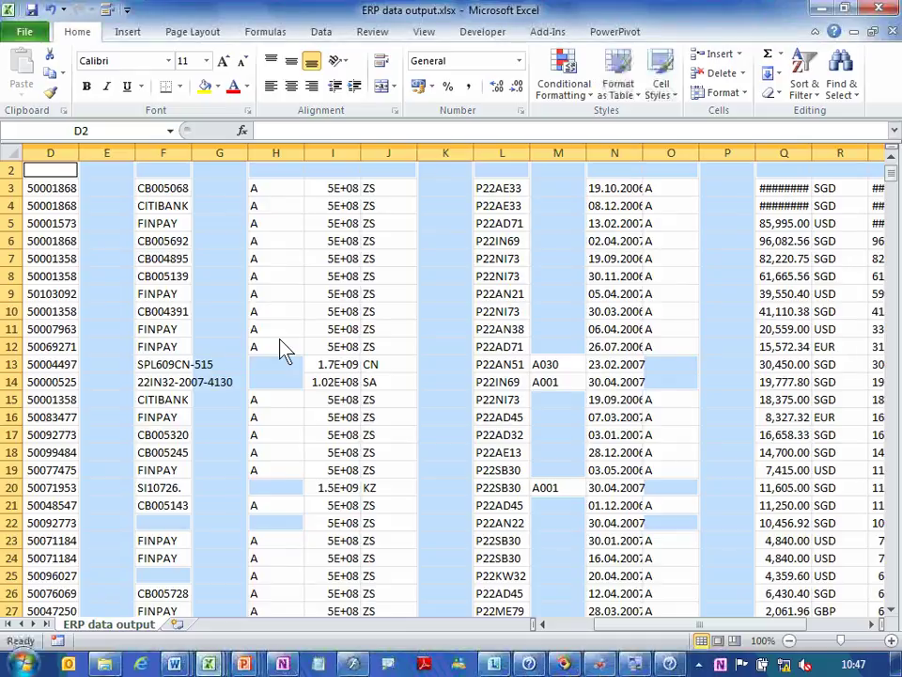
pyautogui.hotkey('ctrl', 'Home')
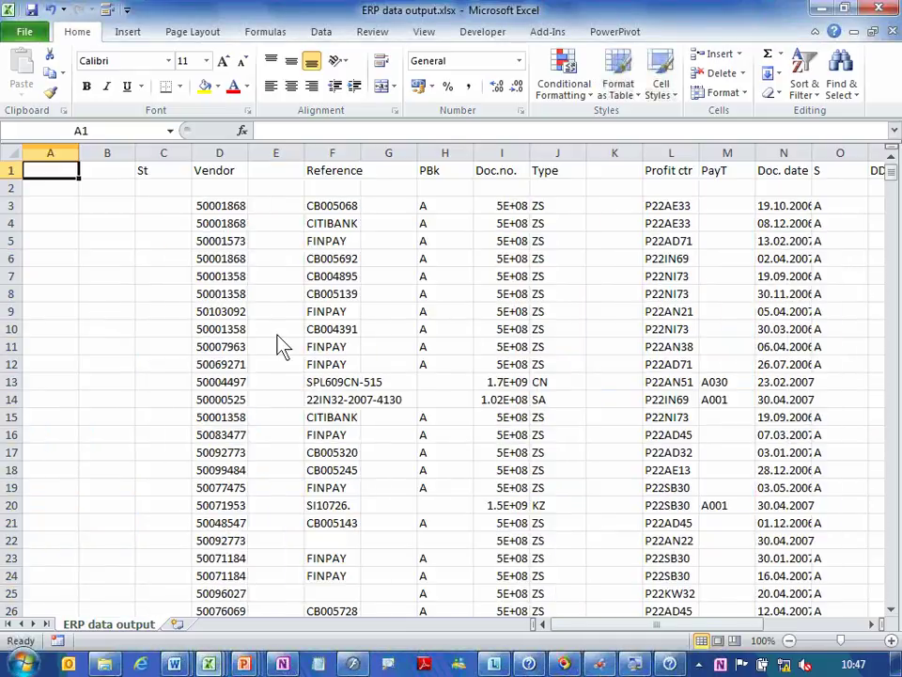
# Close ERP data output.xlsx without saving and reopen its original version from the recent workbooks, enlarged at the first rows.
pyautogui.hotkey('alt', 'f')
pyautogui.press('c')
pyautogui.hotkey('alt', 'f')
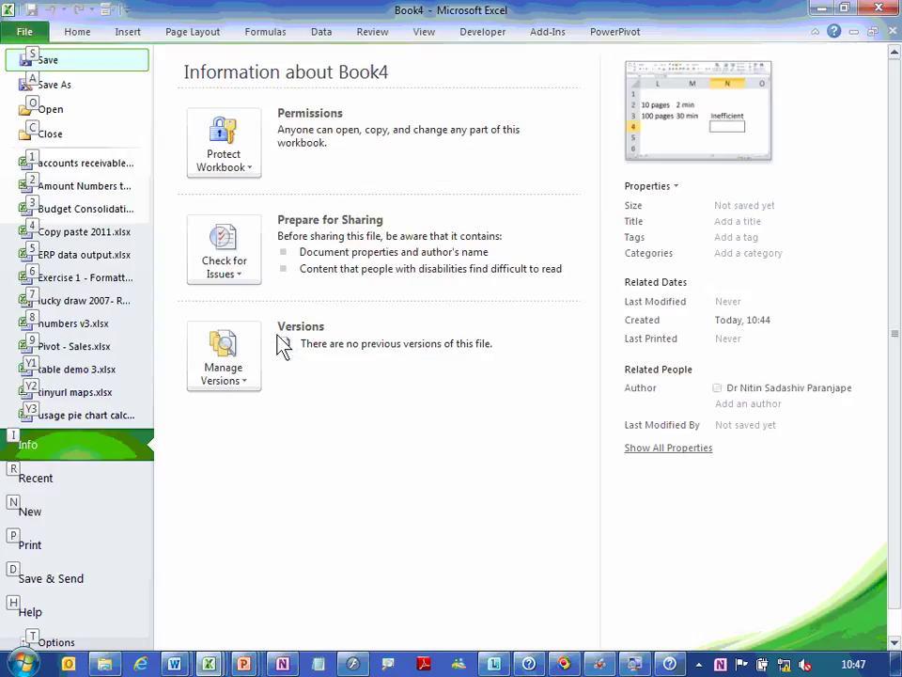
pyautogui.click(66, 277)
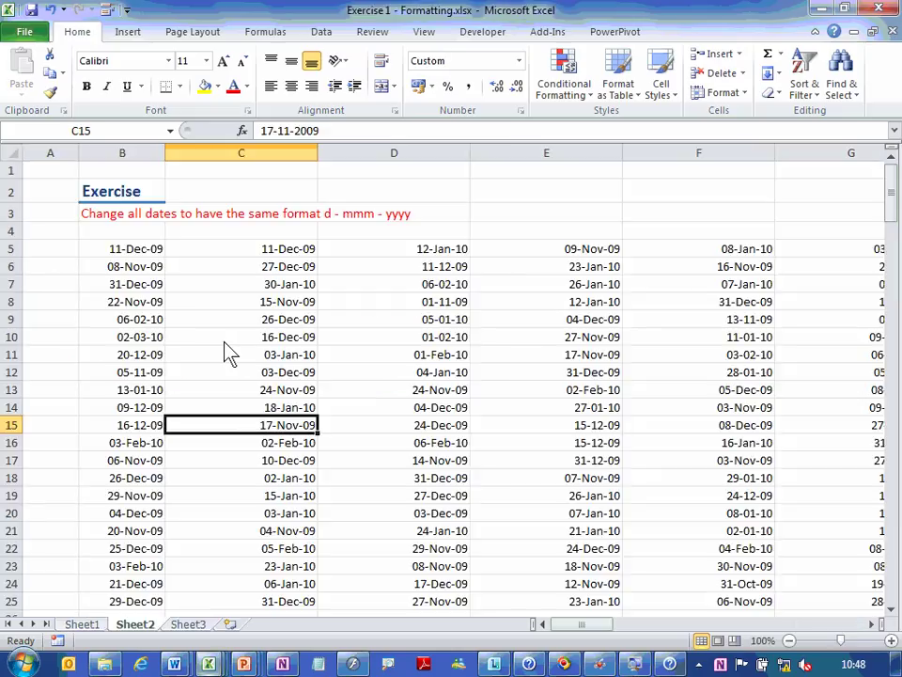
pyautogui.hotkey('alt', 'f')
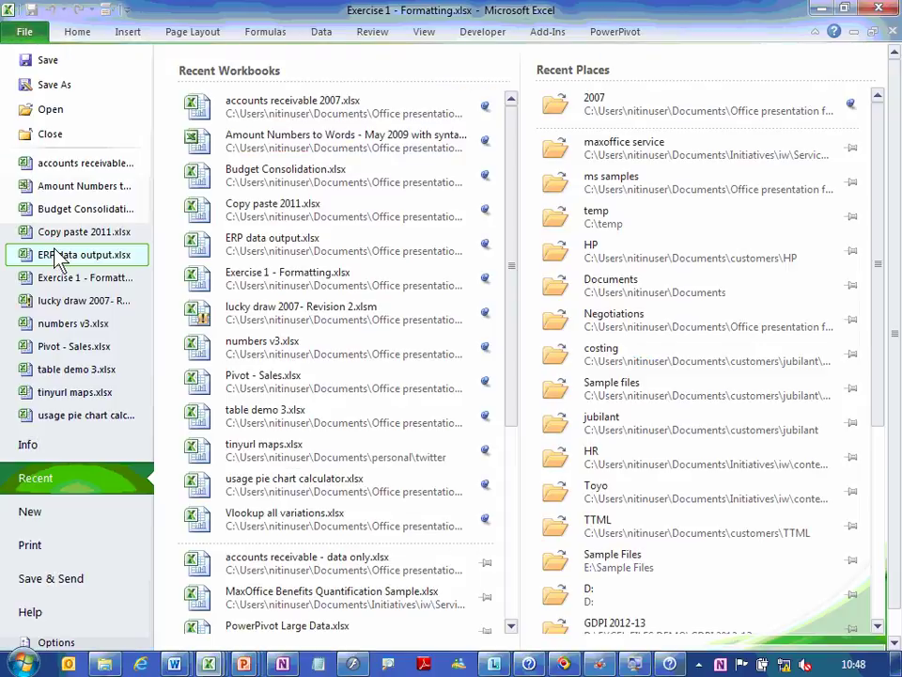
pyautogui.click(57, 258)
pyautogui.hotkey('ctrl', 'Home')
pyautogui.scroll(7, 56, 258)
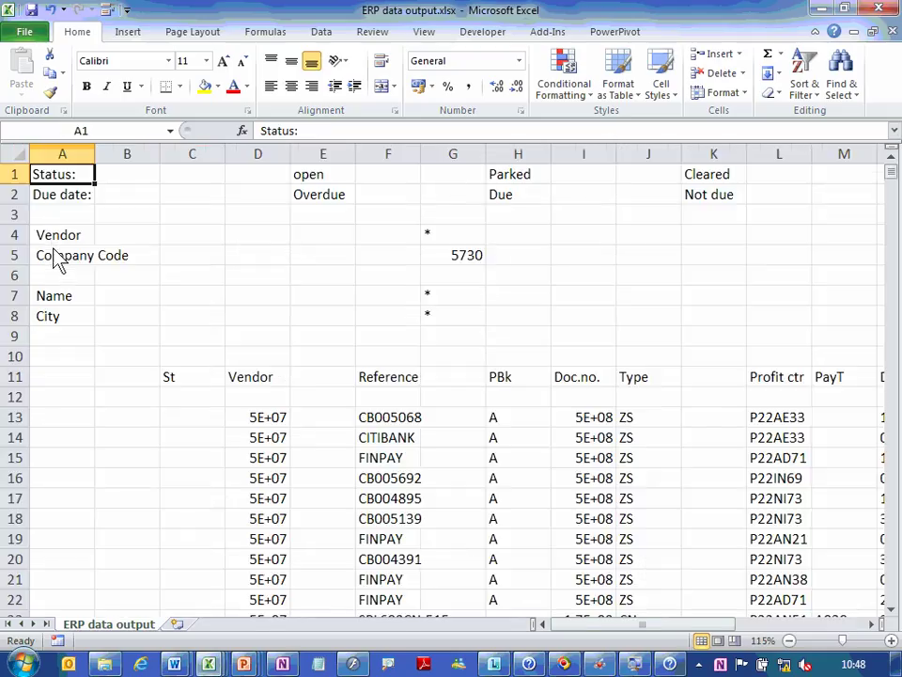
pyautogui.scroll(1, 90, 185)
# Select the blank cells in the Vendor column D with Go To Special and delete their entire rows.
pyautogui.click(92, 161)
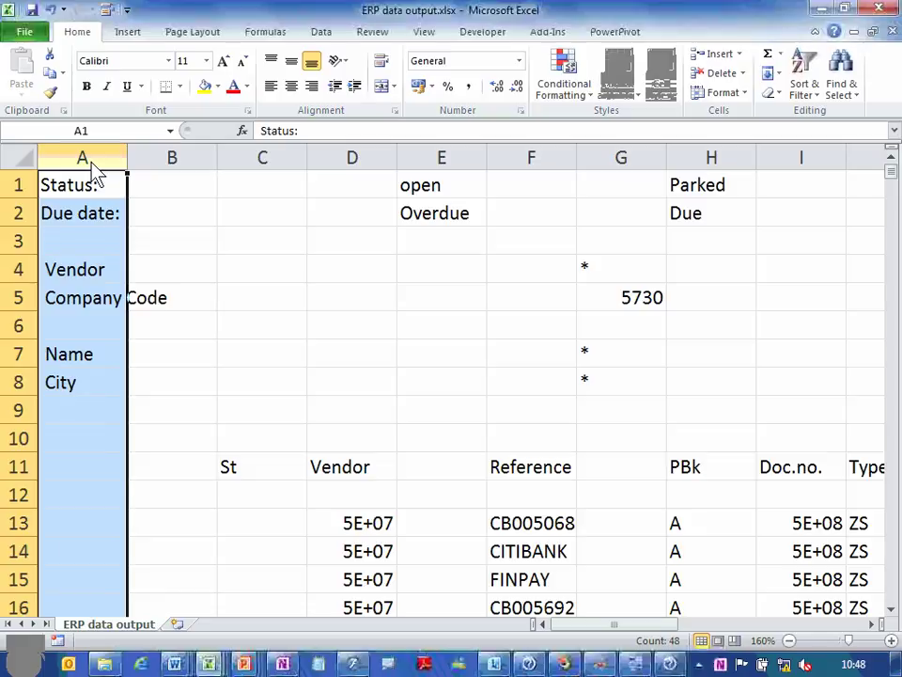
pyautogui.click(185, 159)
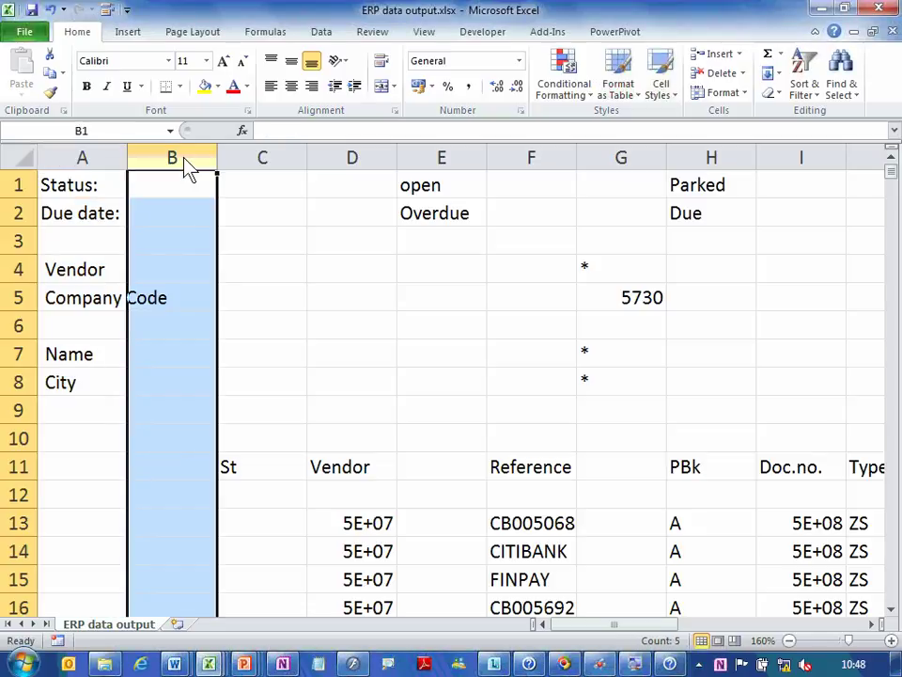
pyautogui.click(261, 162)
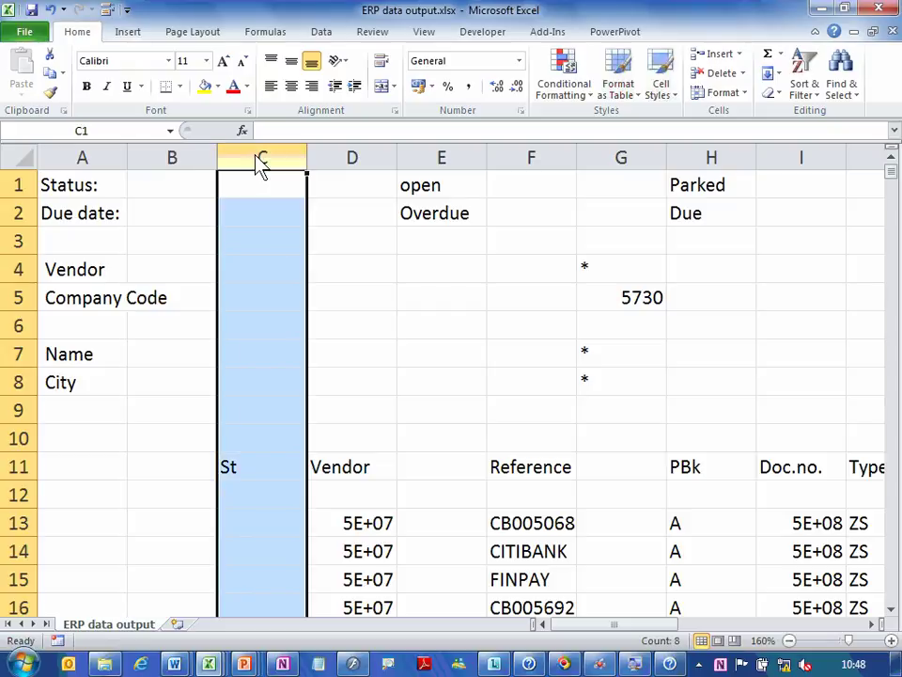
pyautogui.click(348, 166)
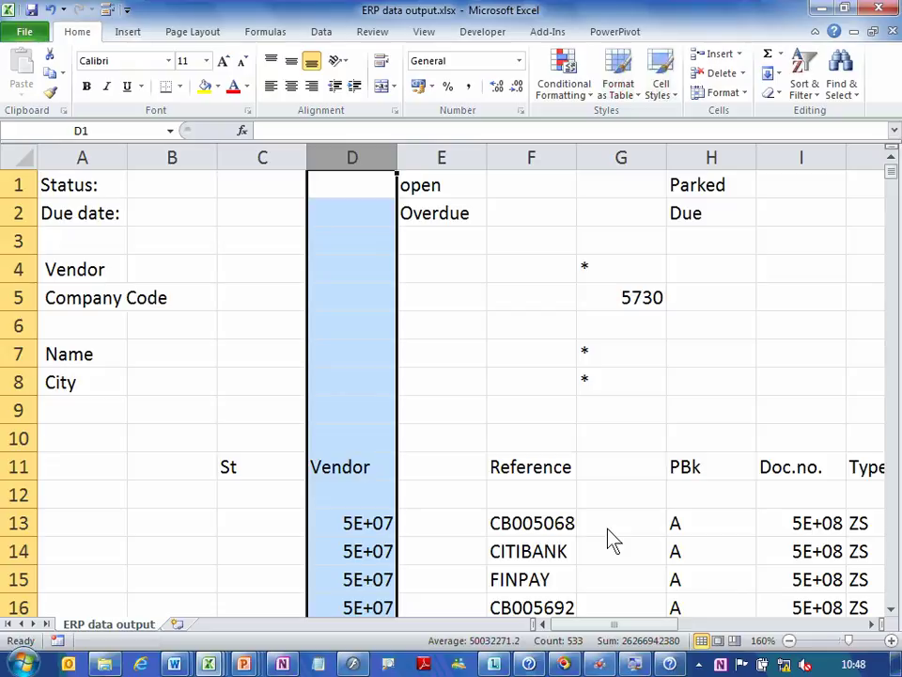
pyautogui.hotkey('ctrl', 'g')
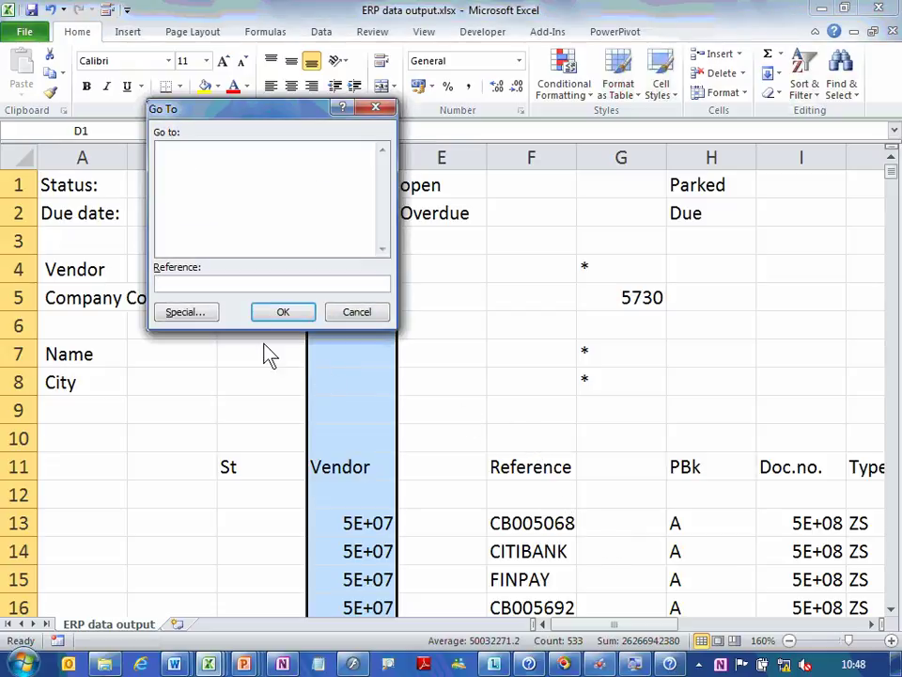
pyautogui.hotkey('alt', 's')
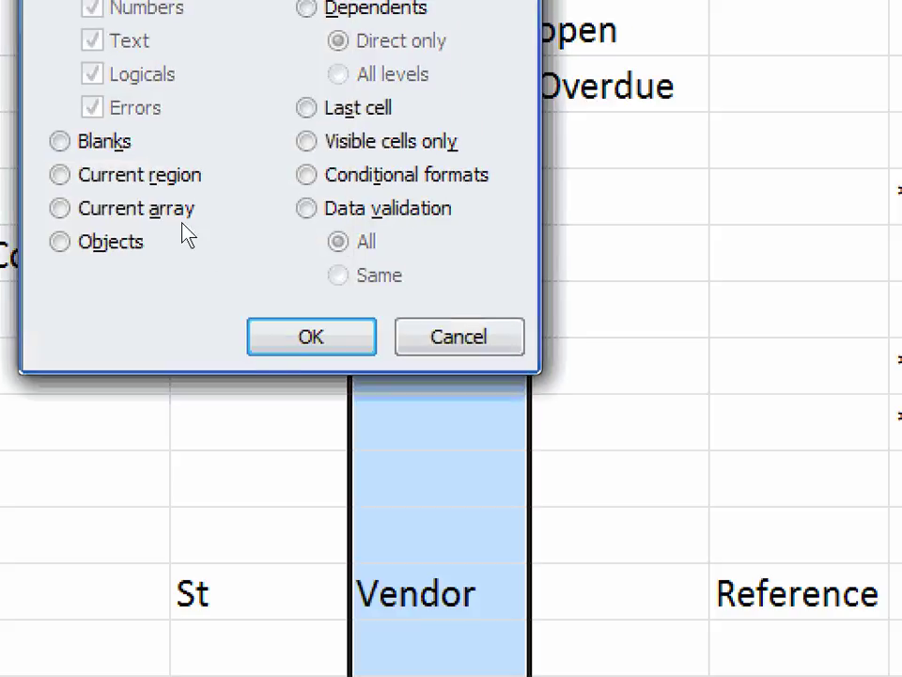
pyautogui.hotkey('alt', 'k')
pyautogui.click(268, 342)
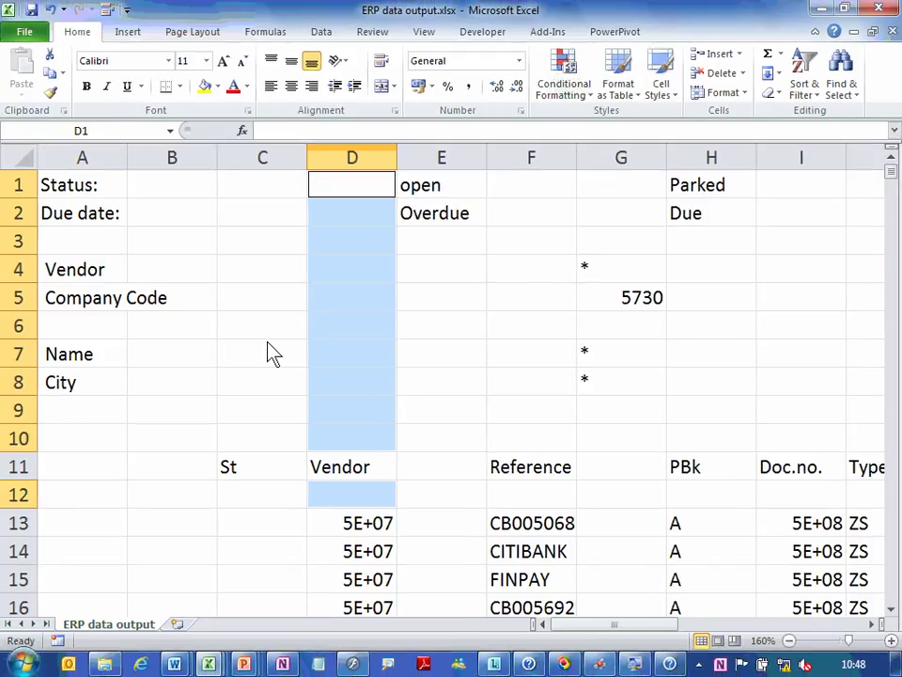
pyautogui.scroll(-20, 273, 353)
pyautogui.scroll(-6, 273, 352)
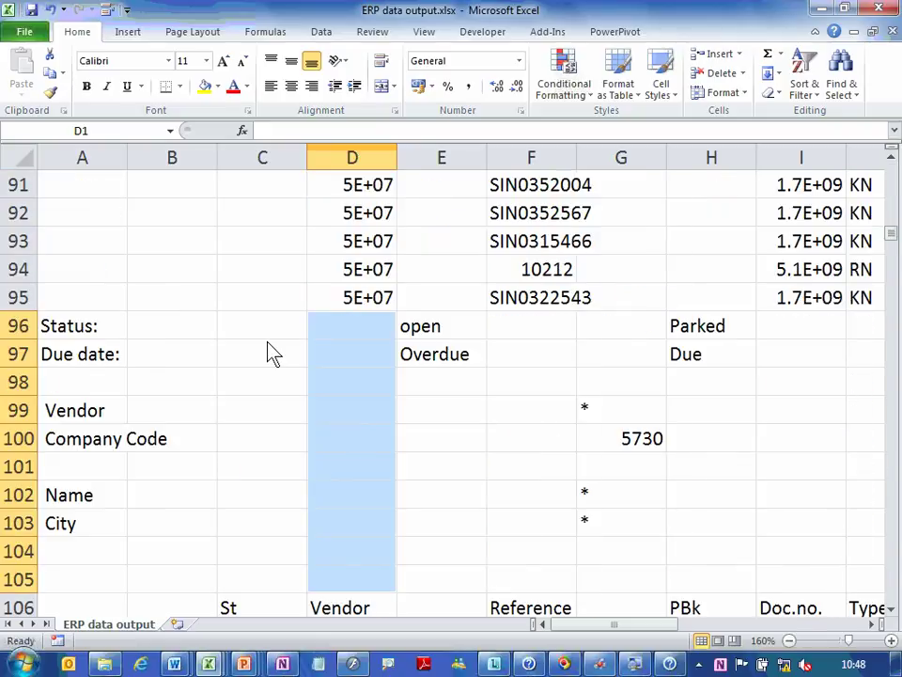
pyautogui.scroll(-3, 273, 352)
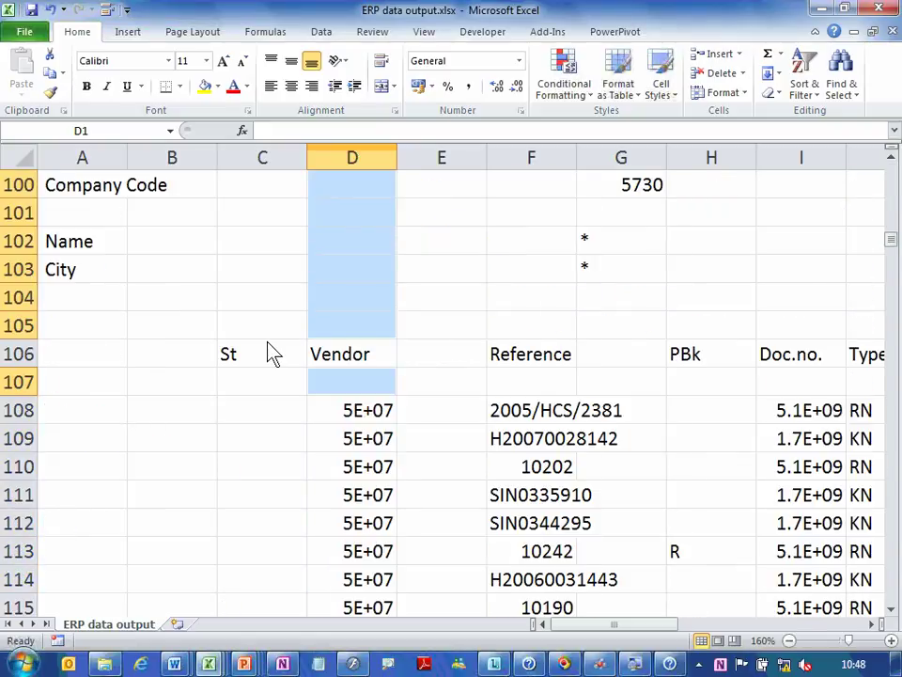
pyautogui.scroll(-15, 273, 352)
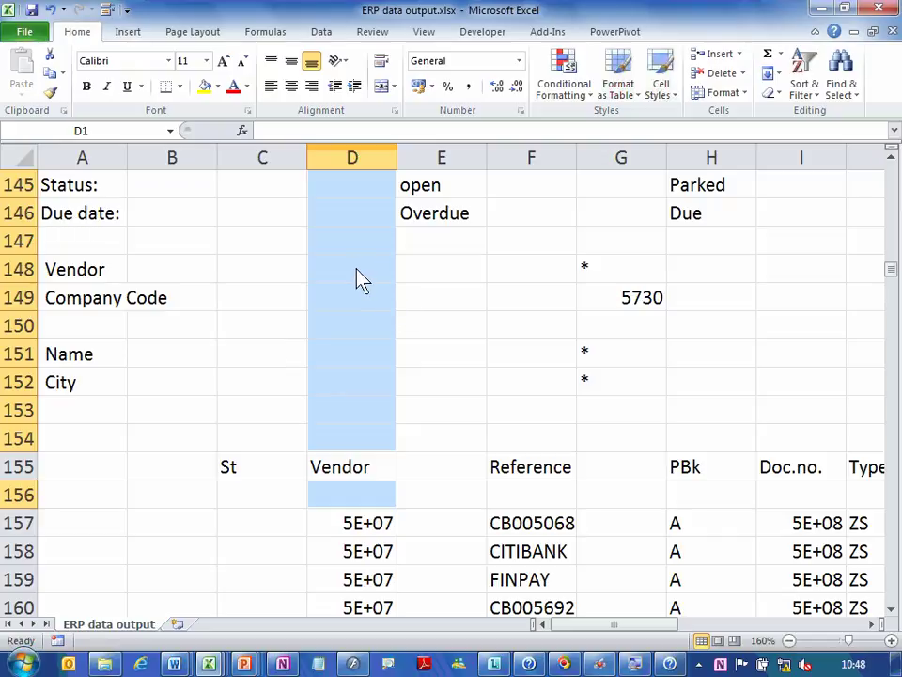
pyautogui.rightClick(361, 279)
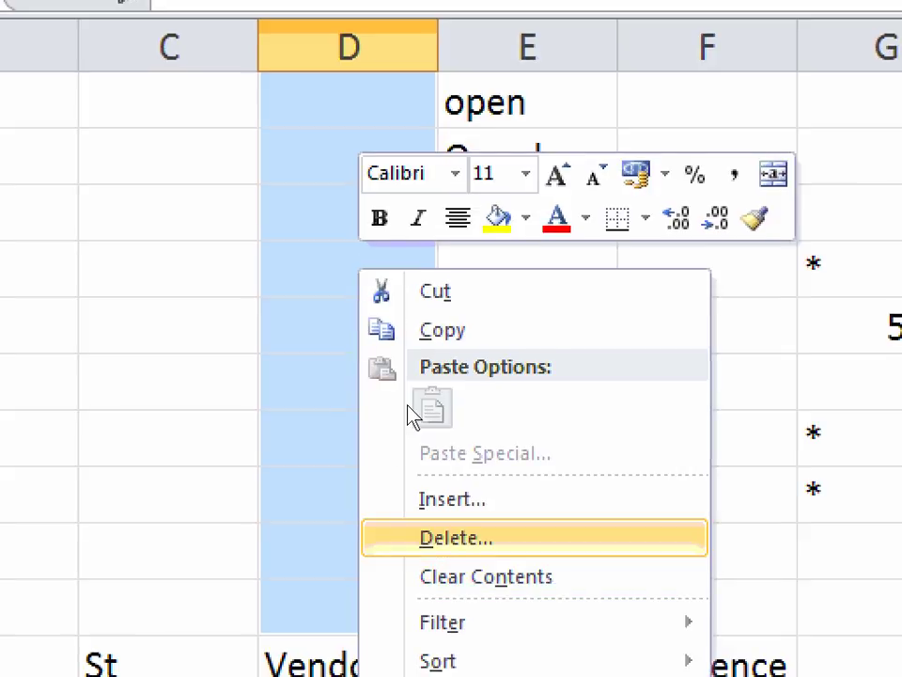
pyautogui.click(405, 402)
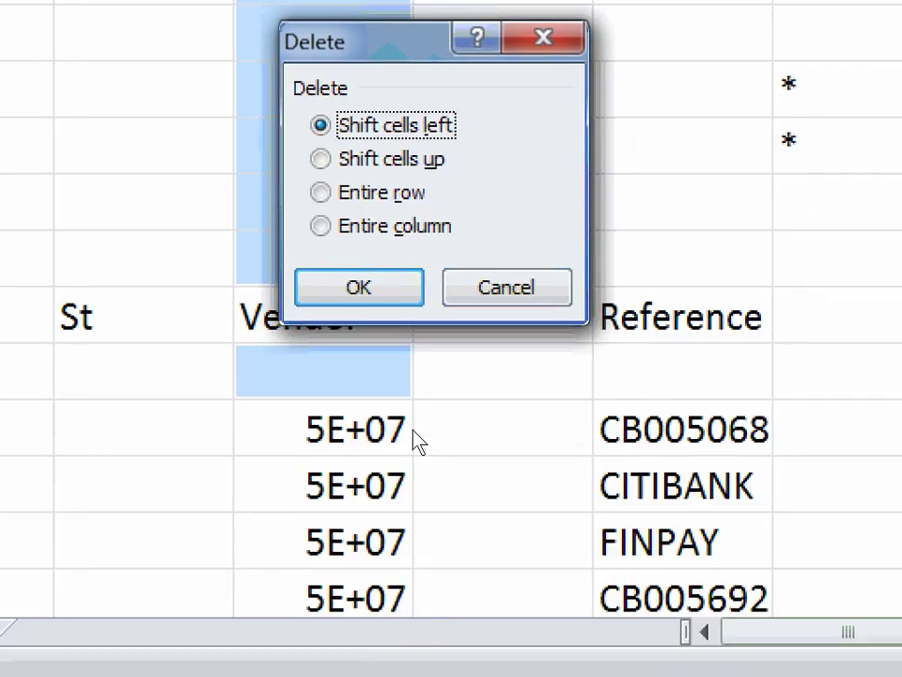
pyautogui.hotkey('alt', 'r')
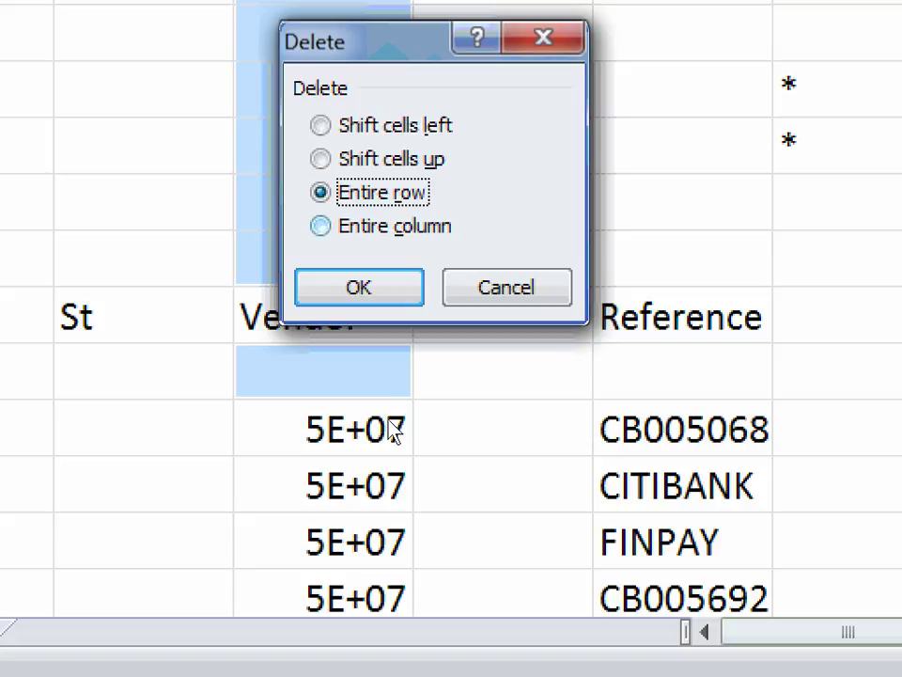
pyautogui.press('Return')
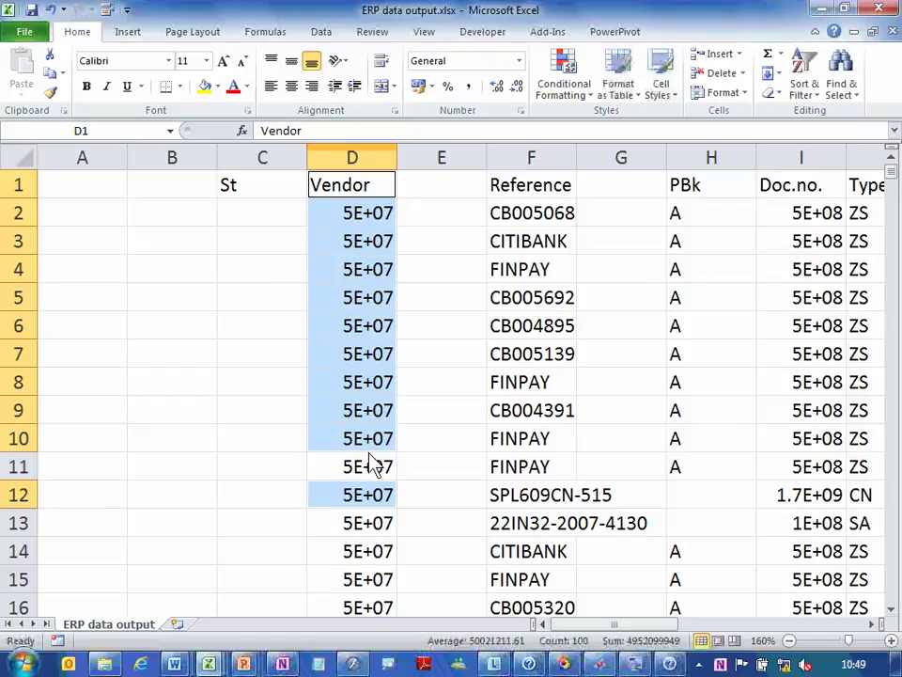
# Look through the whole cleaned sheet down to the end of the data for leftover page header blocks.
pyautogui.click(371, 456)
pyautogui.keyDown('ctrl'); pyautogui.scroll(-8, 371, 456); pyautogui.keyUp('ctrl')
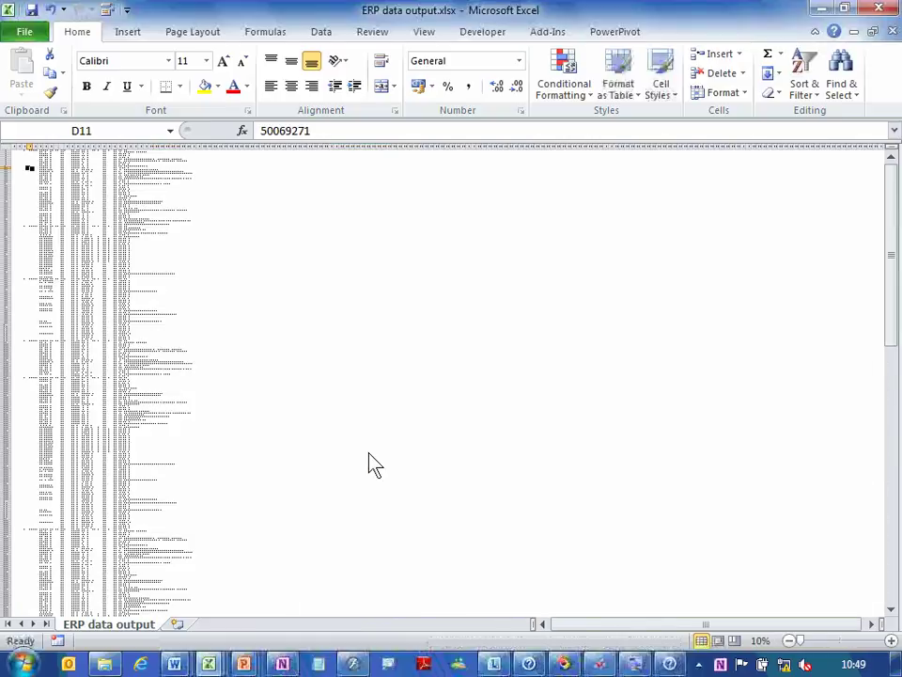
pyautogui.press('pagedown')
pyautogui.press('pagedown')
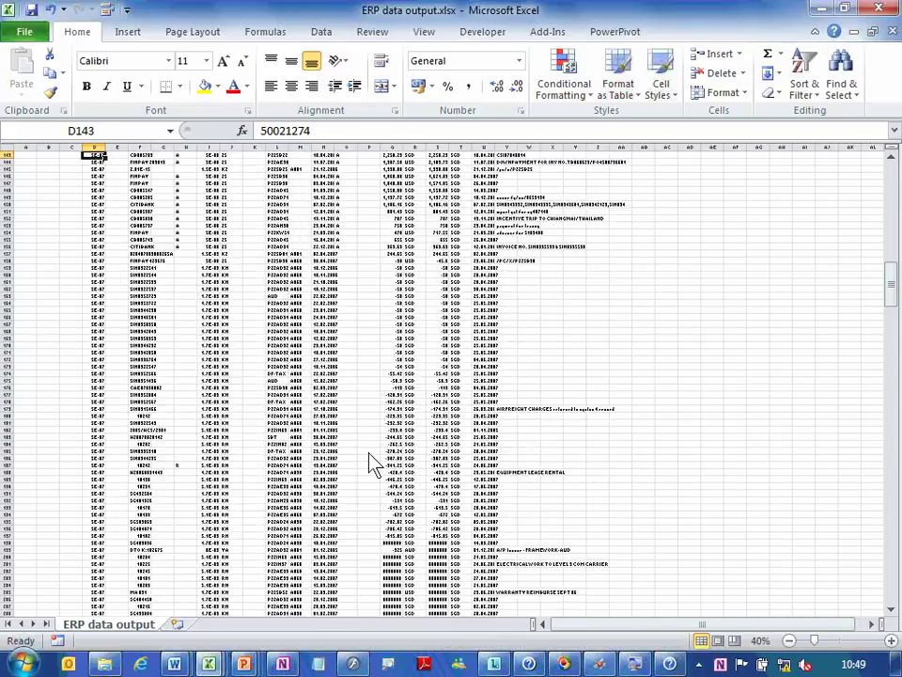
pyautogui.press('pagedown')
pyautogui.press('pagedown')
pyautogui.press('pagedown')
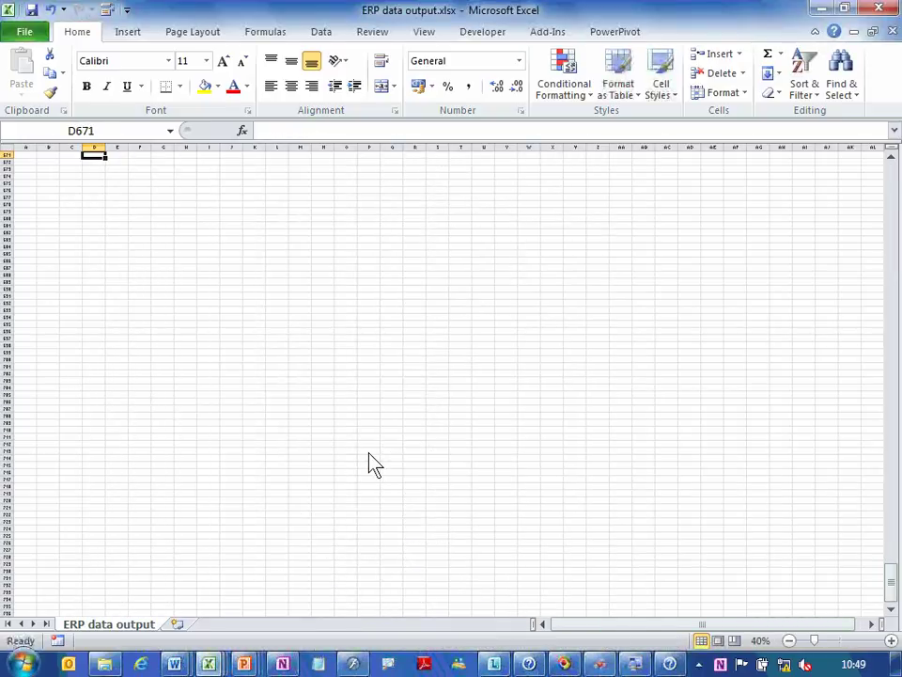
# Look back up through the cleaned ERP sheet for repeated column header rows among the data.
pyautogui.press('pageup')
pyautogui.press('pageup')
pyautogui.press('pageup')
pyautogui.press('pageup')
pyautogui.press('pageup')
pyautogui.press('pageup')
pyautogui.press('pageup')
pyautogui.press('pageup')
pyautogui.press('pageup')
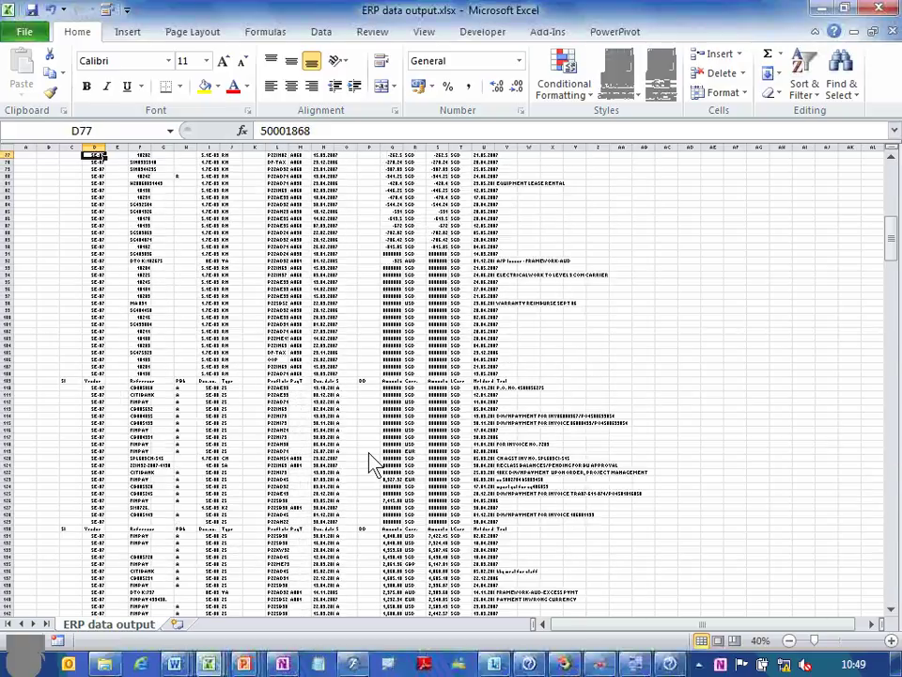
# Switch to the Book4 workbook and replace the times for both 10 pages and 100 pages with "10 sec".
pyautogui.hotkey('ctrl', 'Tab')
pyautogui.press('Up')
pyautogui.press('Up')
pyautogui.press('Left')
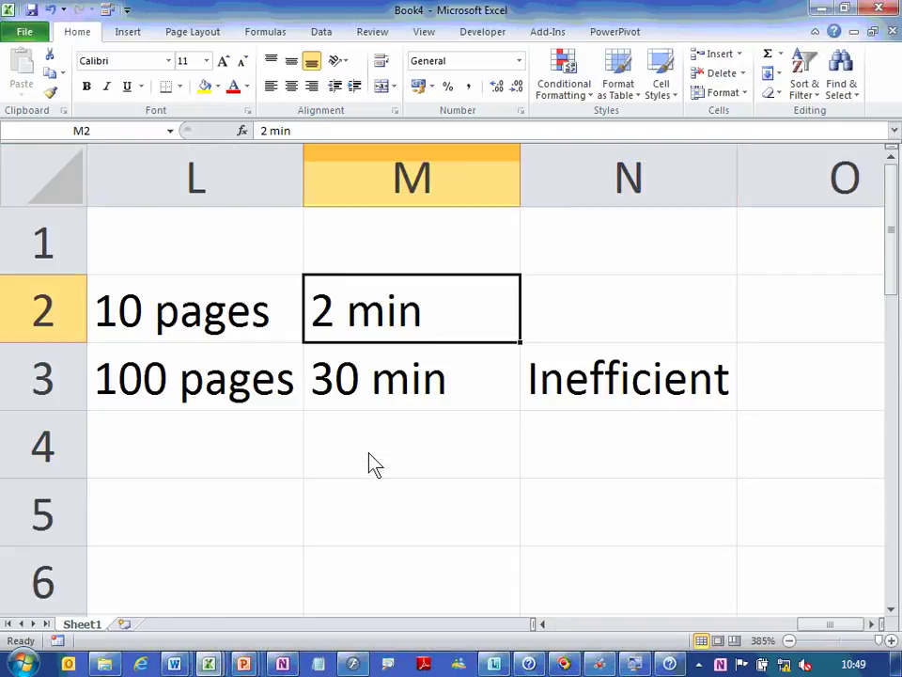
pyautogui.write('10 sec')
pyautogui.press('Return')
pyautogui.write('10 sec')
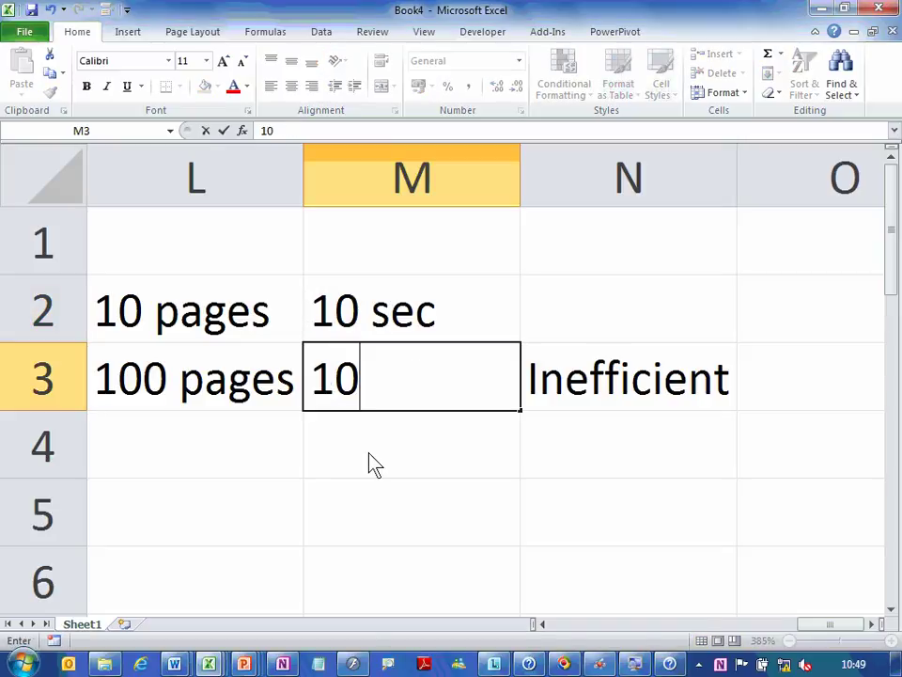
pyautogui.press('Return')
pyautogui.press('Up')
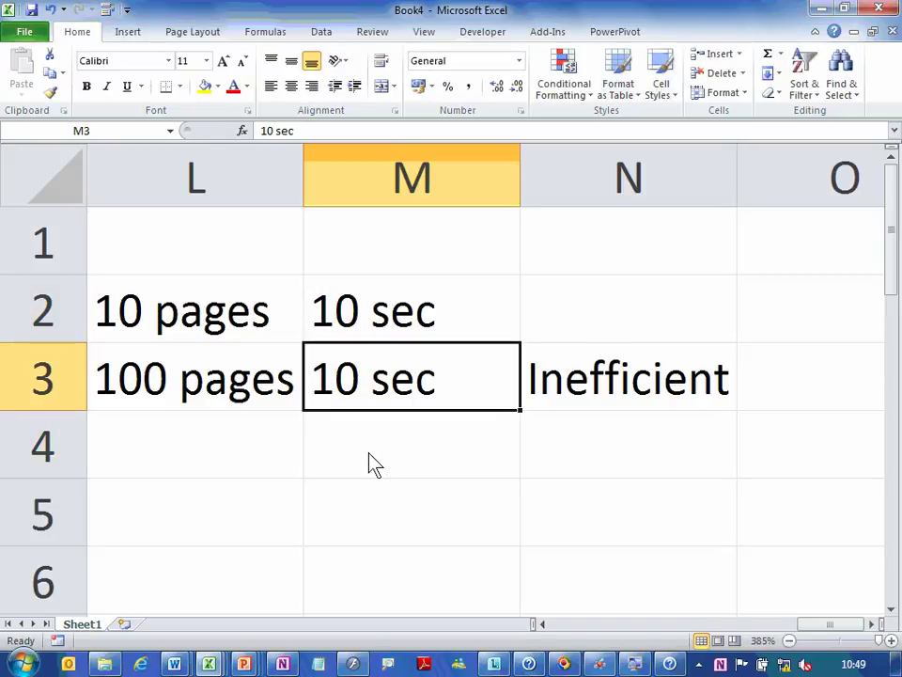
# Change the verdict beside the 100 pages row in cell N3 to "Efficient".
pyautogui.press('Right')
pyautogui.press('F2')
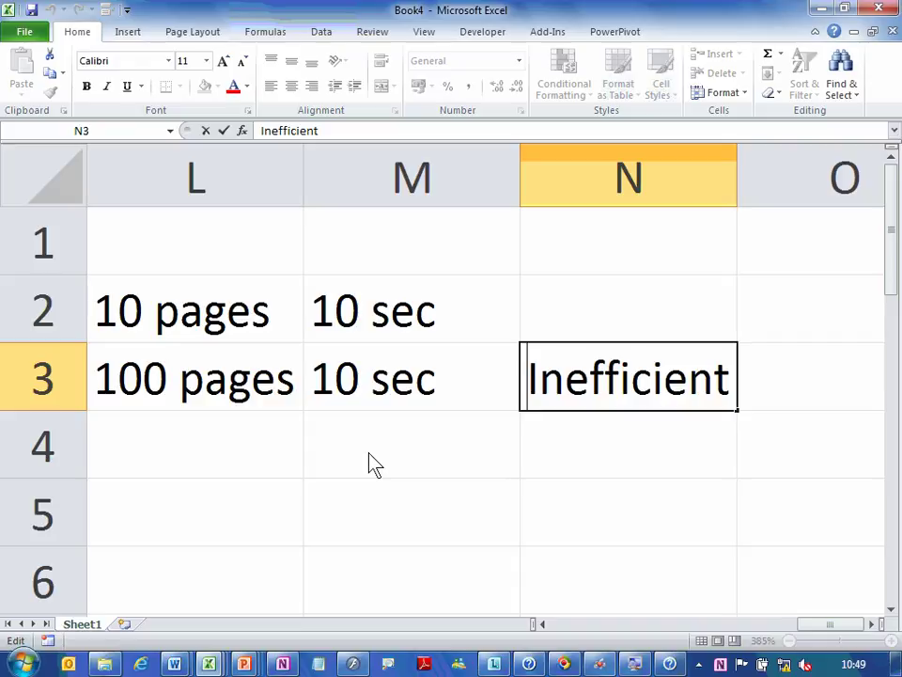
pyautogui.press('Home')
pyautogui.hotkey('shift', 'Right')
pyautogui.hotkey('shift', 'Right')
pyautogui.hotkey('shift', 'Right')
pyautogui.write('E')
pyautogui.press('Return')
pyautogui.press('Down')
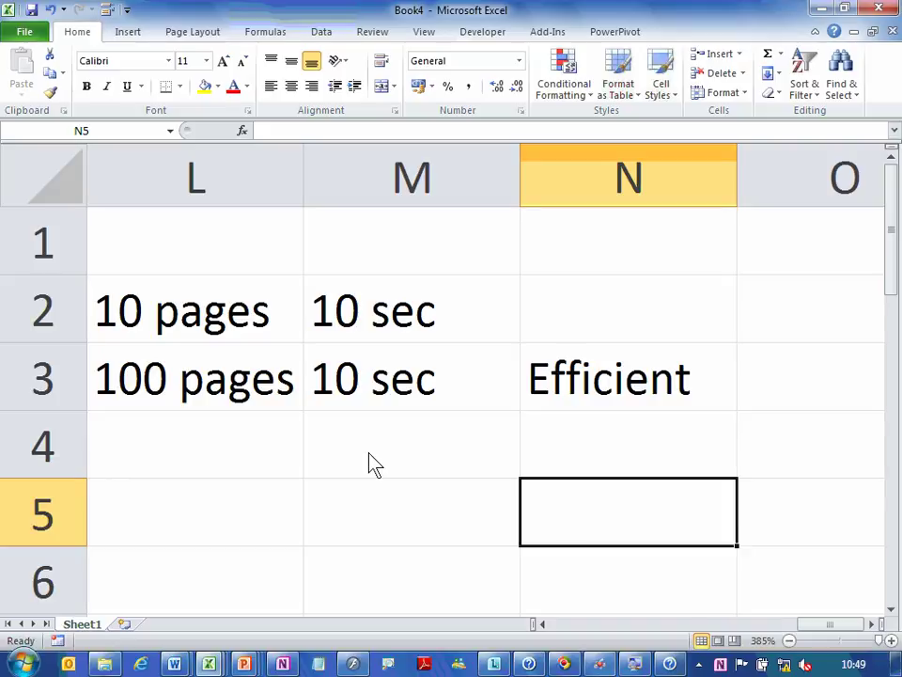
# Widen column L and replace the page counts in L2 and L3 with "small data" and "large data".
pyautogui.press('Up')
pyautogui.press('Up')
pyautogui.press('Up')
pyautogui.press('Left')
pyautogui.press('Left')
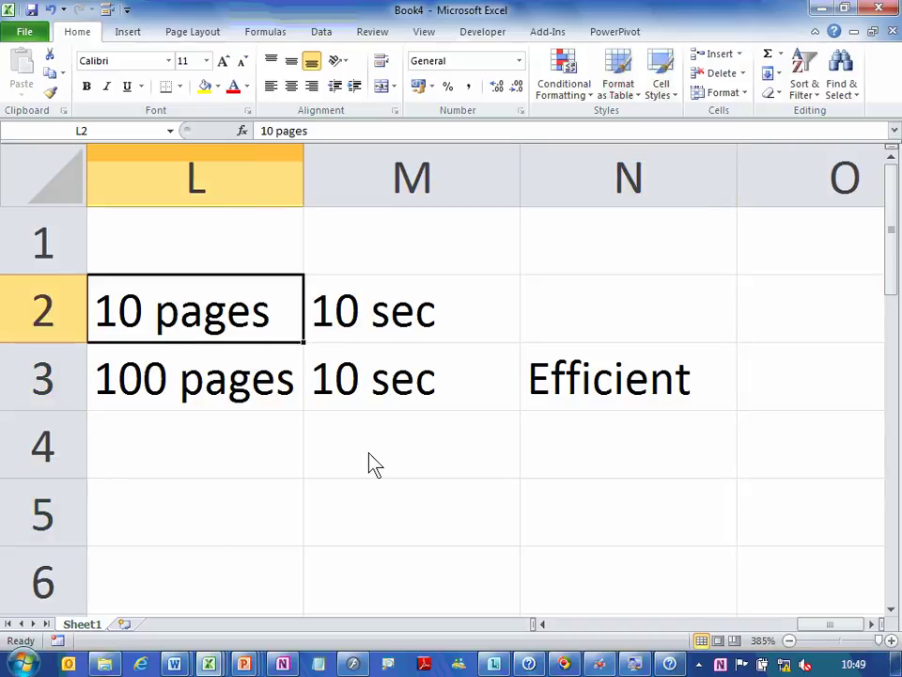
pyautogui.moveTo(305, 198); pyautogui.dragTo(382, 201)
pyautogui.write('small data')
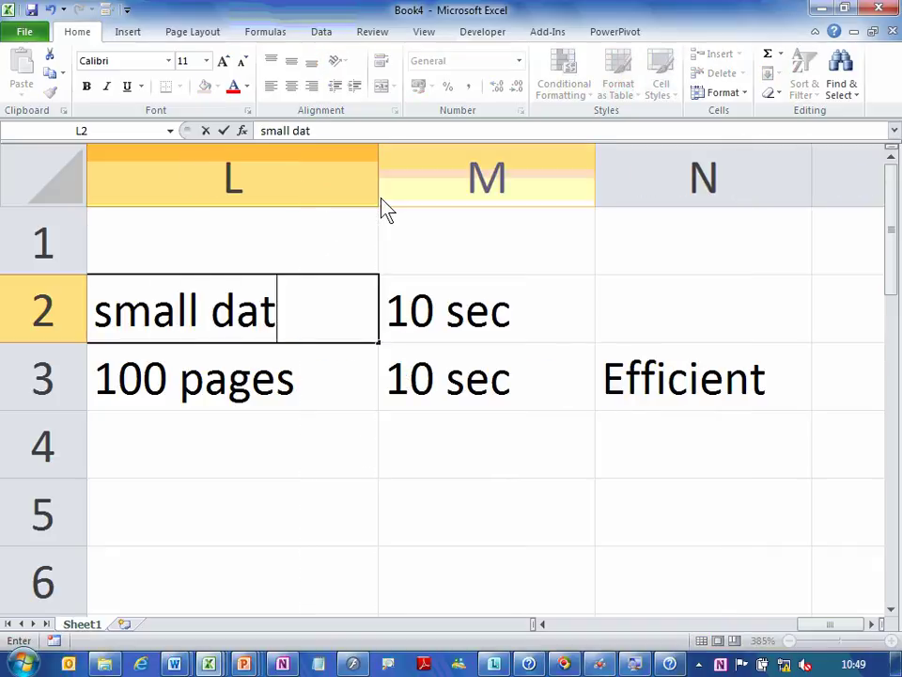
pyautogui.press('Return')
pyautogui.write('large data')
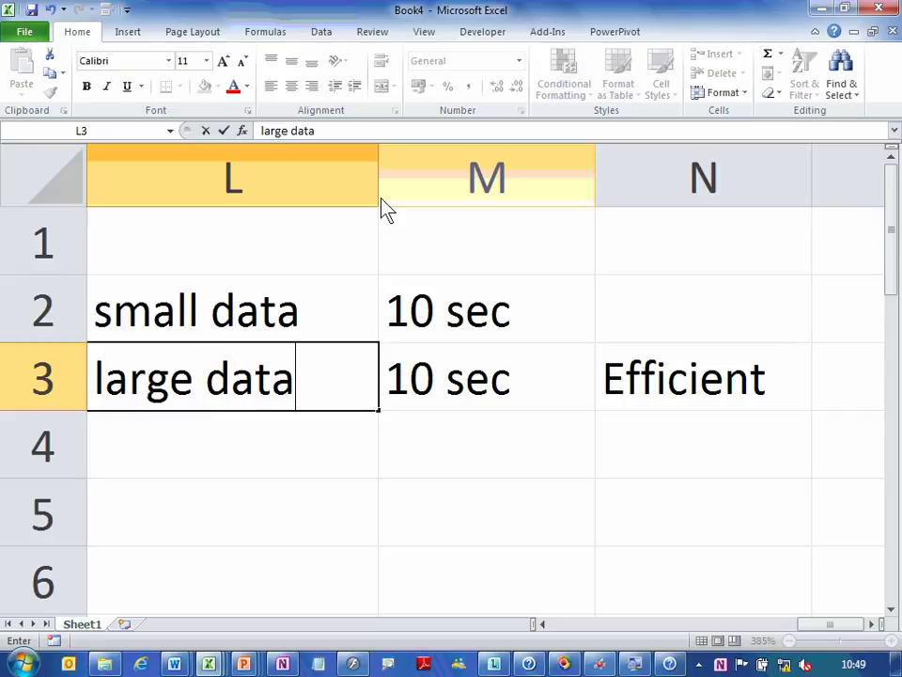
# Replace the times in M2 and M3 with "less time" for small data and "more time" for large data.
pyautogui.press('Tab')
pyautogui.press('Up')
pyautogui.write('less time')
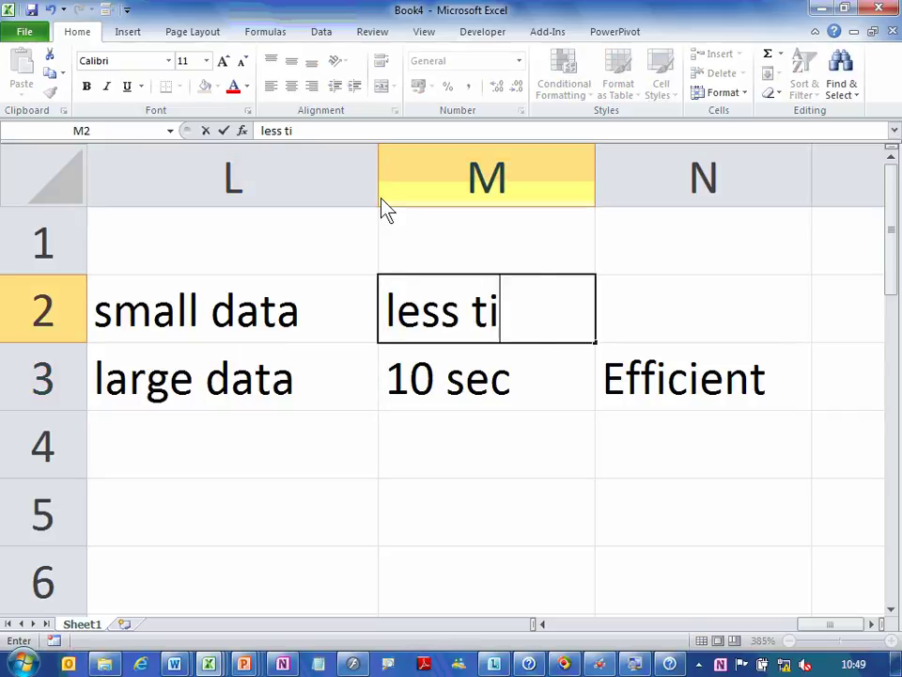
pyautogui.press('Return')
pyautogui.write('more time')
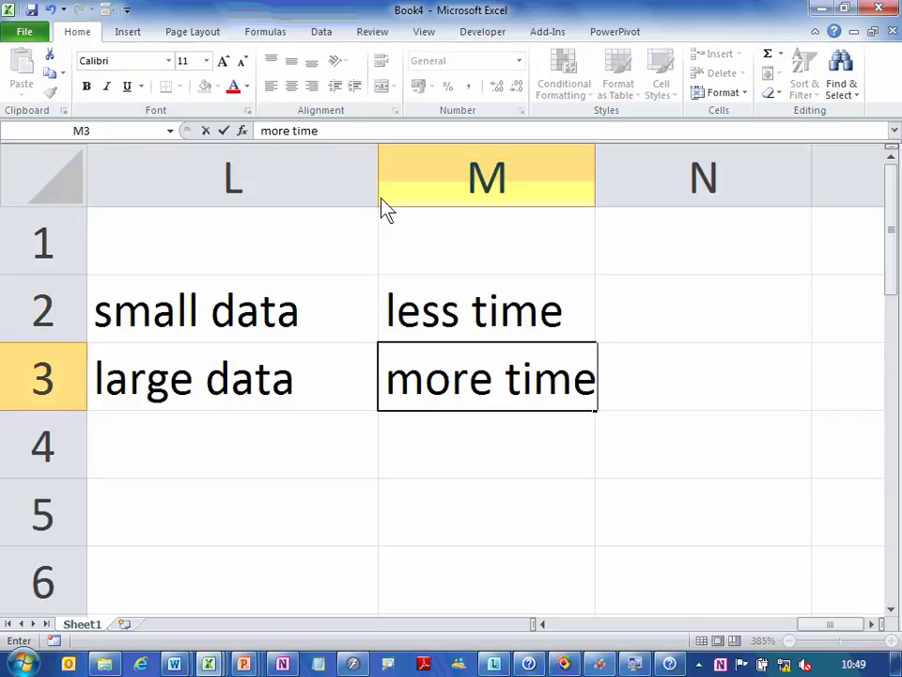
pyautogui.press('Return')
# Change the verdict for large data in cell N3 to "inEfficient".
pyautogui.press('Up')
pyautogui.press('Right')
pyautogui.press('F2')
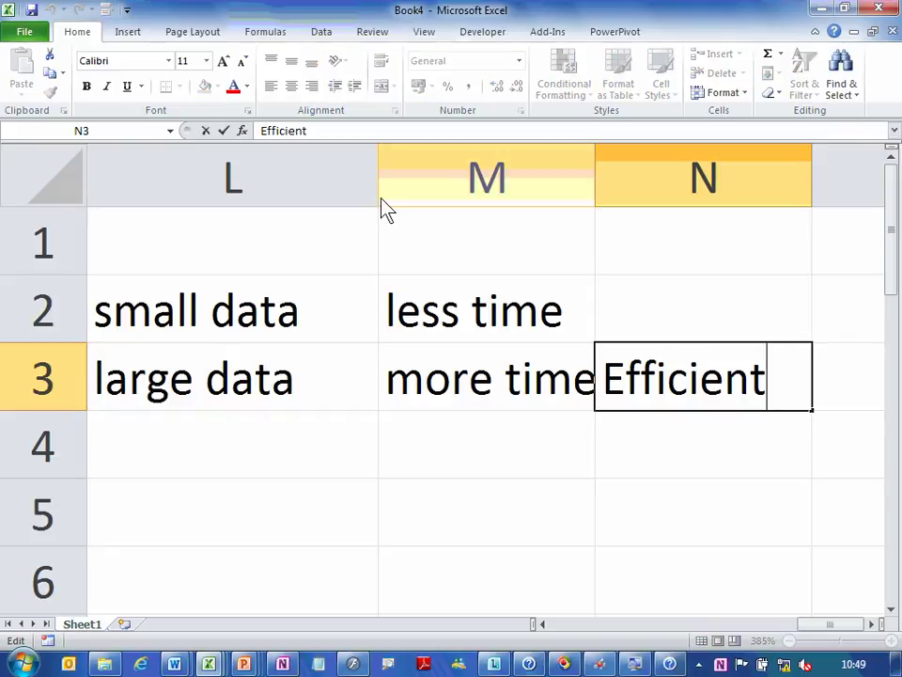
pyautogui.press('Home')
pyautogui.write('in')
pyautogui.press('Return')
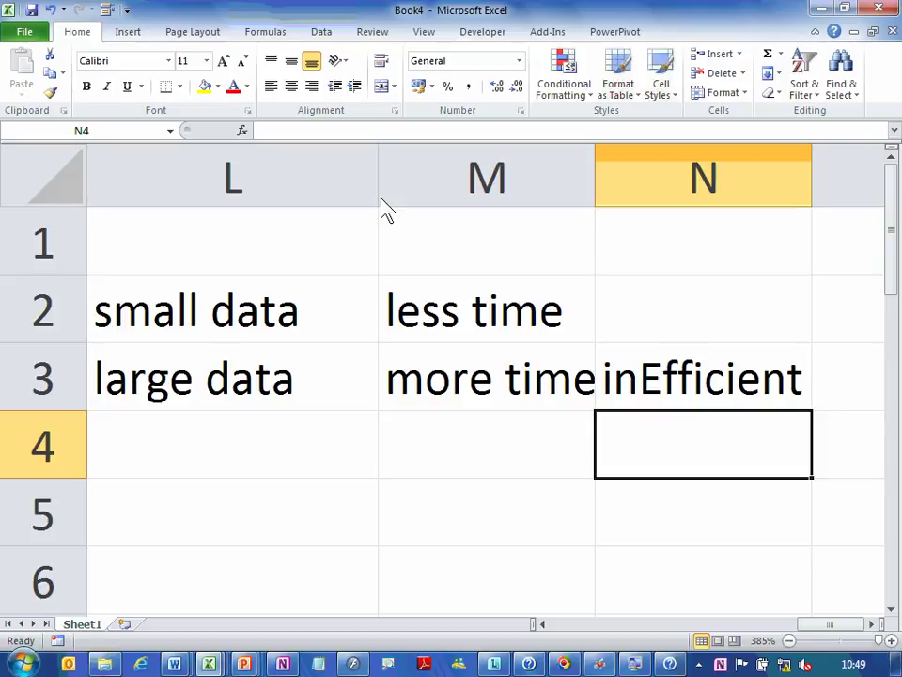
# Close Book4 without saving and open Pivot - Sales.xlsx from the recent workbooks.
pyautogui.hotkey('ctrl', 'w')
pyautogui.press('n')
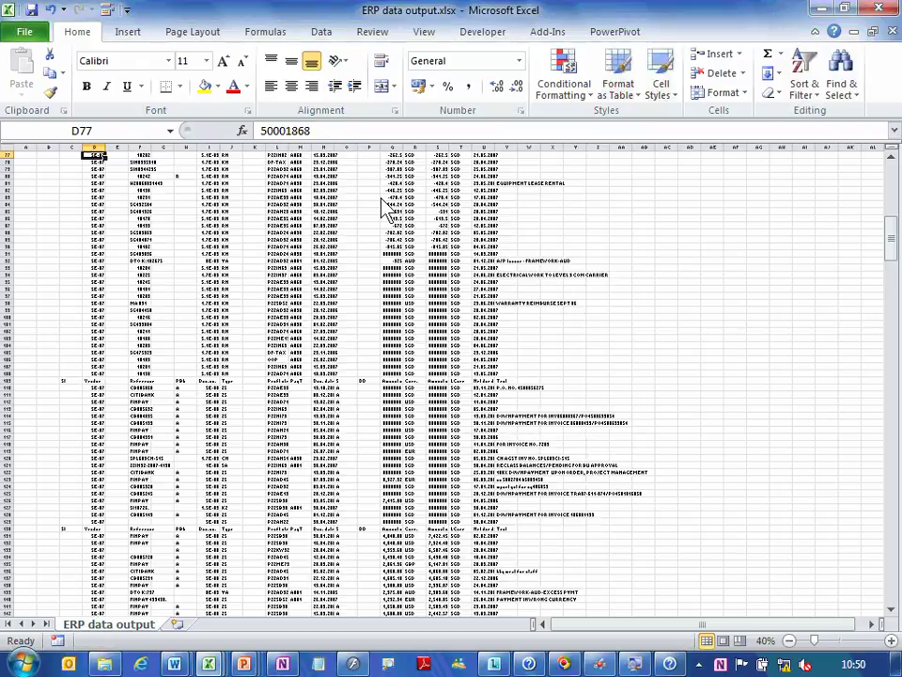
pyautogui.hotkey('alt', 'Tab')
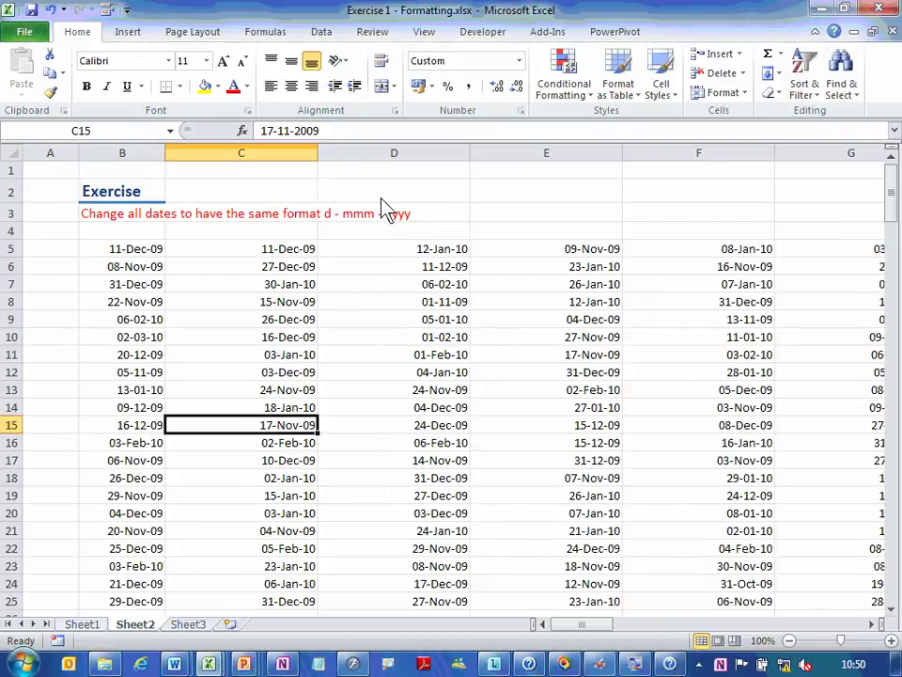
pyautogui.hotkey('alt', 'f')
pyautogui.press('r')
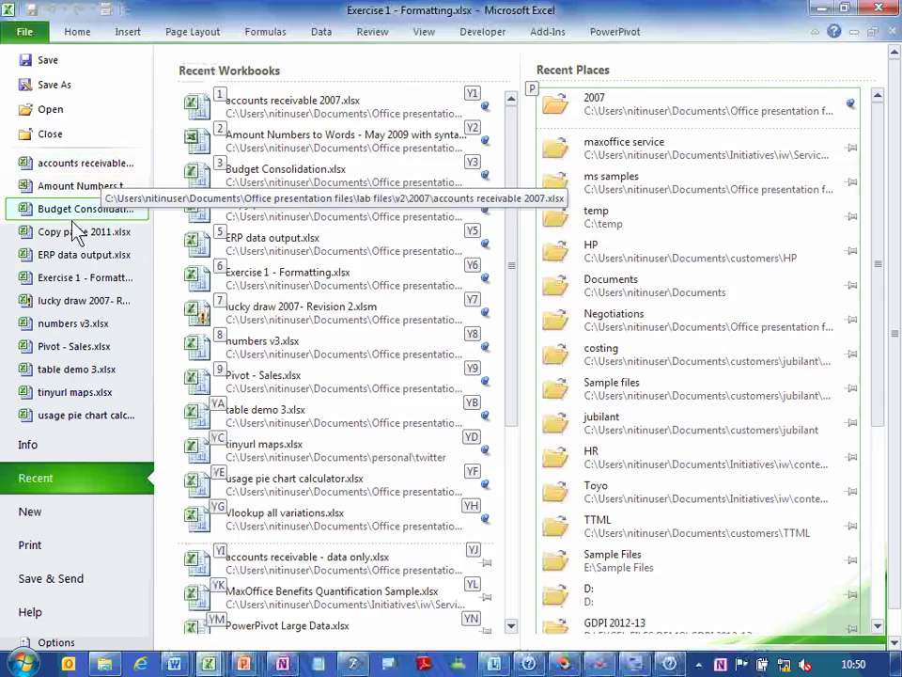
pyautogui.click(68, 340)
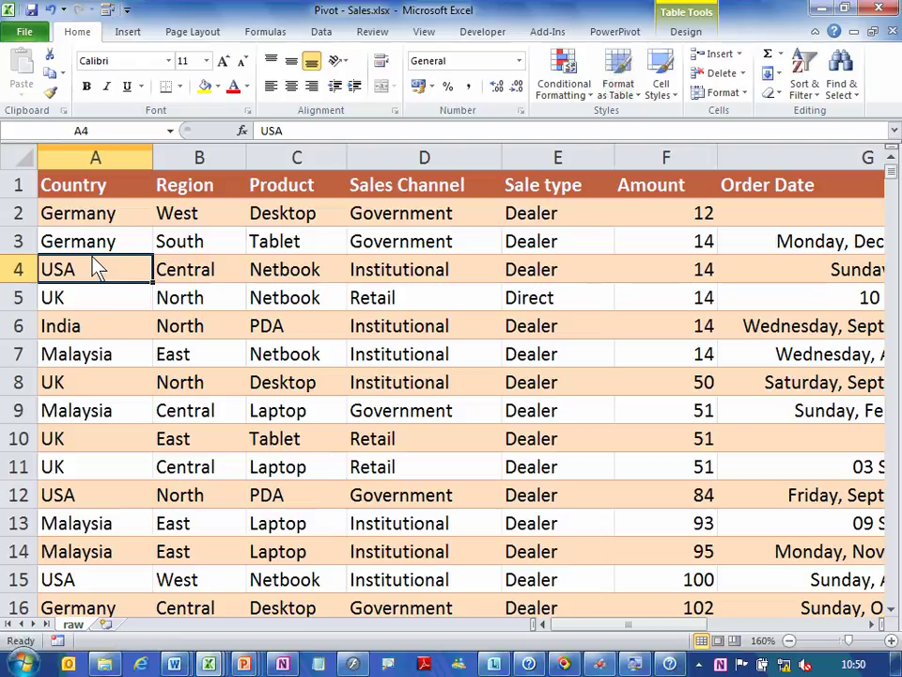
# Switch to the open PowerPoint presentation and add a new slide titled "Steps" after slide 2.
pyautogui.hotkey('alt', 'Tab')
pyautogui.press('Tab')
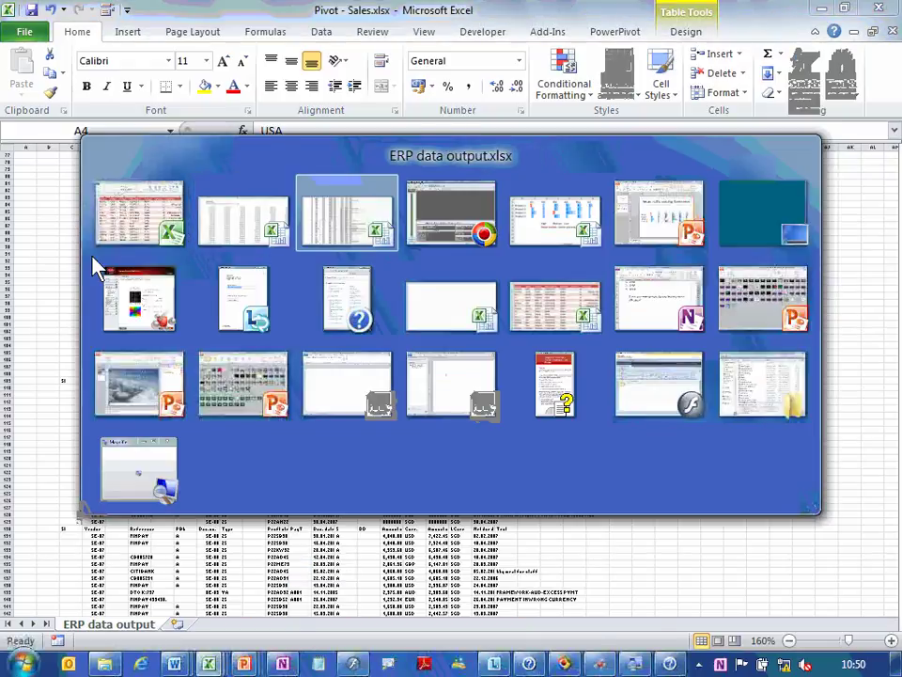
pyautogui.press('Tab')
pyautogui.press('Tab')
pyautogui.press('Tab')
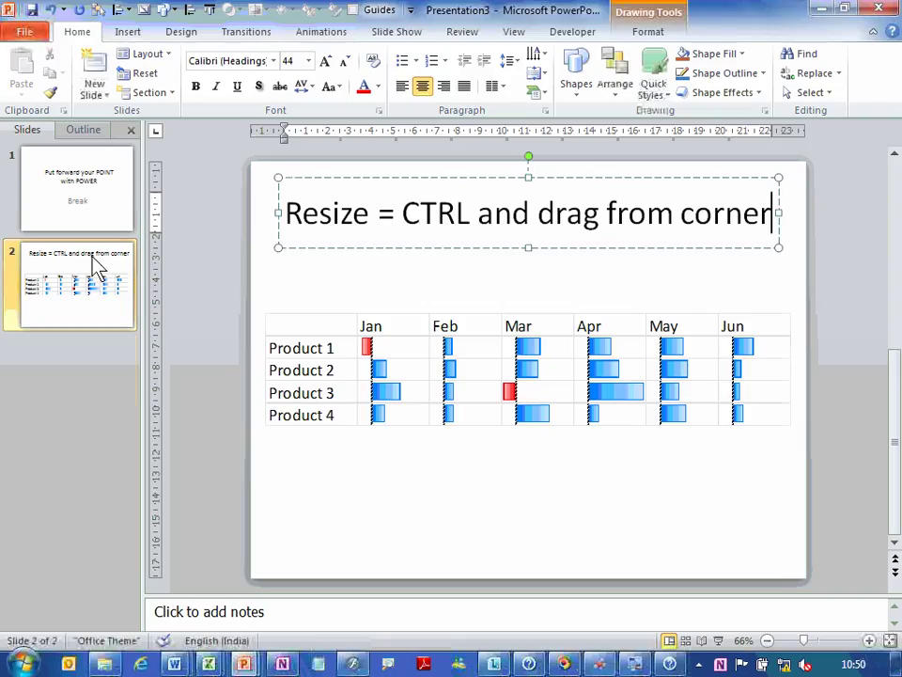
pyautogui.hotkey('ctrl', 'm')
pyautogui.write('Steps')
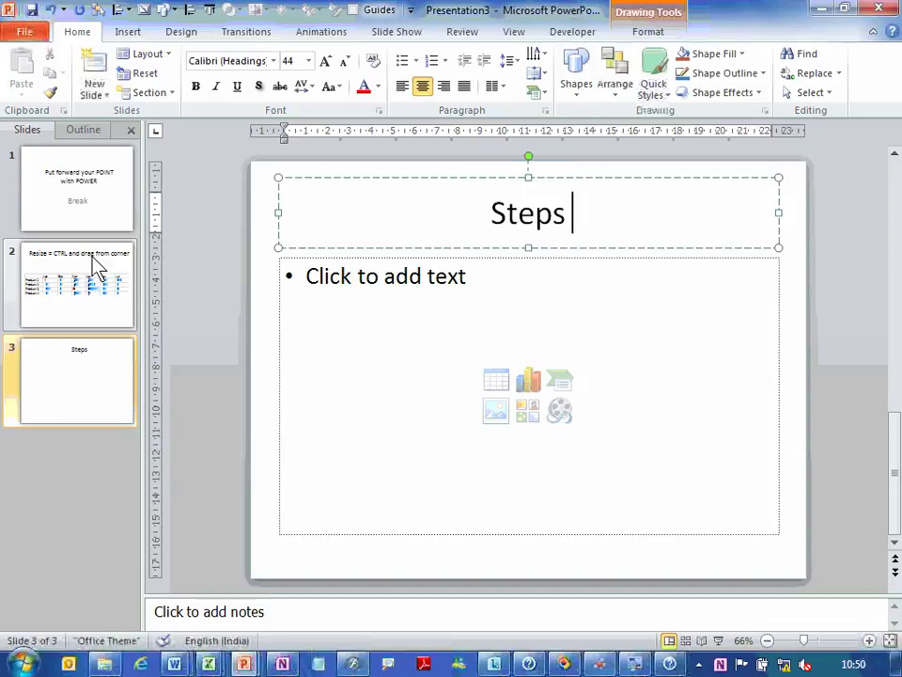
# Fill the slide body with the bullets "Check data" and "Is it good or bad".
pyautogui.press('Escape')
pyautogui.press('Tab')
pyautogui.write('Check data')
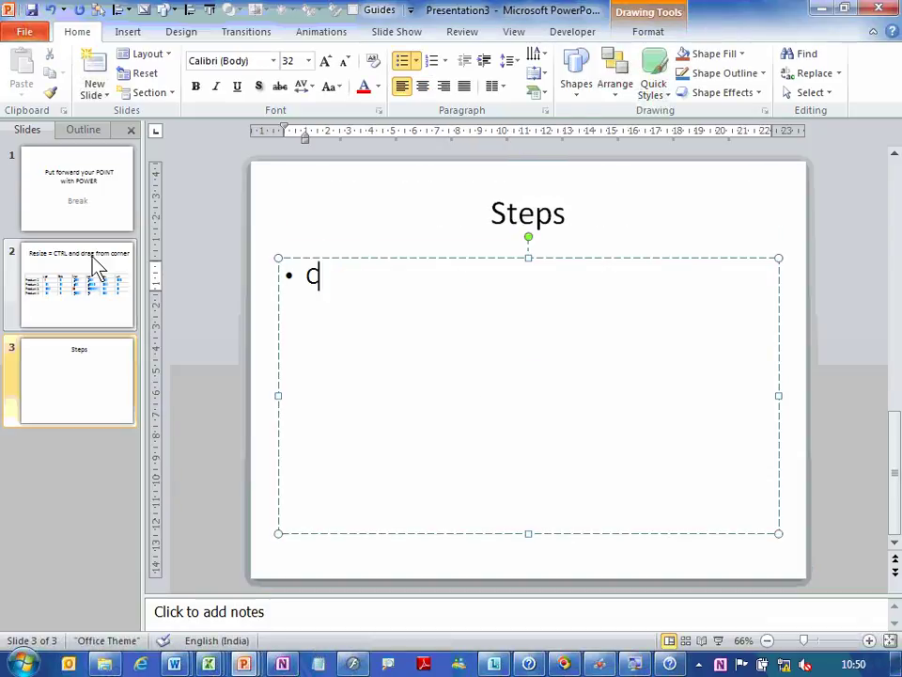
pyautogui.press('Return')
pyautogui.write('is it good or bad')
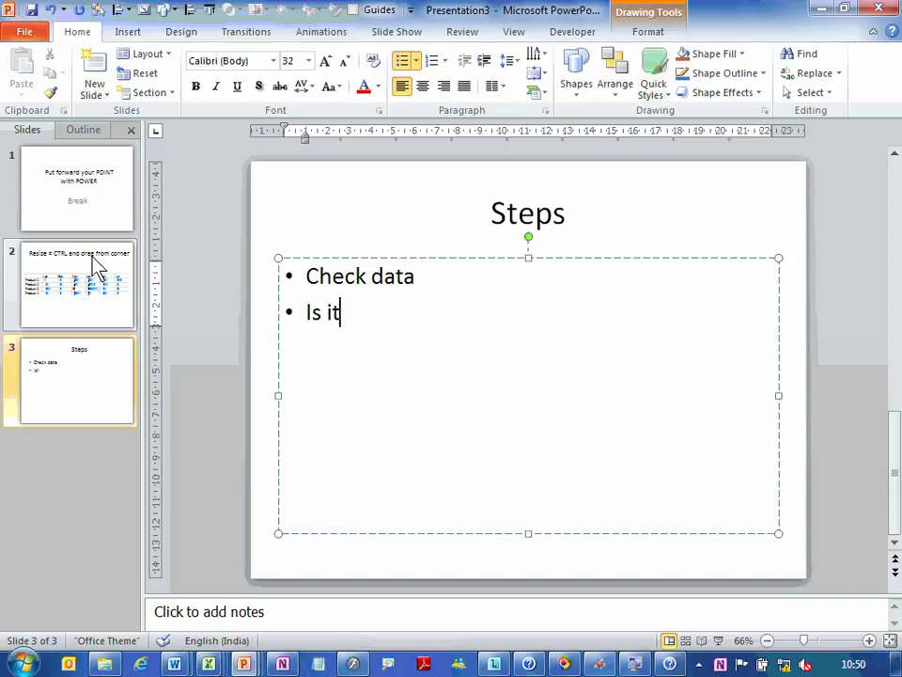
pyautogui.press('Return')
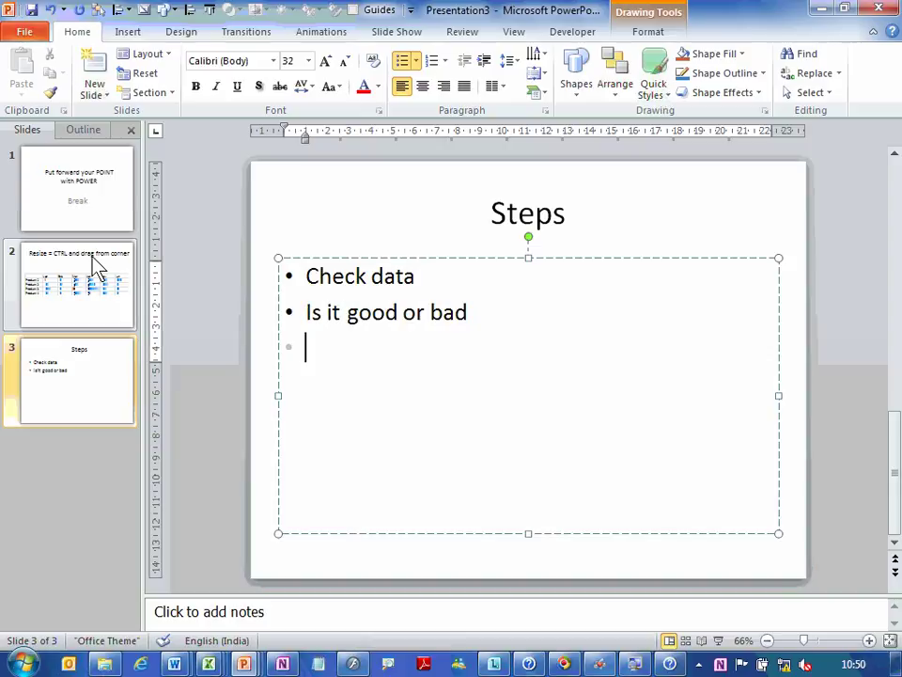
# Write the third bullet as "If it is bad DON'T continue working on it".
pyautogui.write('If it is bad')
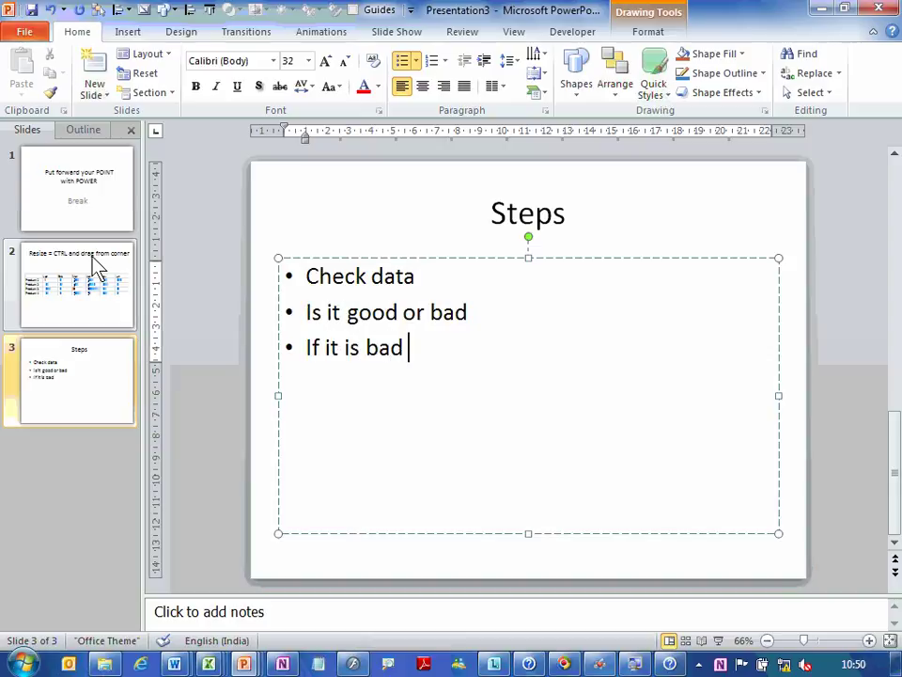
pyautogui.write(' --=')
pyautogui.press('BackSpace')
pyautogui.press('BackSpace')
pyautogui.press('BackSpace')
pyautogui.write("DON'T con")
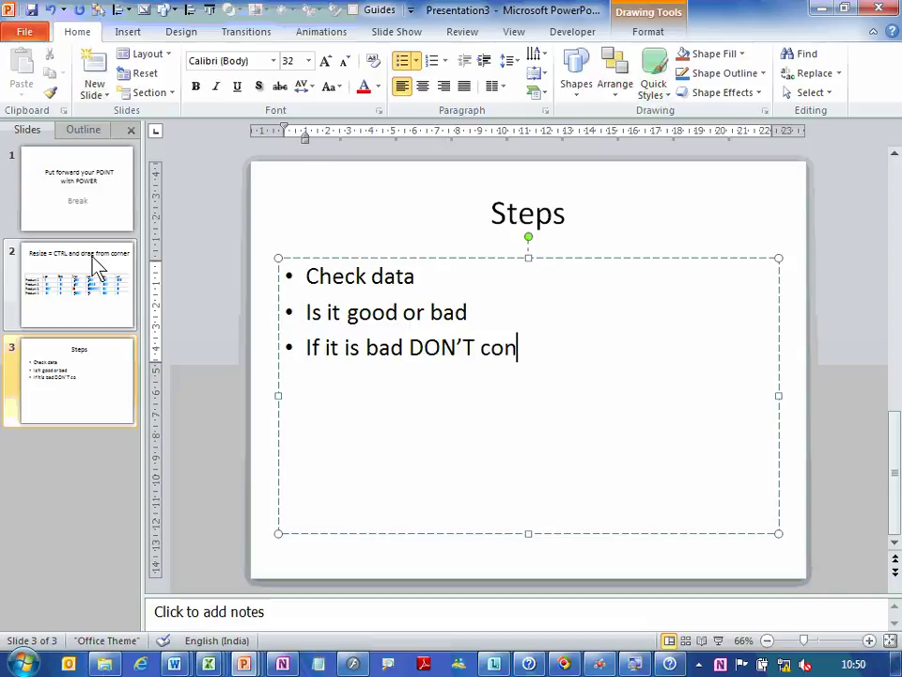
pyautogui.write('tinue working on it')
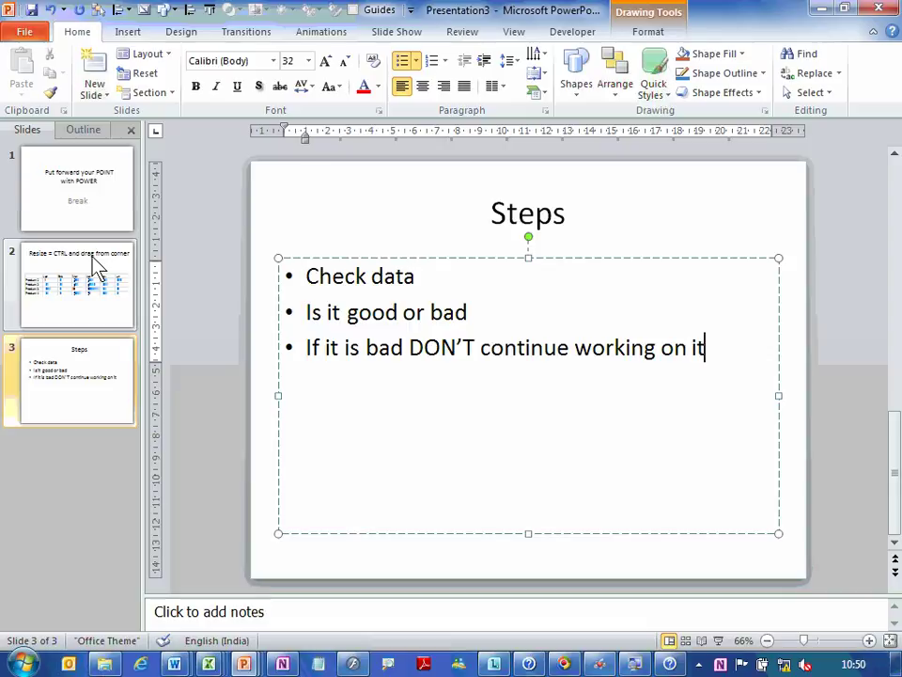
# Add the bullets "First, convert it to GOOD format" and "Then work on it".
pyautogui.press('Return')
pyautogui.write('First, con')
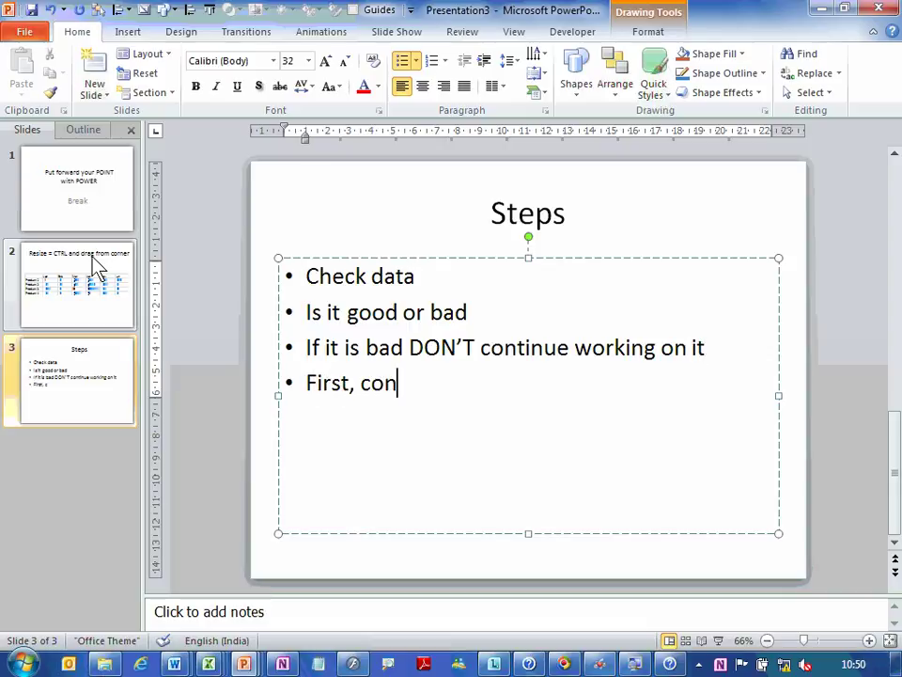
pyautogui.write('vert it to GOOD format')
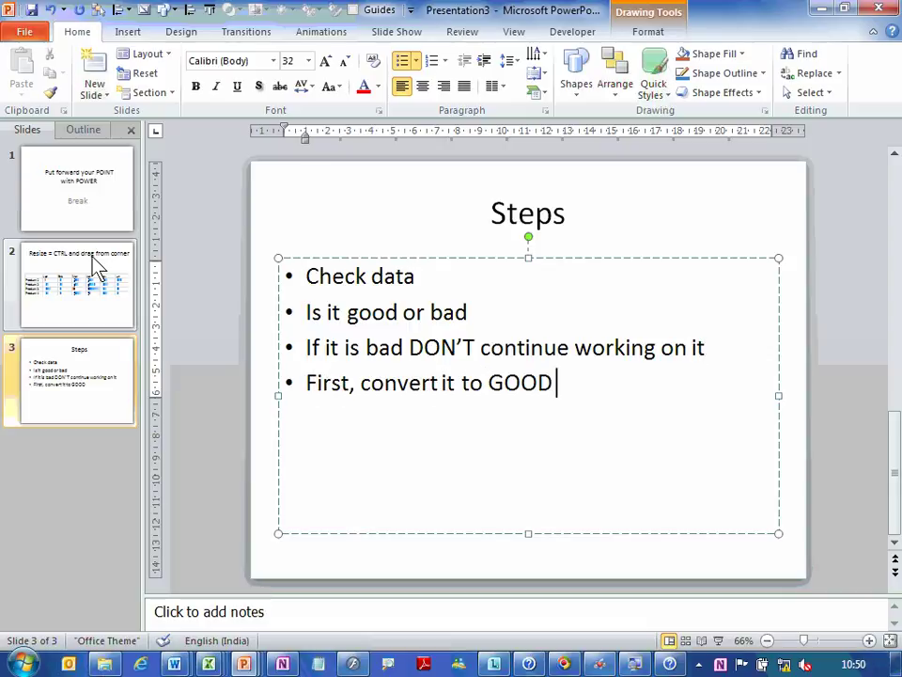
pyautogui.press('Return')
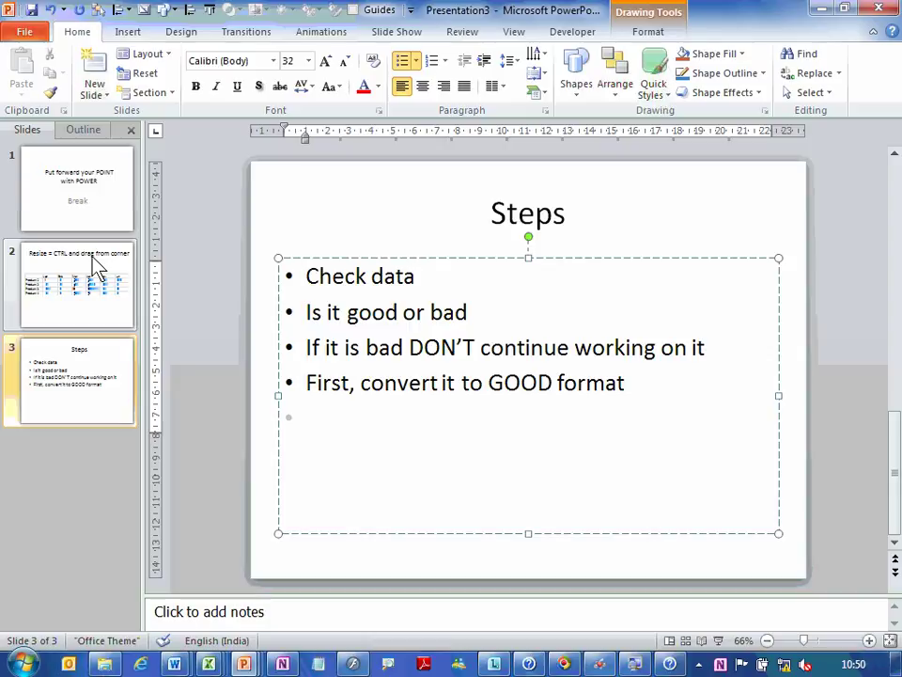
pyautogui.write('Then work on it')
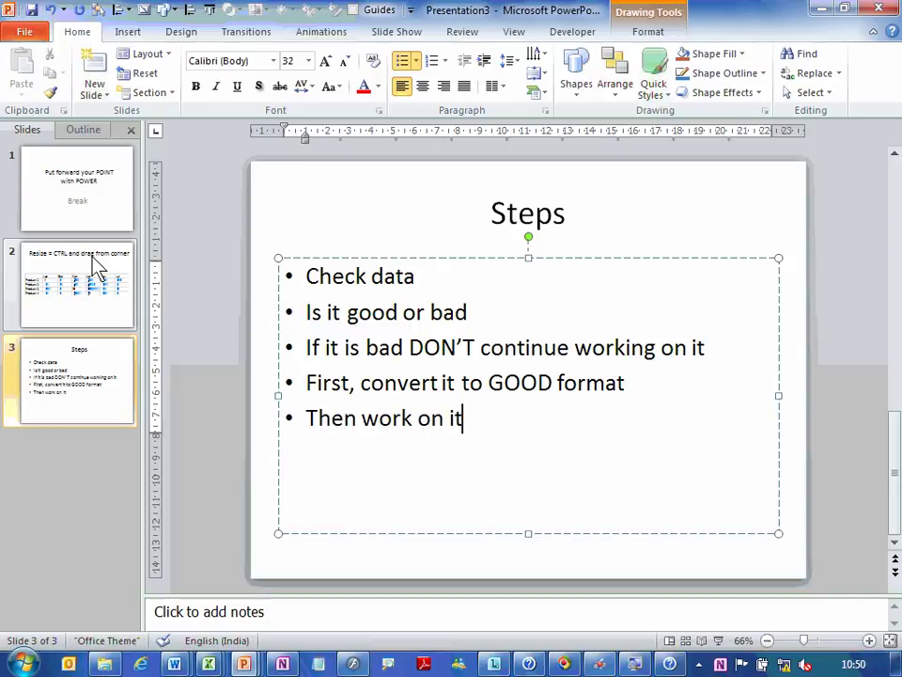
# Add a final bullet "What is good format?" in 54-point text.
pyautogui.press('Return')
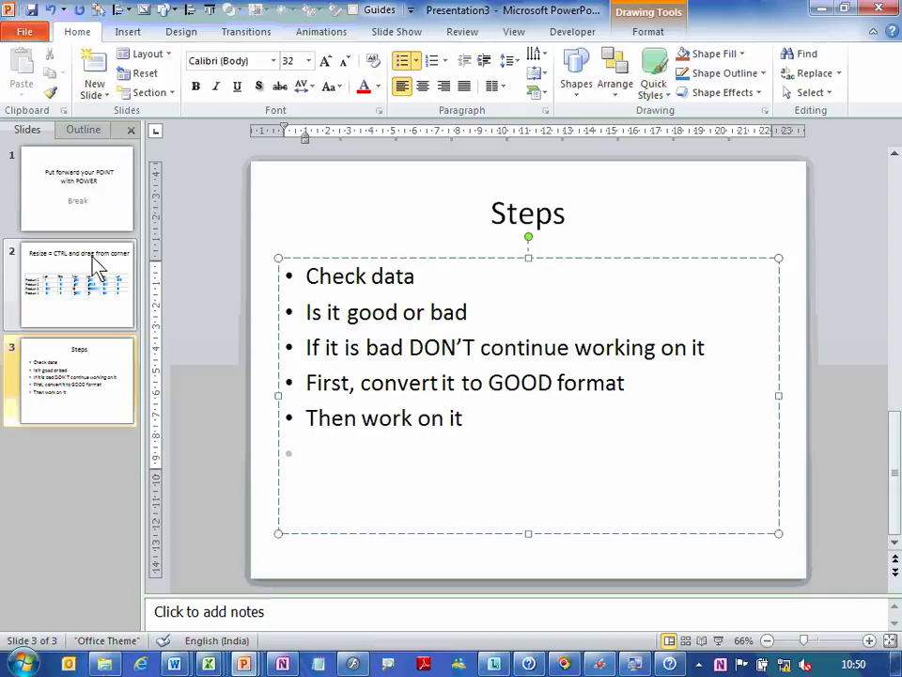
pyautogui.hotkey('ctrl', 'shift', '.')
pyautogui.hotkey('ctrl', 'shift', '.')
pyautogui.hotkey('ctrl', 'shift', '.')
pyautogui.hotkey('ctrl', 'shift', '.')
pyautogui.hotkey('ctrl', 'shift', '.')
pyautogui.write('What is good format?')
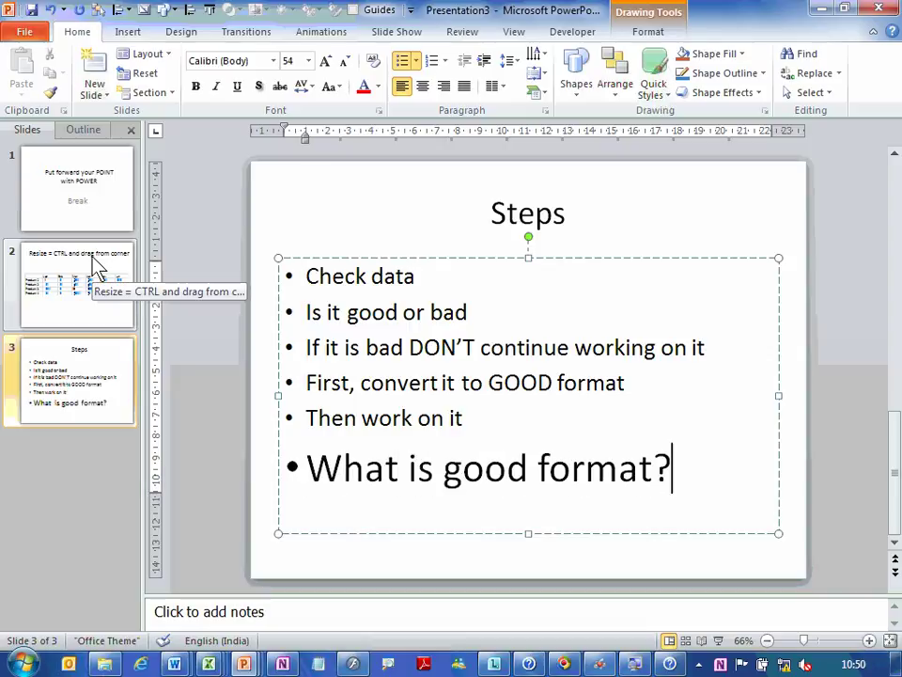
# Switch back to Pivot - Sales.xlsx, enlarge the sheet to 205% and examine the header row from the Product heading.
pyautogui.hotkey('alt', 'Tab')
pyautogui.hotkey('alt', 'Tab')
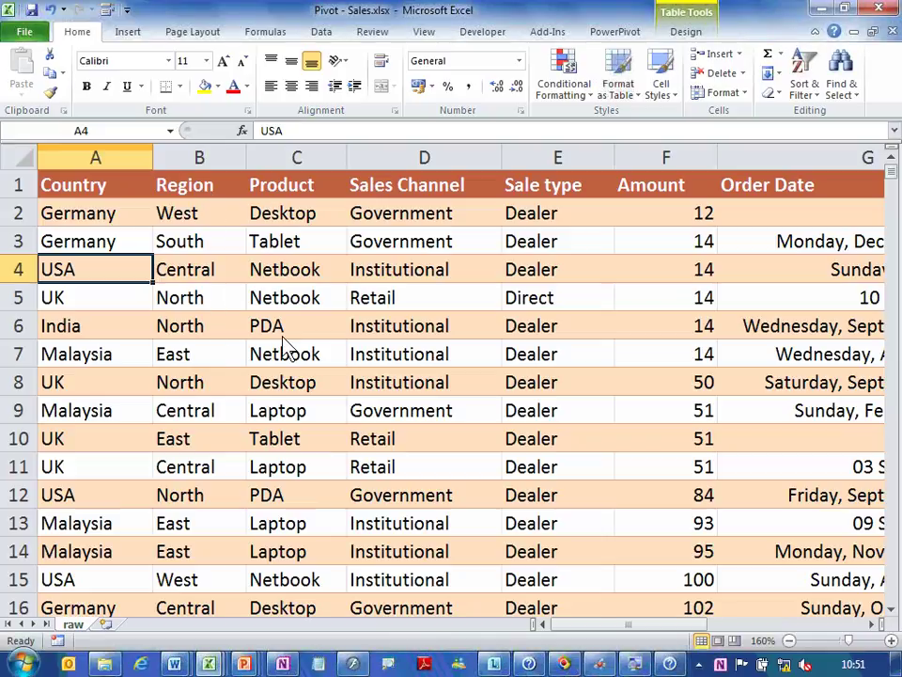
pyautogui.scroll(3, 287, 346)
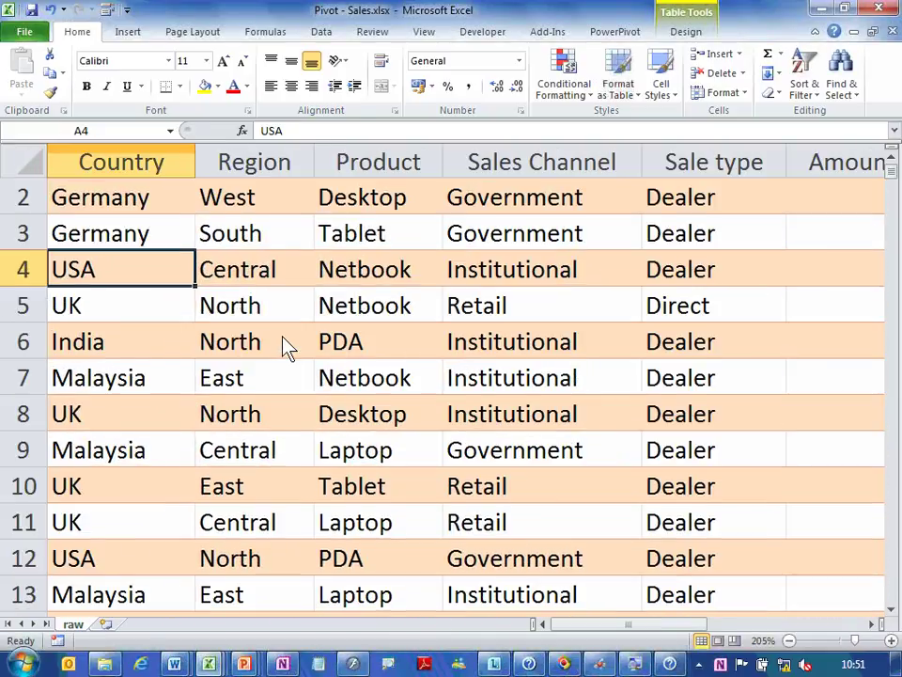
pyautogui.scroll(1, 288, 346)
pyautogui.click(385, 216)
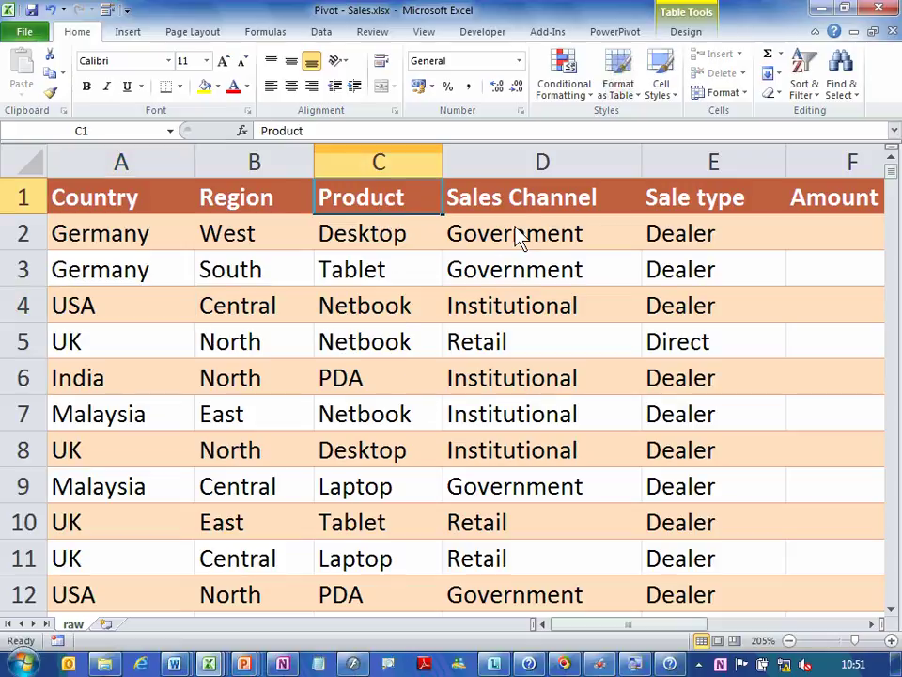
pyautogui.moveTo(714, 413); pyautogui.dragTo(827, 343)
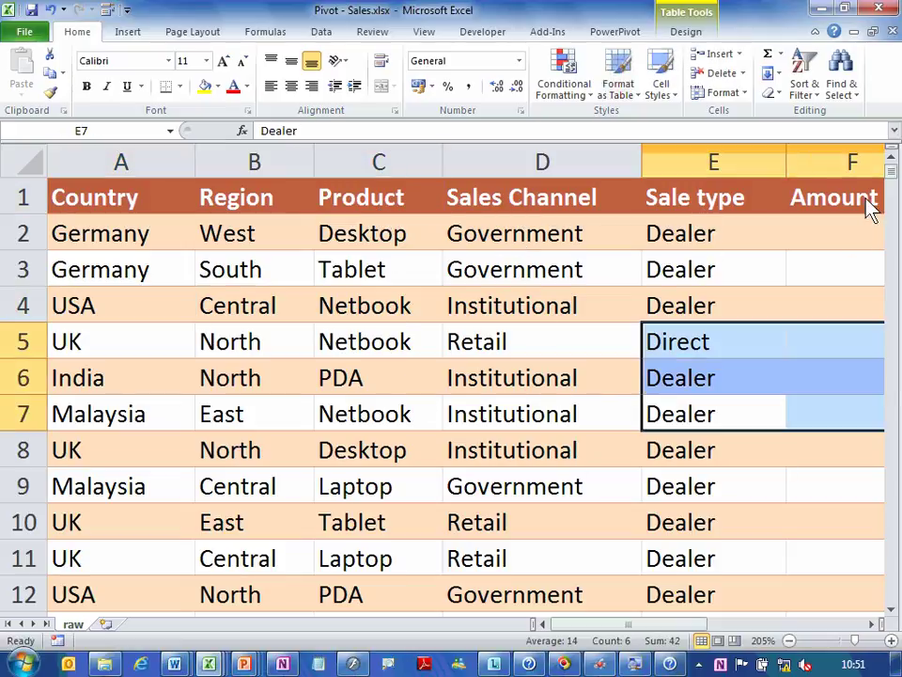
pyautogui.click(583, 340)
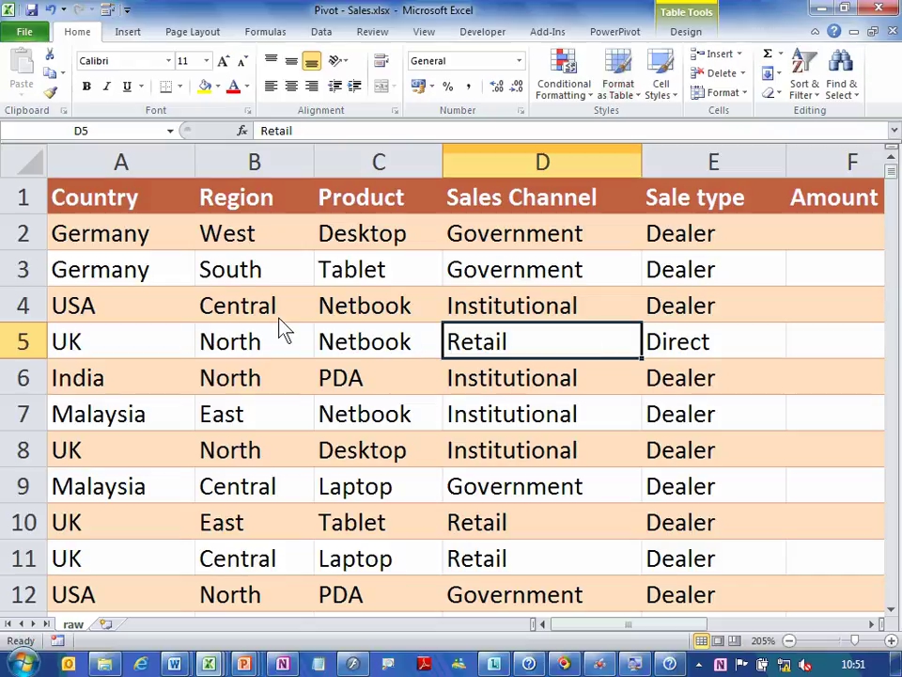
pyautogui.hotkey('alt', 'f')
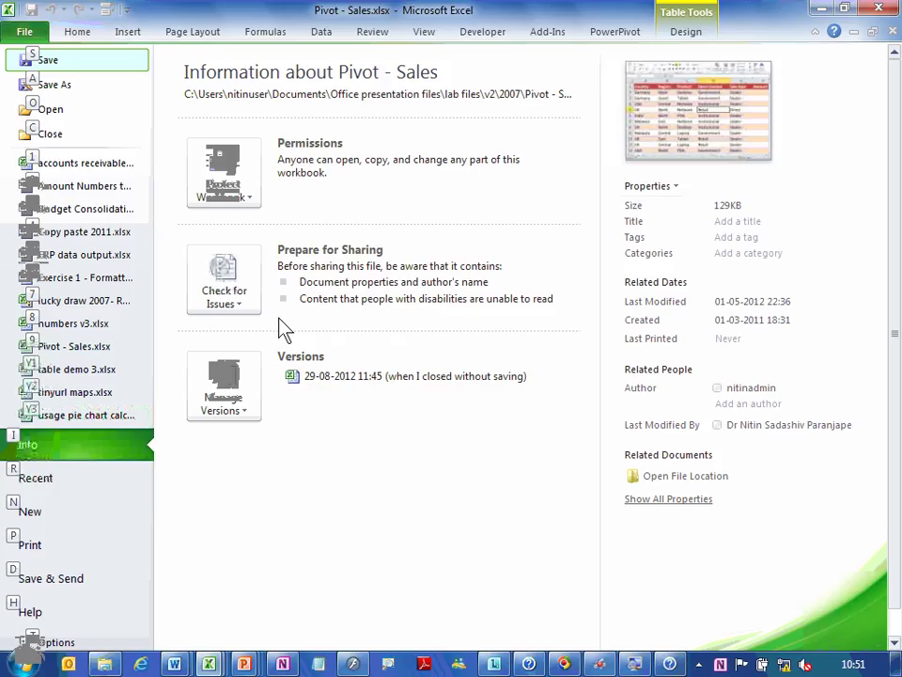
pyautogui.press('r')
pyautogui.click(94, 325)
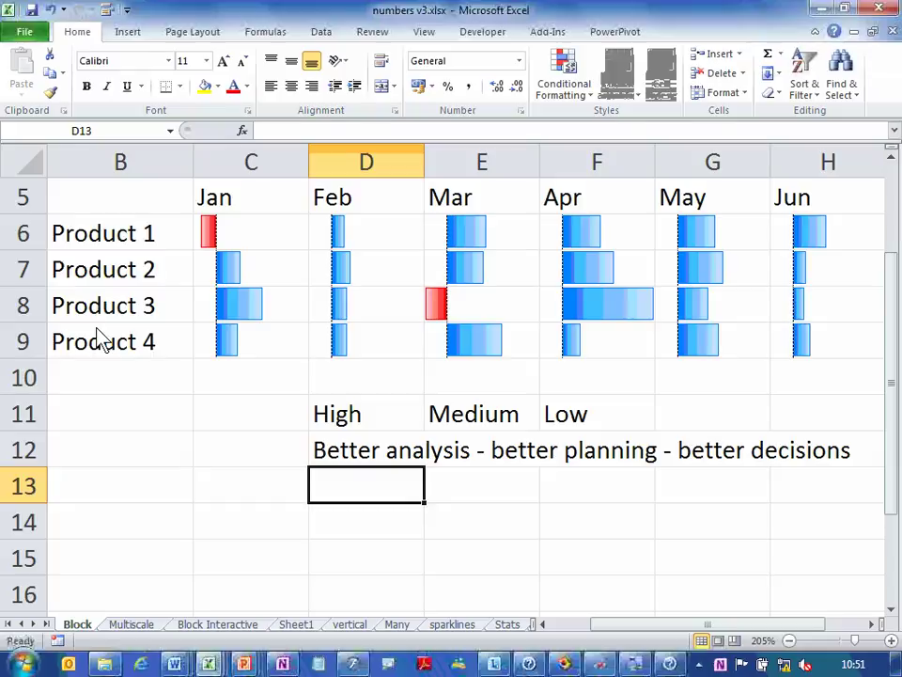
# Open the recent workbook table demo 3.xlsx and go to cell A1 of its base sheet.
pyautogui.hotkey('alt', 'f')
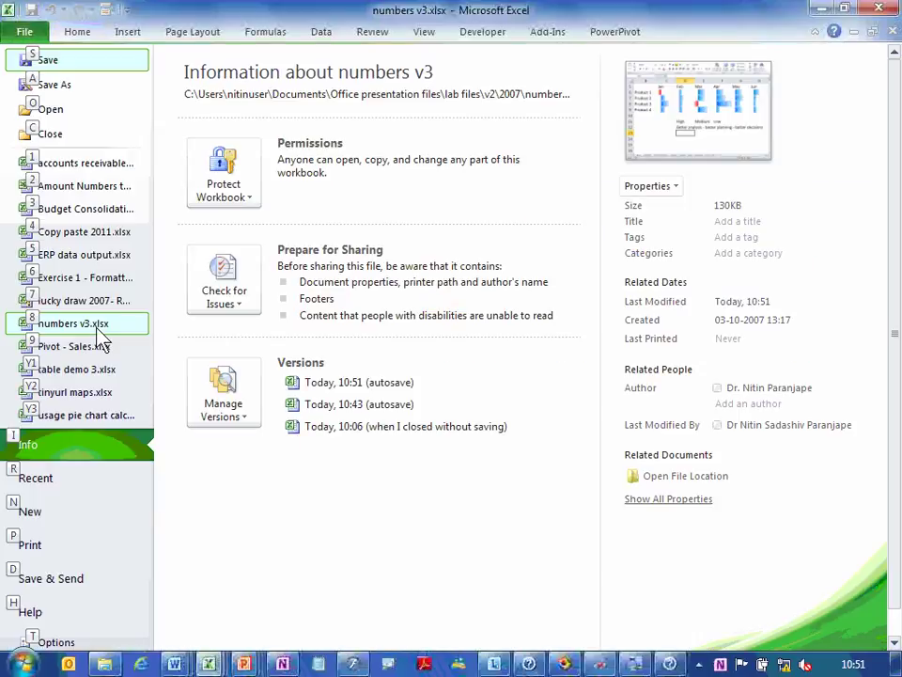
pyautogui.press('r')
pyautogui.click(82, 368)
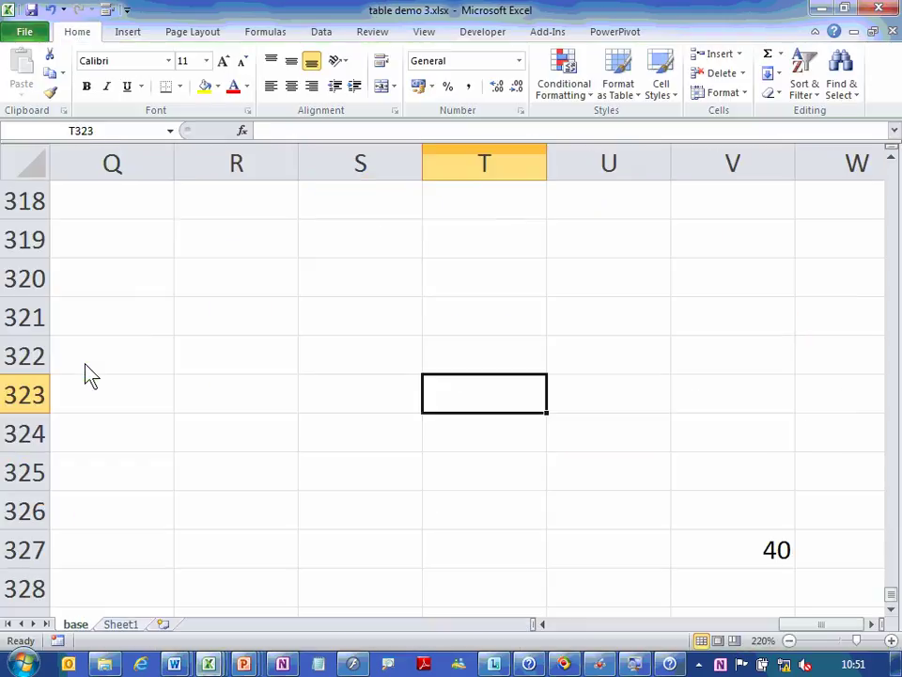
pyautogui.hotkey('ctrl', 'Home')
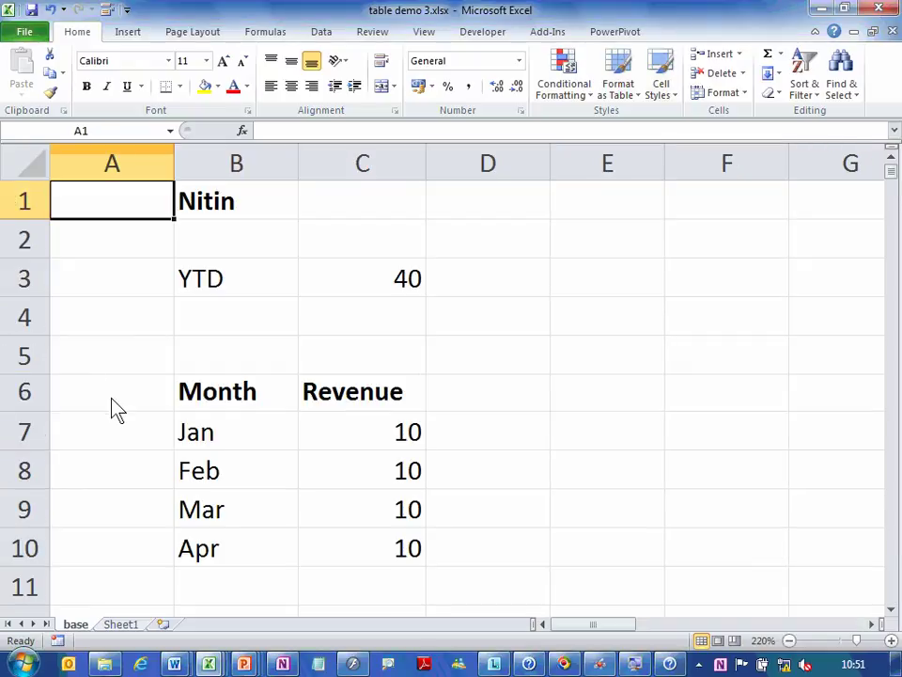
# Enter the note "Same file - many people work on it" in cell D1.
pyautogui.click(488, 207)
pyautogui.write('Same file ')
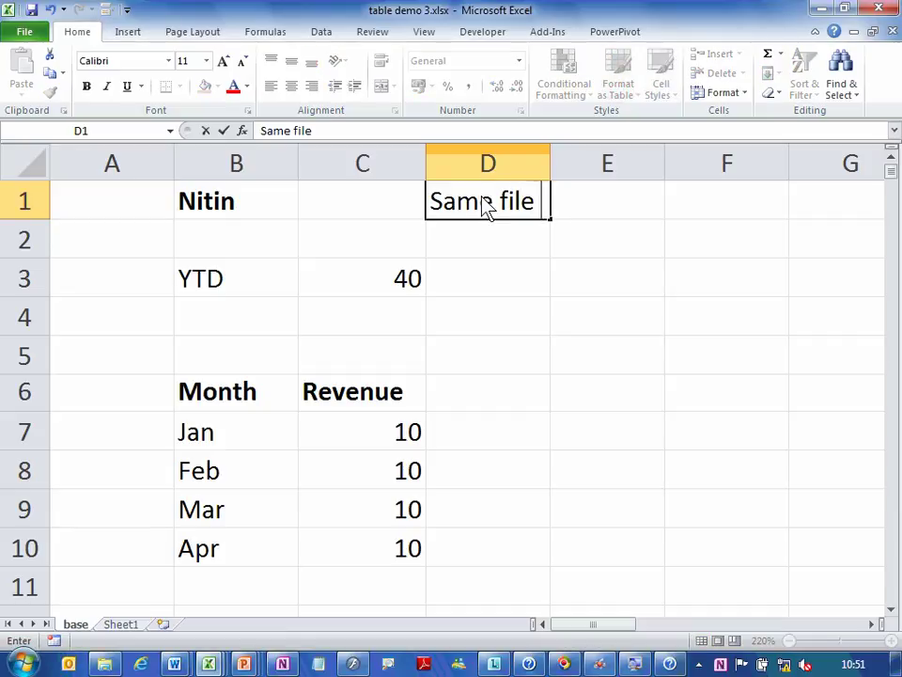
pyautogui.write('- many people wo')
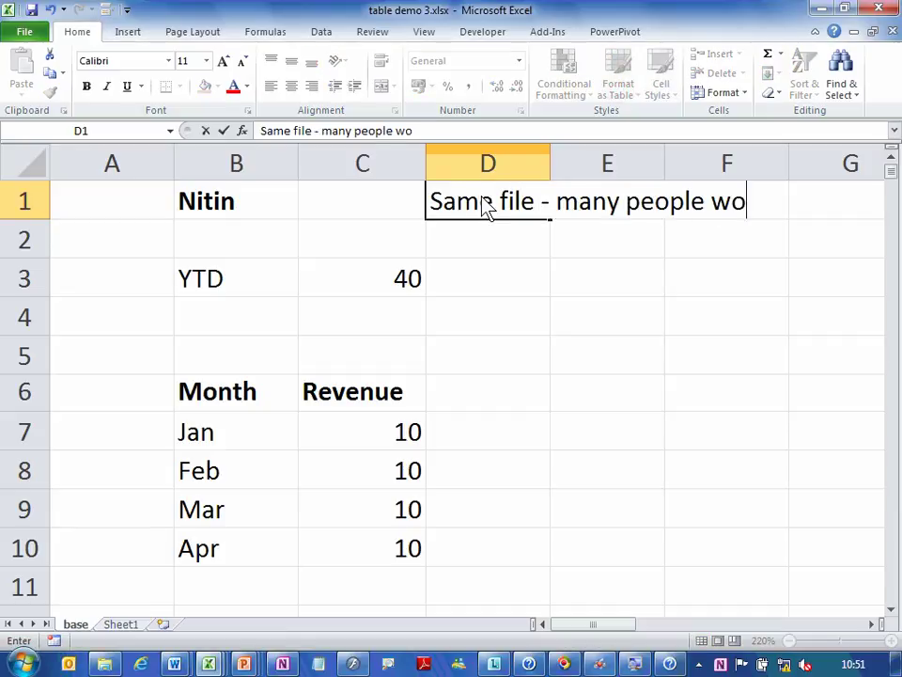
pyautogui.write('rk on it')
pyautogui.press('Return')
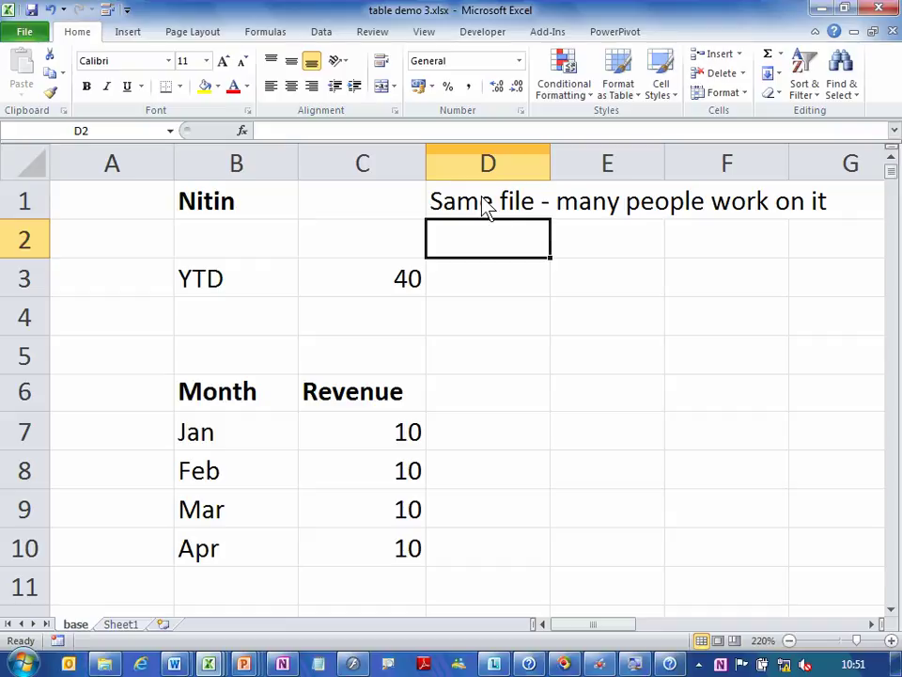
pyautogui.click(486, 212)
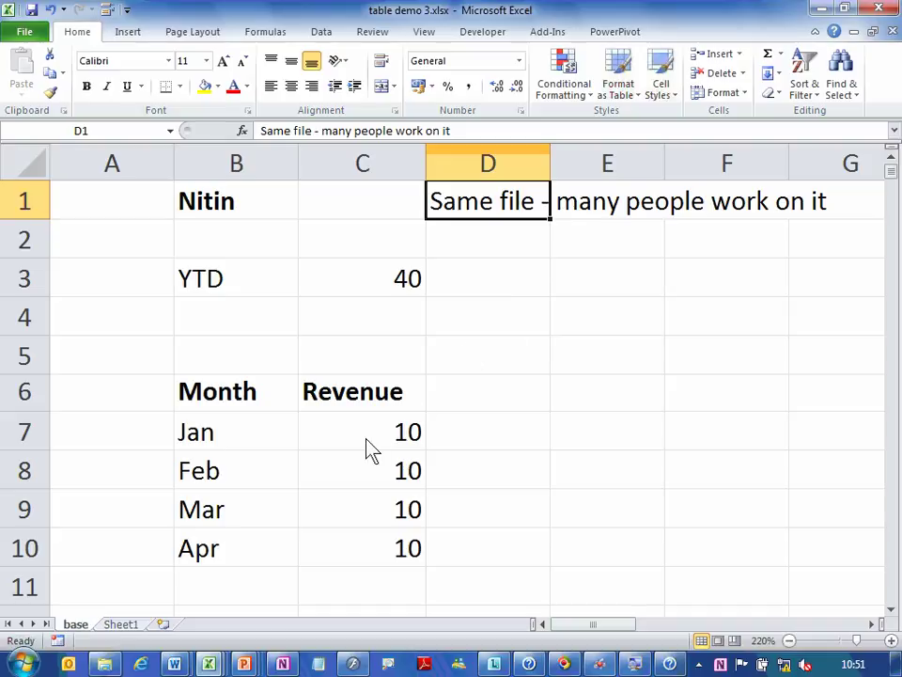
# Examine the Jan to Apr revenue figures and the YTD formula in C3 without changing it.
pyautogui.moveTo(368, 449); pyautogui.dragTo(371, 543)
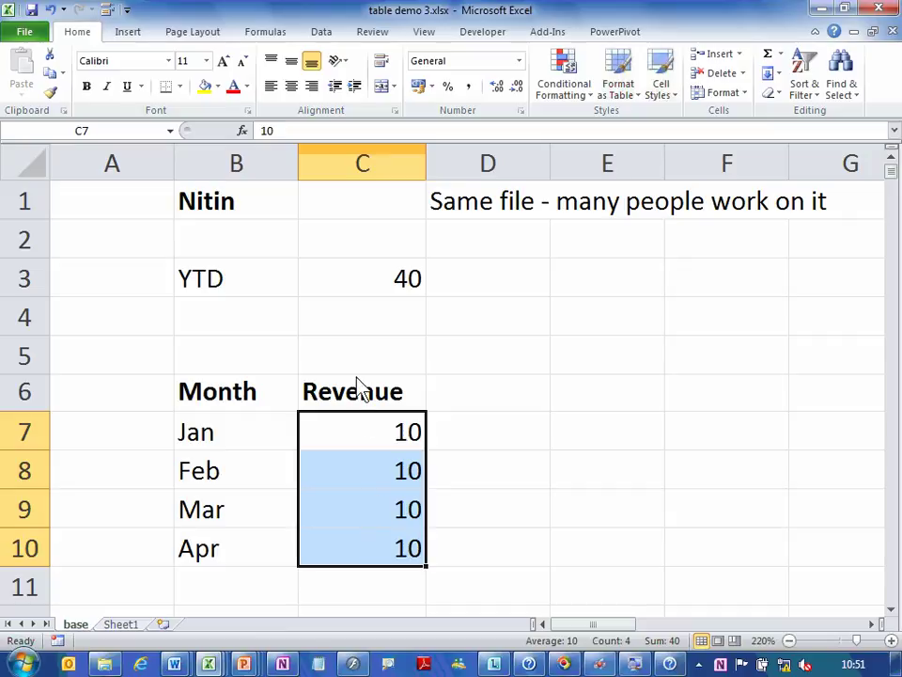
pyautogui.click(352, 290)
pyautogui.doubleClick(353, 290)
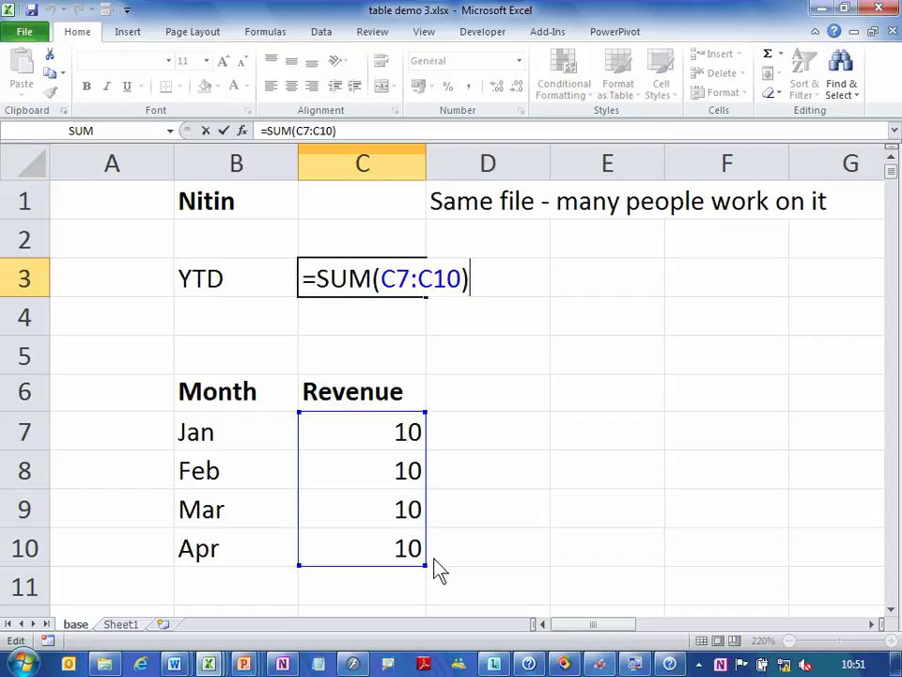
pyautogui.press('Escape')
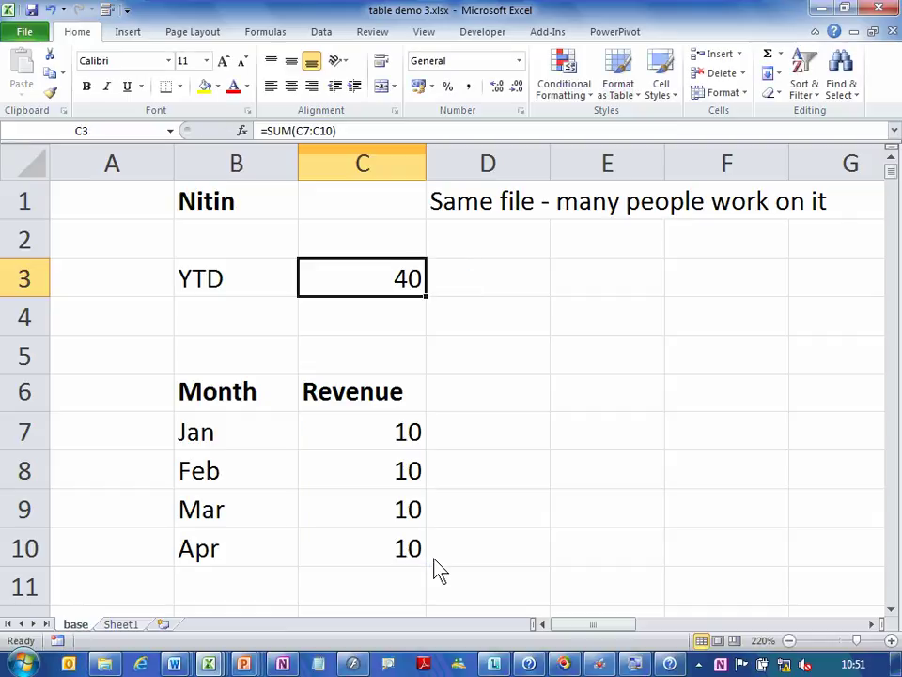
# Replace the bold person's name in cell F58, above the Average entry, with another colleague's first name.
pyautogui.press('pagedown')
pyautogui.press('pagedown')
pyautogui.press('pagedown')
pyautogui.press('pagedown')
pyautogui.press('pagedown')
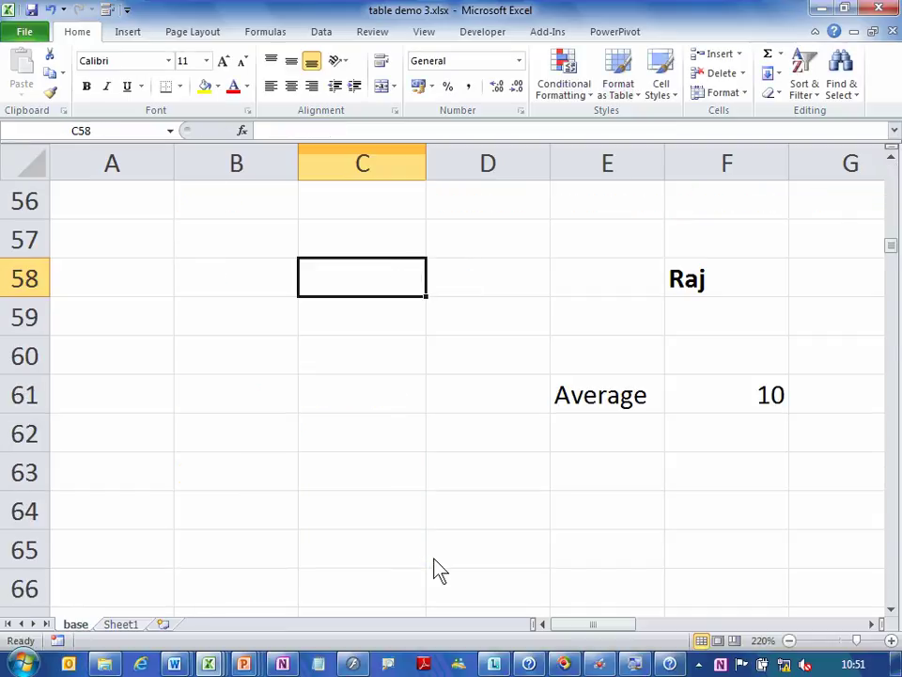
pyautogui.press('Right')
pyautogui.press('Right')
pyautogui.press('Right')
pyautogui.write('MINH')
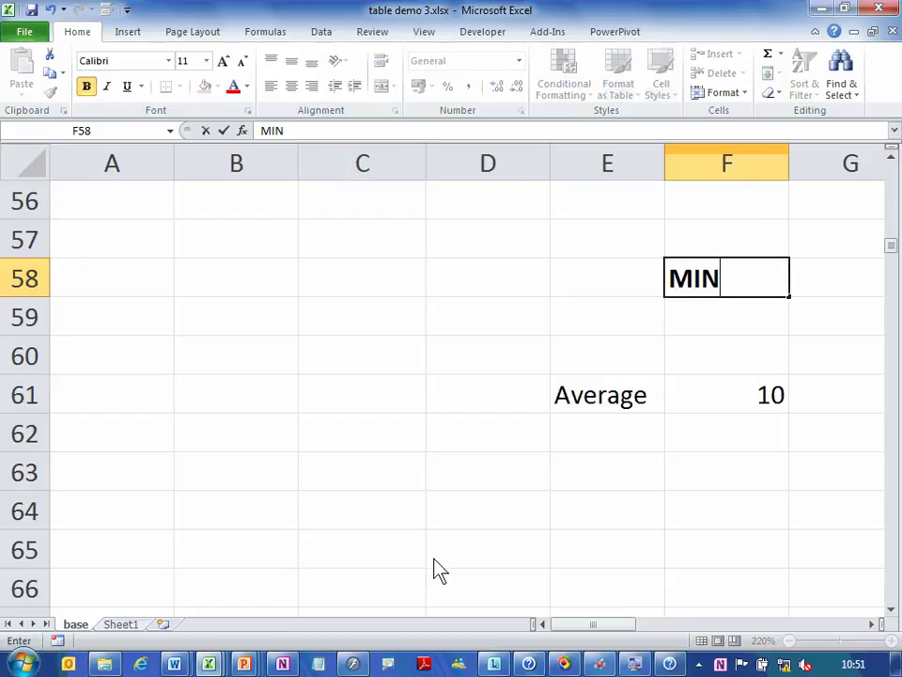
pyautogui.press('Return')
# Inspect the Average formula in cell F61 and the range it refers to, leaving it unmodified.
pyautogui.press('Down')
pyautogui.press('Down')
pyautogui.press('F2')
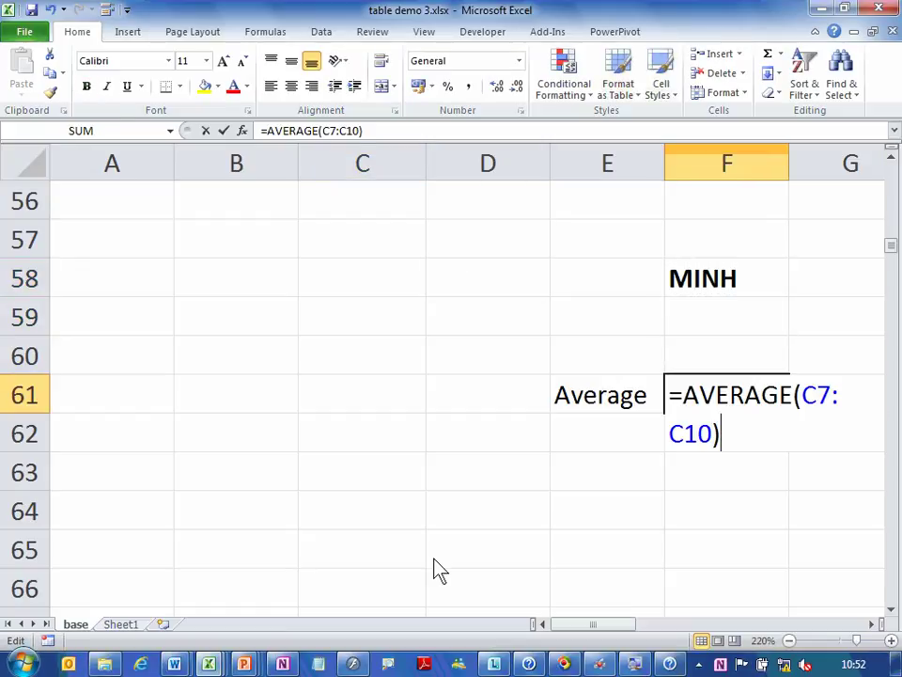
pyautogui.press('Escape')
pyautogui.press('Right')
pyautogui.press('Right')
pyautogui.press('Left')
pyautogui.press('Left')
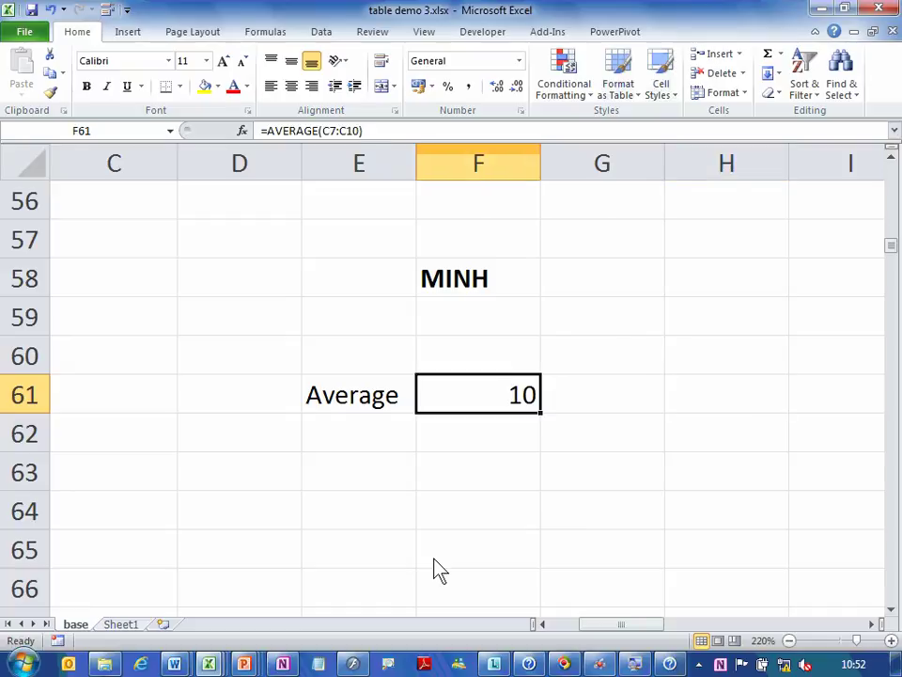
pyautogui.press('F2')
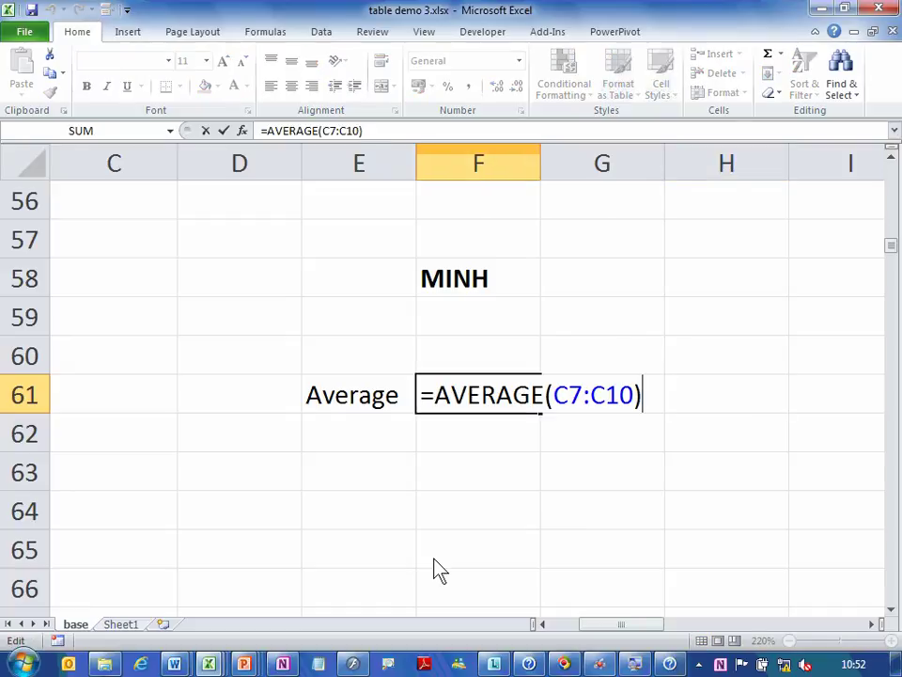
pyautogui.press('Escape')
# Enter the note "right now all ok" in cell F57, above the bold name.
pyautogui.press('Up')
pyautogui.press('Up')
pyautogui.press('Up')
pyautogui.press('Up')
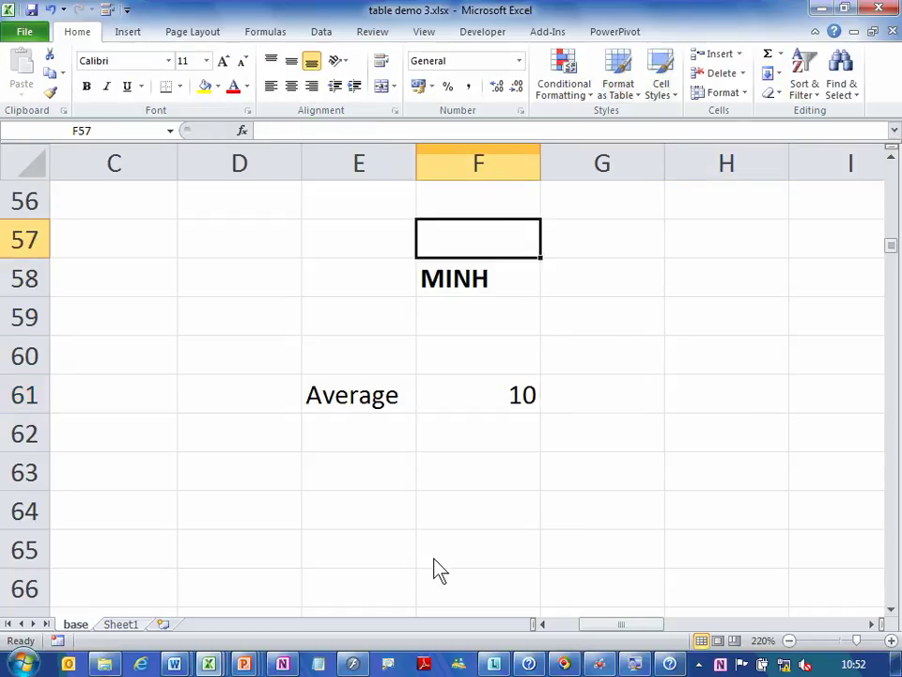
pyautogui.write('ruig')
pyautogui.press('BackSpace')
pyautogui.press('BackSpace')
pyautogui.press('BackSpace')
pyautogui.write('i')
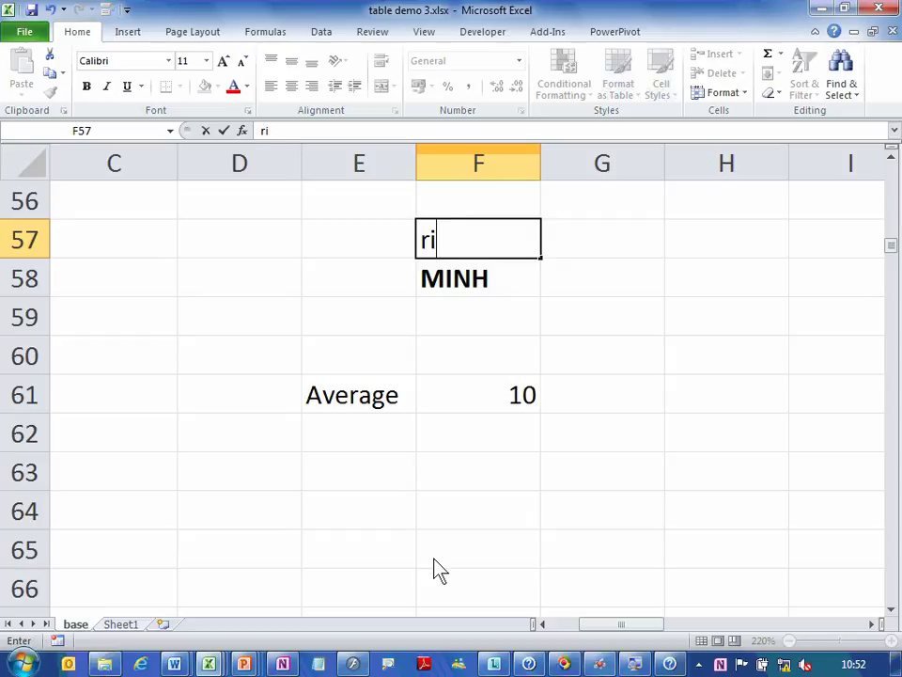
pyautogui.write('ght now all ok')
pyautogui.press('Return')
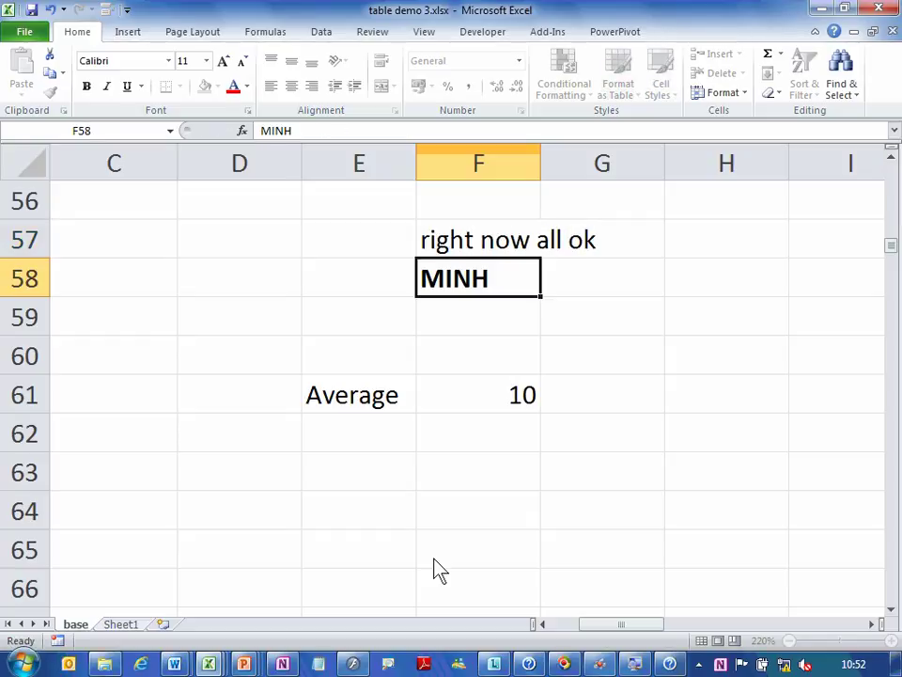
# Add May with a revenue of 1000 in row 11, directly below Apr in the month table.
pyautogui.hotkey('ctrl', 'Home')
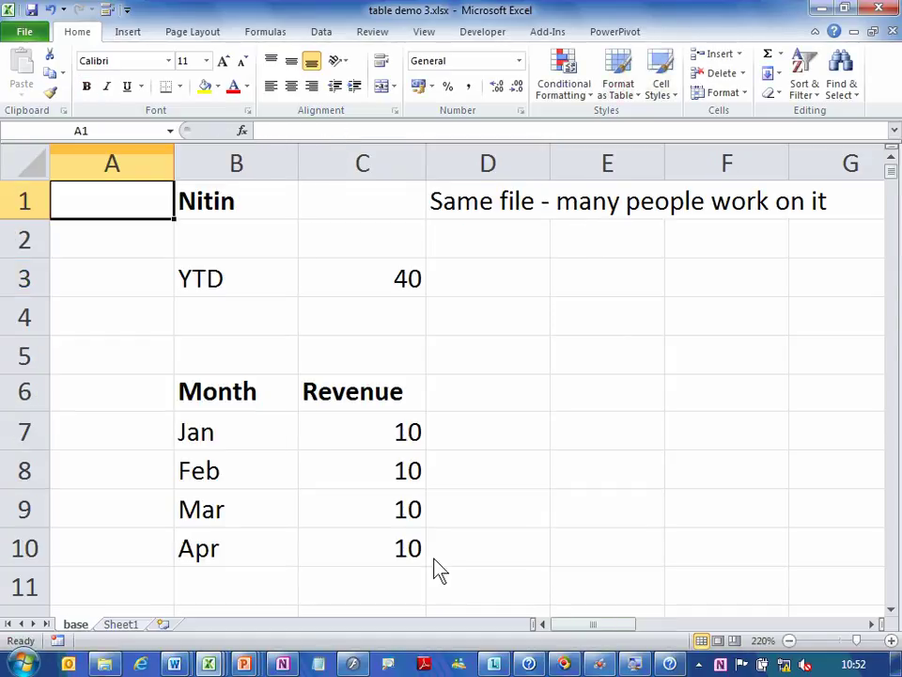
pyautogui.press('Down')
pyautogui.press('Down')
pyautogui.press('Down')
pyautogui.press('Down')
pyautogui.press('Down')
pyautogui.press('Down')
pyautogui.press('Down')
pyautogui.press('Down')
pyautogui.press('Down')
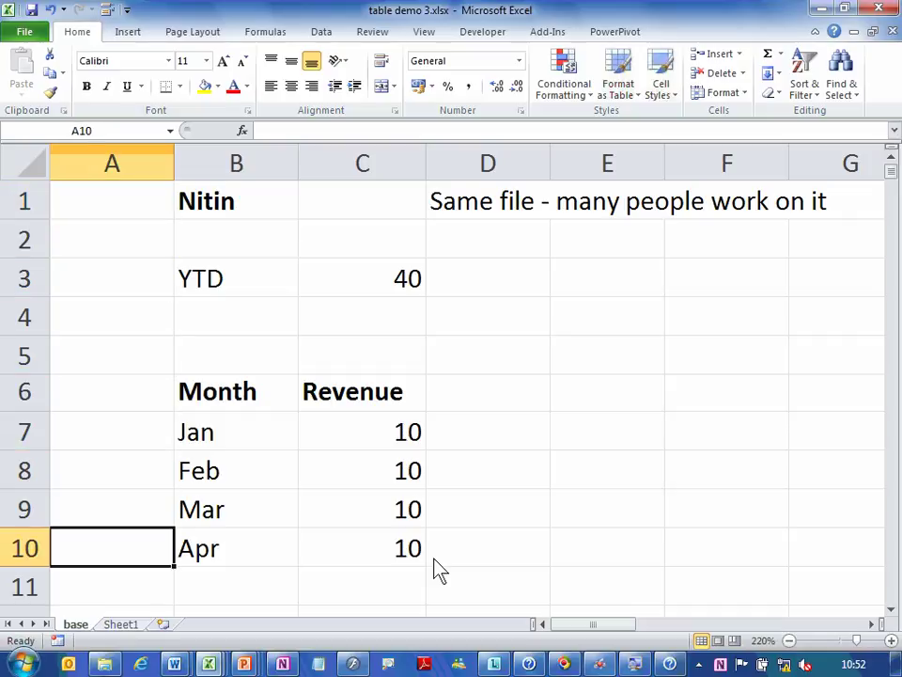
pyautogui.press('Down')
pyautogui.press('Down')
pyautogui.press('Down')
pyautogui.press('Up')
pyautogui.press('Up')
pyautogui.press('Right')
pyautogui.write('M')
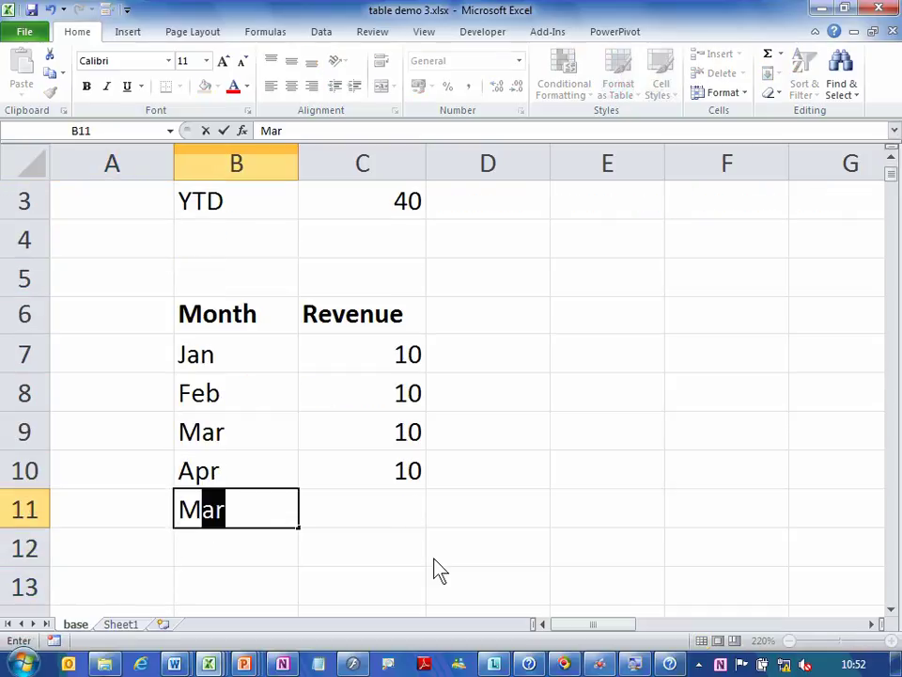
pyautogui.write('ay')
pyautogui.press('Tab')
pyautogui.write('1')
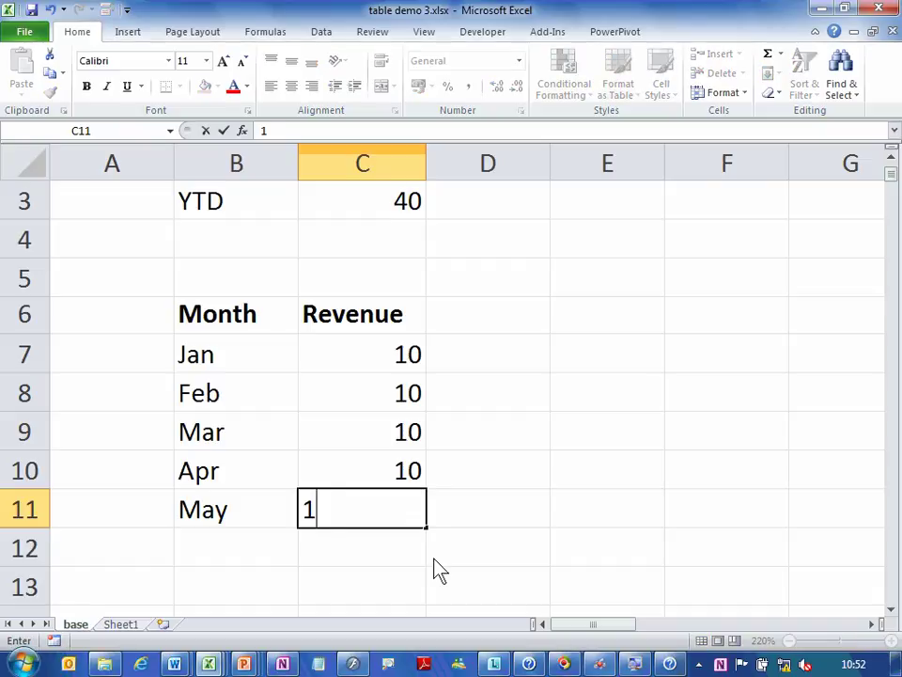
pyautogui.write('000')
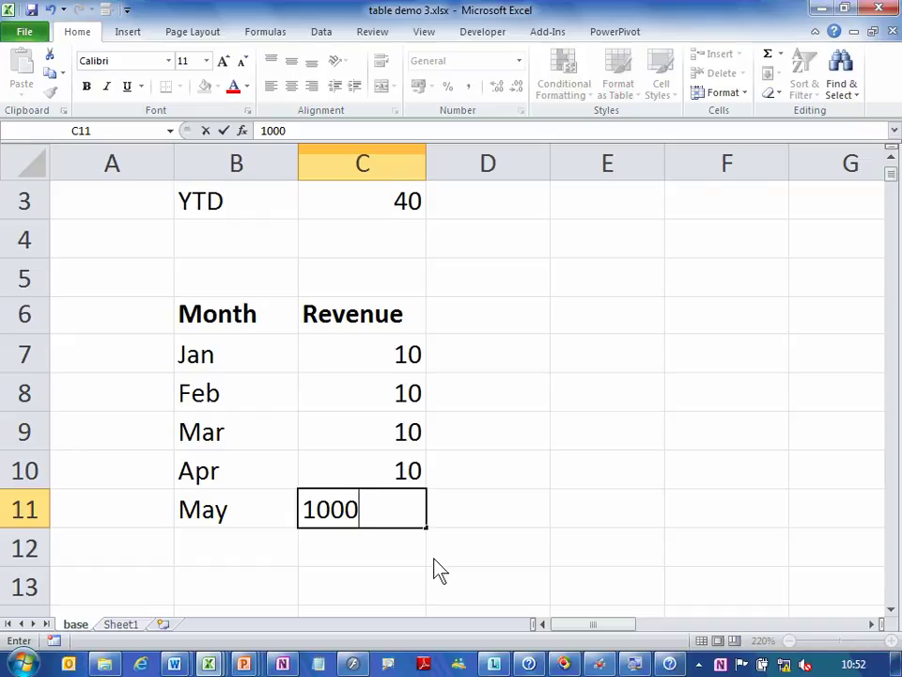
pyautogui.press('Tab')
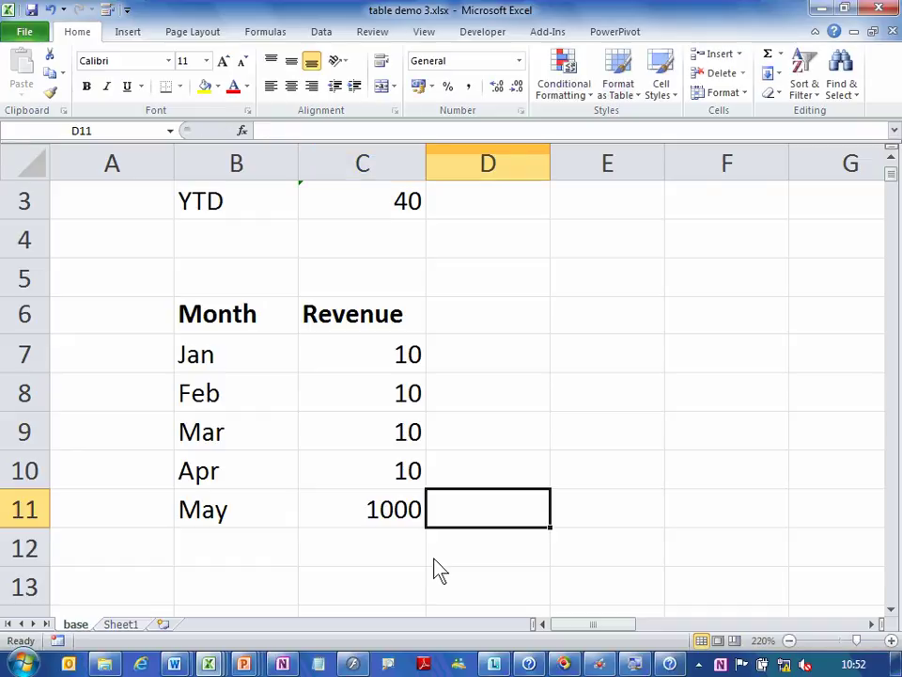
# Extend the YTD formula in C3 to include the May revenue, as =SUM(C7:C11).
pyautogui.press('Up')
pyautogui.press('Up')
pyautogui.press('Up')
pyautogui.press('Up')
pyautogui.press('Up')
pyautogui.press('Up')
pyautogui.press('Up')
pyautogui.press('Up')
pyautogui.press('Left')
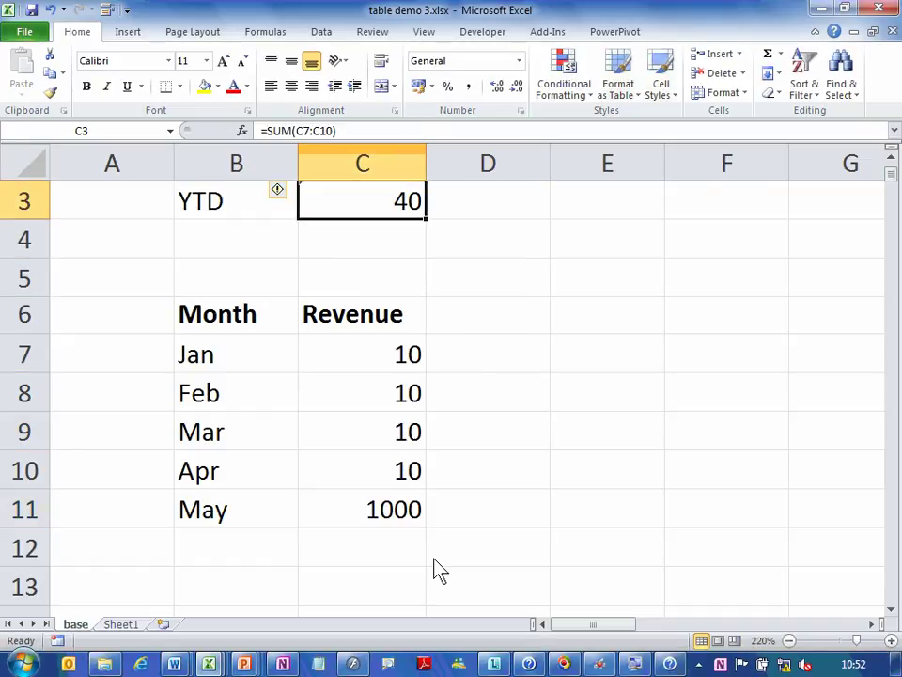
pyautogui.press('F2')
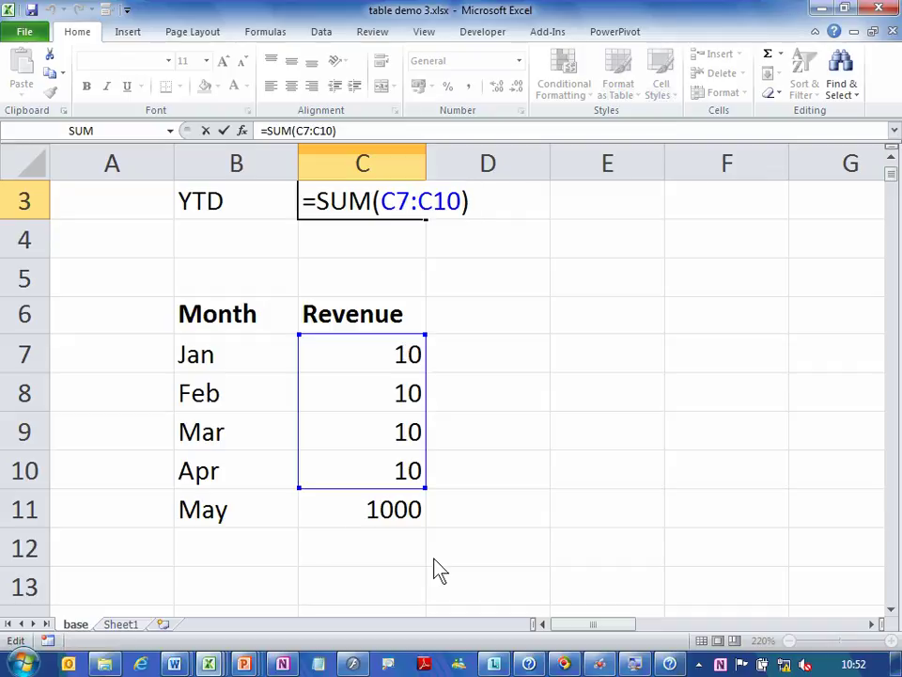
pyautogui.press('BackSpace')
pyautogui.press('BackSpace')
pyautogui.write('1')
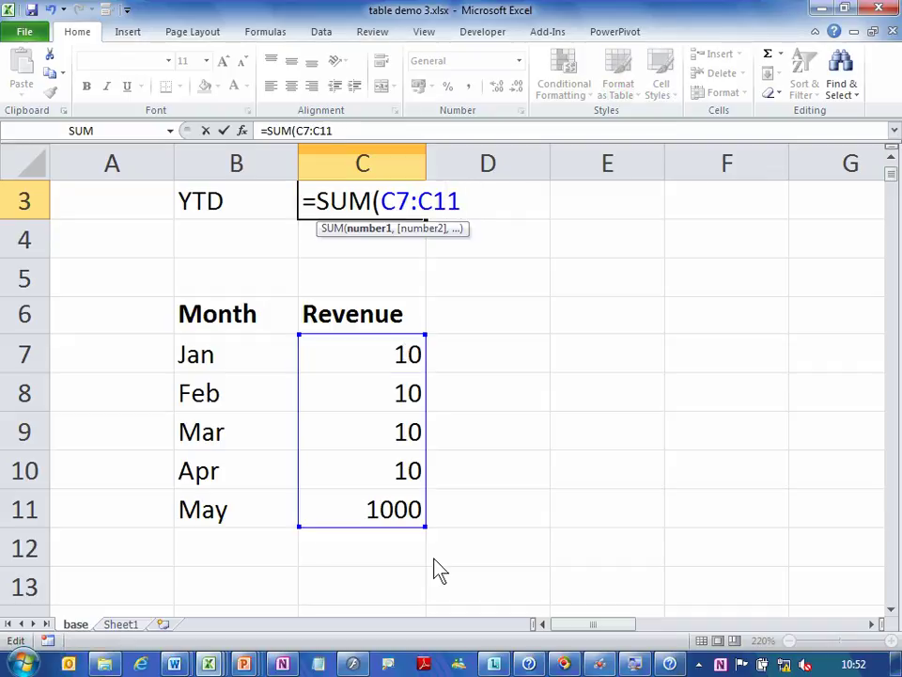
pyautogui.write(')')
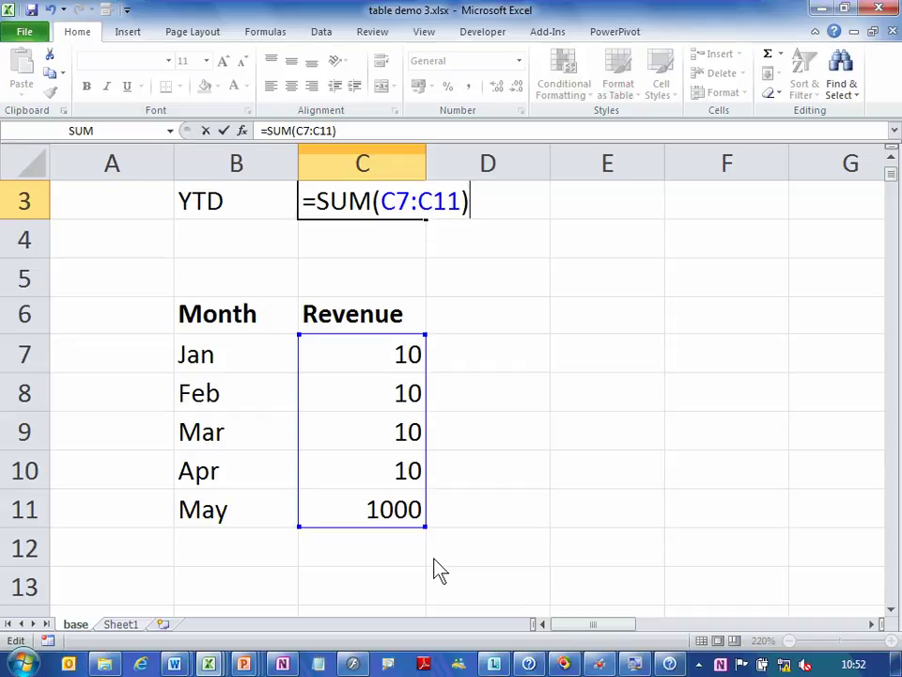
pyautogui.press('Return')
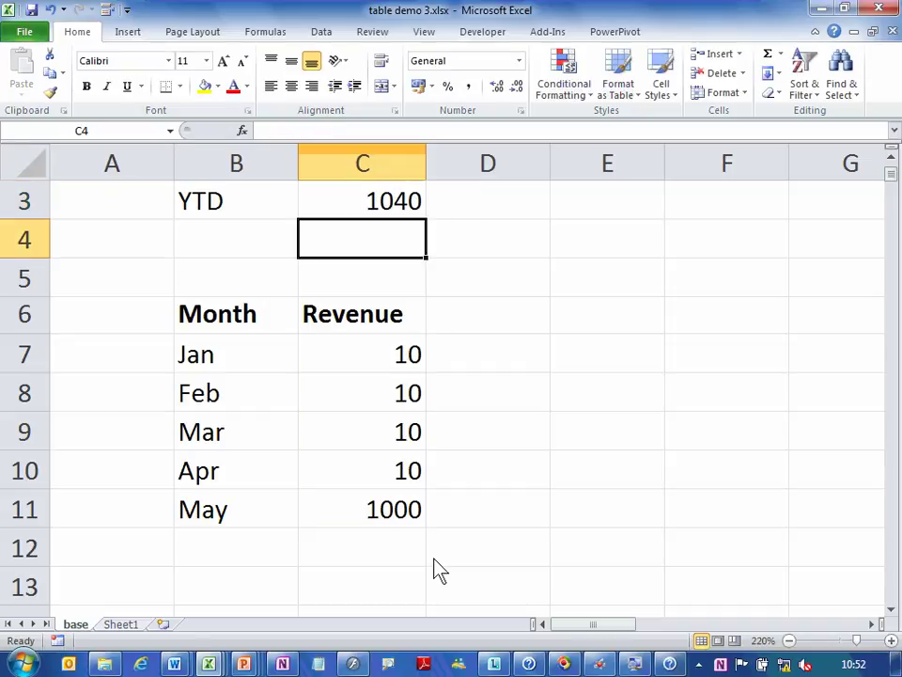
# Enter the note "this is ok" in cell C4, directly below the YTD total.
pyautogui.write('this is ok')
pyautogui.press('Return')
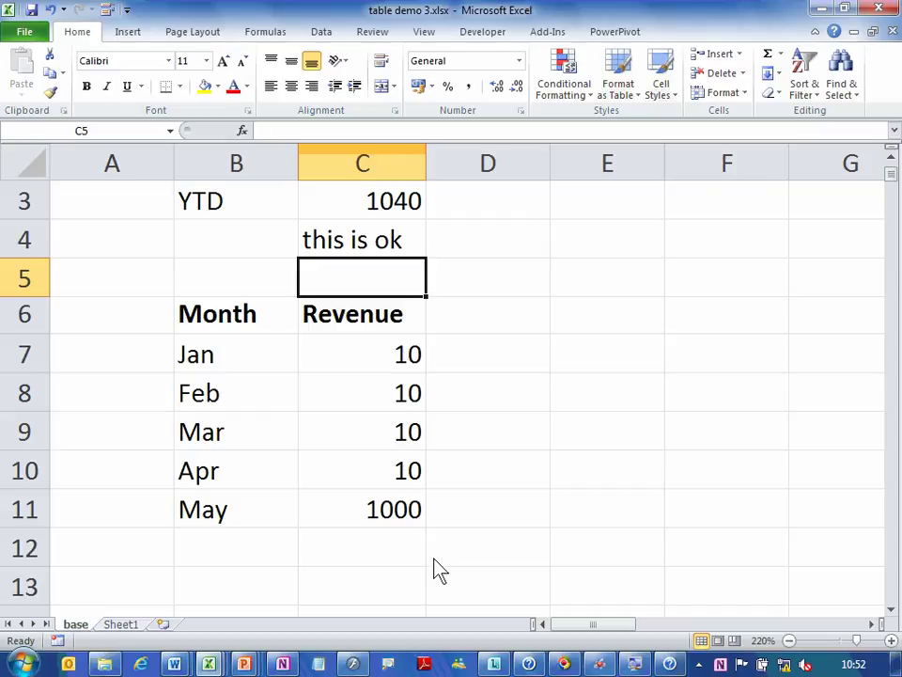
# Enter a note in cell C5 saying that the colleague's change is unknown because she did not tell.
pyautogui.write("I don't know wha")
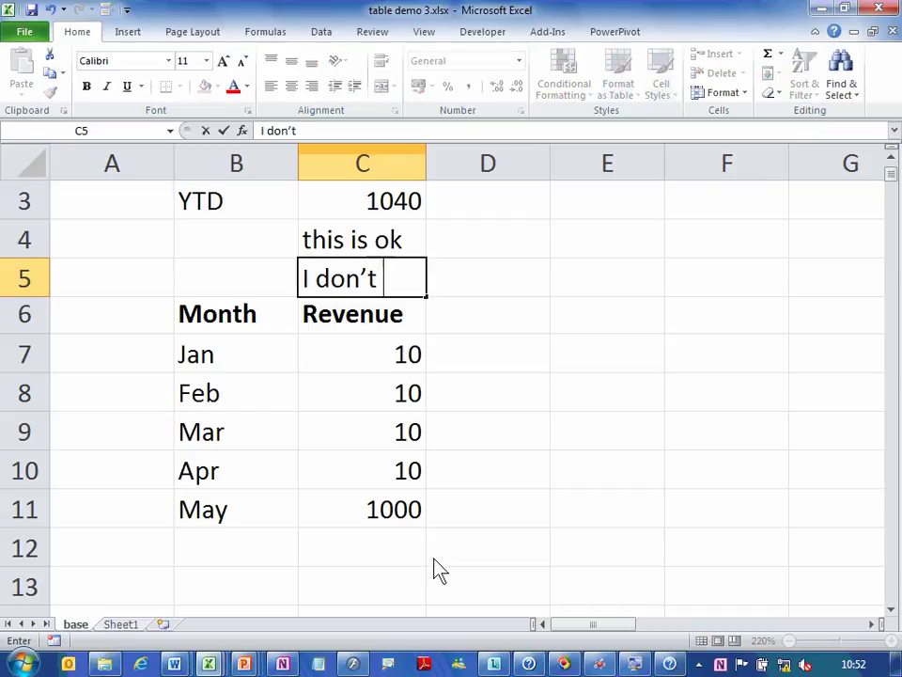
pyautogui.write('t Min')
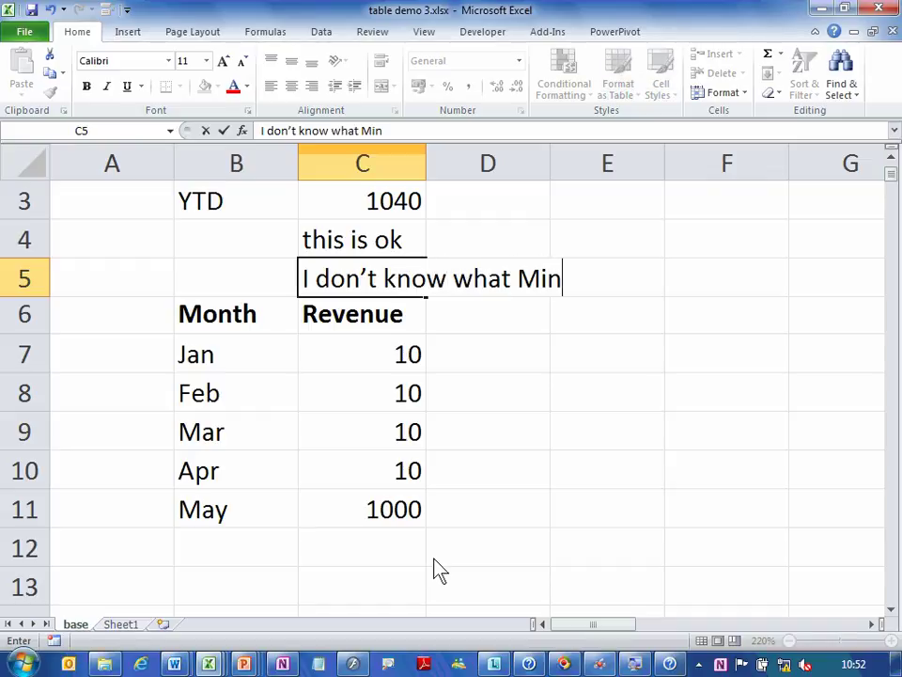
pyautogui.write('h did. ')
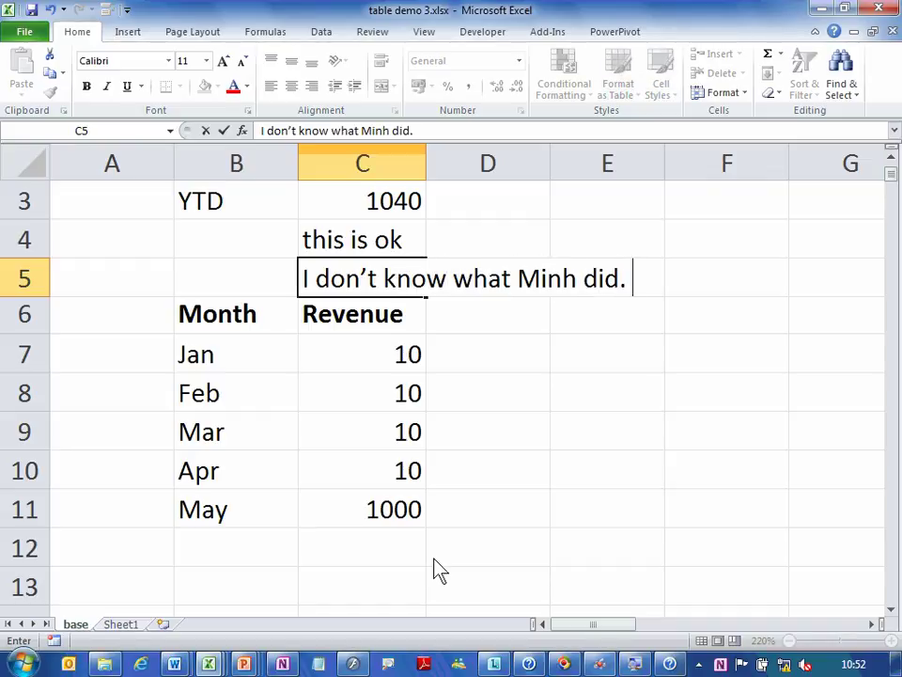
pyautogui.write('She did not tell me.')
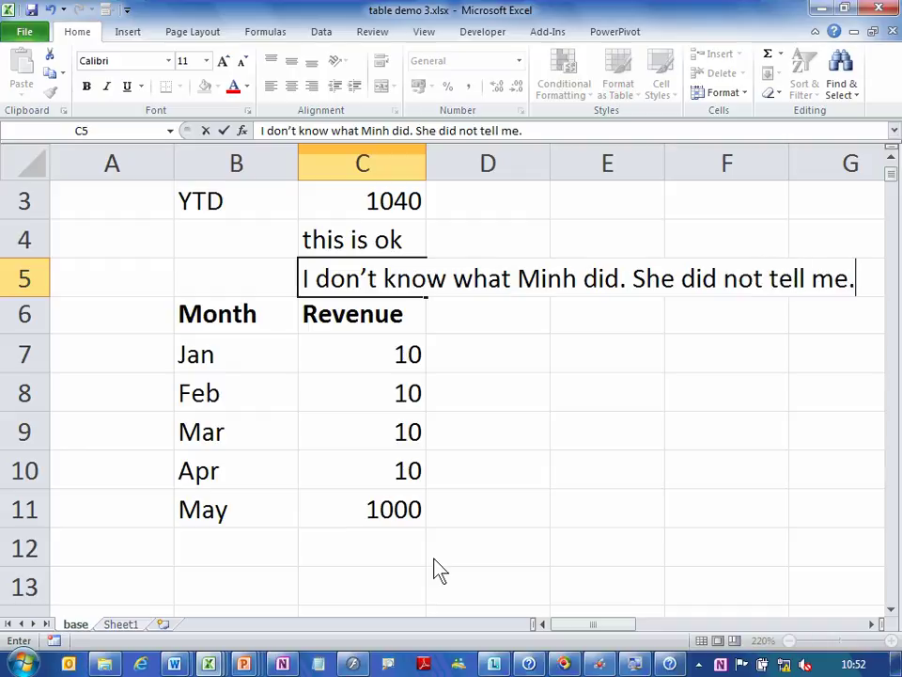
pyautogui.press('Return')
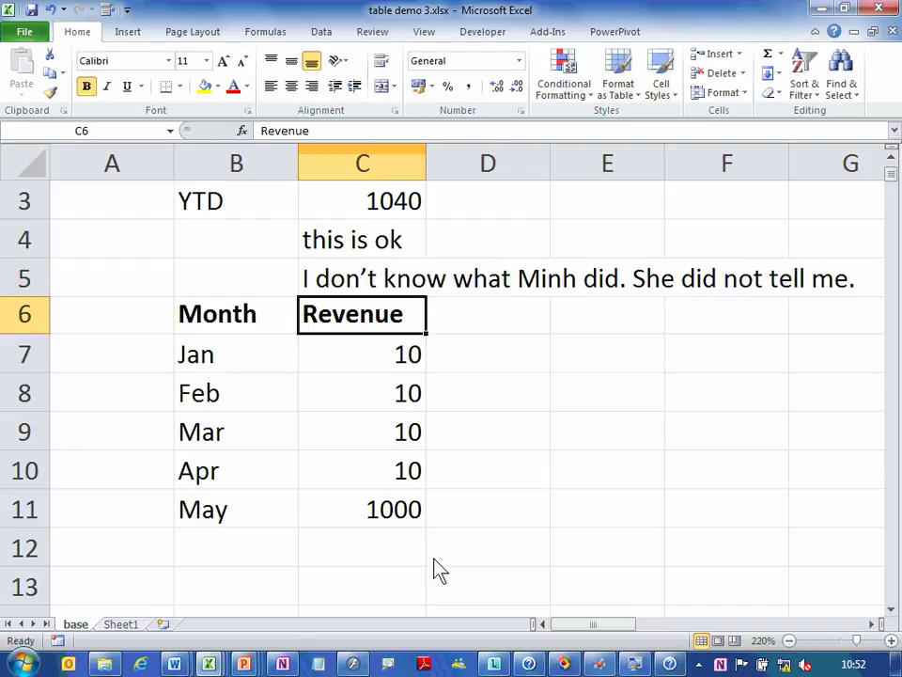
# Replace the note in C5 with "I don't know about her formula. So I don't update it", and clear the cell.
pyautogui.press('Up')
pyautogui.write('I')
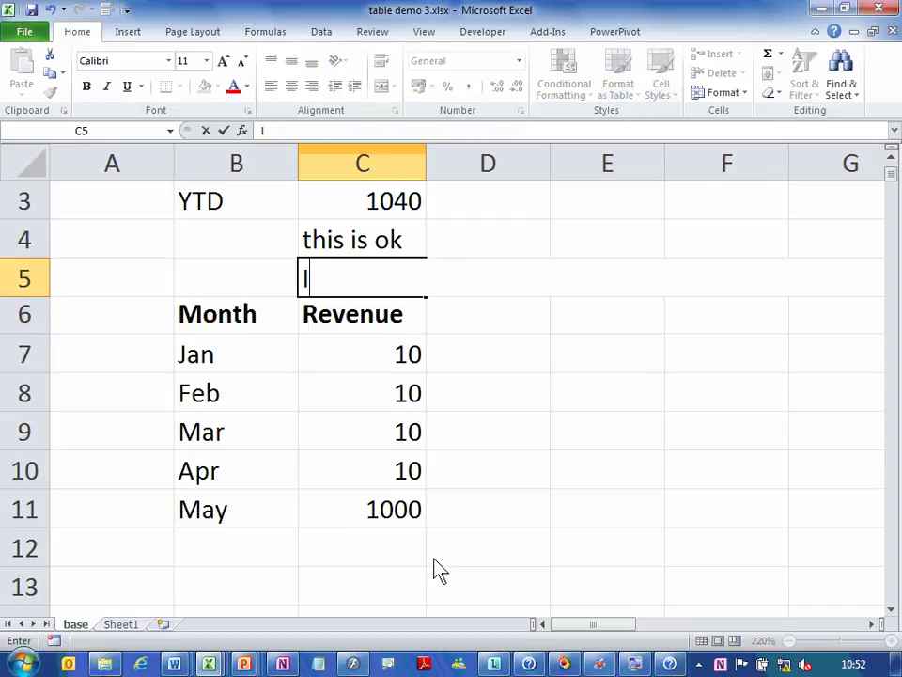
pyautogui.write(" don't know about her for")
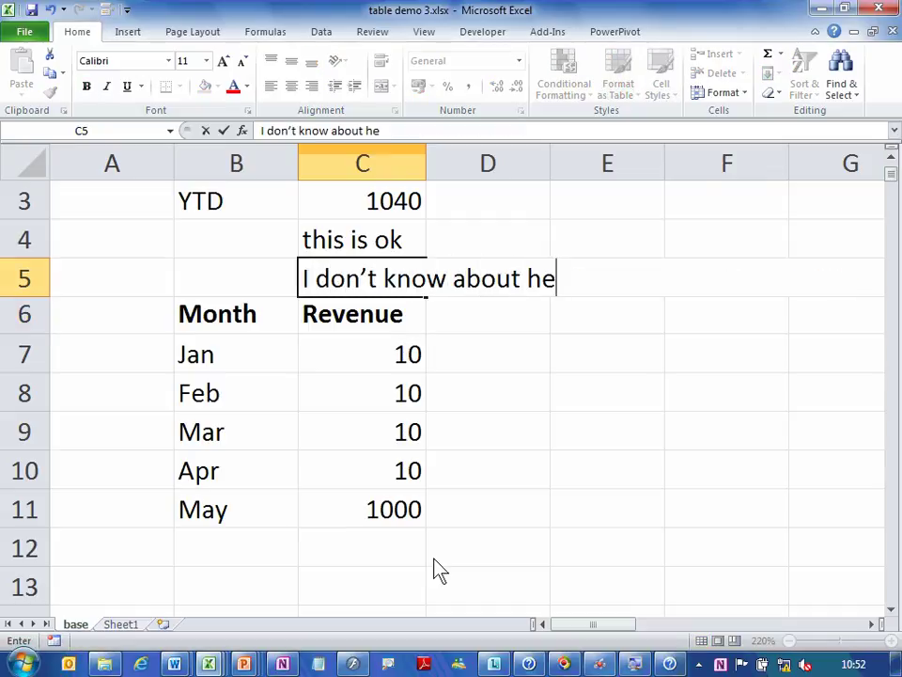
pyautogui.write('mula. So I ')
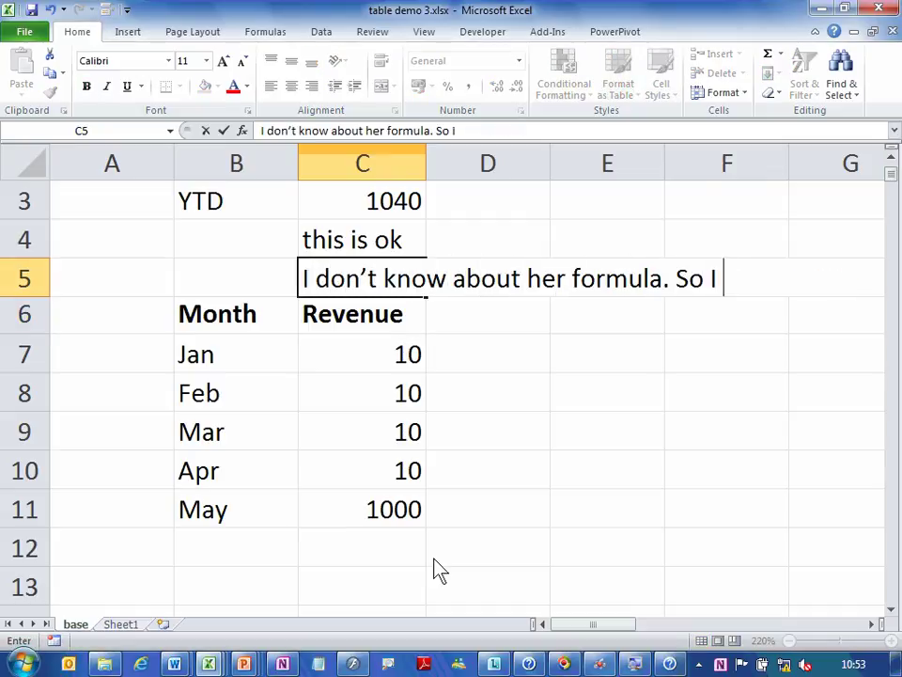
pyautogui.write("don't update it")
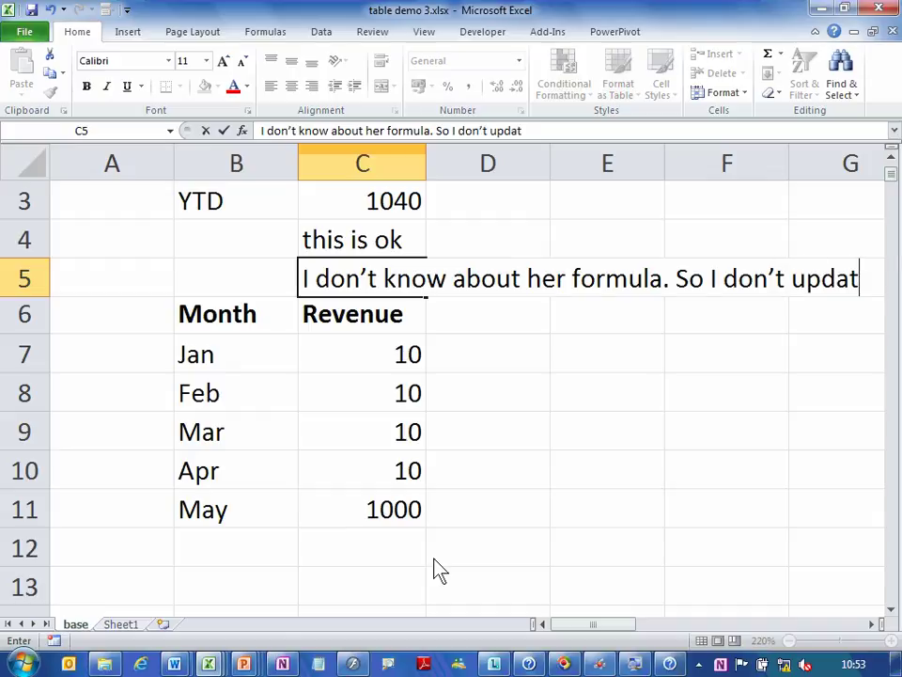
pyautogui.press('Return')
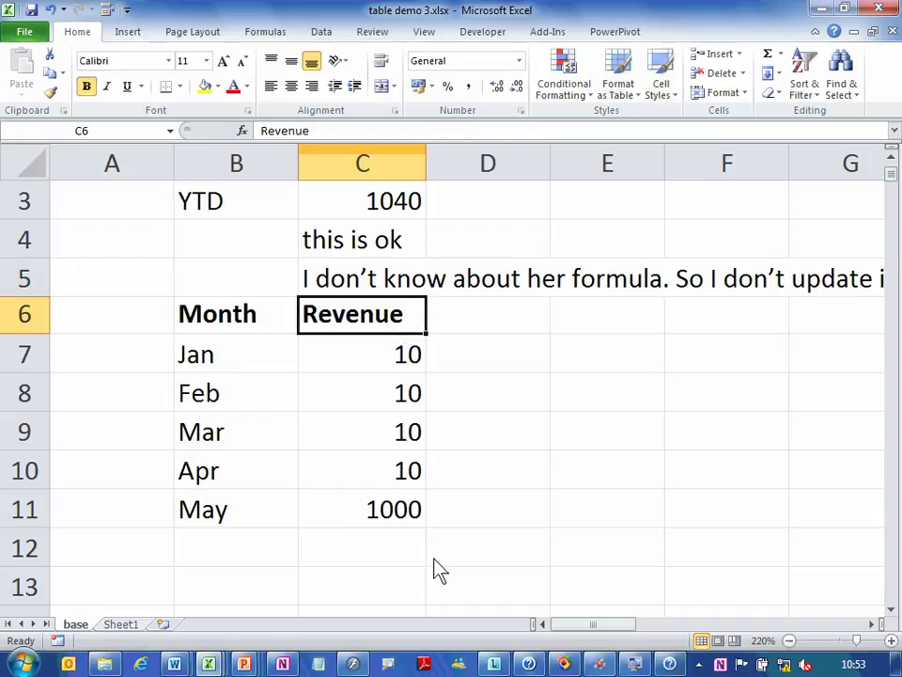
pyautogui.press('Up')
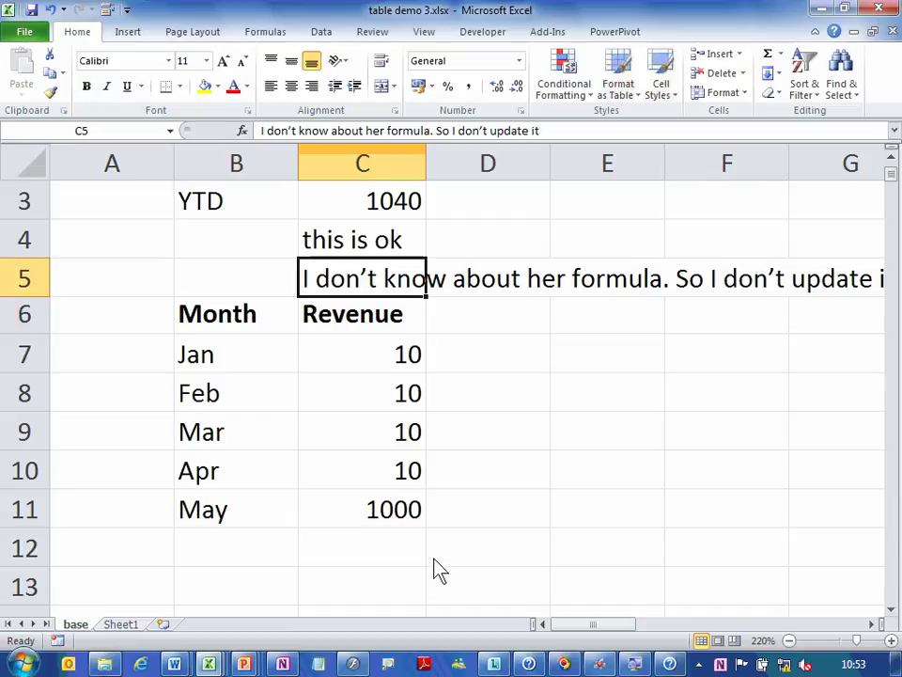
pyautogui.press('Delete')
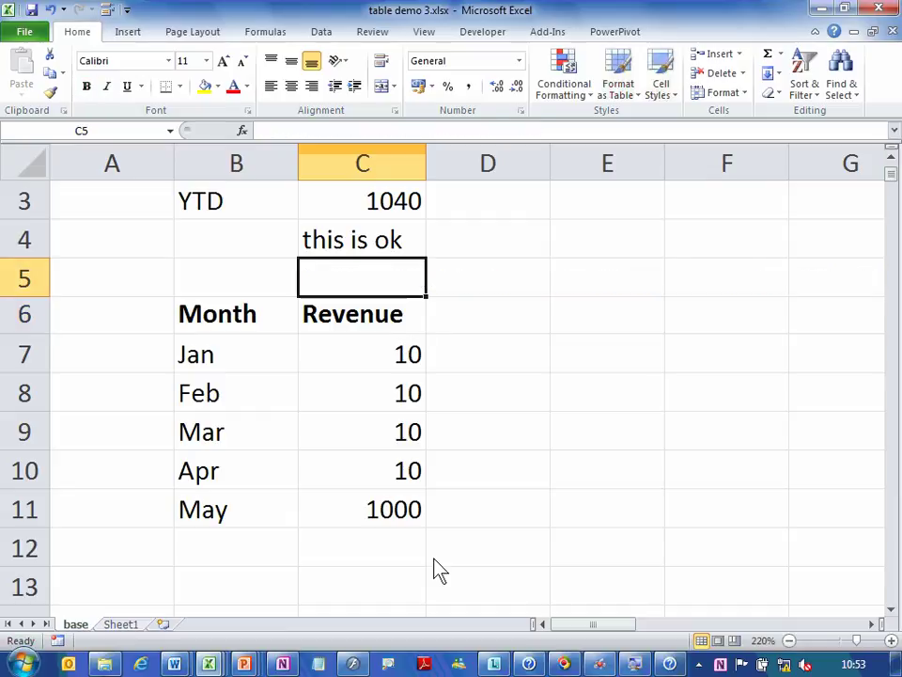
# Replace the note in cell F57, above the bold name, with "now we have dangerous situation".
pyautogui.press('pagedown')
pyautogui.press('pagedown')
pyautogui.press('pagedown')
pyautogui.press('pagedown')
pyautogui.press('pagedown')
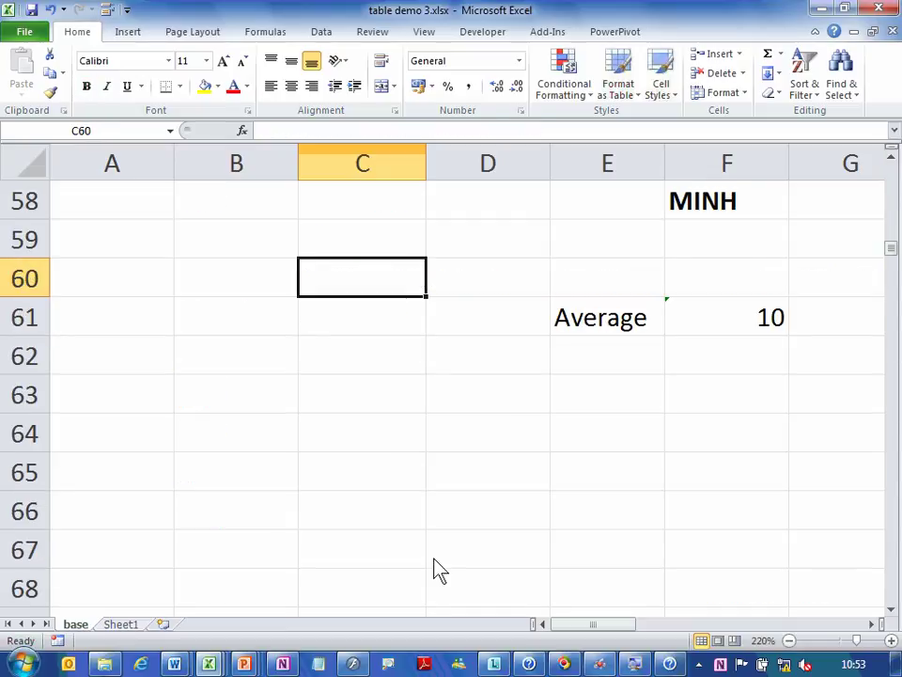
pyautogui.press('Up')
pyautogui.press('Up')
pyautogui.press('Up')
pyautogui.press('Up')
pyautogui.press('Right')
pyautogui.press('Right')
pyautogui.press('Right')
pyautogui.press('Right')
pyautogui.press('Right')
pyautogui.press('Right')
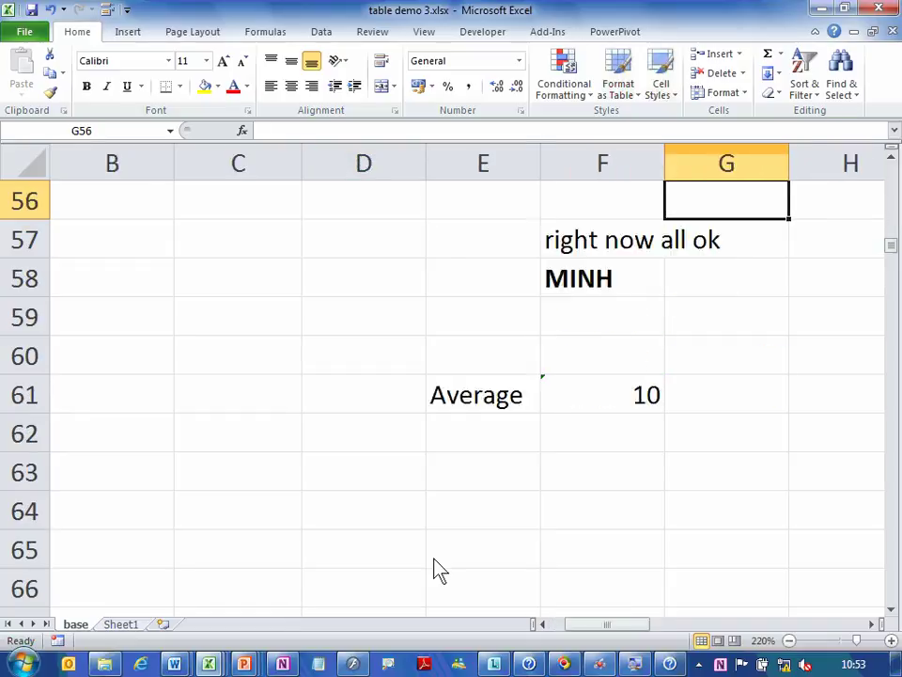
pyautogui.press('Left')
pyautogui.press('Left')
pyautogui.press('Down')
pyautogui.press('Left')
pyautogui.press('Down')
pyautogui.press('Up')
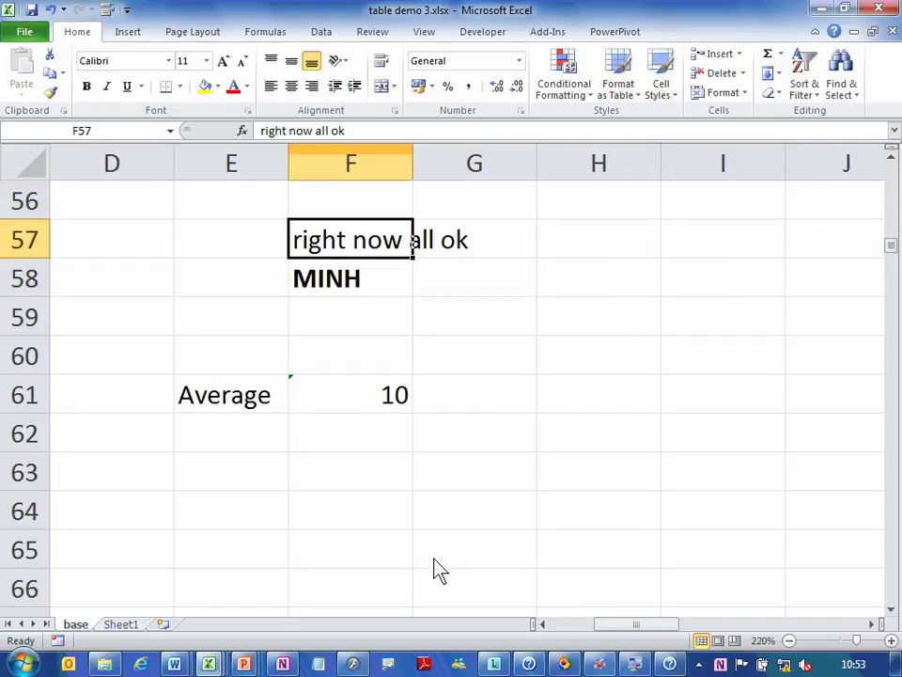
pyautogui.write('now we have')
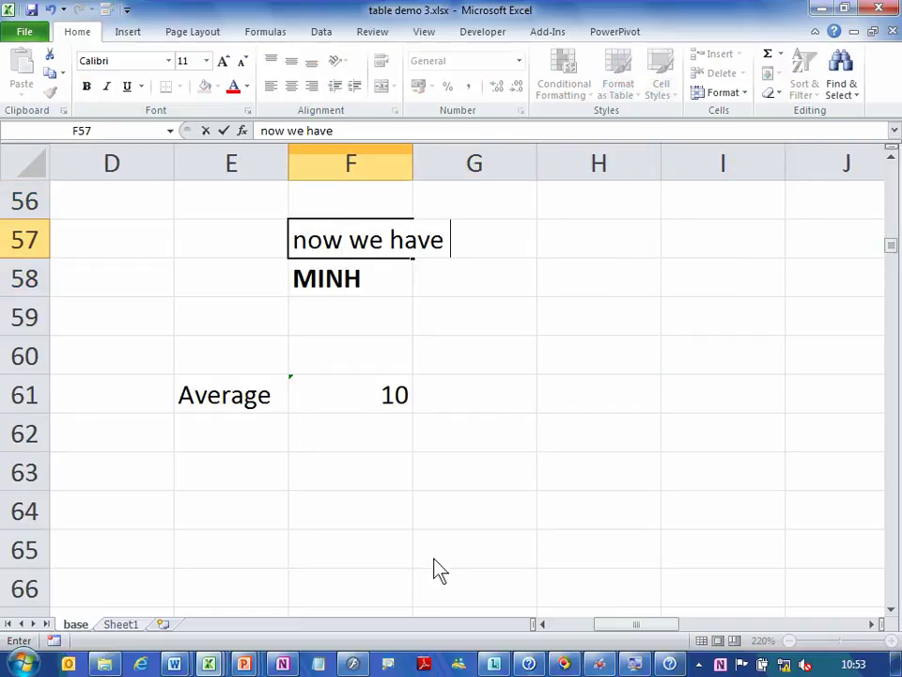
pyautogui.write(' dange')
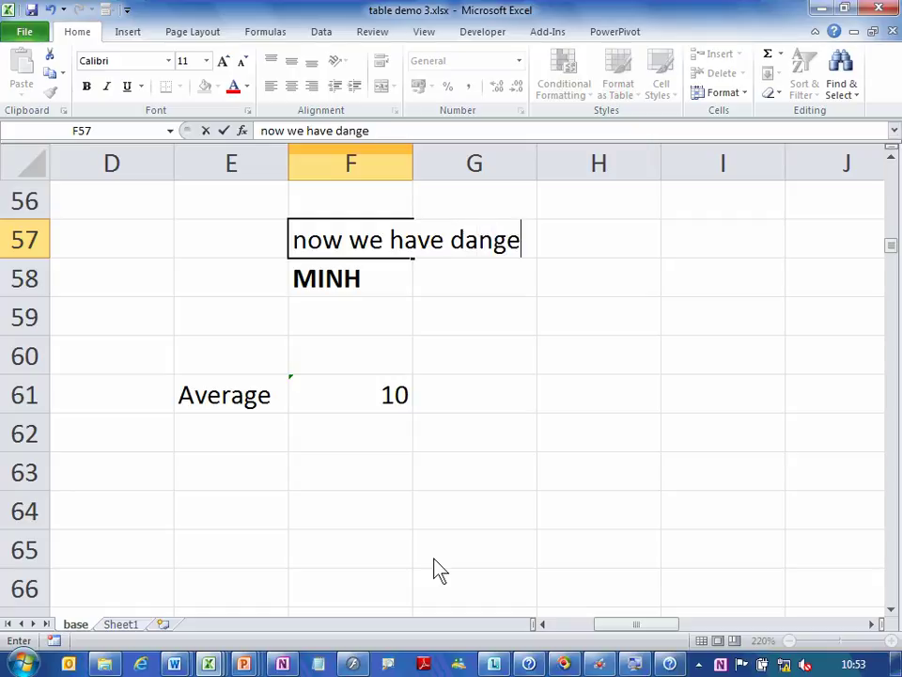
pyautogui.write('rous situation')
pyautogui.press('Return')
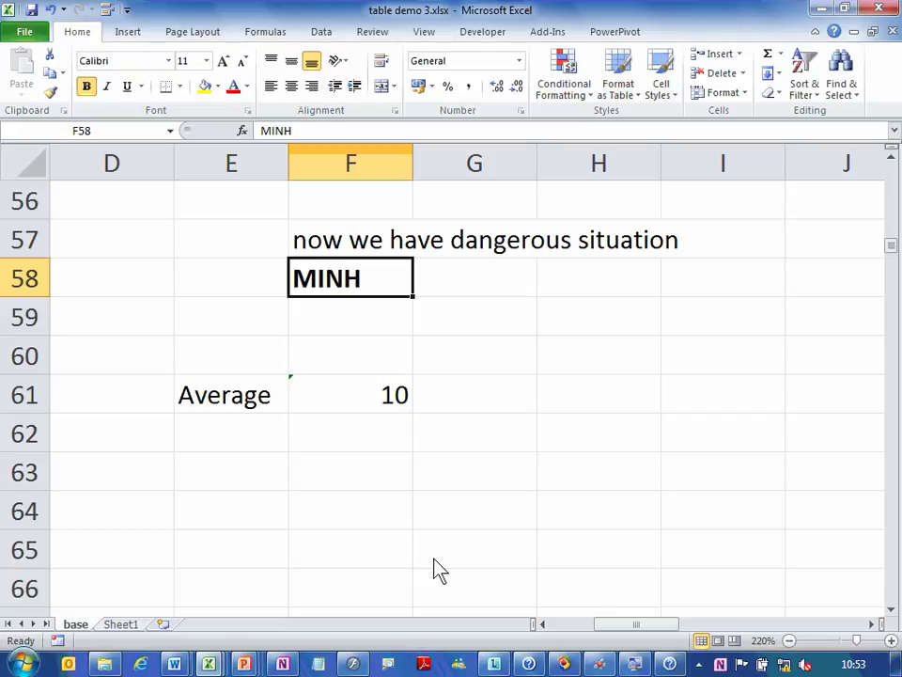
# Examine which range the Average formula in cell F61 refers to, leaving the formula unmodified.
pyautogui.press('Down')
pyautogui.press('Down')
pyautogui.press('Down')
pyautogui.press('F2')
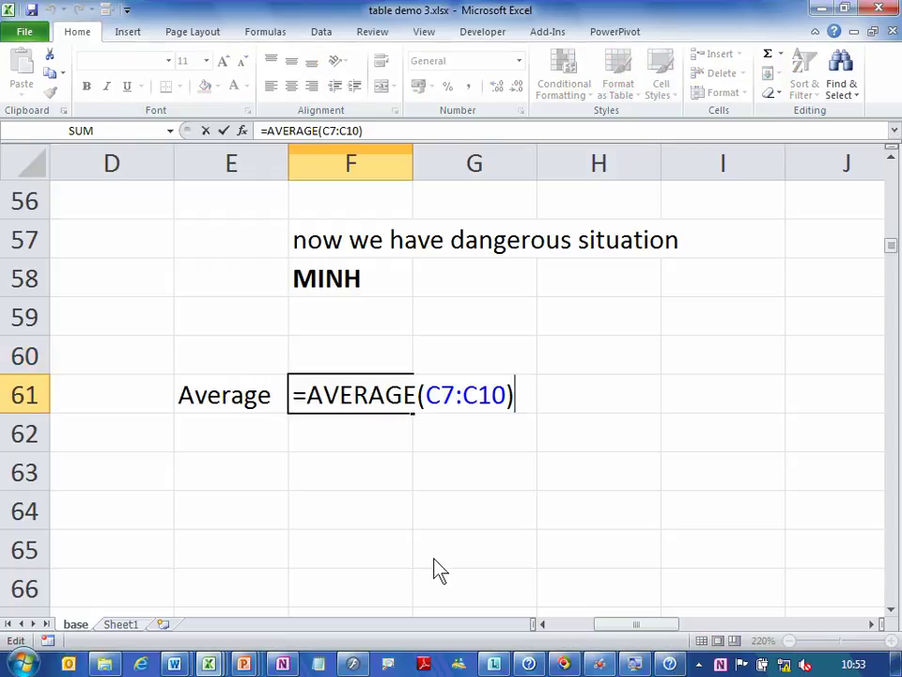
pyautogui.hotkey('ctrl', 'Return')
# Enter the note "all decisions are now WRONG" in cell F62, directly below the average.
pyautogui.press('Down')
pyautogui.write('a')
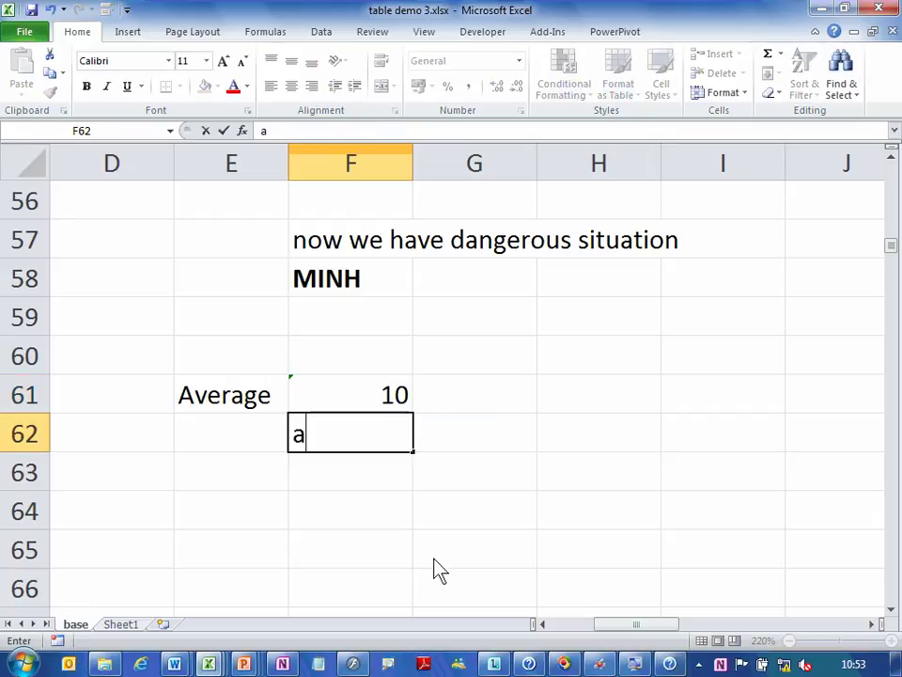
pyautogui.write('ll decisions are n')
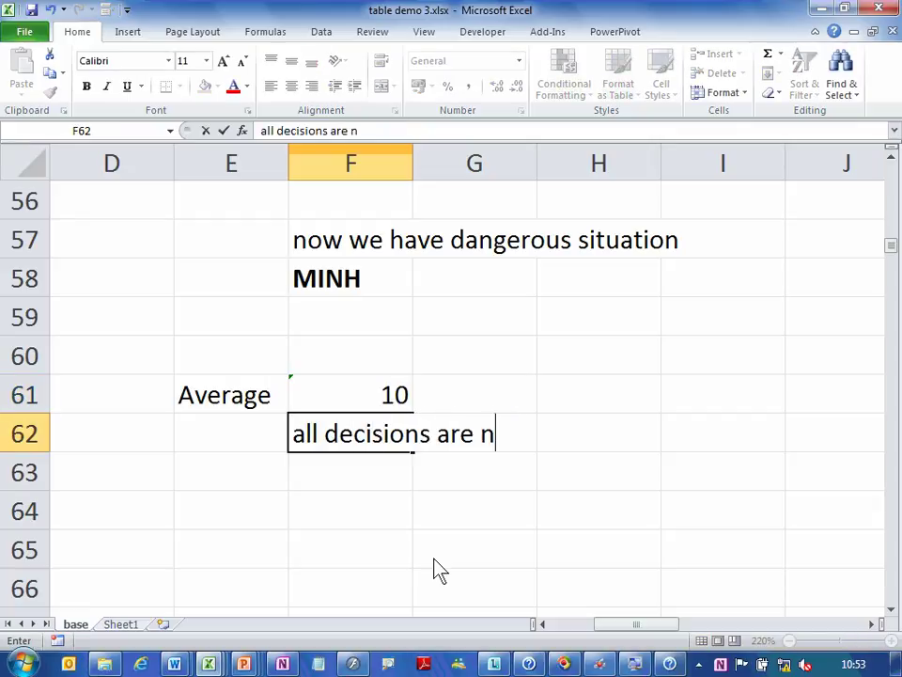
pyautogui.write('ow WRONG')
pyautogui.press('Return')
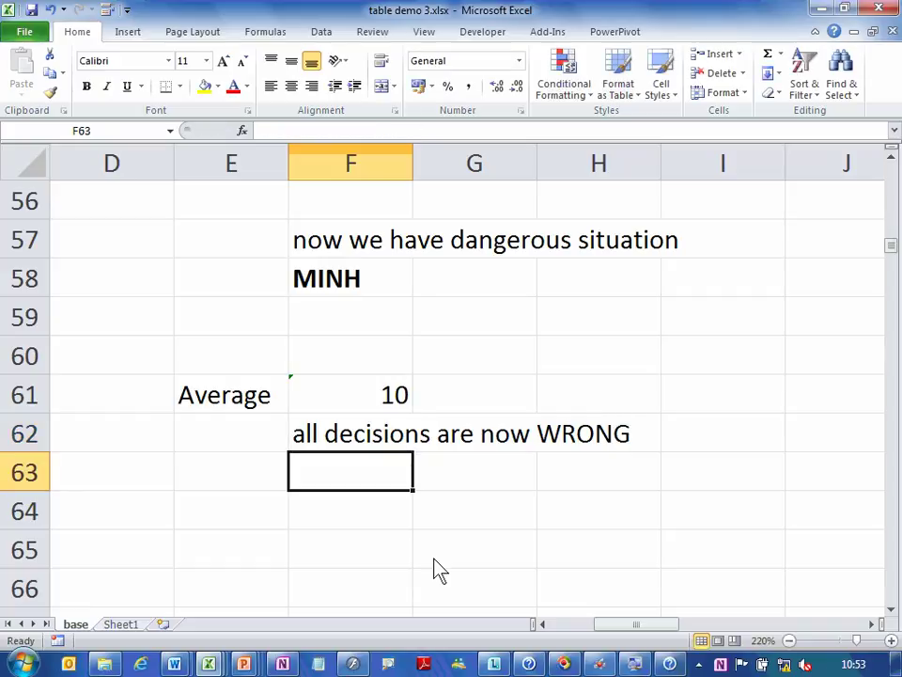
# Format the note in cell F62 with a red font colour and enlarge its text to size 18.
pyautogui.press('Up')
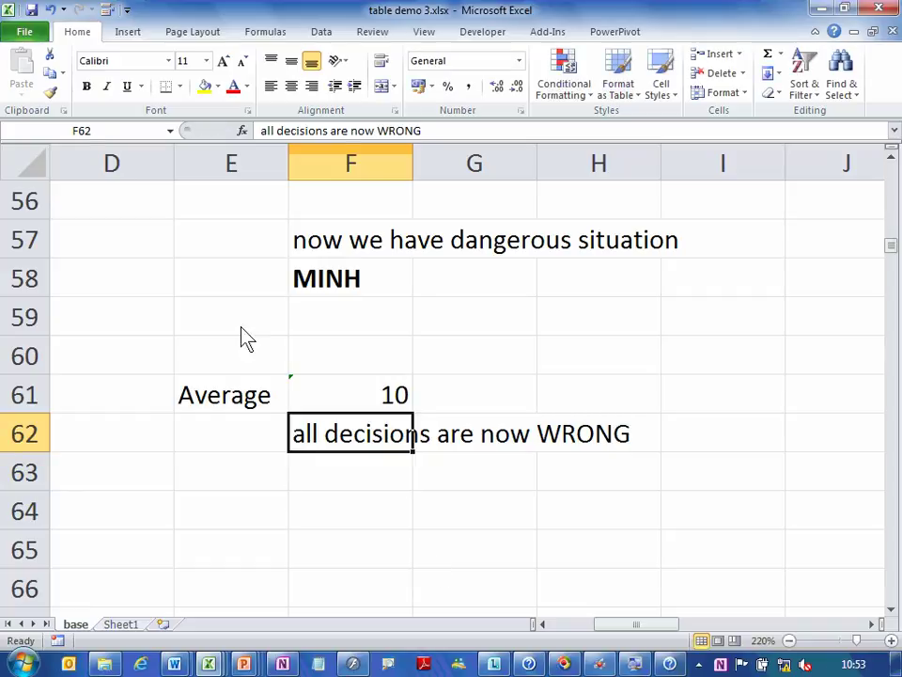
pyautogui.click(233, 85)
pyautogui.click(223, 61)
pyautogui.click(224, 62)
pyautogui.click(224, 62)
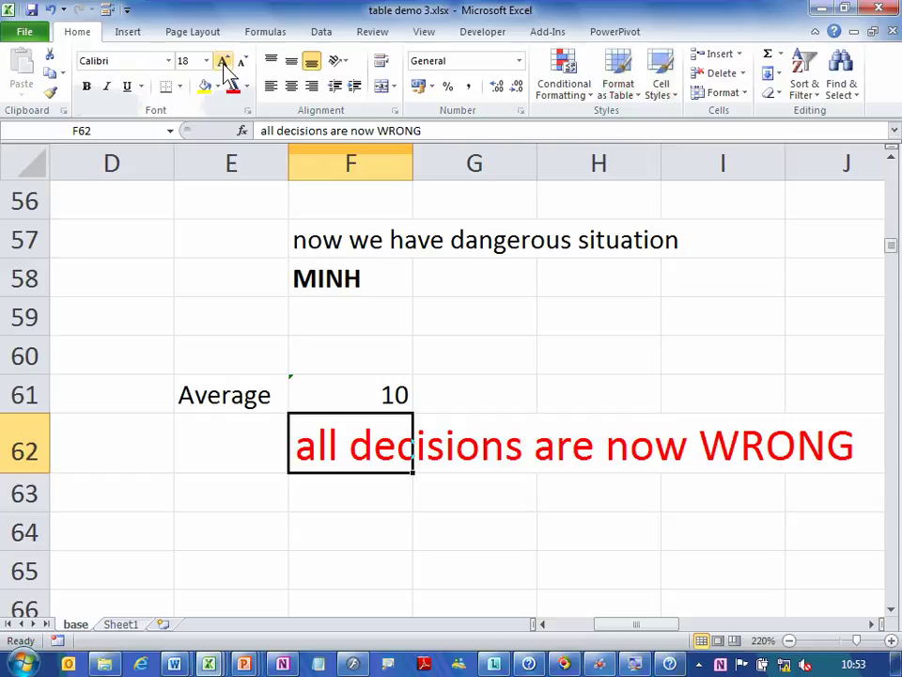
# Replace the text of cell F62 with the question "whose fault? Excel?".
pyautogui.write('whose f')
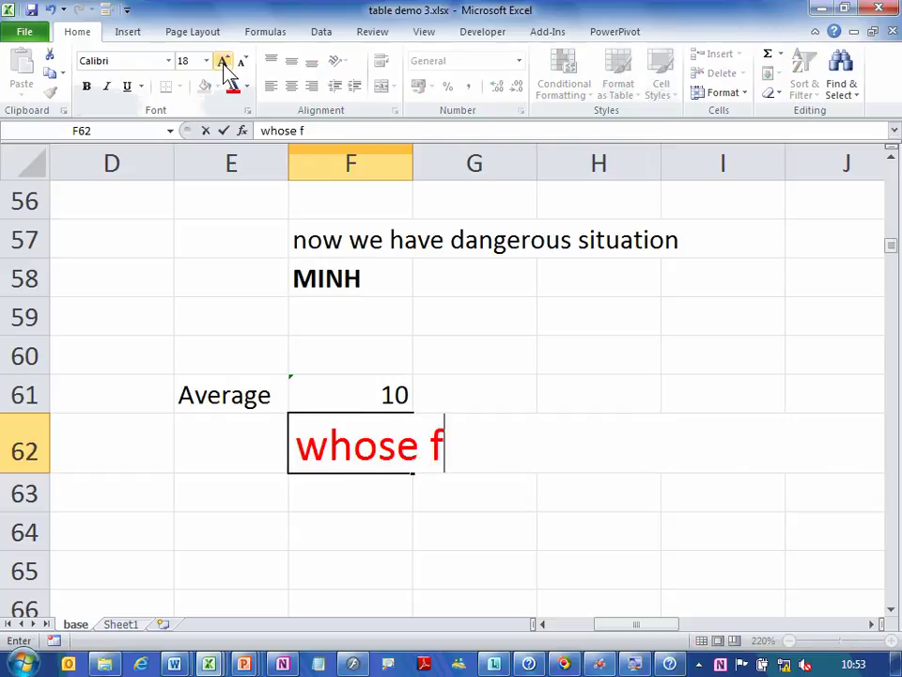
pyautogui.write('ault? Exce3')
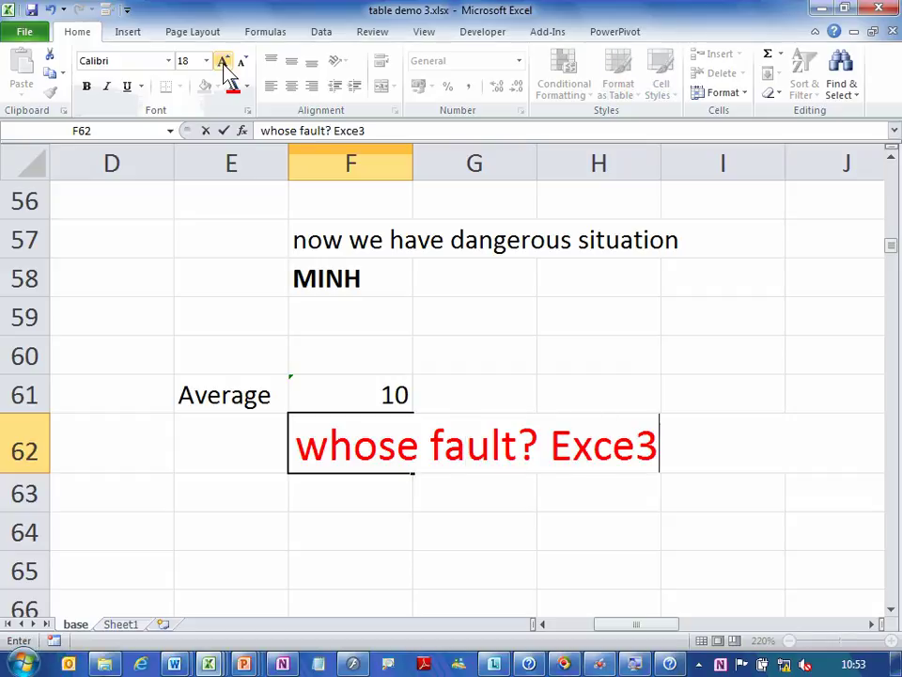
pyautogui.press('BackSpace')
pyautogui.write(';l')
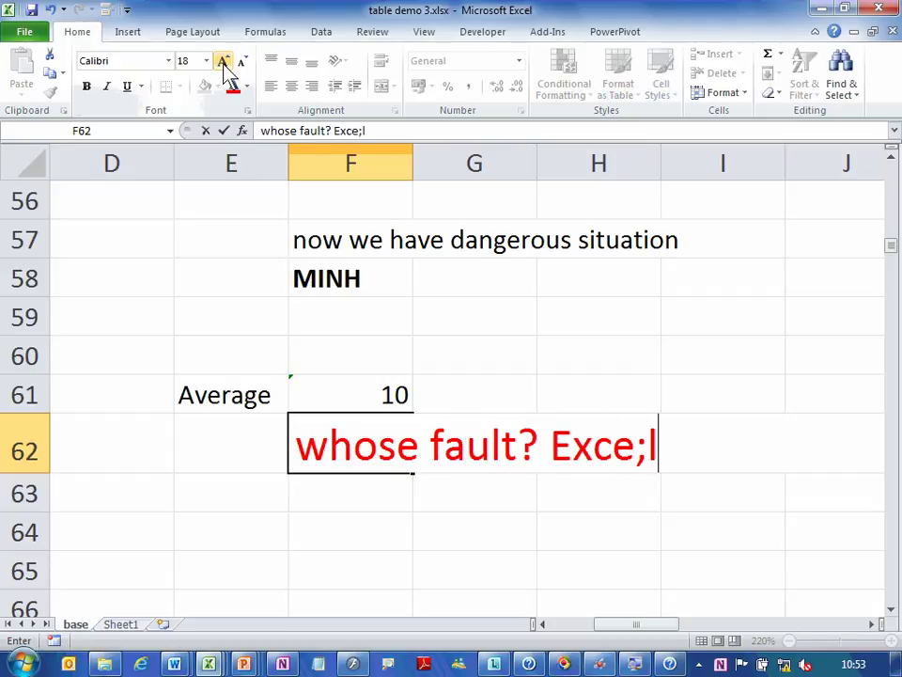
pyautogui.press('BackSpace')
pyautogui.press('BackSpace')
pyautogui.write('l?')
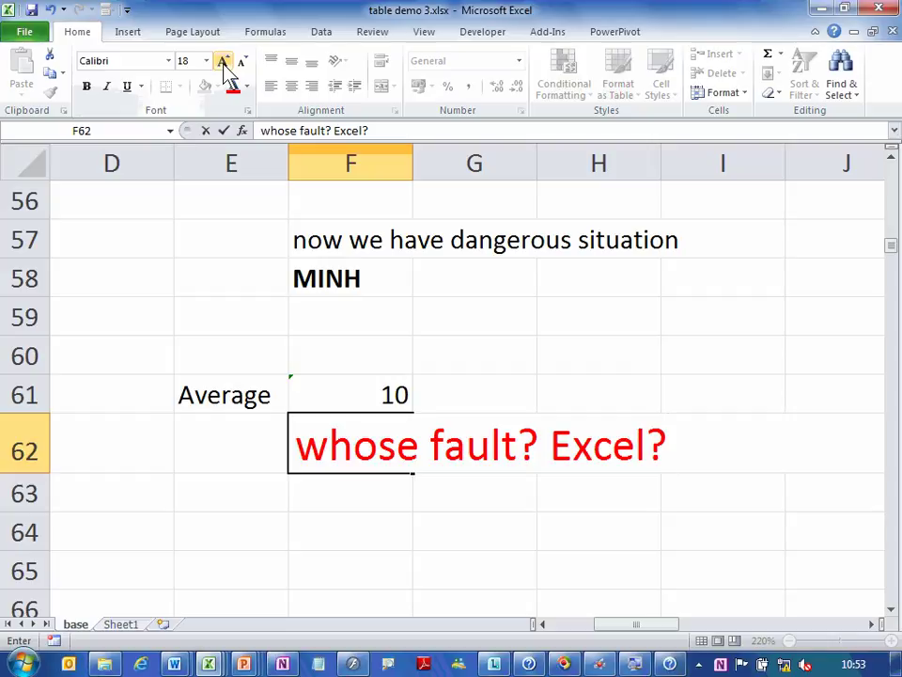
# Change the answer in the F62 note so that it reads "whose fault? Microsoft?".
pyautogui.press('BackSpace')
pyautogui.press('BackSpace')
pyautogui.press('BackSpace')
pyautogui.press('BackSpace')
pyautogui.press('BackSpace')
pyautogui.press('BackSpace')
pyautogui.write('Micr')
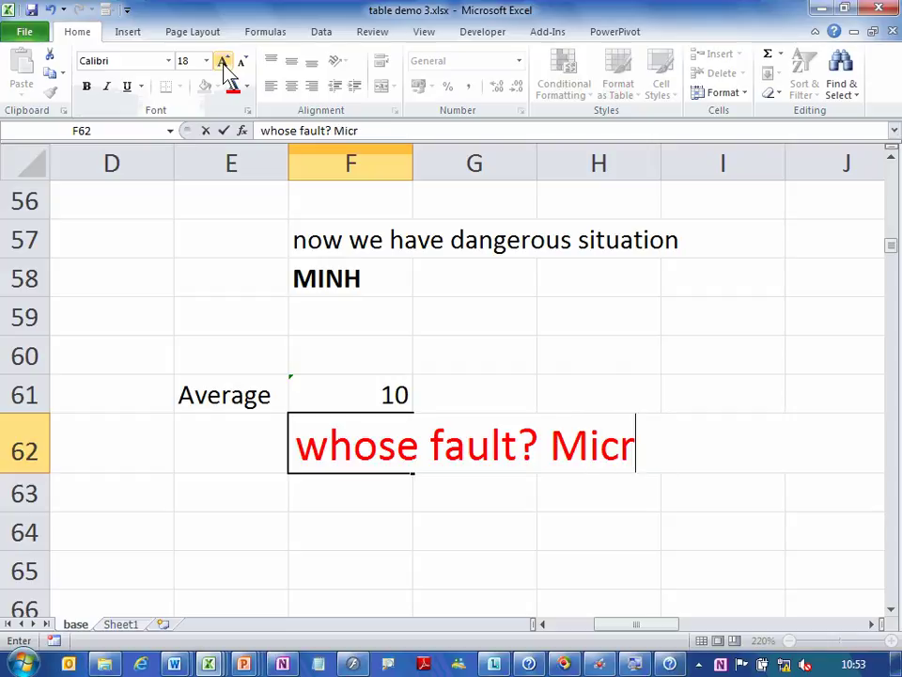
pyautogui.write('osoft?')
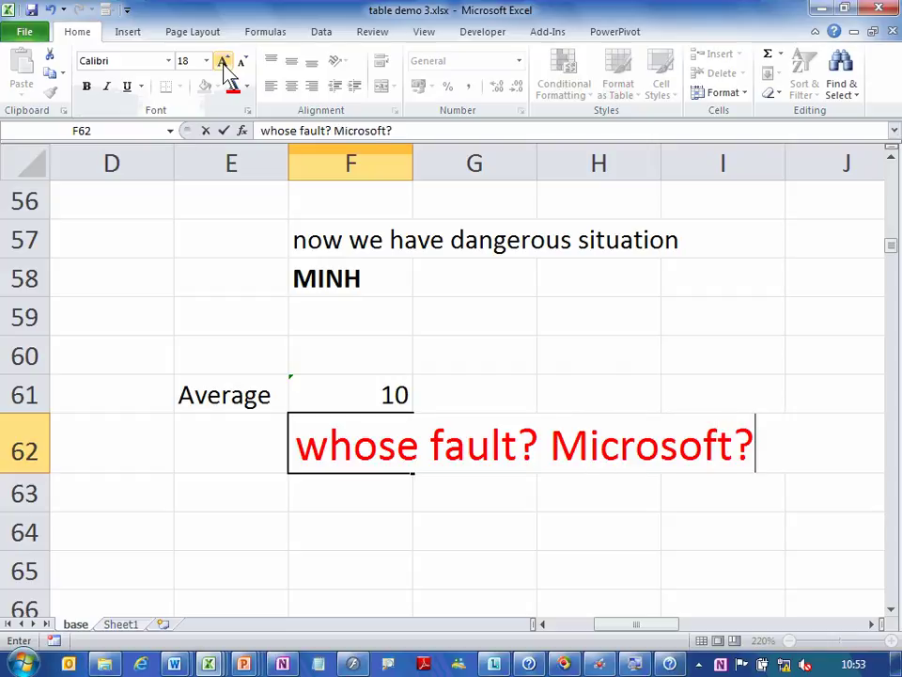
# Replace "Microsoft?" in the F62 note with the colleague's first name and commit the entry.
pyautogui.press('BackSpace')
pyautogui.press('BackSpace')
pyautogui.press('BackSpace')
pyautogui.press('BackSpace')
pyautogui.press('BackSpace')
pyautogui.press('BackSpace')
pyautogui.press('BackSpace')
pyautogui.press('BackSpace')
pyautogui.press('BackSpace')
pyautogui.press('BackSpace')
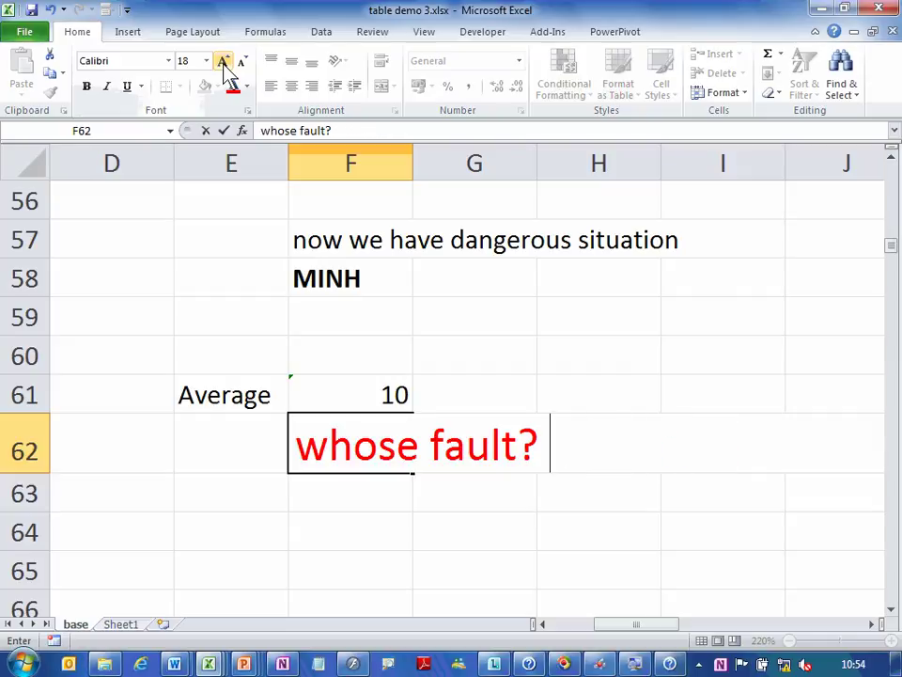
pyautogui.write('Nitin')
pyautogui.press('BackSpace')
pyautogui.press('BackSpace')
pyautogui.press('BackSpace')
pyautogui.press('BackSpace')
pyautogui.press('BackSpace')
pyautogui.write('Minh')
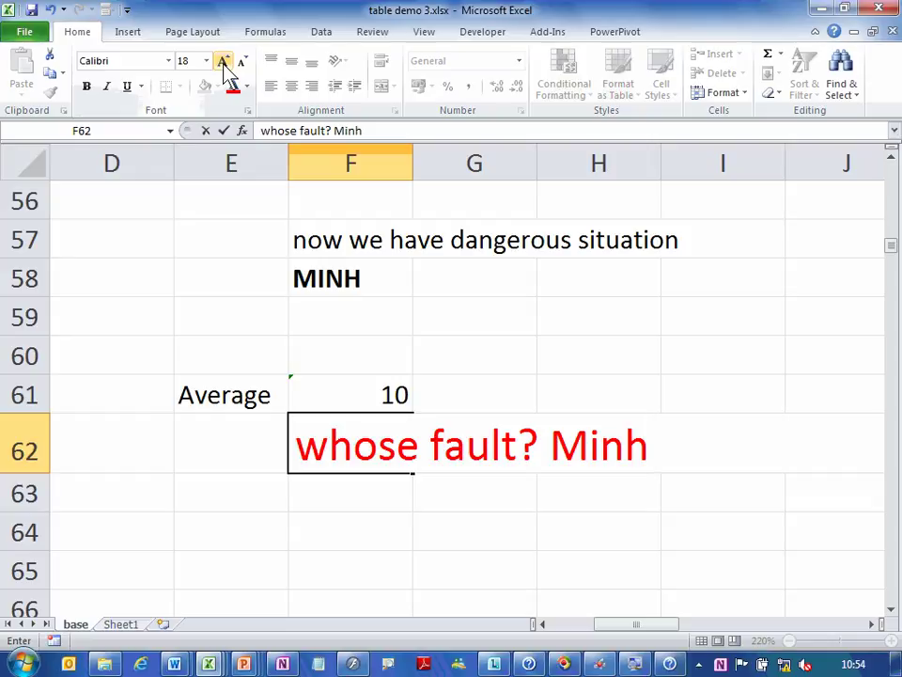
pyautogui.press('Left')
pyautogui.press('Left')
pyautogui.press('Right')
pyautogui.press('Right')
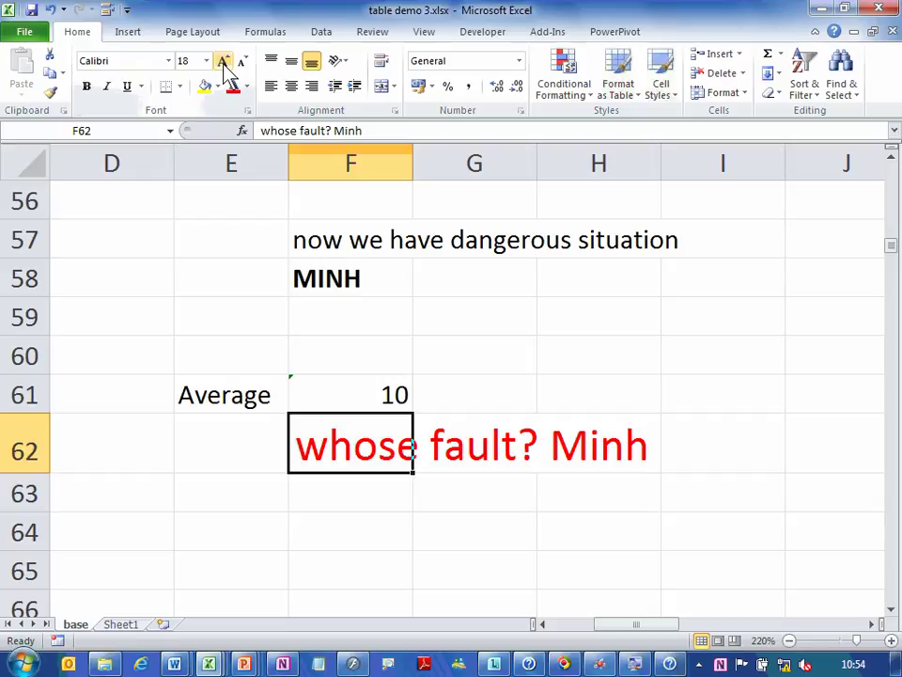
# Replace the text of cell F62 with "excel is showing her warning" and commit the entry.
pyautogui.write('excel is sho')
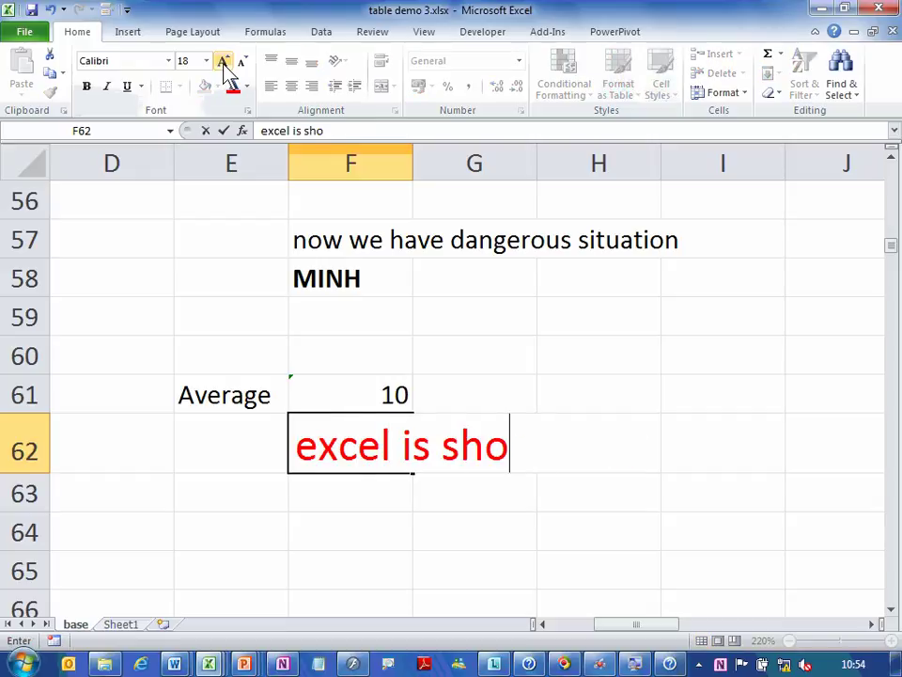
pyautogui.write('wing herr')
pyautogui.press('BackSpace')
pyautogui.press('BackSpace')
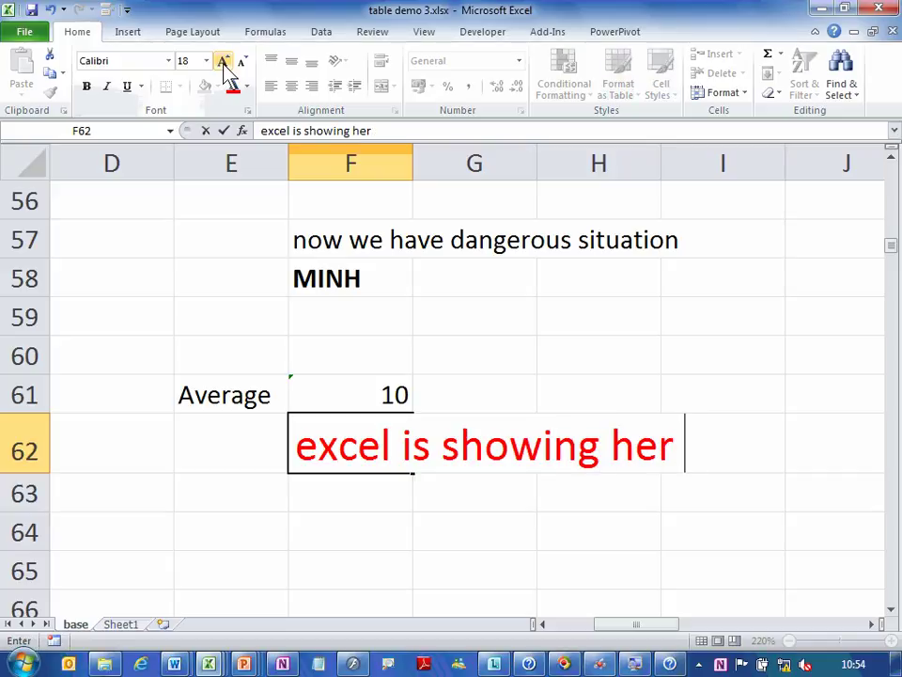
pyautogui.write('warning')
pyautogui.press('Return')
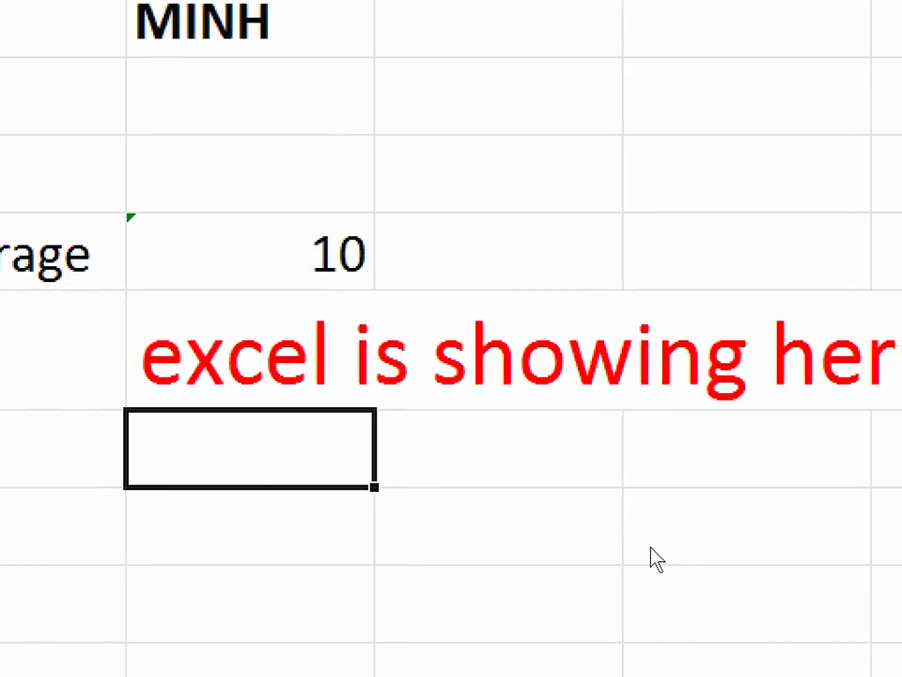
# Write a three-line note in F63: the colleague's first name plus "does not know what that", "Green thing means", "What I don't know I don't need".
pyautogui.write('Minh does n')
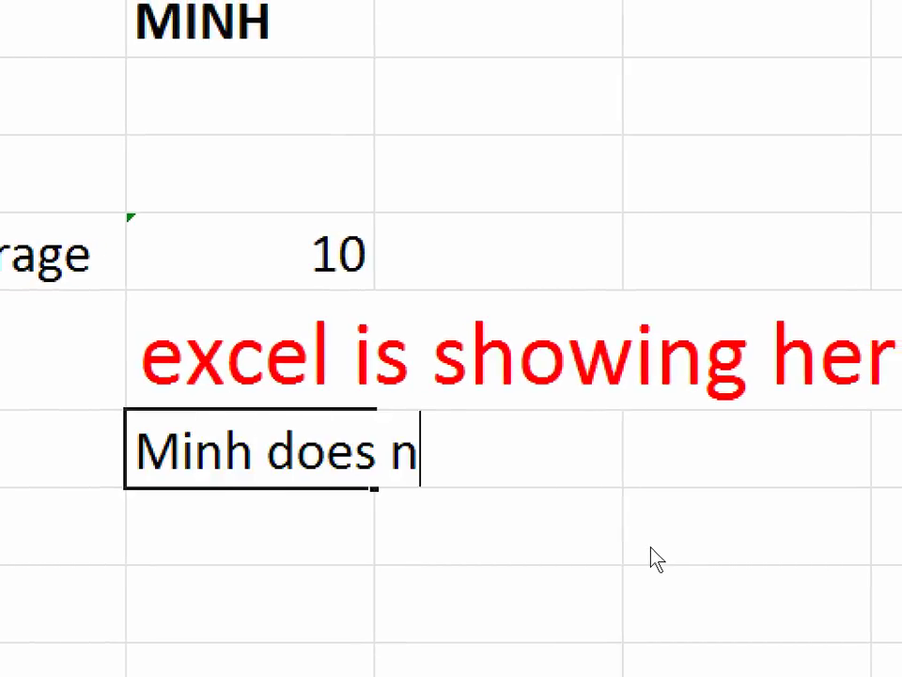
pyautogui.write('ot know what ')
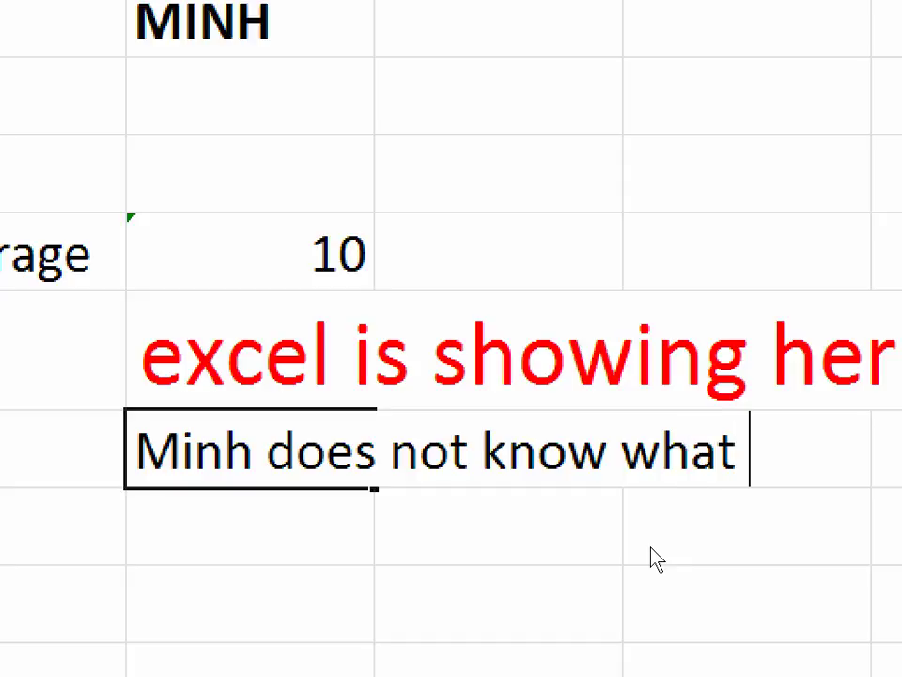
pyautogui.write('that')
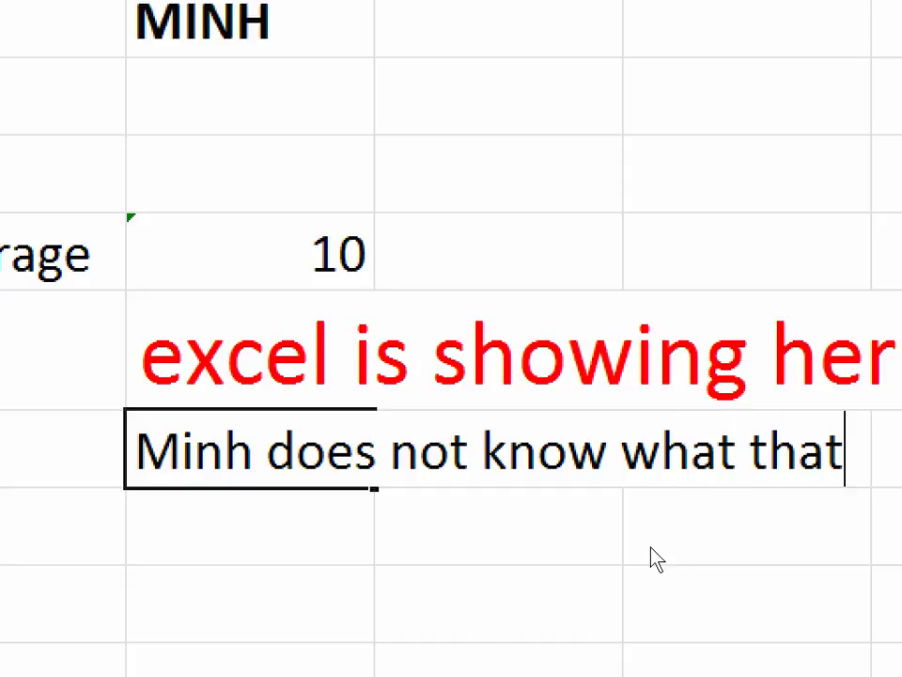
pyautogui.hotkey('alt', 'Return')
pyautogui.write('Green ')
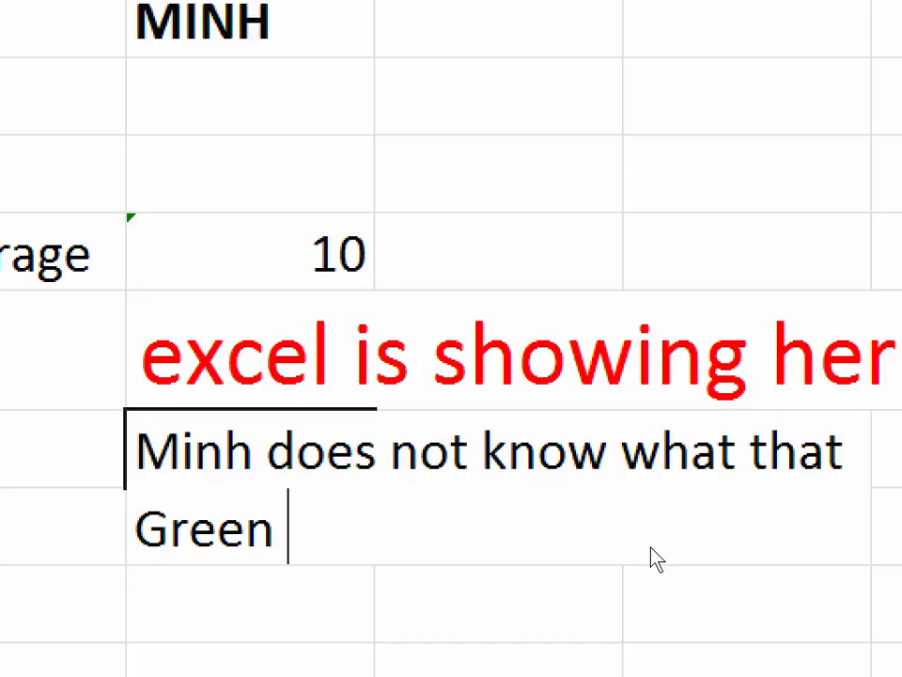
pyautogui.write('thing means')
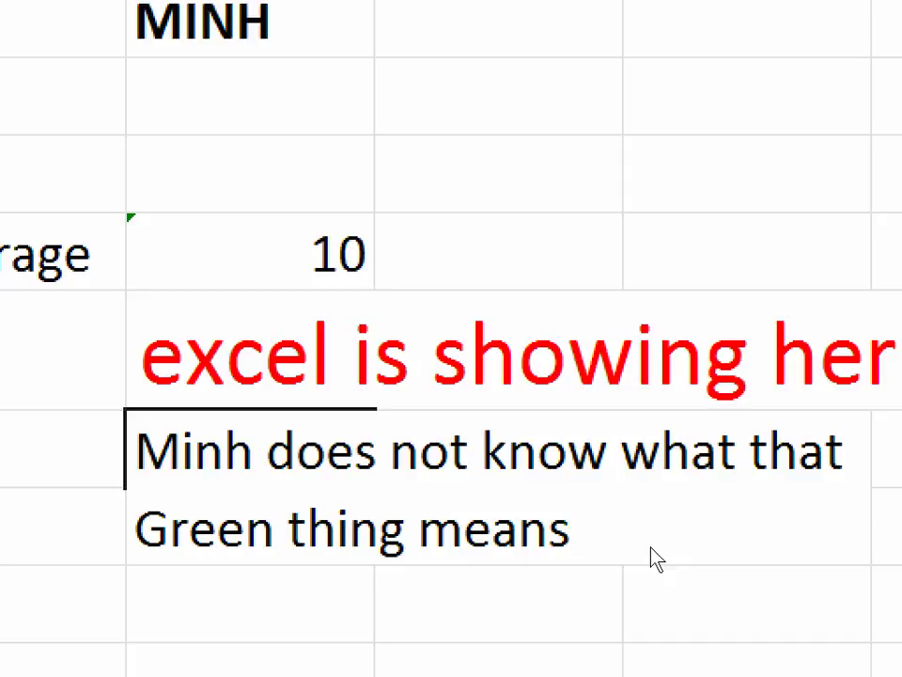
pyautogui.hotkey('alt', 'Return')
pyautogui.write('What i')
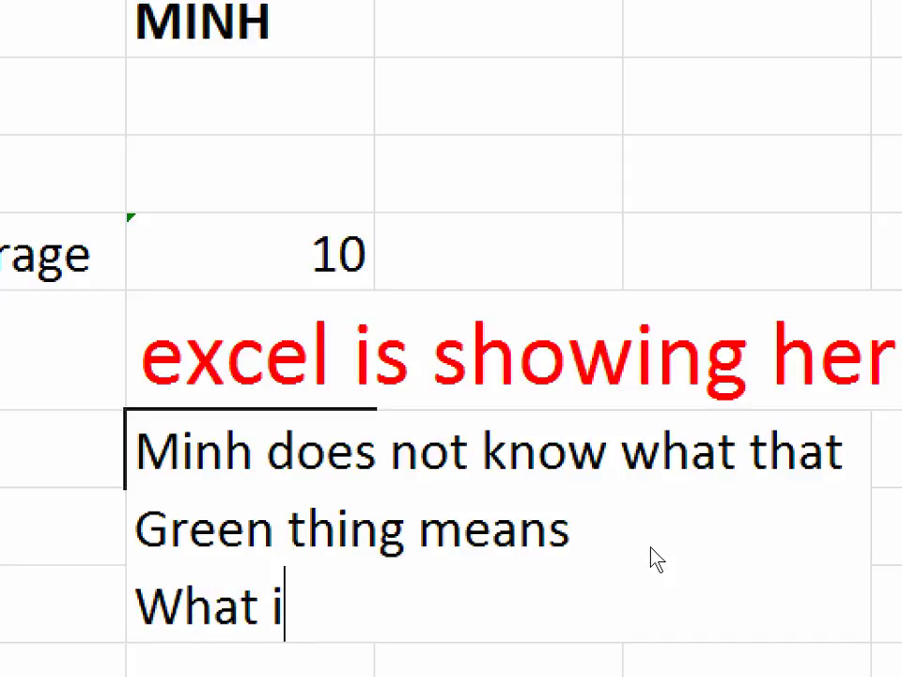
pyautogui.write(' dont know I dont ')
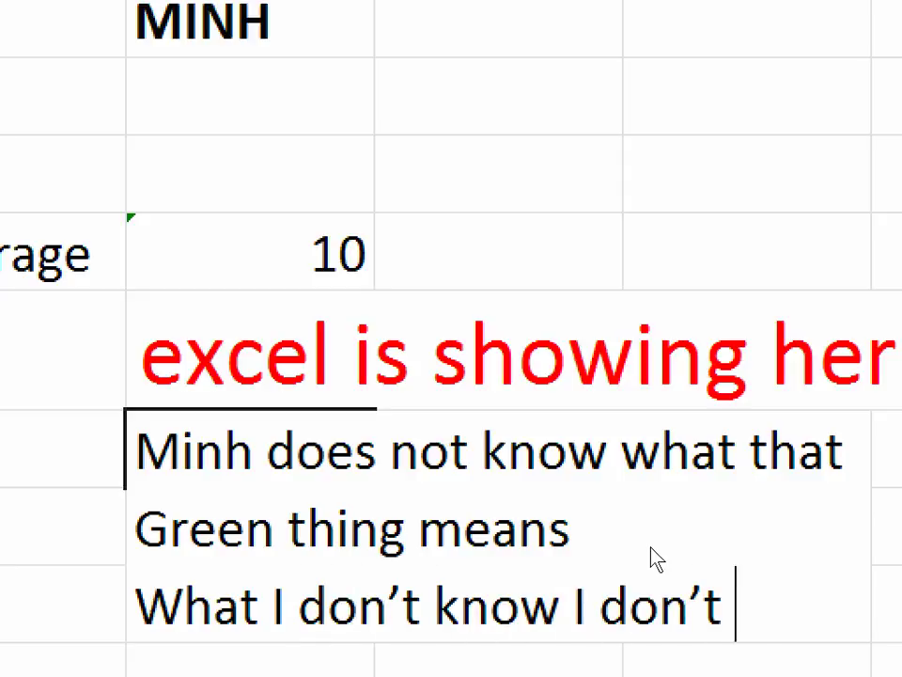
pyautogui.write('need')
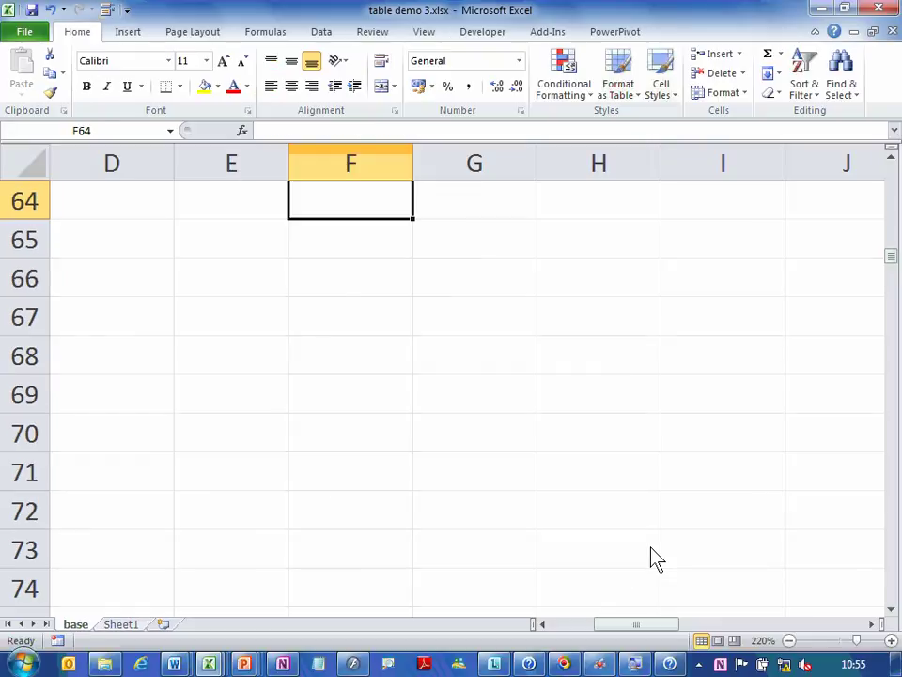
# Remove the multi-line note from cell F63, keeping the red warning note in F62.
pyautogui.press('Up')
pyautogui.press('Up')
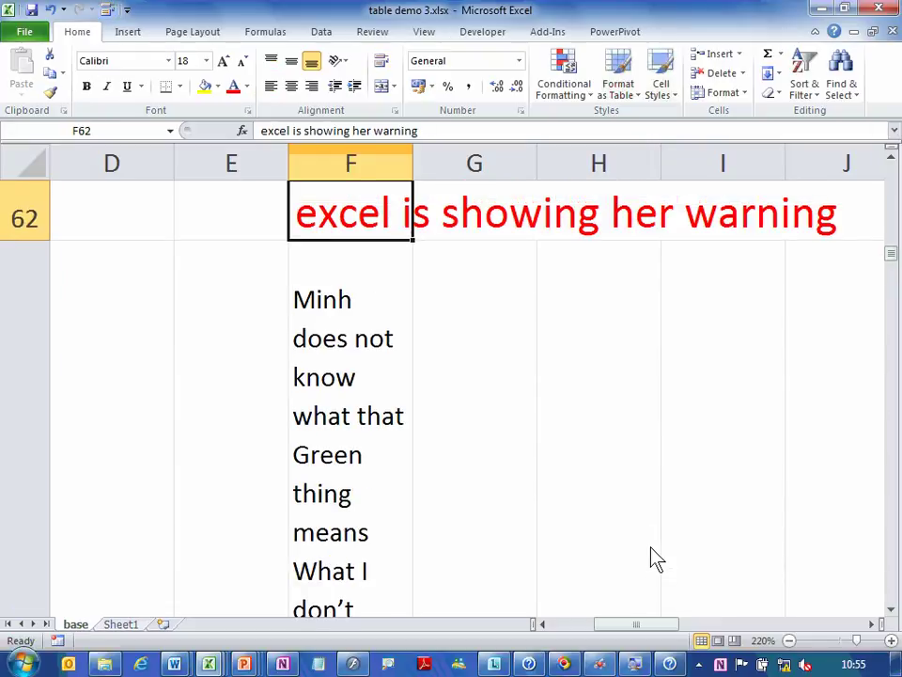
pyautogui.press('Down')
pyautogui.press('Delete')
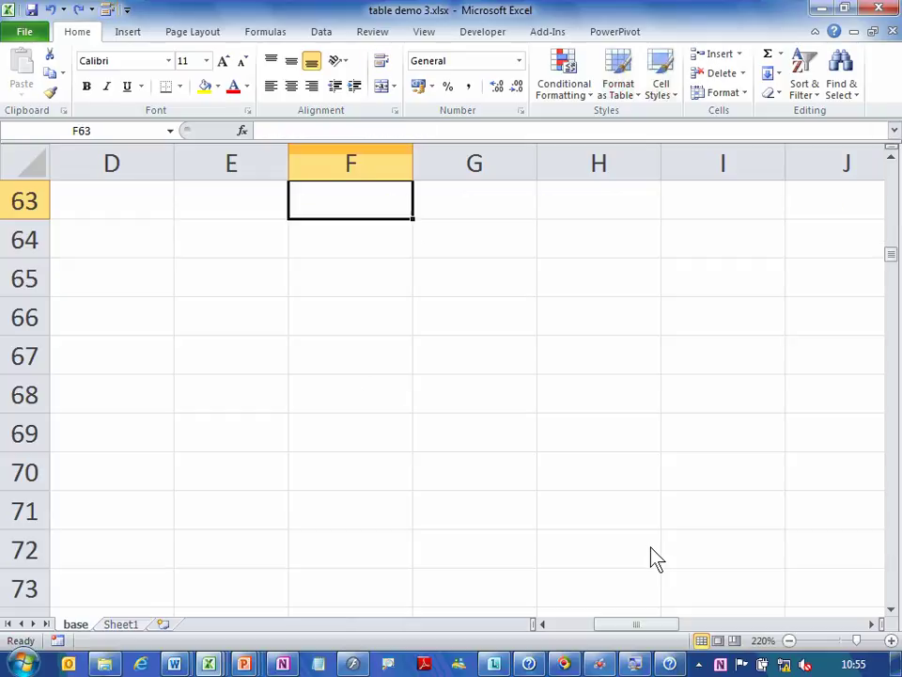
# Show the error-checking options for the average formula in F61 and highlight Update Formula to Include Cells.
pyautogui.press('Up')
pyautogui.press('Up')
pyautogui.press('Up')
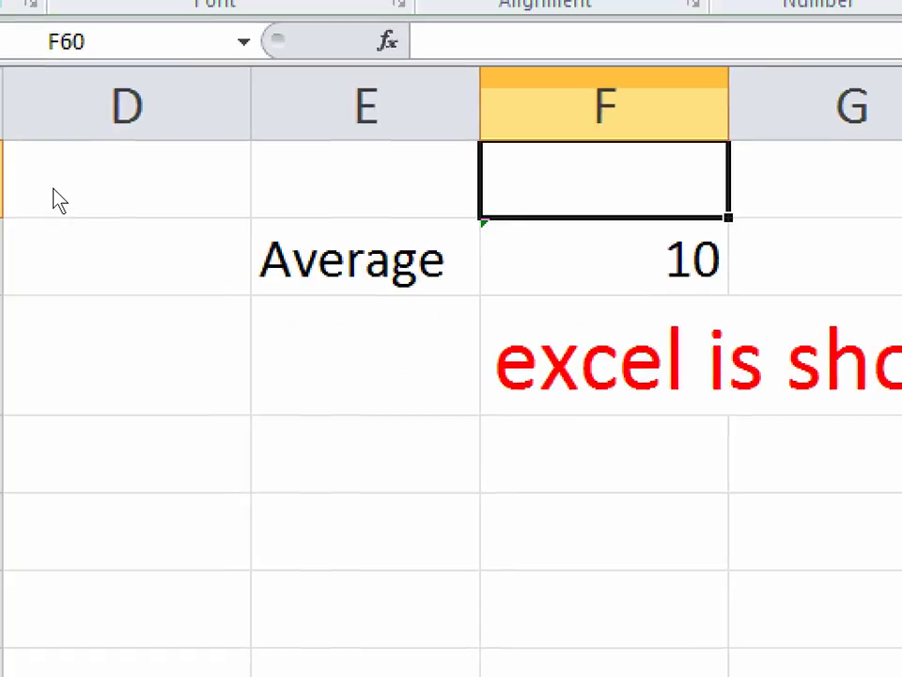
pyautogui.press('Down')
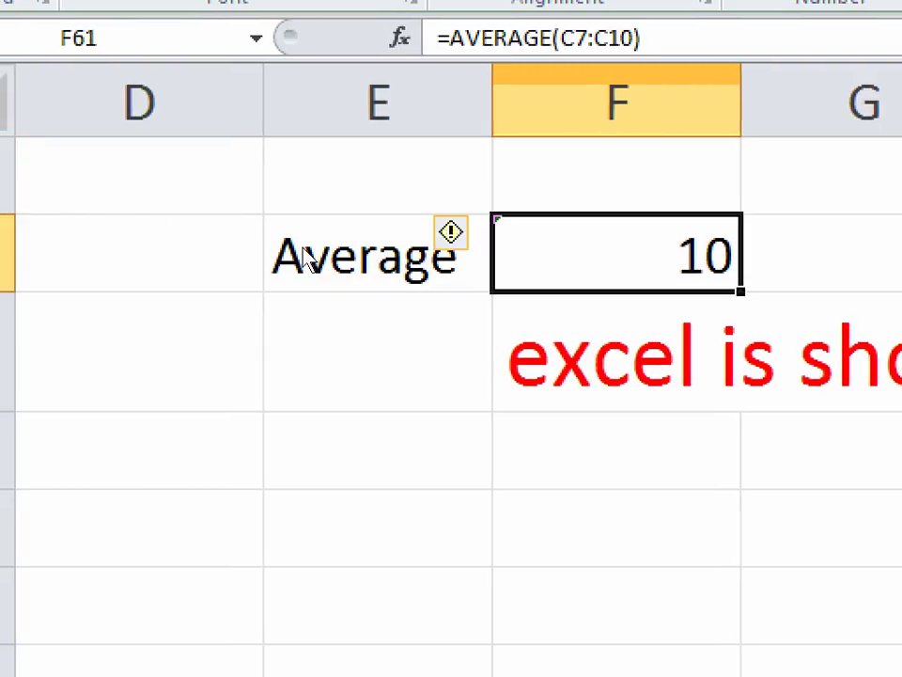
pyautogui.click(454, 233)
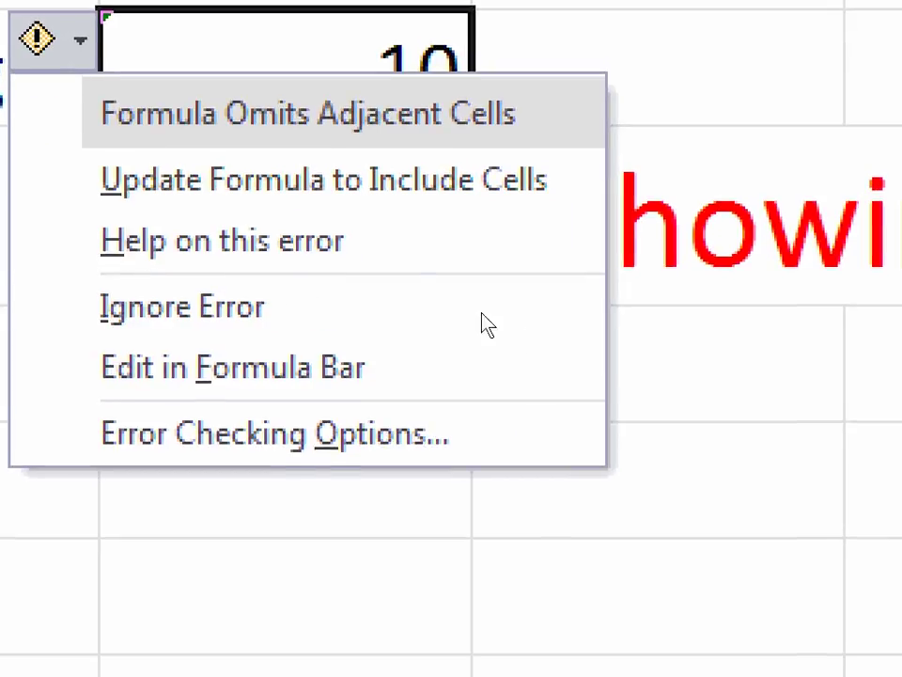
pyautogui.press('Down')
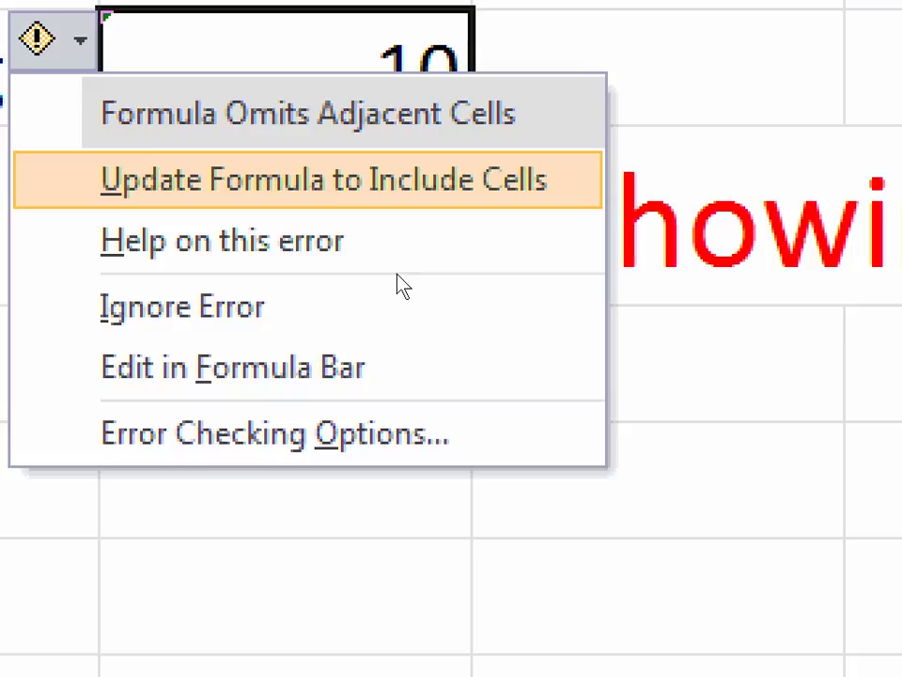
# Update the Average formula in F61 to include the omitted adjacent cells, and check its range.
pyautogui.press('Escape')
pyautogui.press('F2')
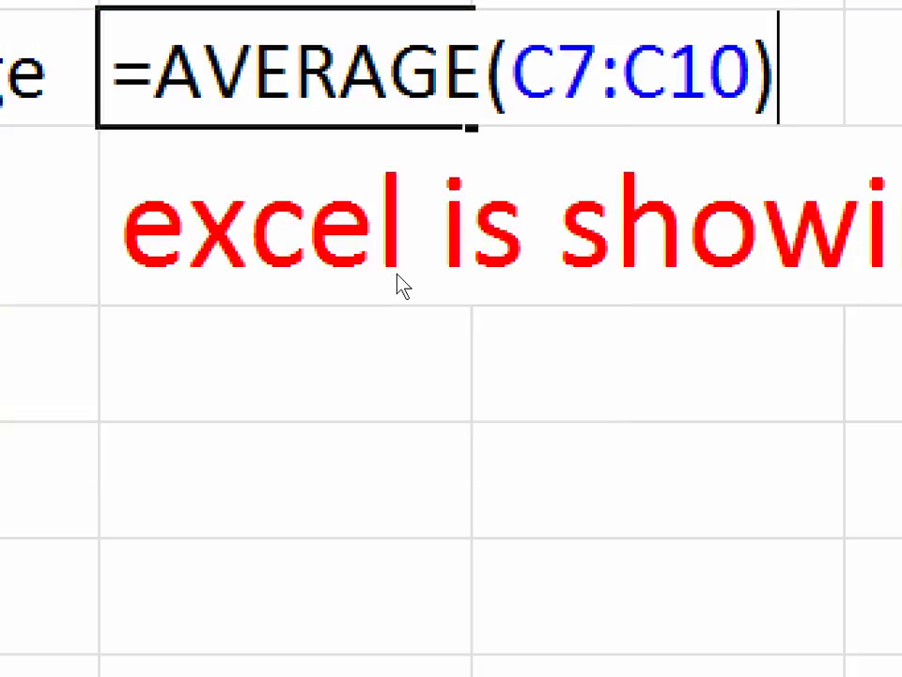
pyautogui.press('Escape')
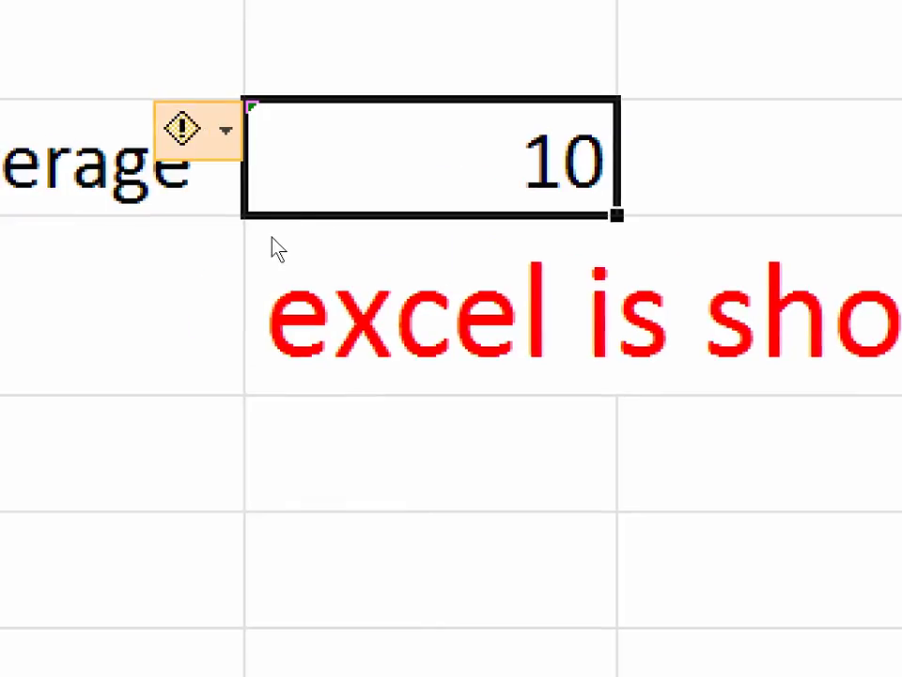
pyautogui.hotkey('alt', 'shift', 'F10')
pyautogui.click(347, 284)
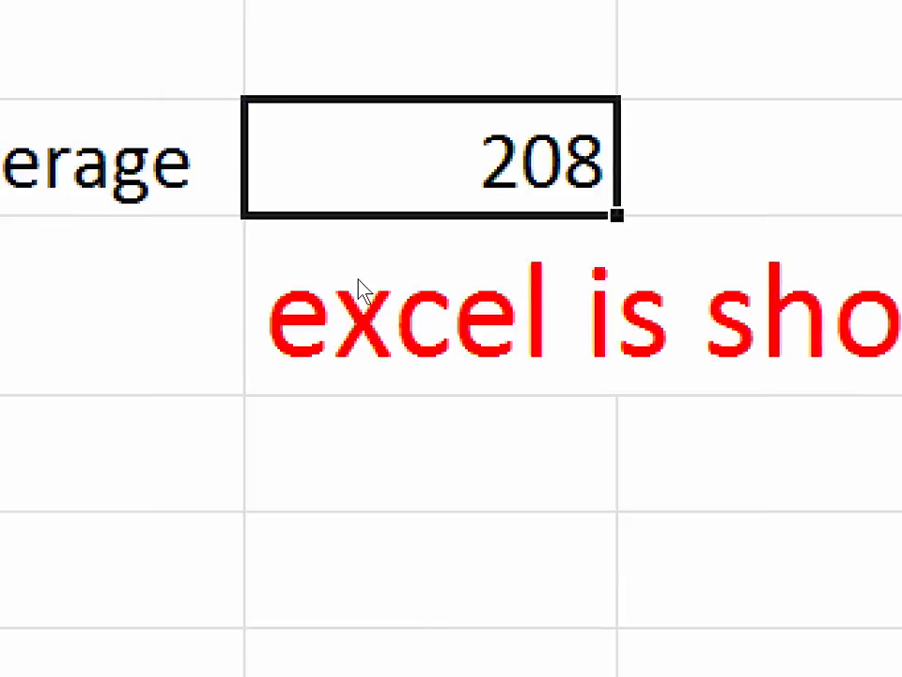
pyautogui.press('F2')
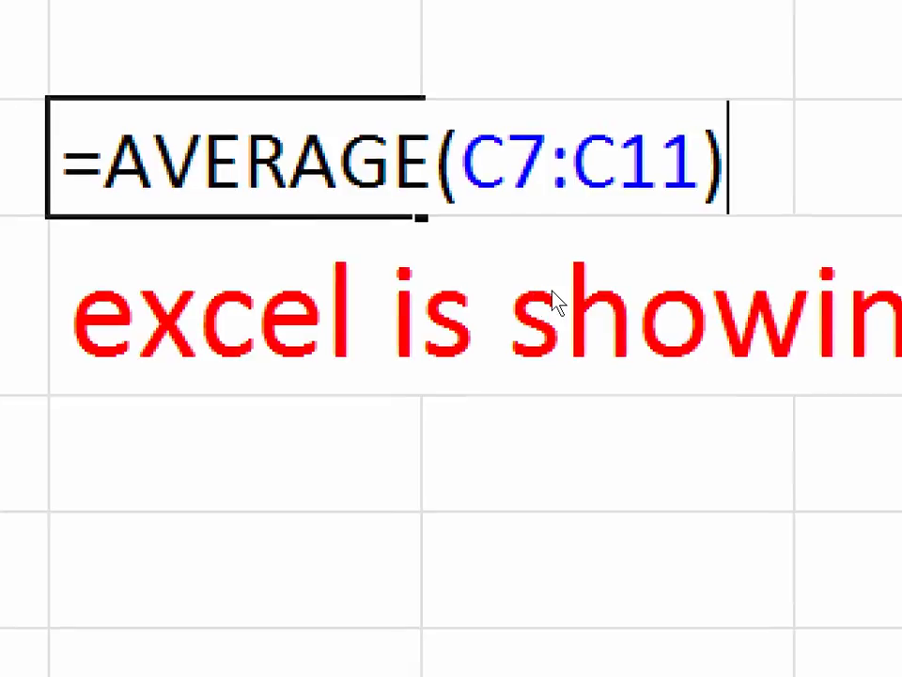
pyautogui.press('Escape')
# Replace the note below the average, in F62, with "all ok now" and set its font colour to green.
pyautogui.press('Down')
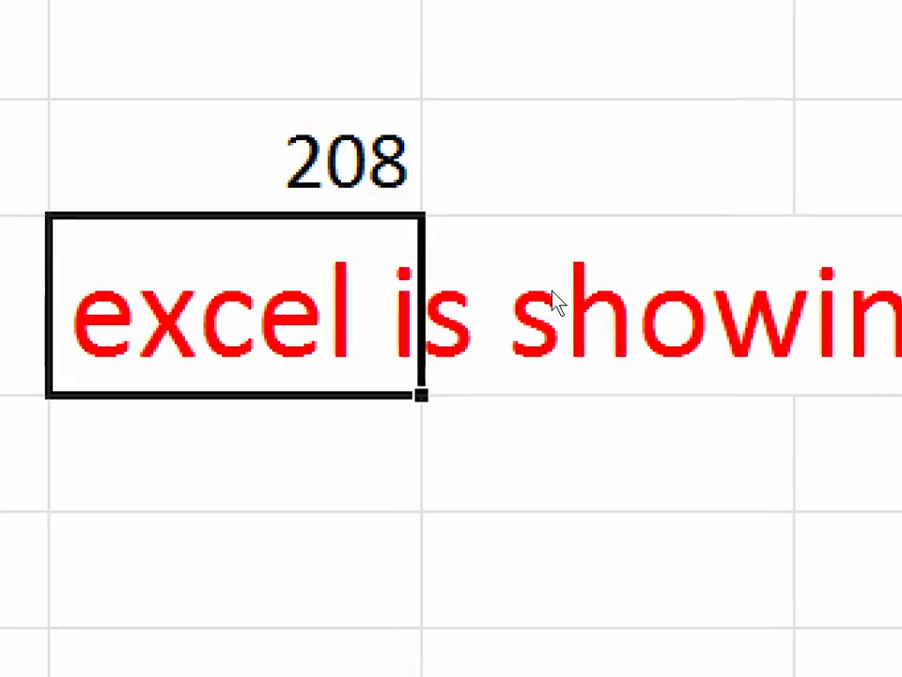
pyautogui.write('all ok now')
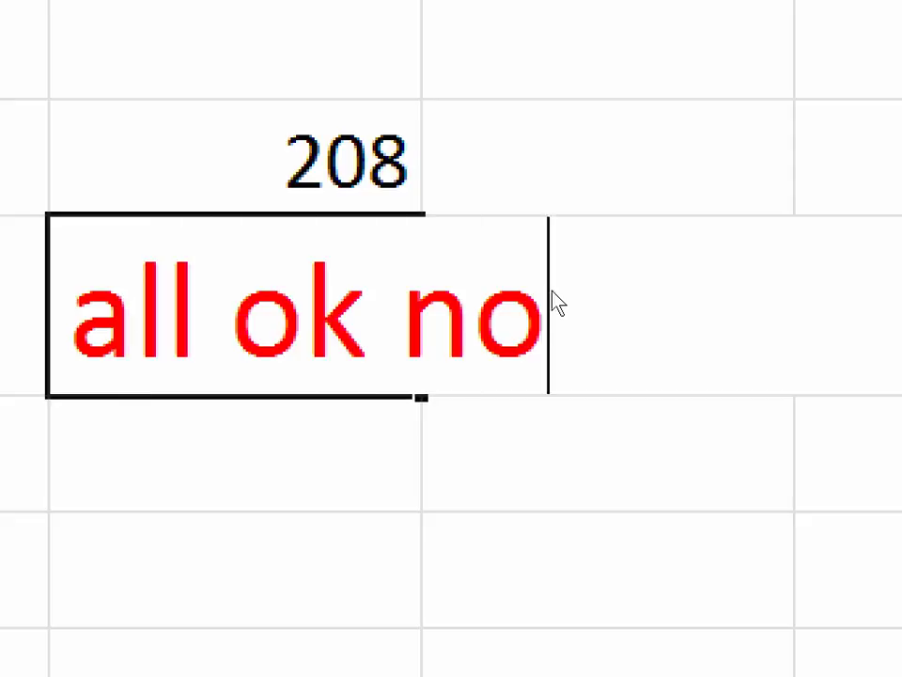
pyautogui.press('Return')
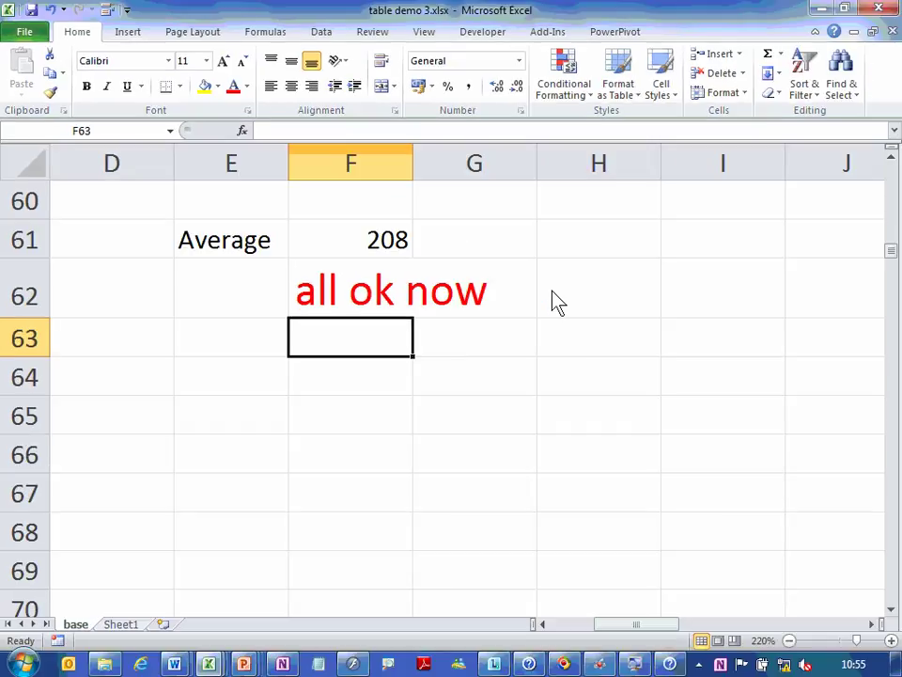
pyautogui.click(347, 293)
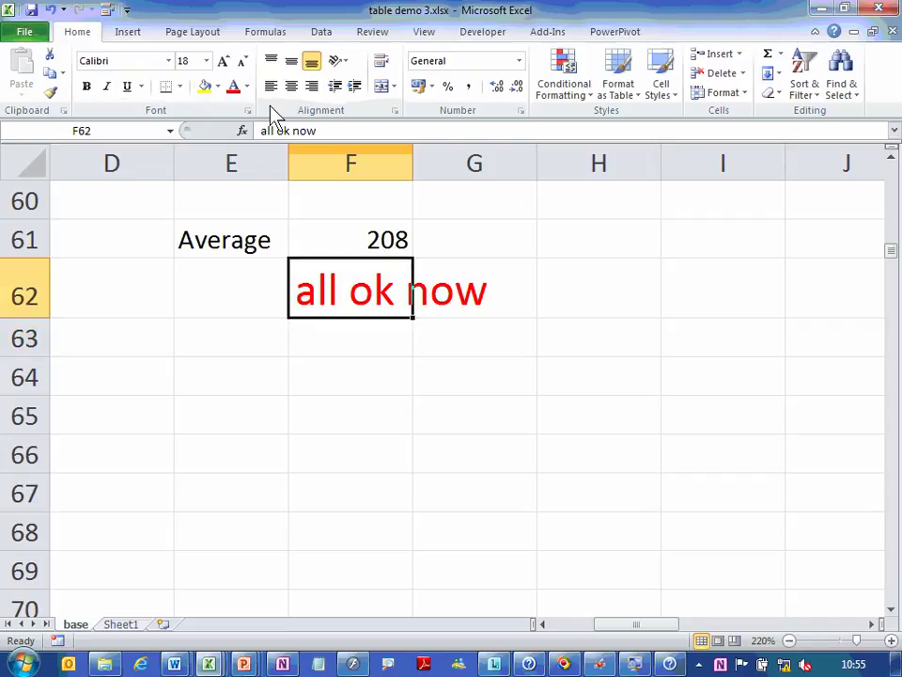
pyautogui.click(247, 86)
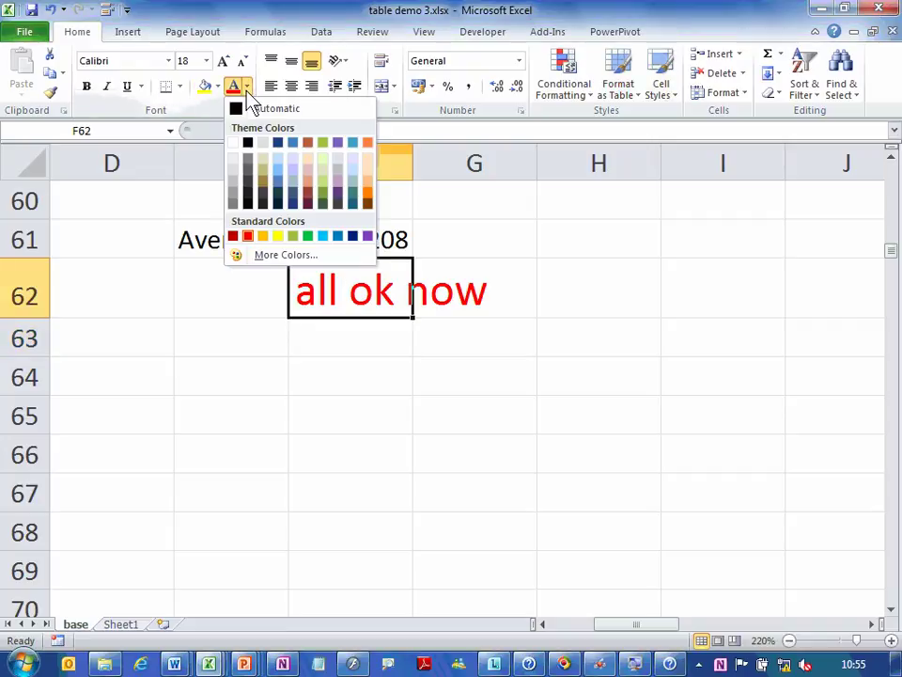
pyautogui.click(308, 237)
pyautogui.click(282, 389)
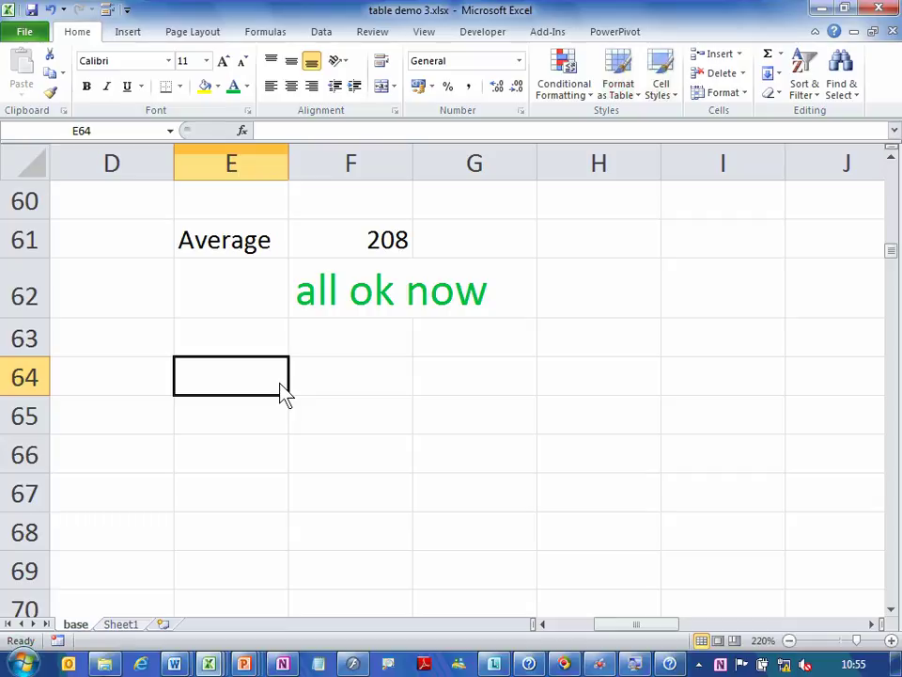
# Replace the note below the YTD value, in C4, with "how to find where green marks are".
pyautogui.hotkey('ctrl', 'Home')
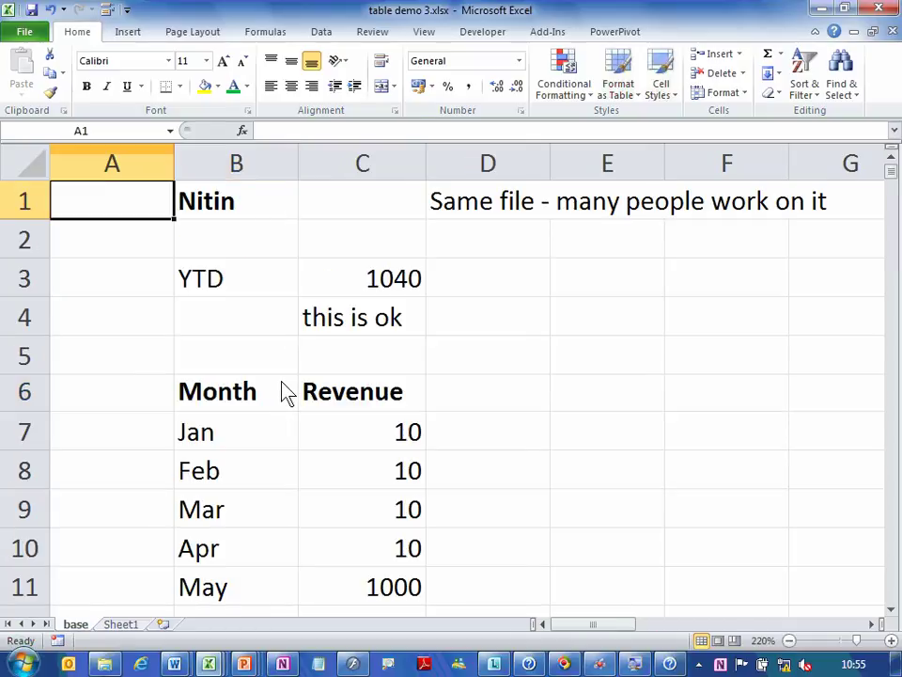
pyautogui.click(365, 329)
pyautogui.write('ho')
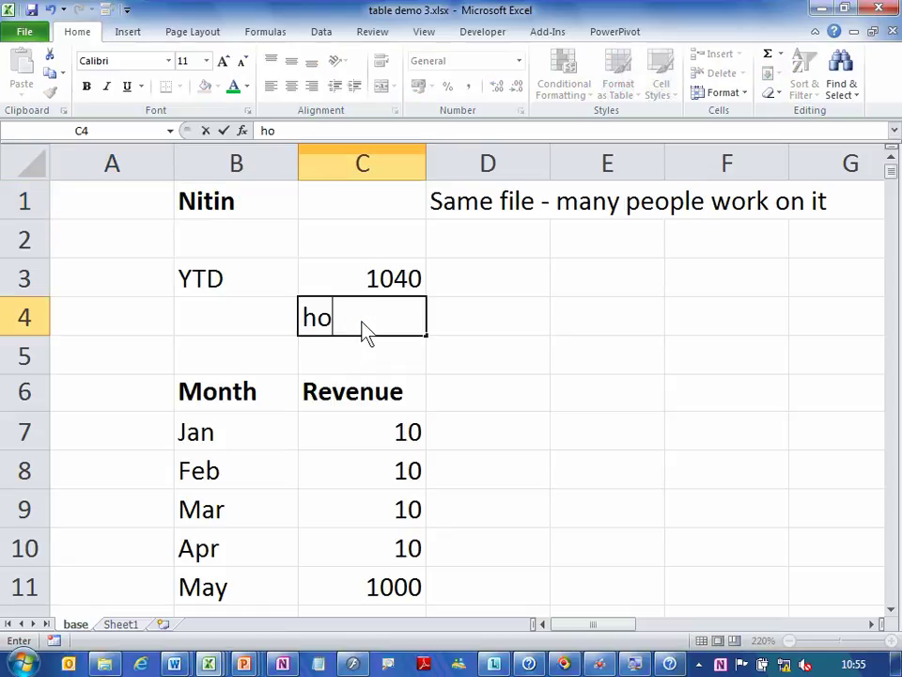
pyautogui.write('w to find wher')
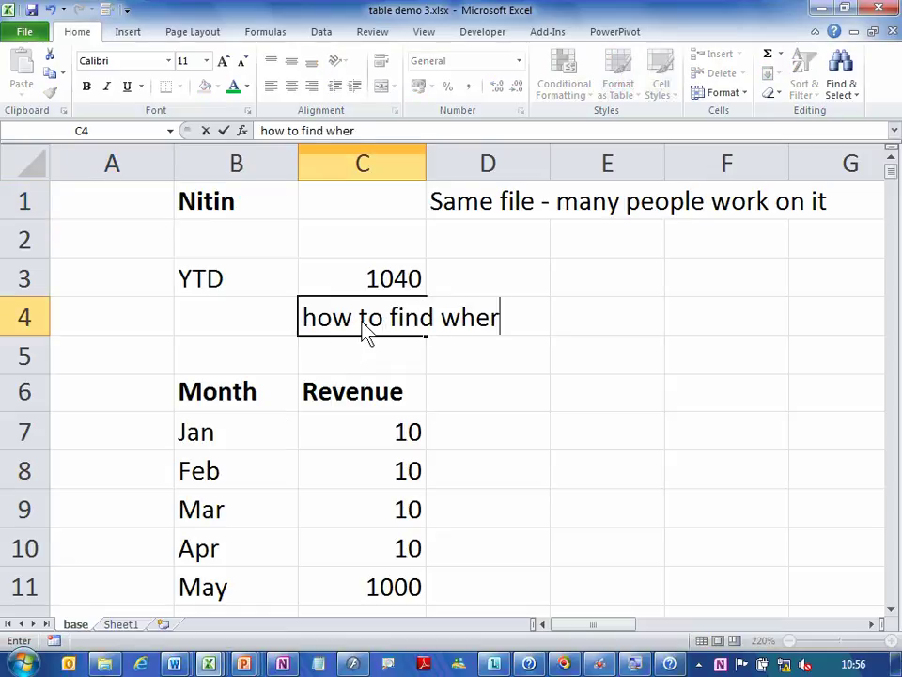
pyautogui.write('e green marks are')
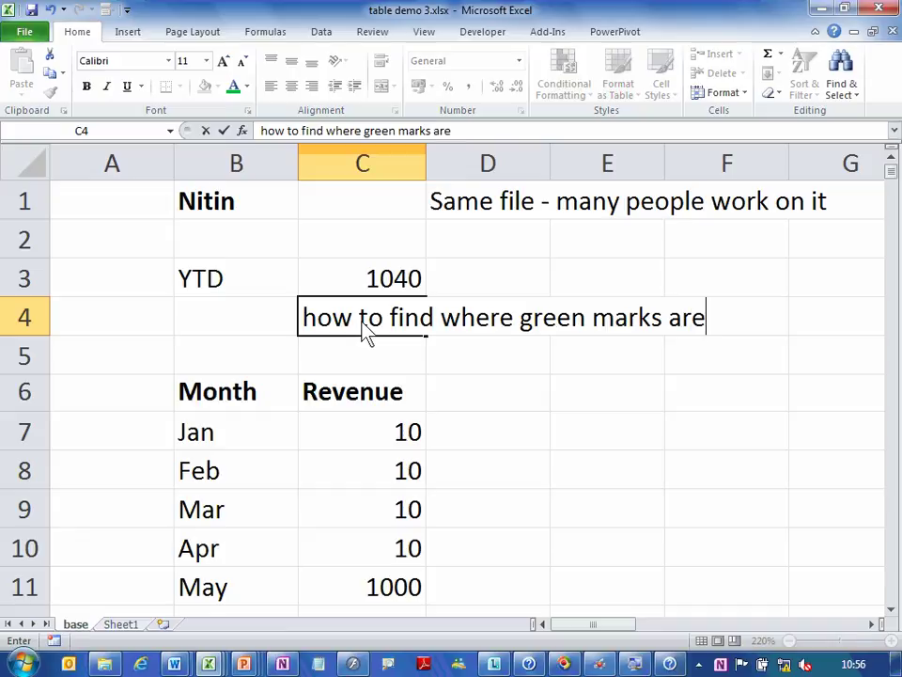
pyautogui.press('Return')
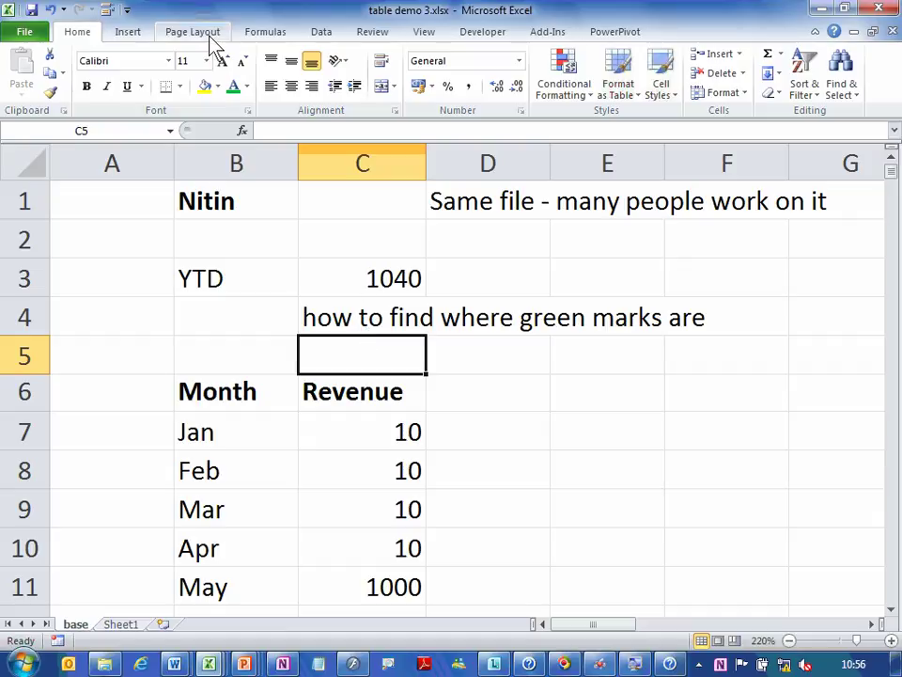
# Enlarge the font of cell C5 to 28 and enter "QUIZ" in it.
pyautogui.click(226, 61)
pyautogui.tripleClick(226, 61)
pyautogui.doubleClick(226, 61)
pyautogui.doubleClick(226, 61)
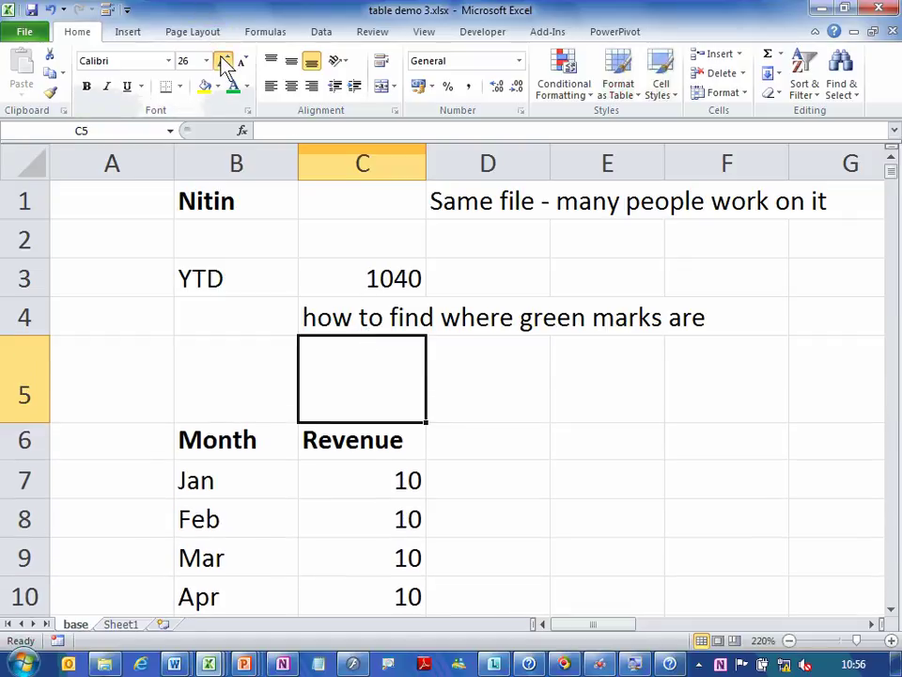
pyautogui.click(226, 61)
pyautogui.write('QUIZ')
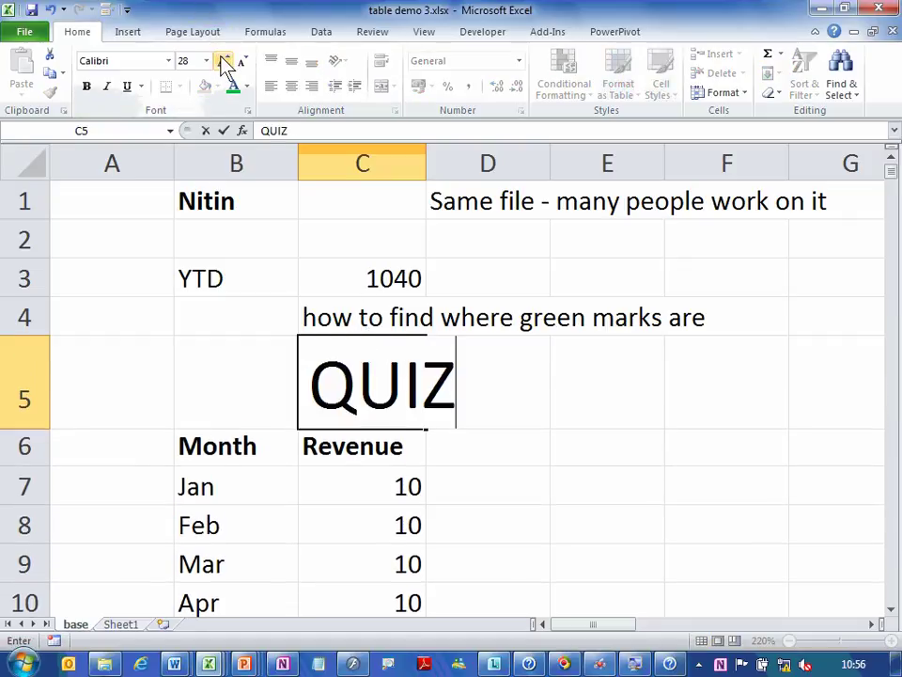
pyautogui.press('Return')
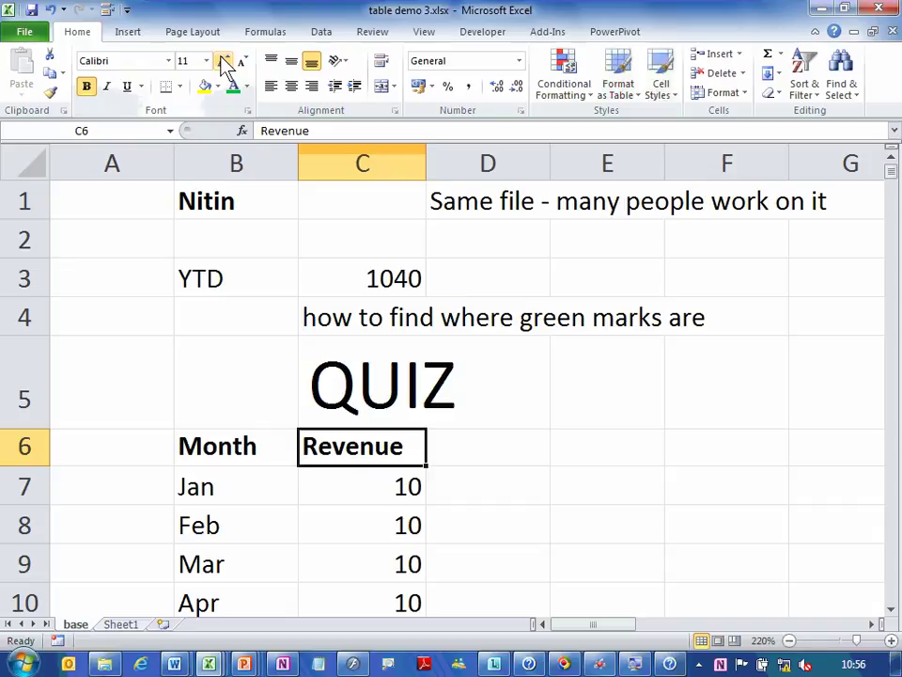
pyautogui.hotkey('ctrl', 'f')
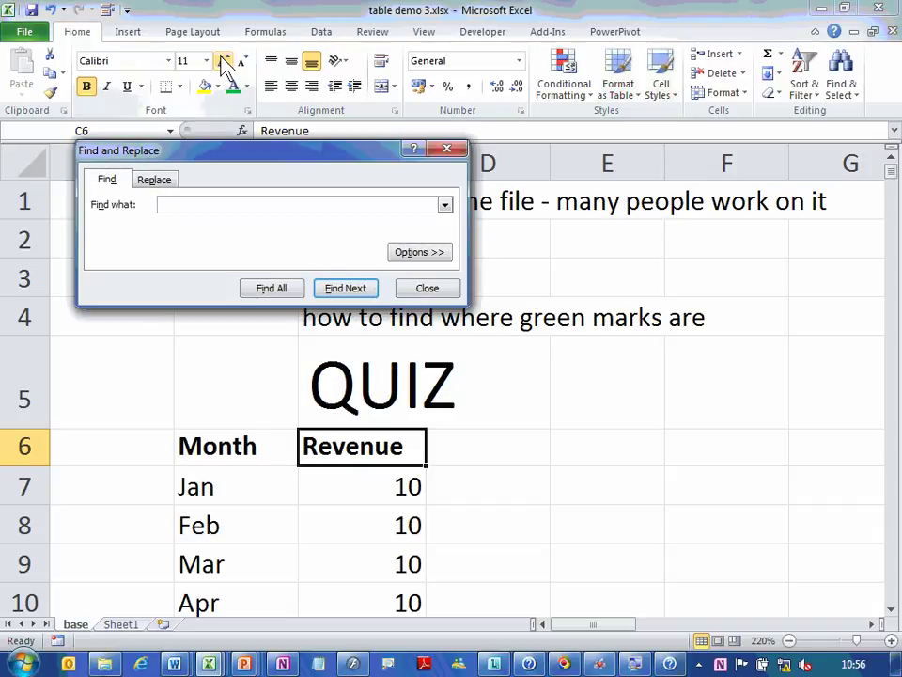
pyautogui.press('Escape')
pyautogui.hotkey('ctrl', 'g')
pyautogui.hotkey('alt', 's')
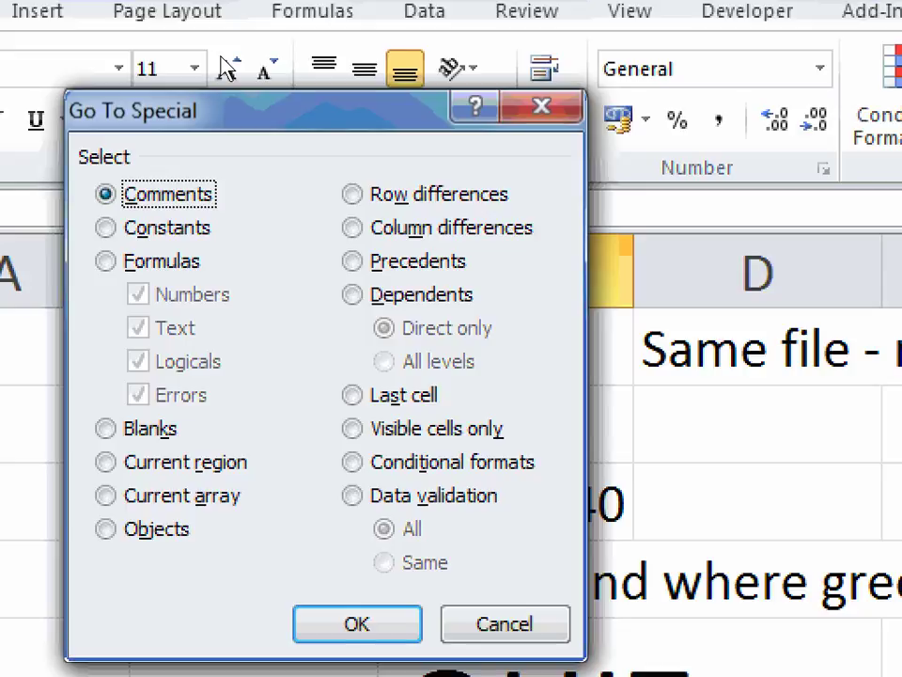
pyautogui.press('Escape')
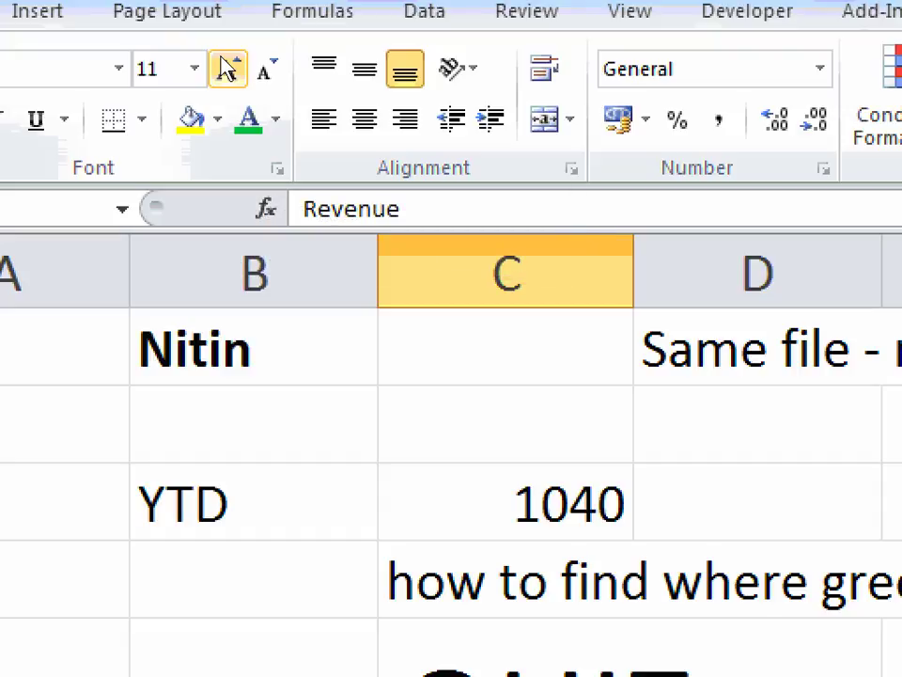
pyautogui.press('super')
pyautogui.press('super')
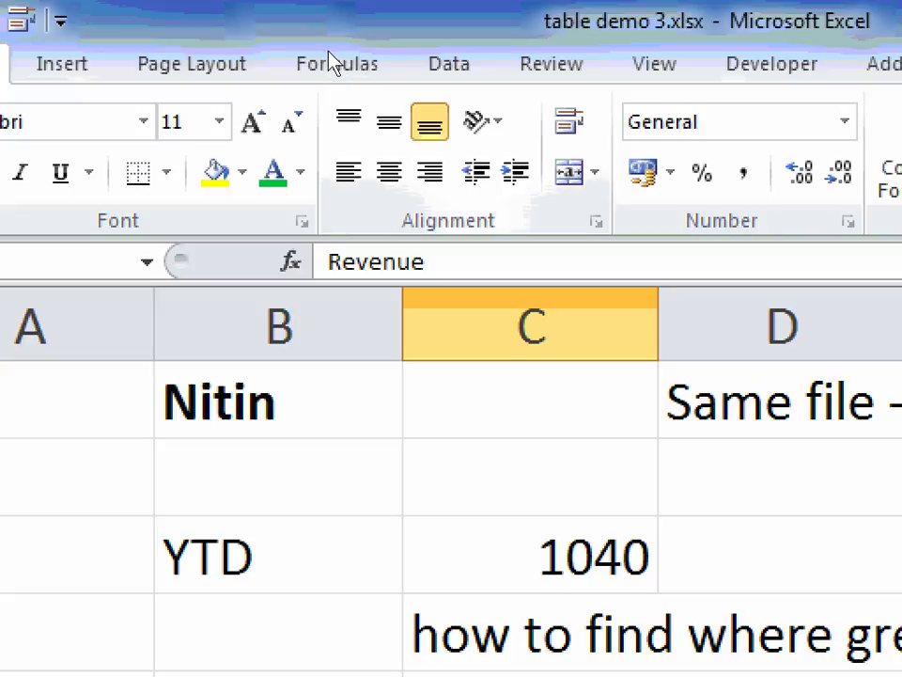
# Run Error Checking on the base sheet and update the flagged SUM formulas in U7, R13 and S4 to include adjacent cells.
pyautogui.click(275, 44)
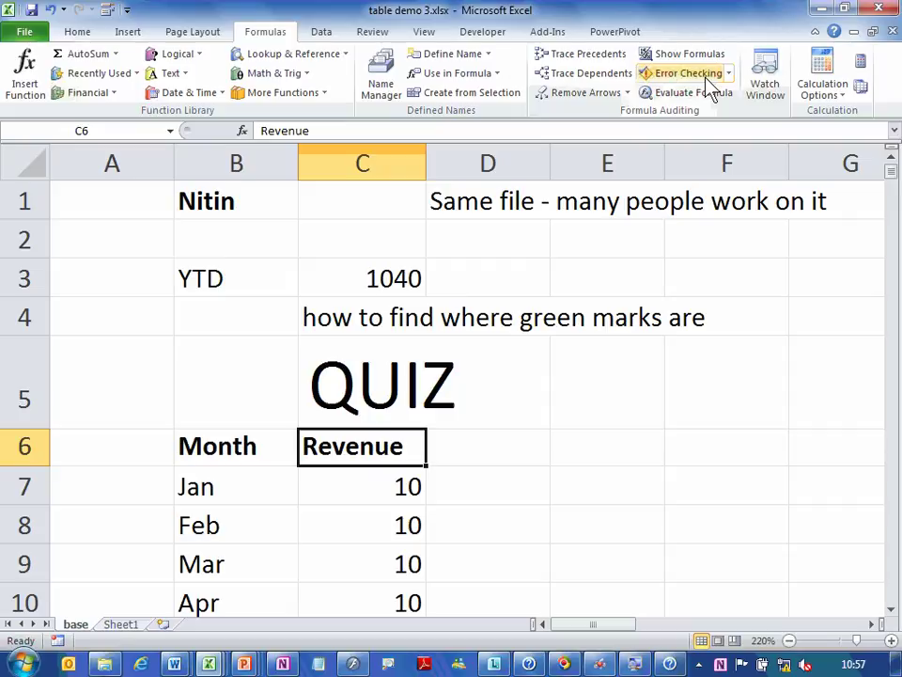
pyautogui.click(707, 81)
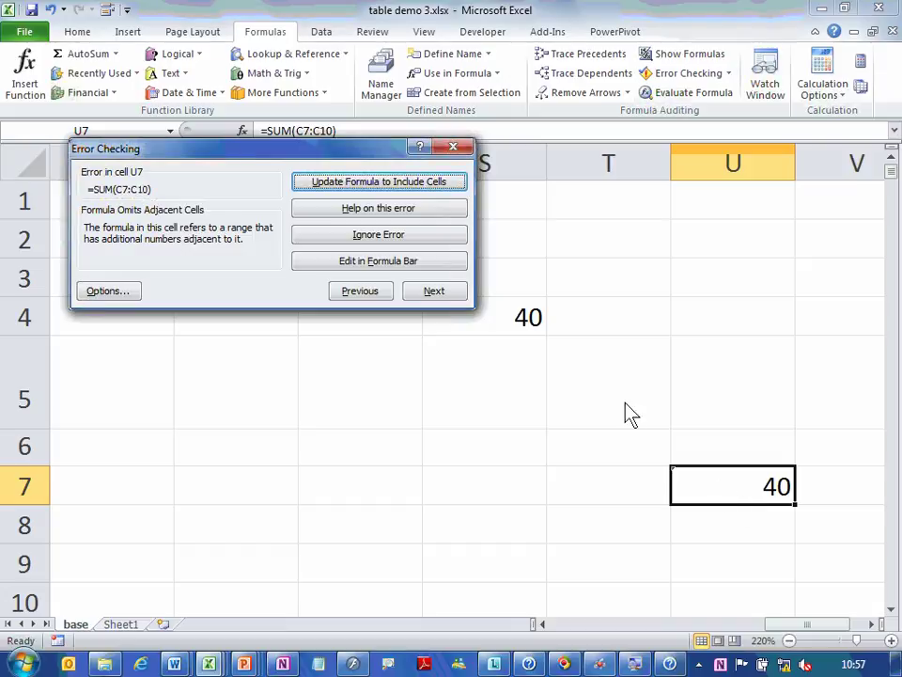
pyautogui.click(371, 185)
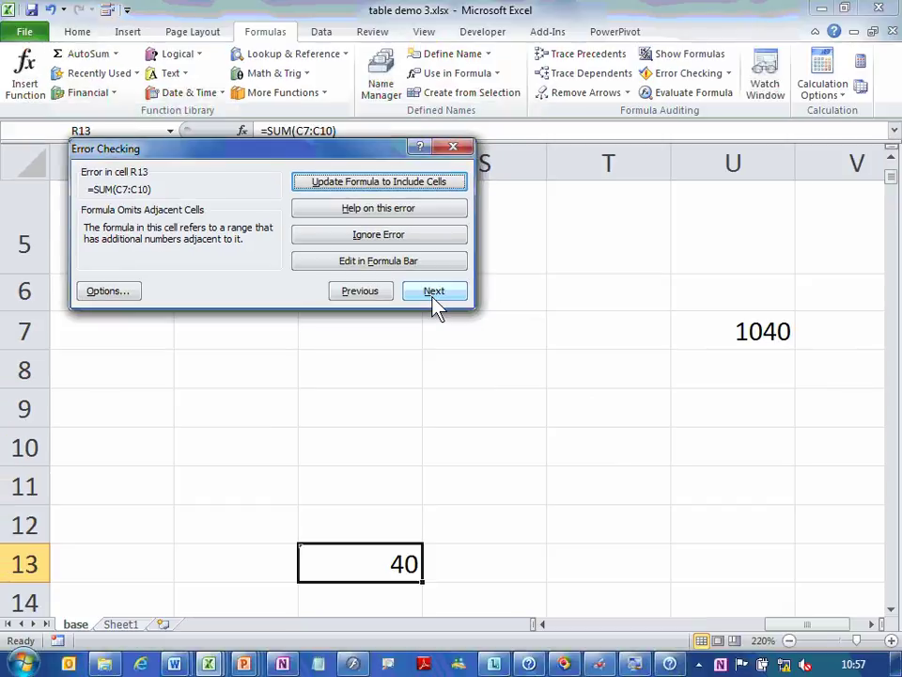
pyautogui.click(418, 185)
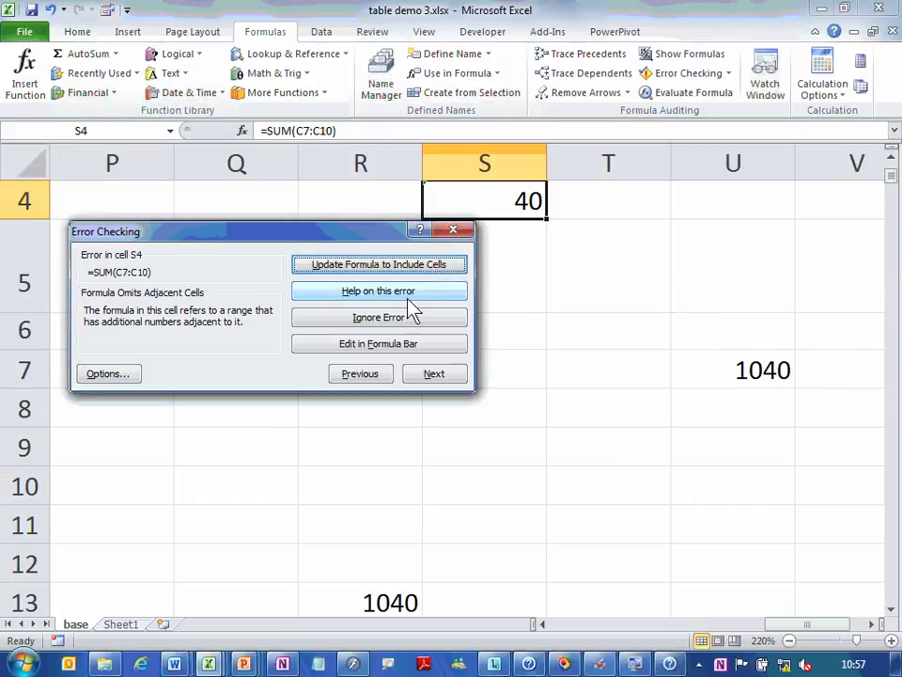
pyautogui.click(437, 267)
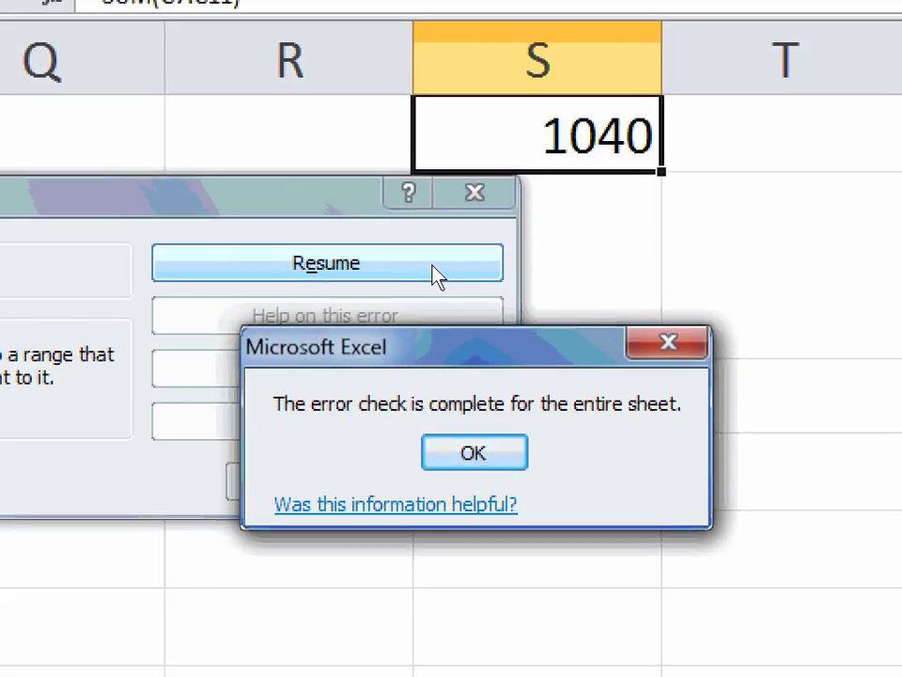
pyautogui.press('Return')
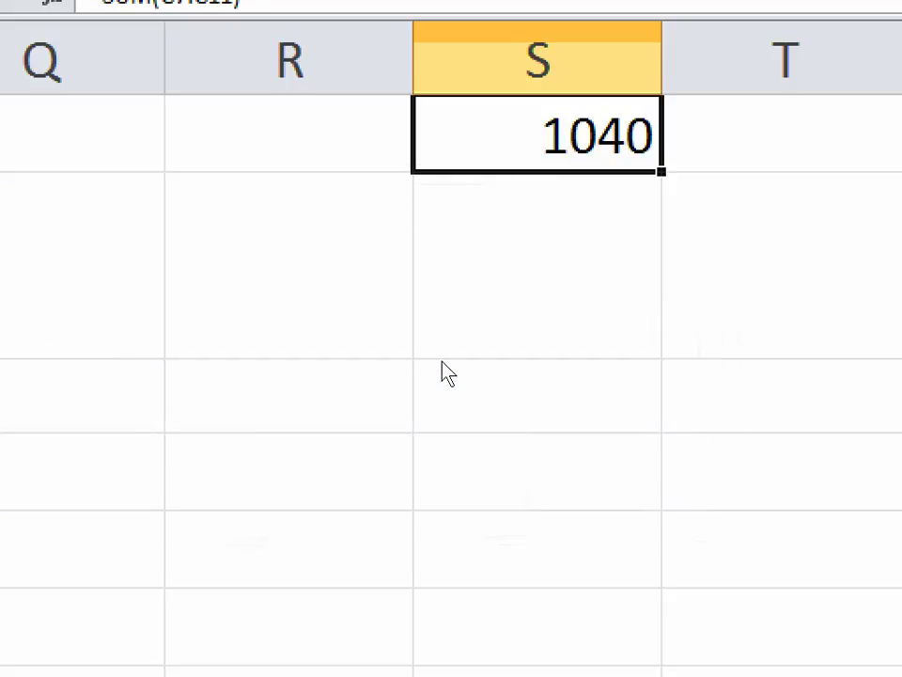
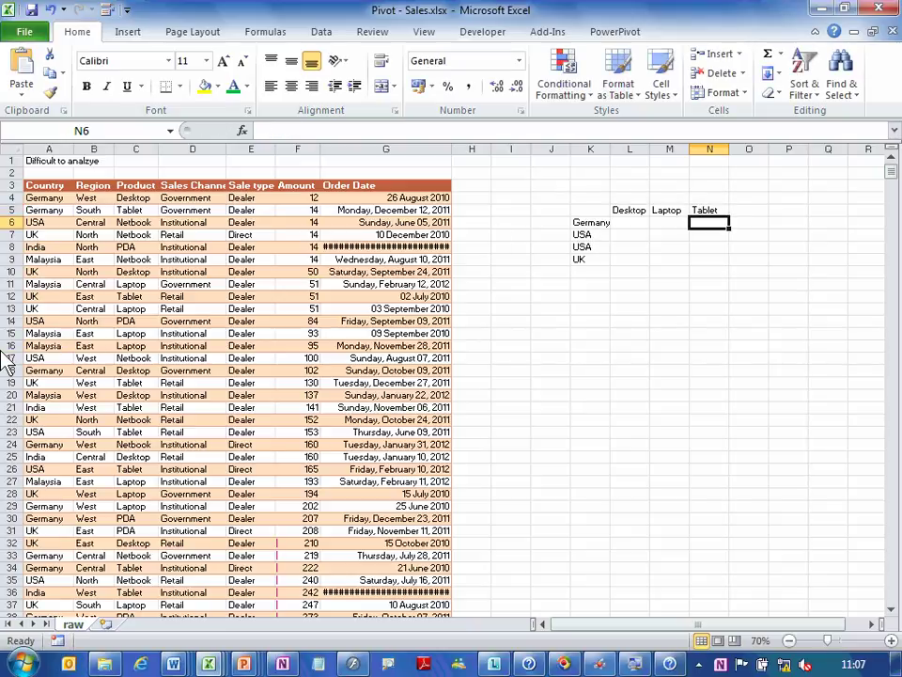
# Examine the first records of the Country column in the raw sales table of Pivot - Sales.xlsx at 265% zoom.
pyautogui.hotkey('ctrl', 'Home')
pyautogui.scroll(13, 4, 362)
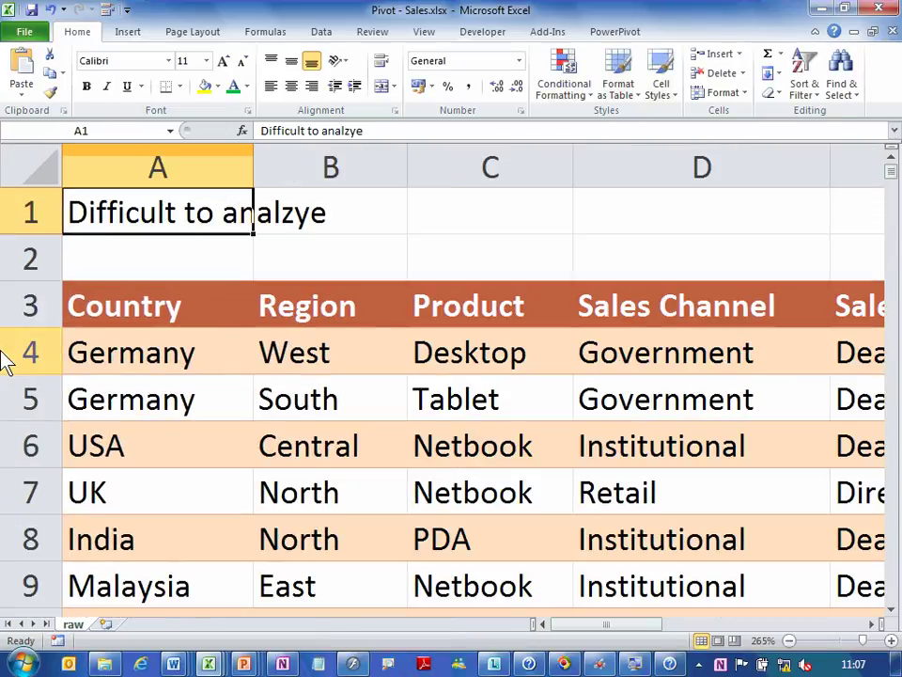
pyautogui.press('Down')
pyautogui.press('Down')
pyautogui.press('Down')
pyautogui.press('Down')
pyautogui.press('Down')
pyautogui.press('Down')
pyautogui.press('Down')
pyautogui.press('Down')
pyautogui.press('Down')
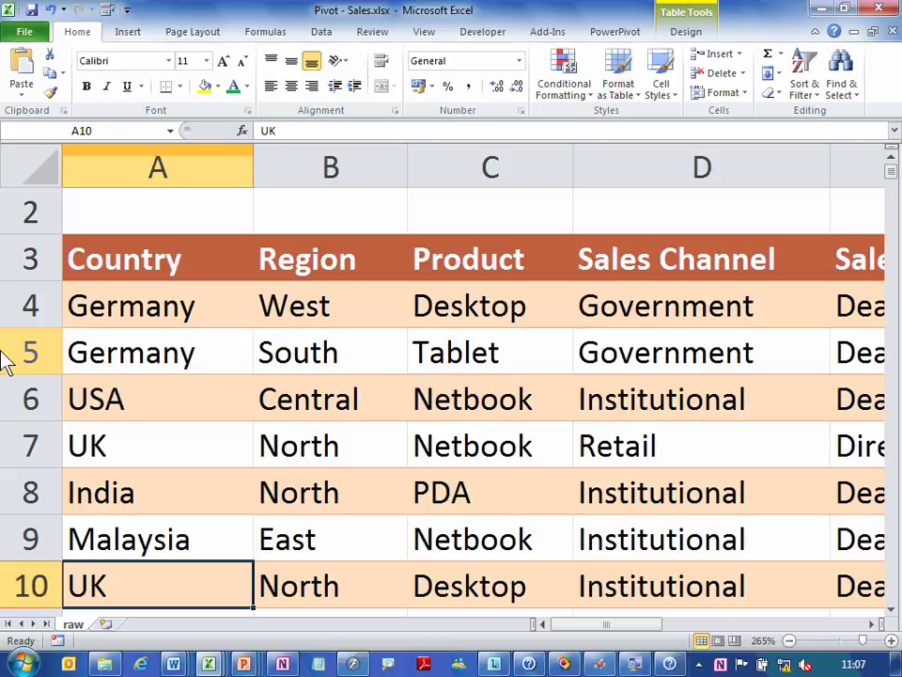
pyautogui.press('Up')
pyautogui.press('Up')
pyautogui.press('Up')
pyautogui.press('Up')
pyautogui.press('Up')
pyautogui.press('Up')
# Examine the first record's fields from Region across to Order Date, and go to the last row of the sales table.
pyautogui.press('Right')
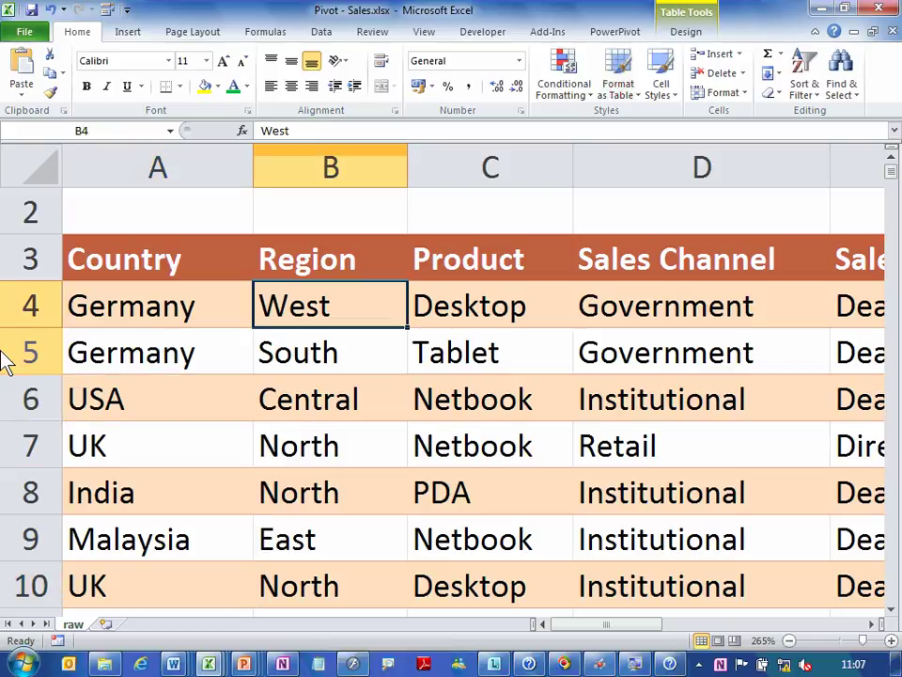
pyautogui.press('Right')
pyautogui.press('Right')
pyautogui.press('Right')
pyautogui.press('Right')
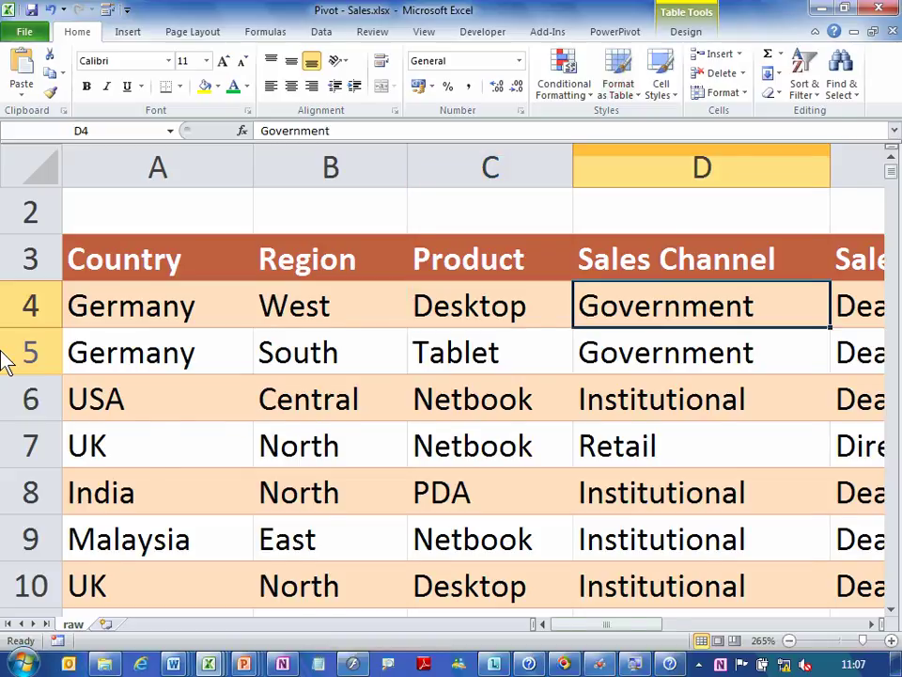
pyautogui.press('Right')
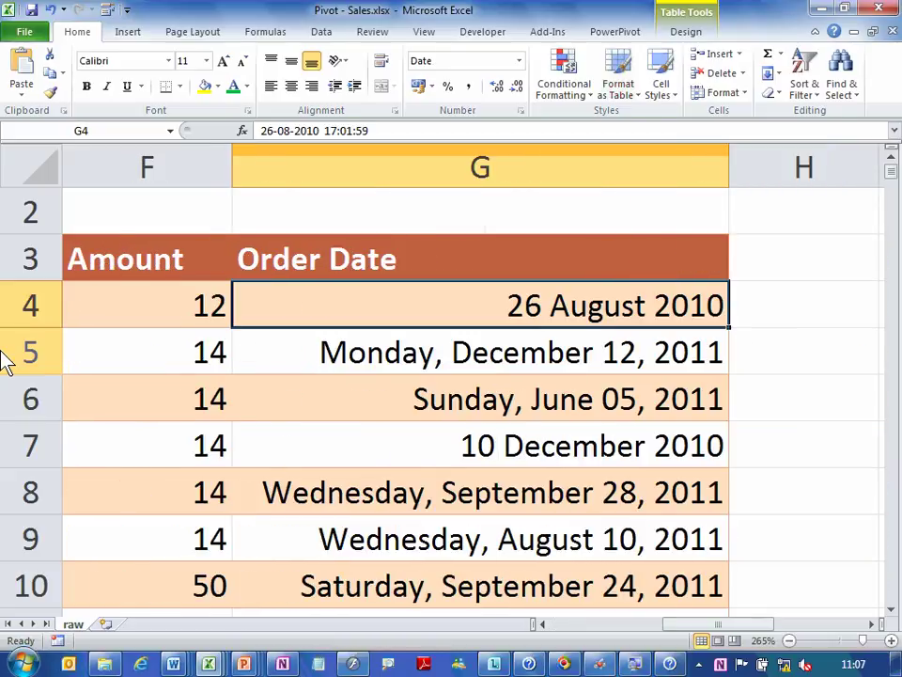
pyautogui.hotkey('ctrl', 'Down')
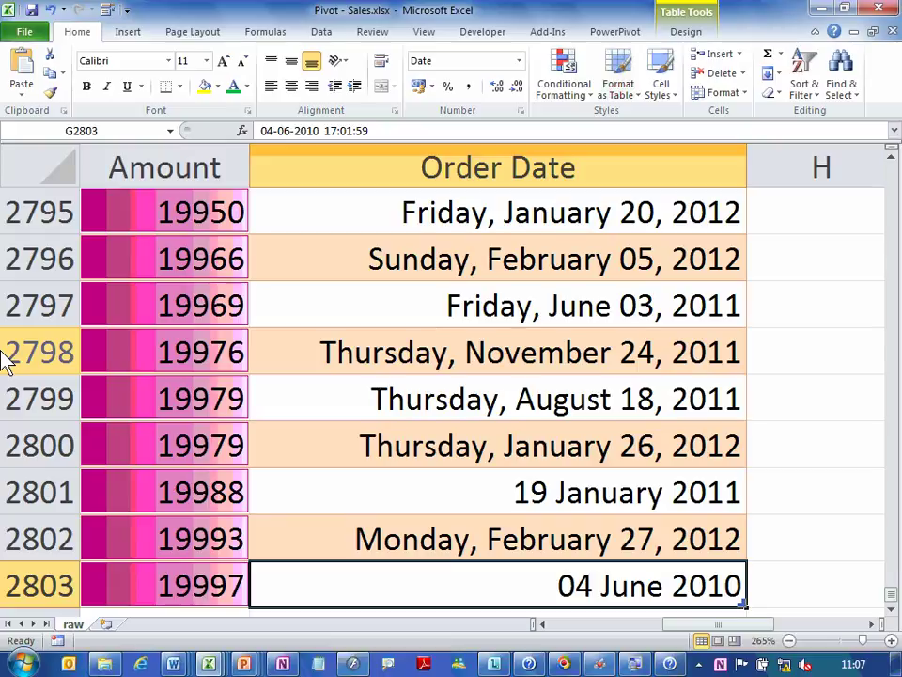
# Return to the start of the raw sheet and check the Sale type column down to the table's last row.
pyautogui.hotkey('ctrl', 'Home')
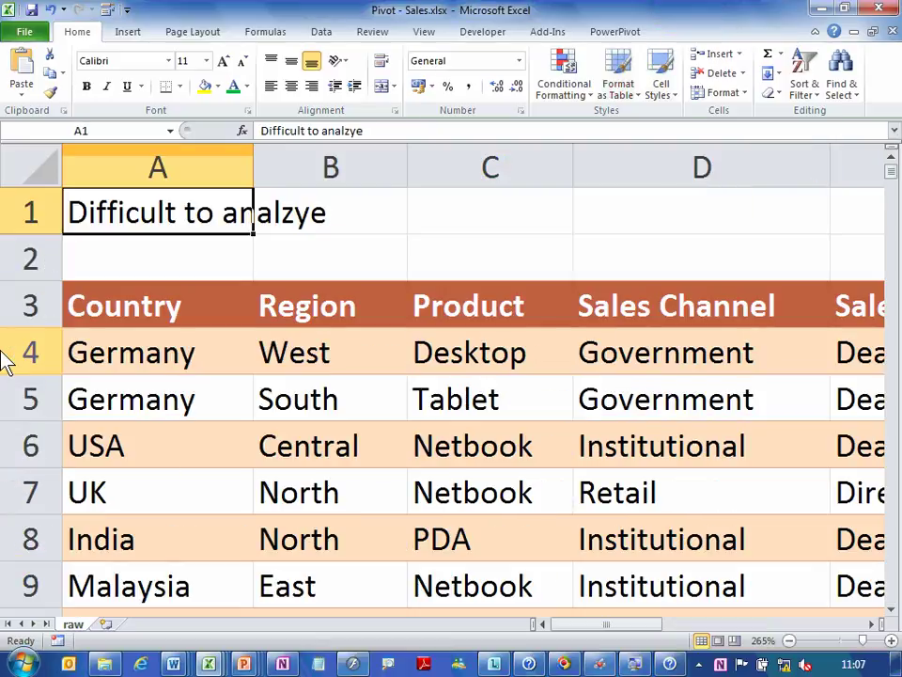
pyautogui.press('Right')
pyautogui.press('Right')
pyautogui.press('Right')
pyautogui.press('Right')
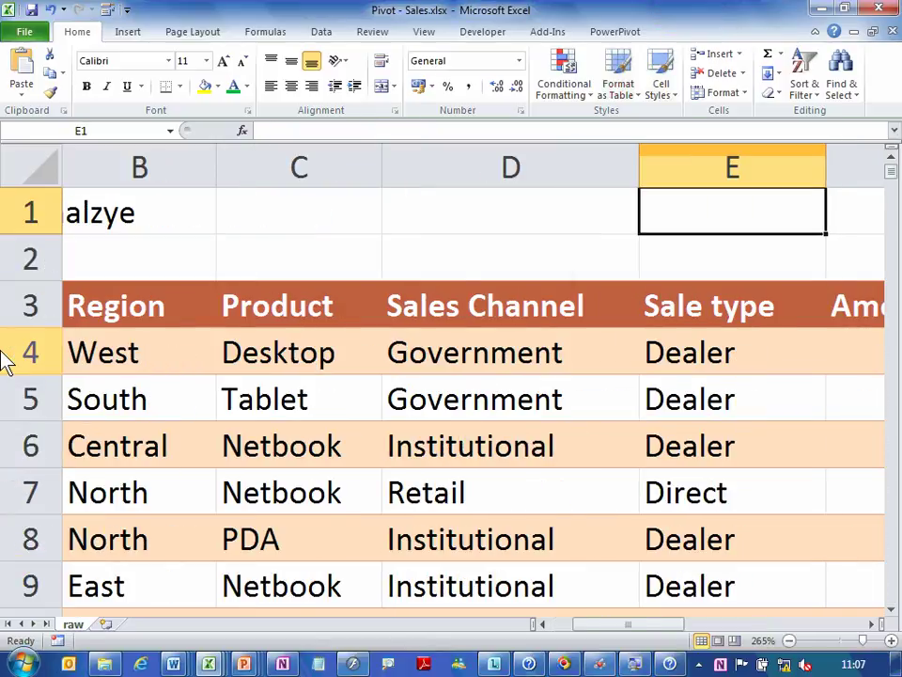
pyautogui.press('Down')
pyautogui.press('Down')
pyautogui.hotkey('ctrl', 'Down')
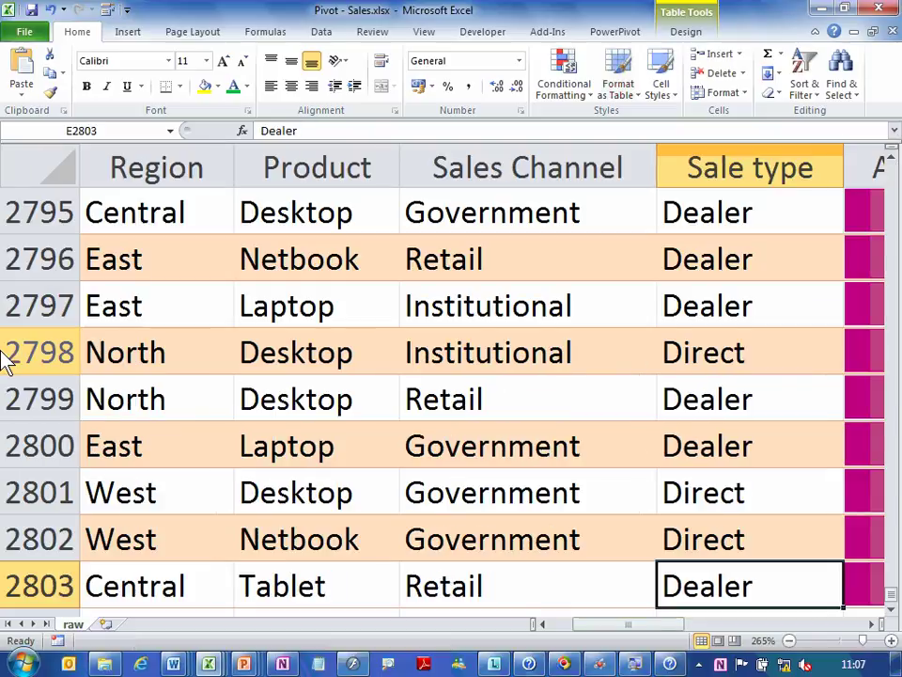
# Examine the empty summary grid of countries against Desktop, Laptop and Tablet in columns K to N.
pyautogui.hotkey('ctrl', 'Home')
pyautogui.press('Right')
pyautogui.press('Right')
pyautogui.press('Right')
pyautogui.press('Right')
pyautogui.press('Right')
pyautogui.press('Right')
pyautogui.press('Right')
pyautogui.press('Right')
pyautogui.press('Right')
pyautogui.press('Right')
pyautogui.press('Right')
pyautogui.press('Right')
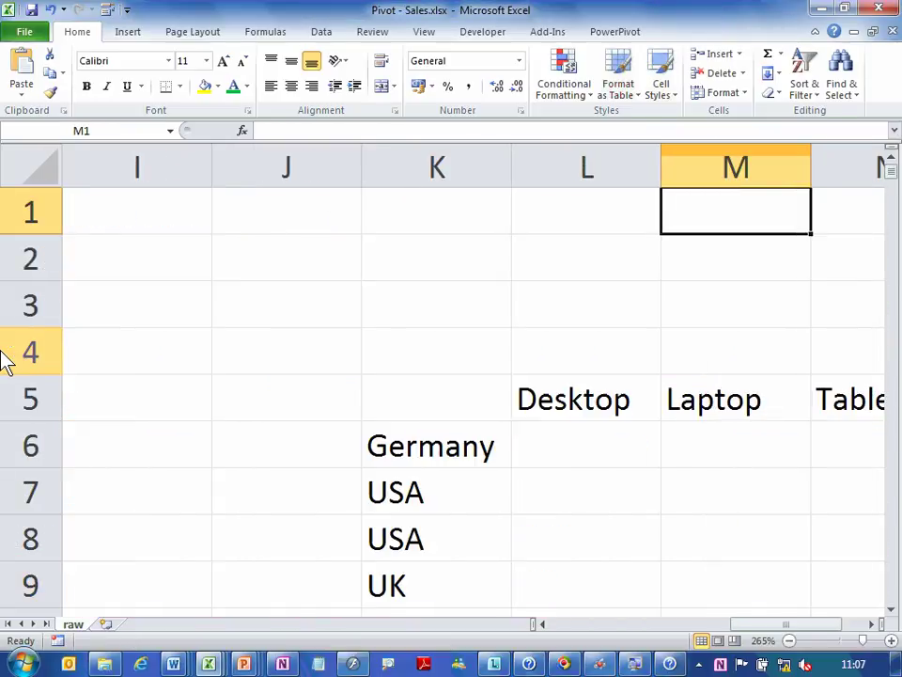
pyautogui.press('Right')
pyautogui.press('Right')
pyautogui.press('Down')
pyautogui.press('Down')
pyautogui.press('Down')
pyautogui.press('Down')
pyautogui.press('Down')
pyautogui.press('Down')
pyautogui.press('Down')
pyautogui.press('Down')
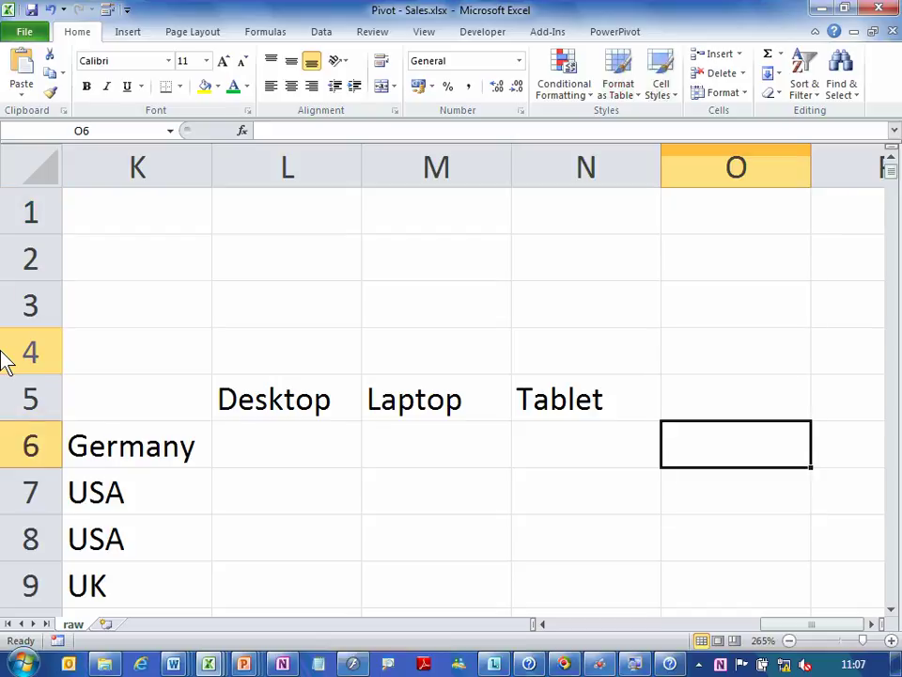
pyautogui.press('Down')
pyautogui.press('Down')
pyautogui.press('Down')
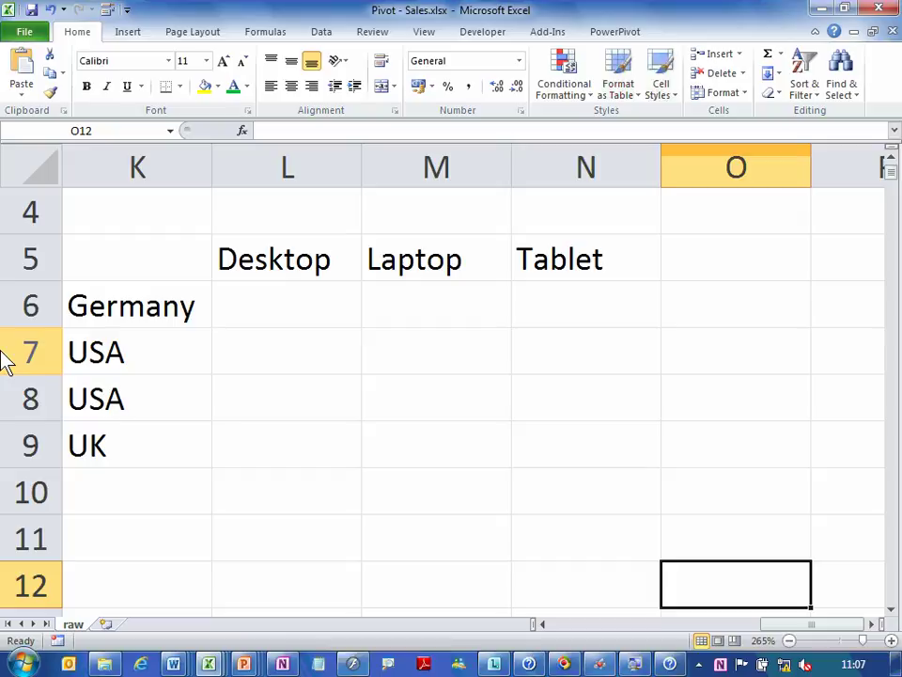
# Enter "How much time will you take?" in cell L4 above the Desktop heading.
pyautogui.press('Up')
pyautogui.press('Up')
pyautogui.press('Up')
pyautogui.press('Up')
pyautogui.press('Up')
pyautogui.press('Up')
pyautogui.press('Up')
pyautogui.press('Up')
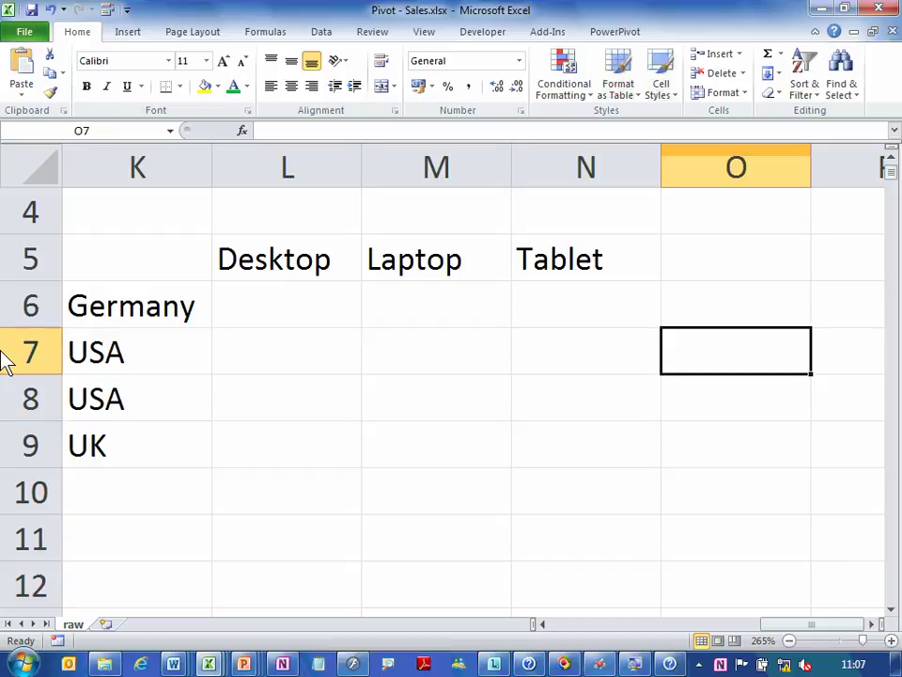
pyautogui.press('Left')
pyautogui.press('Left')
pyautogui.press('Left')
pyautogui.write('H')
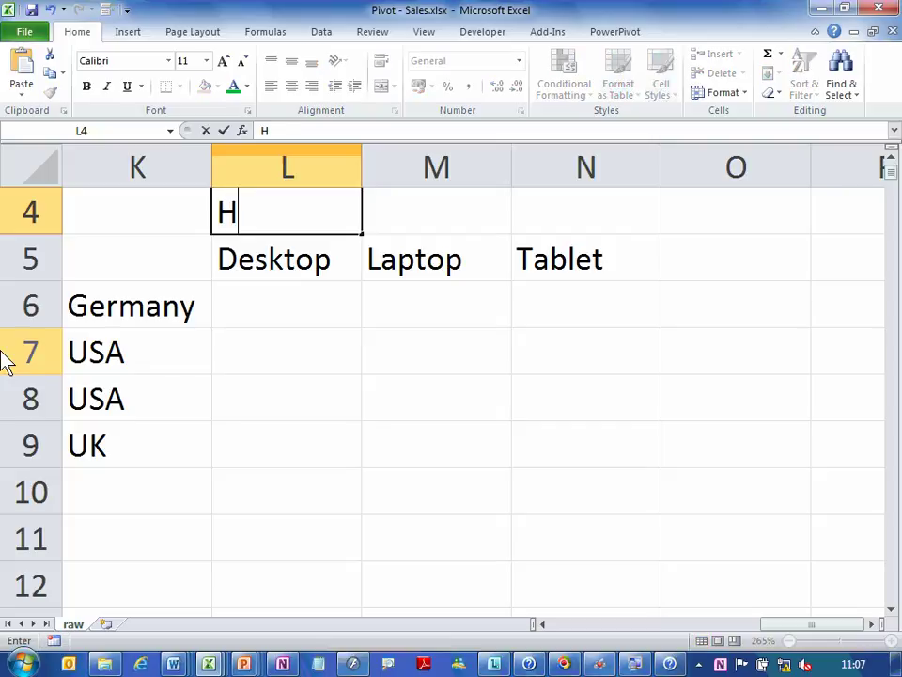
pyautogui.write('ow much time will you take?')
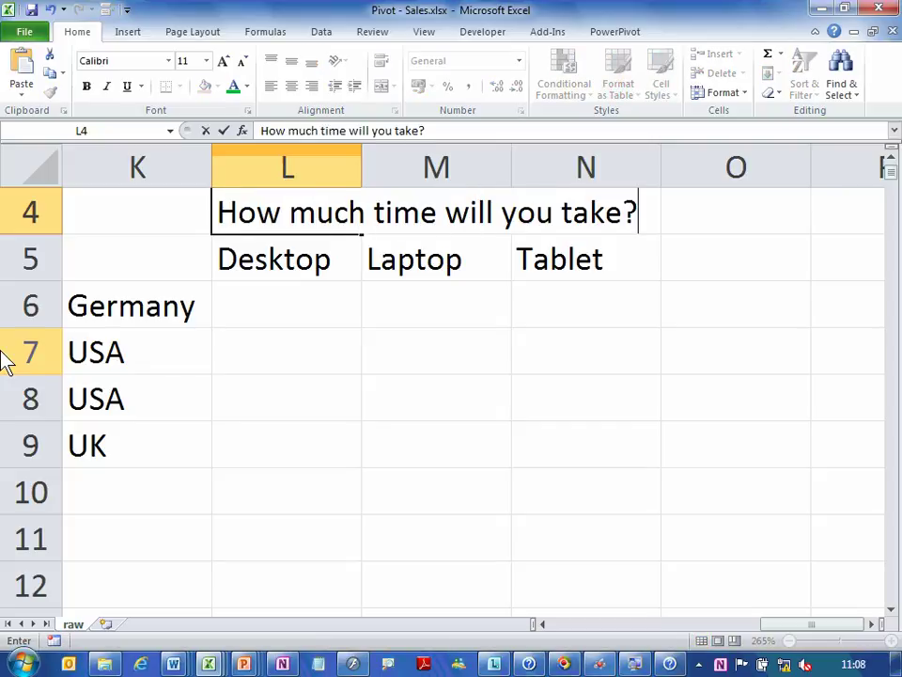
pyautogui.press('Return')
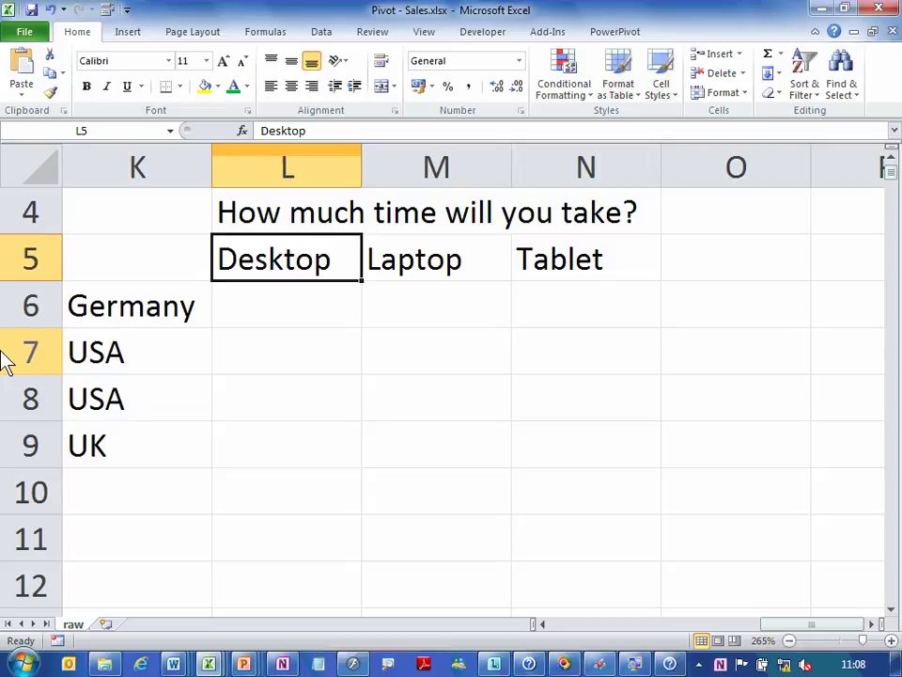
# Replace the text in L4 with "1 hour" and enter 2800 in K4.
pyautogui.press('Down')
pyautogui.press('Up')
pyautogui.press('Up')
pyautogui.write('1')
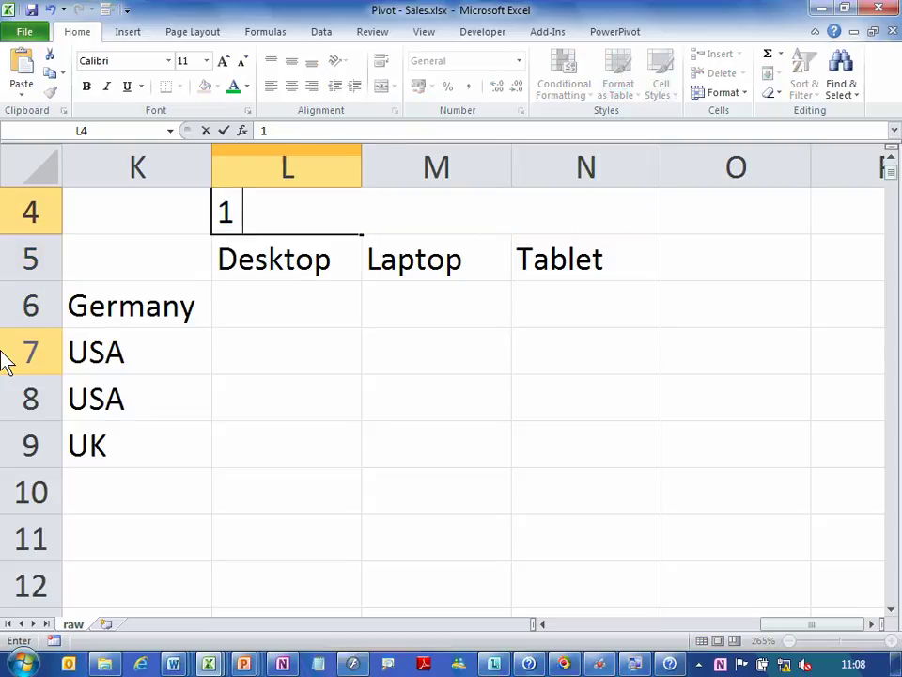
pyautogui.write(' hour')
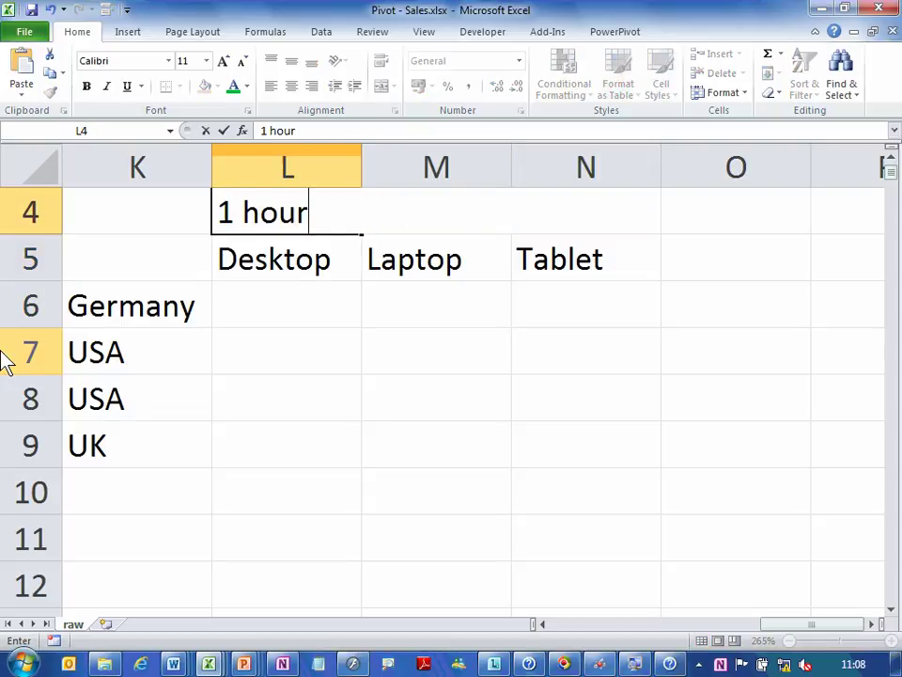
pyautogui.hotkey('ctrl', 'Return')
pyautogui.press('Left')
pyautogui.write('2800')
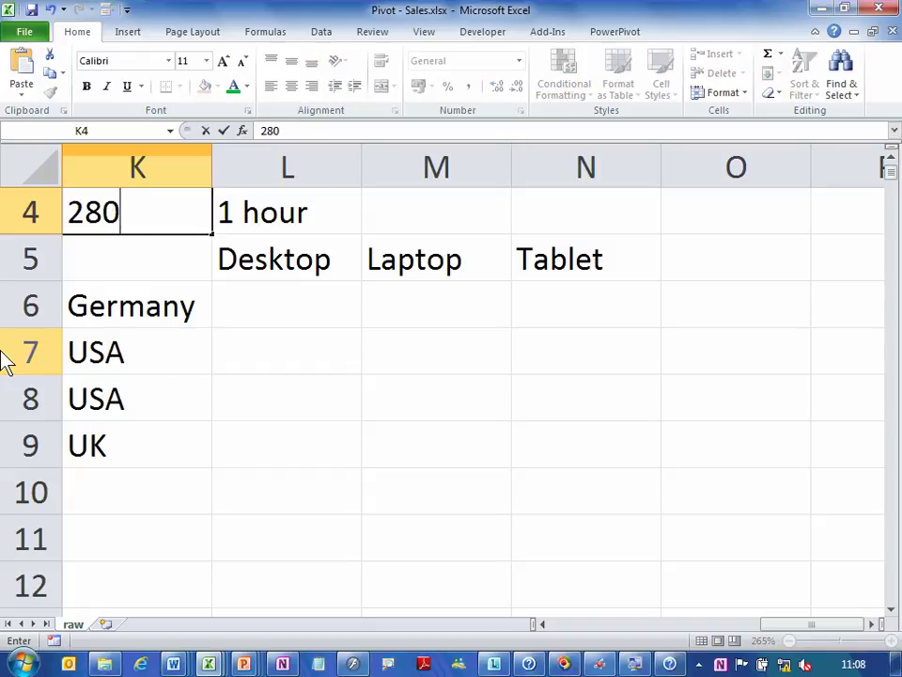
pyautogui.press('Right')
pyautogui.press('Right')
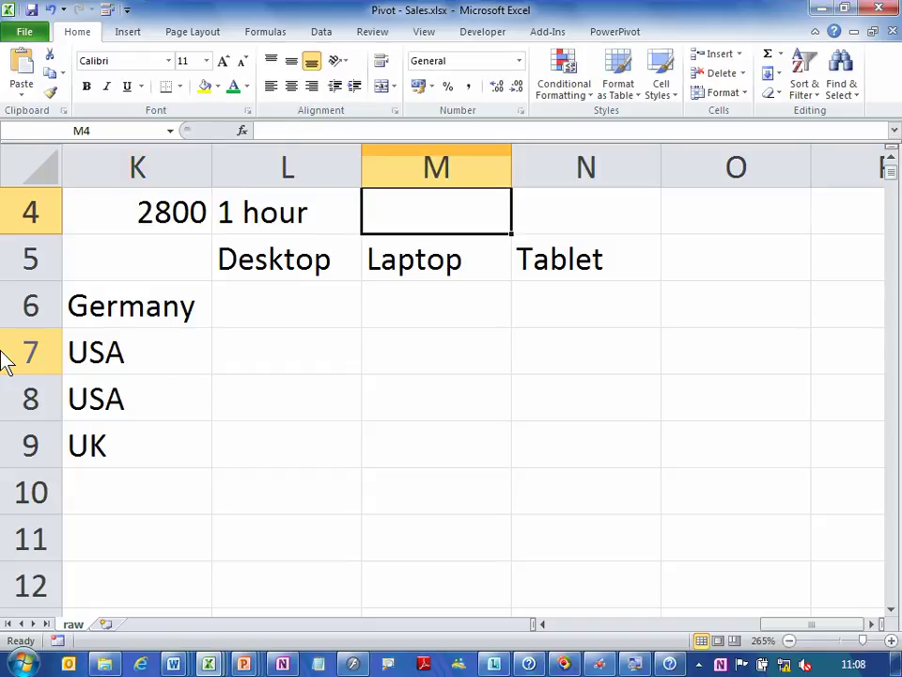
# Enter 30000 in cell M4 above the Laptop heading.
pyautogui.write('3004e23')
pyautogui.press('BackSpace')
pyautogui.press('BackSpace')
pyautogui.press('BackSpace')
pyautogui.press('BackSpace')
pyautogui.write('000')
pyautogui.press('BackSpace')
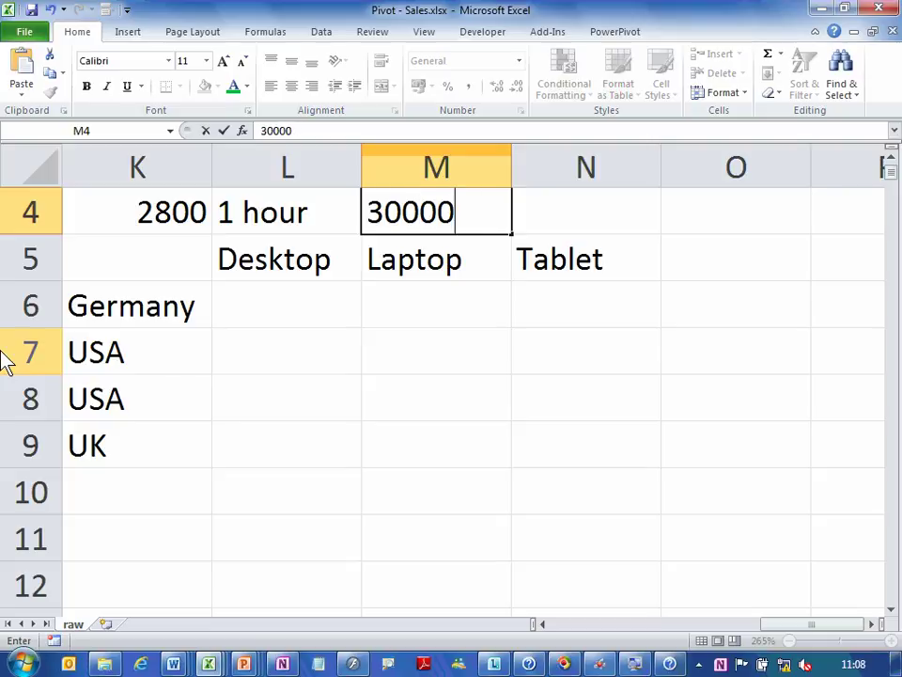
pyautogui.press('Right')
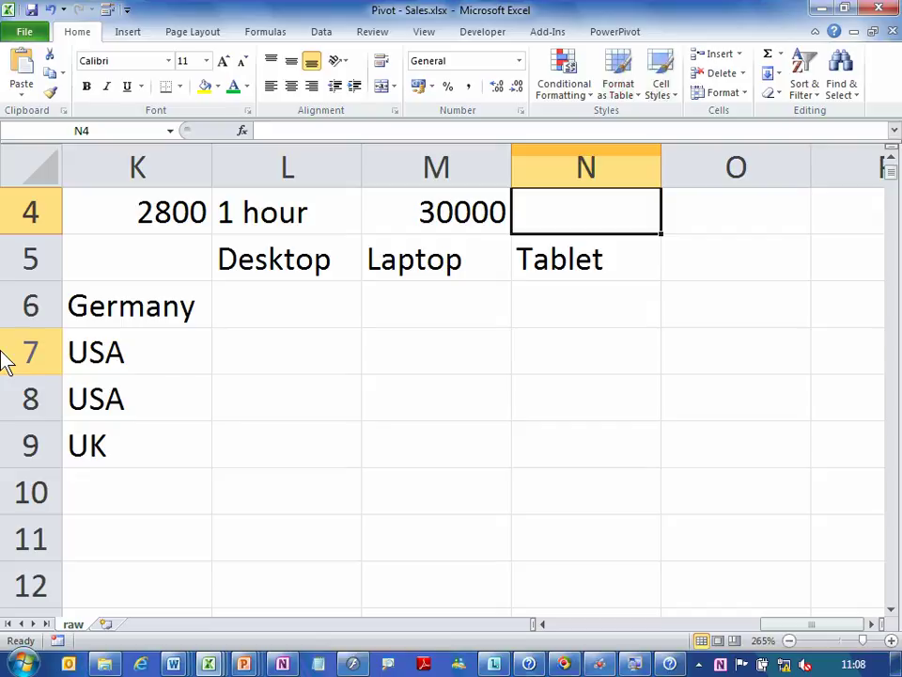
# Enter "4 hour" in N4 and "inefficient" in O4.
pyautogui.write('4 hour')
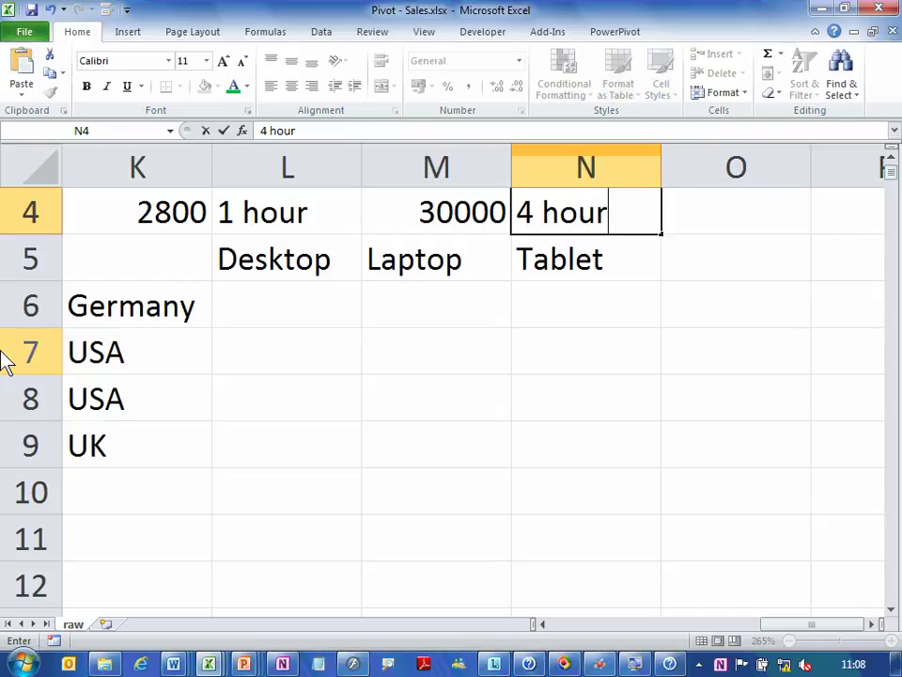
pyautogui.press('Tab')
pyautogui.write('ine')
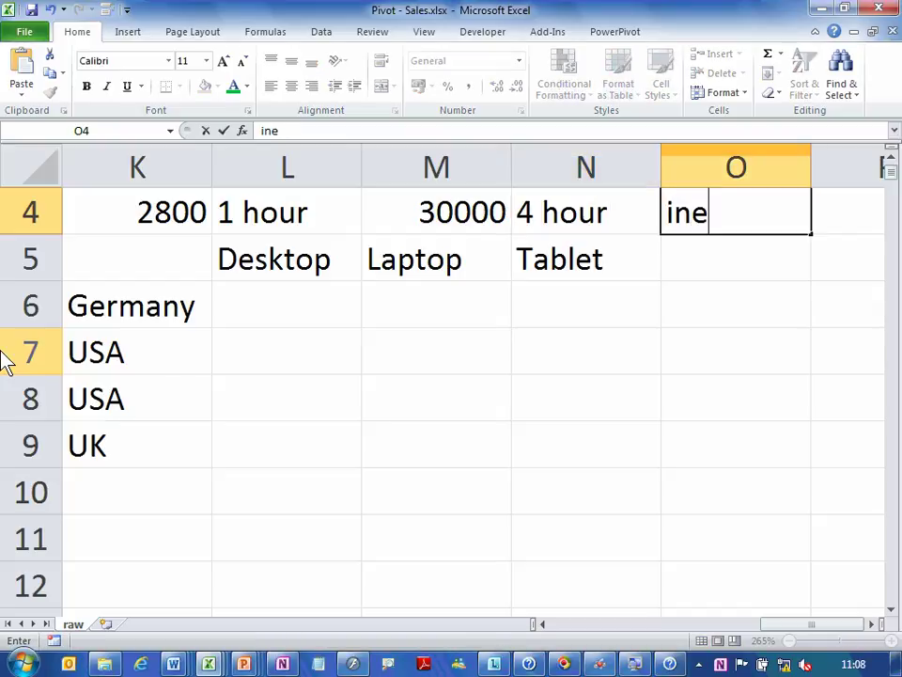
pyautogui.write('fficient')
pyautogui.press('Return')
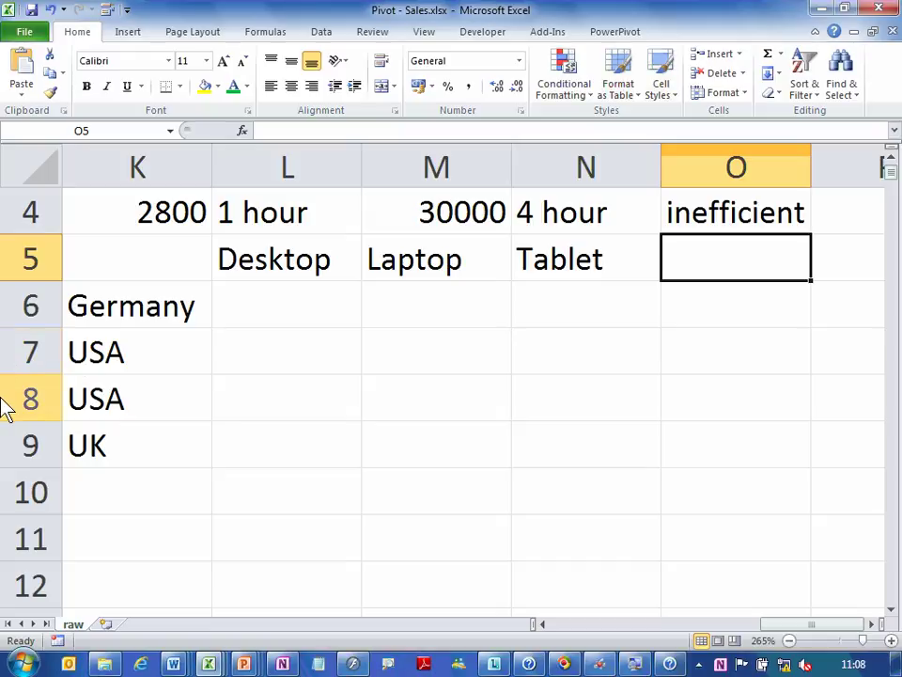
# Launch XNote Stopwatch and switch it from Timer to Stopwatch mode.
pyautogui.click(209, 364)
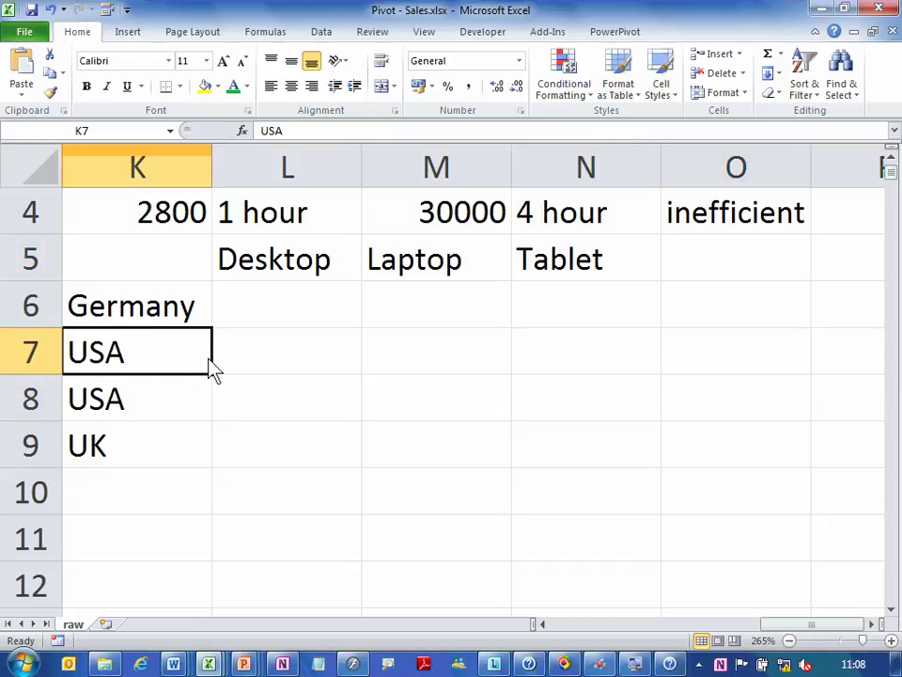
pyautogui.press('super')
pyautogui.write('xnote')
pyautogui.press('Return')
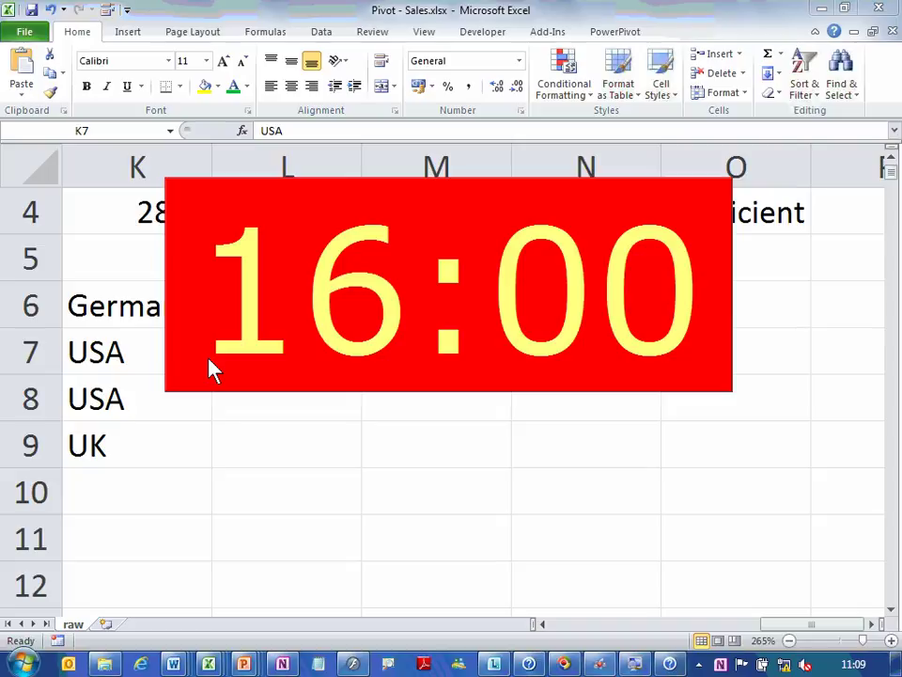
pyautogui.rightClick(339, 326)
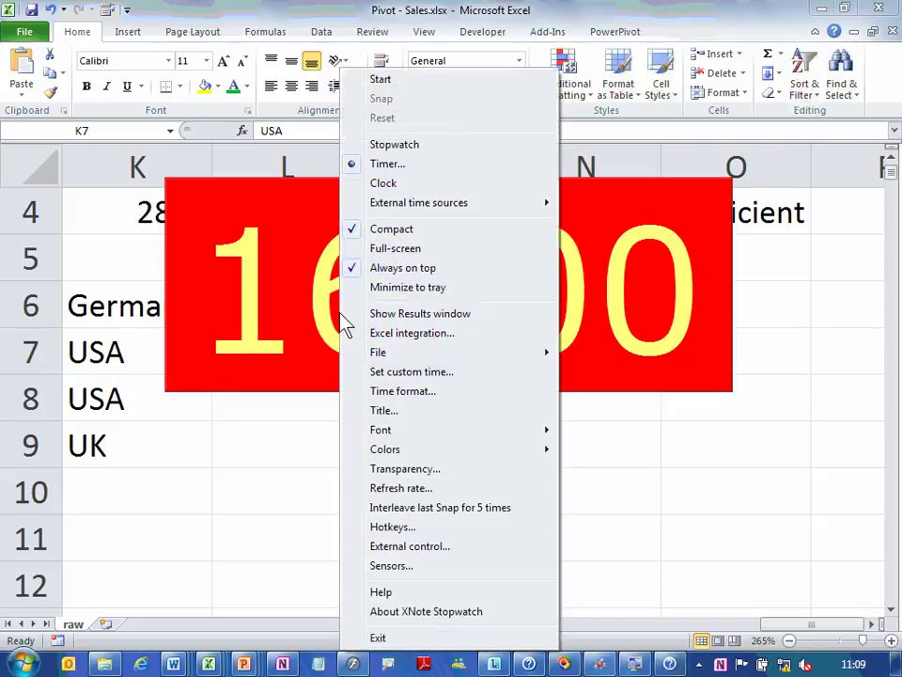
pyautogui.click(414, 147)
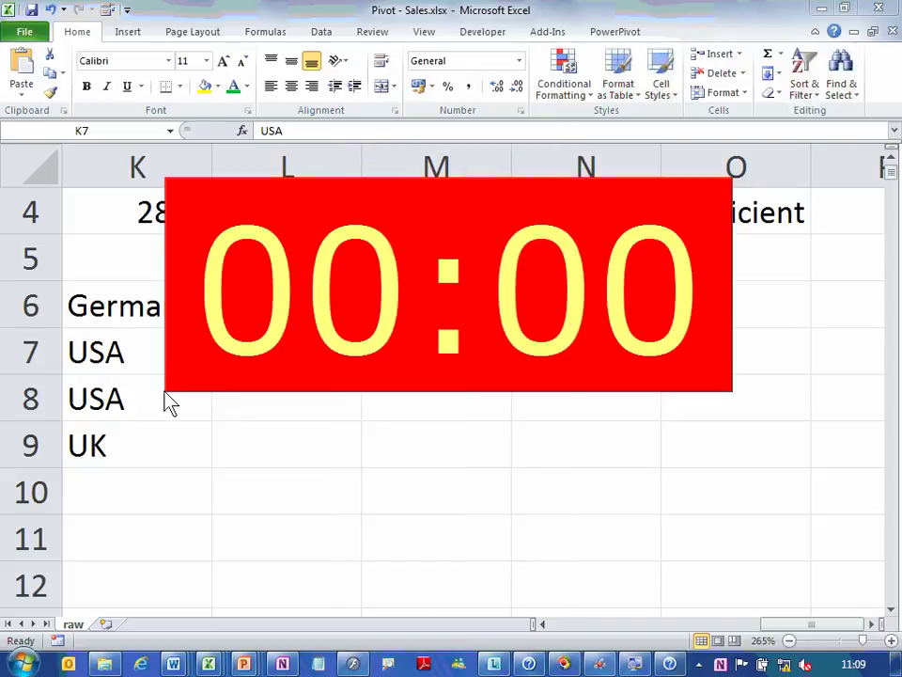
# Shrink the stopwatch window, move it clear of the worksheet cells, and return to the Excel sheet.
pyautogui.moveTo(172, 395); pyautogui.dragTo(536, 260)
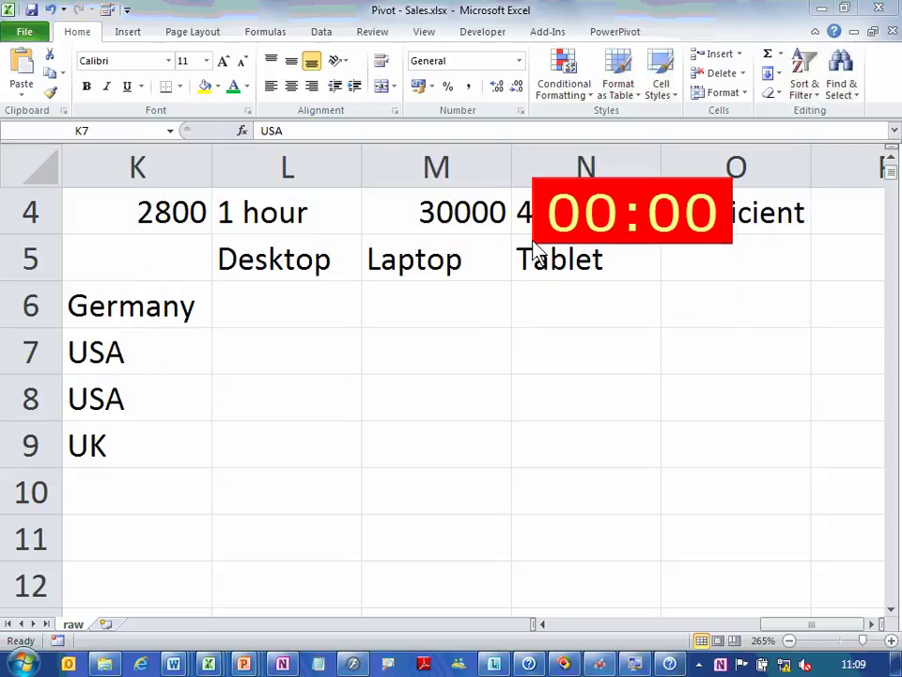
pyautogui.moveTo(661, 201); pyautogui.dragTo(640, 68)
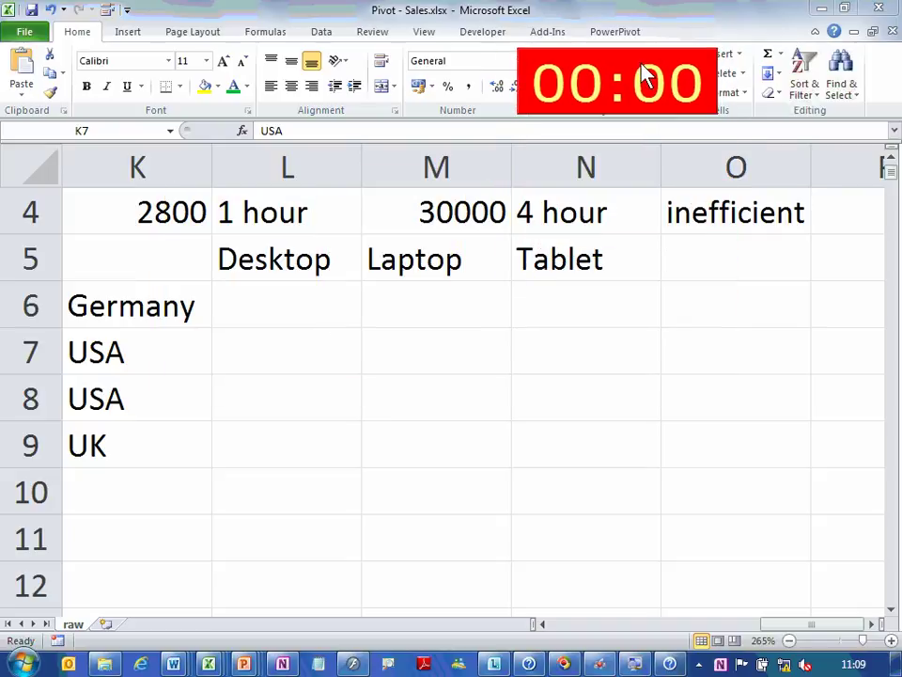
pyautogui.click(191, 365)
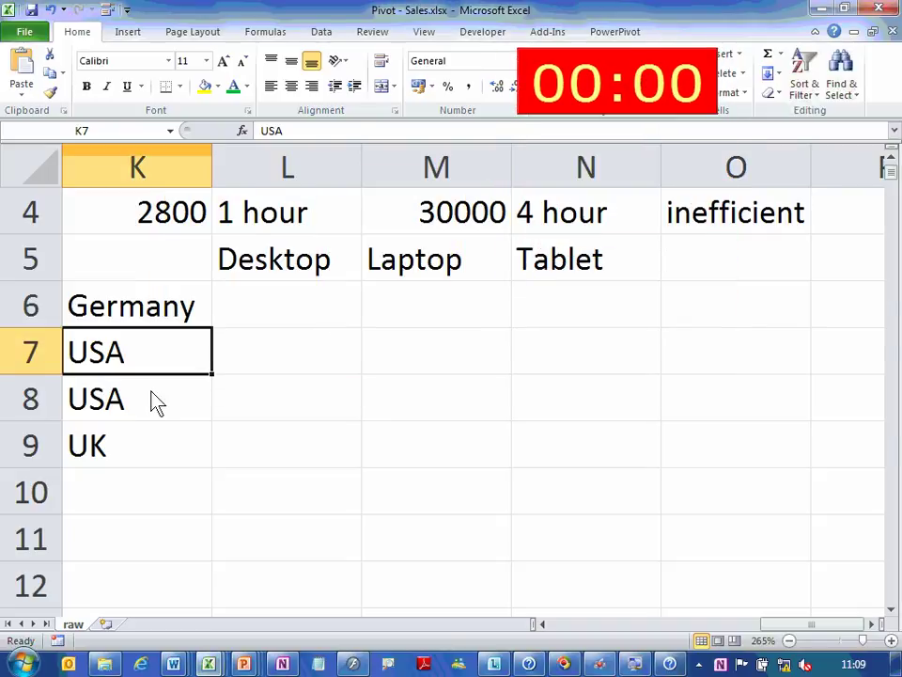
# Select cell A5 inside the sales table and start the stopwatch.
pyautogui.hotkey('ctrl', 'Home')
pyautogui.click(130, 416)
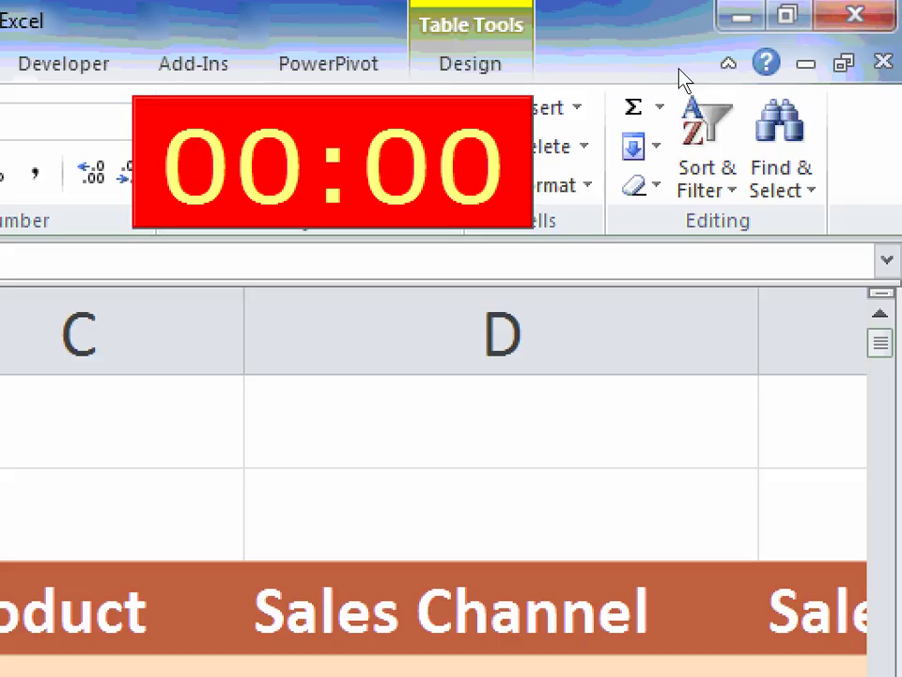
pyautogui.rightClick(455, 137)
pyautogui.click(528, 157)
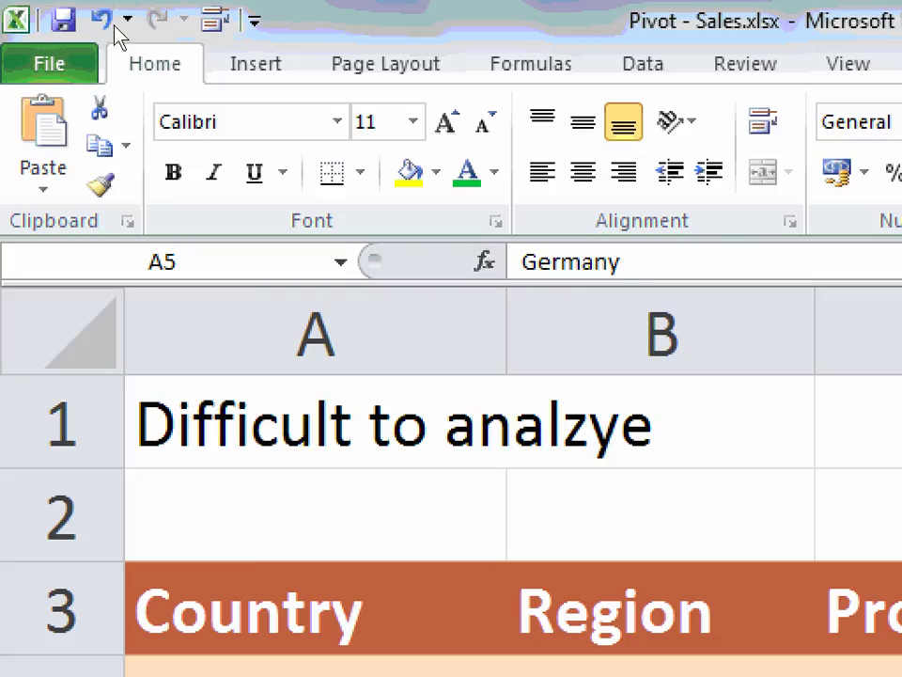
# Create a PivotTable from Table2 on a new worksheet.
pyautogui.click(256, 62)
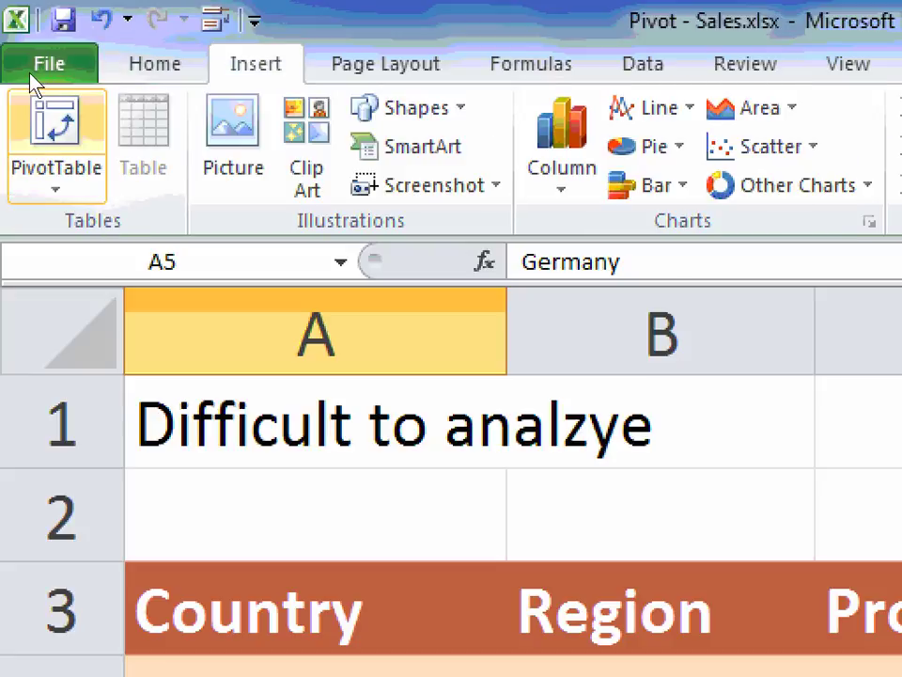
pyautogui.click(58, 139)
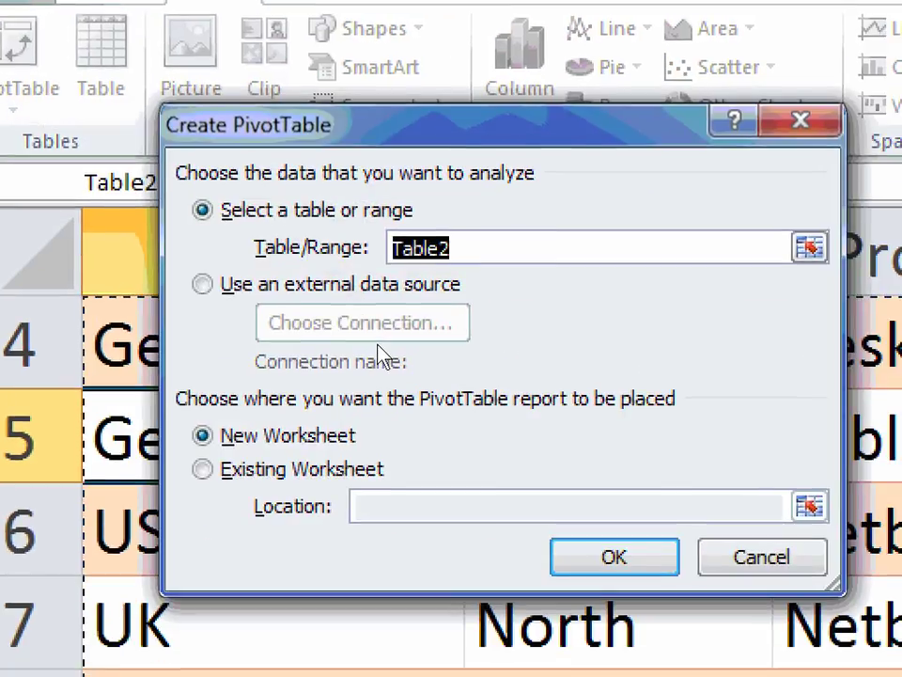
pyautogui.press('Return')
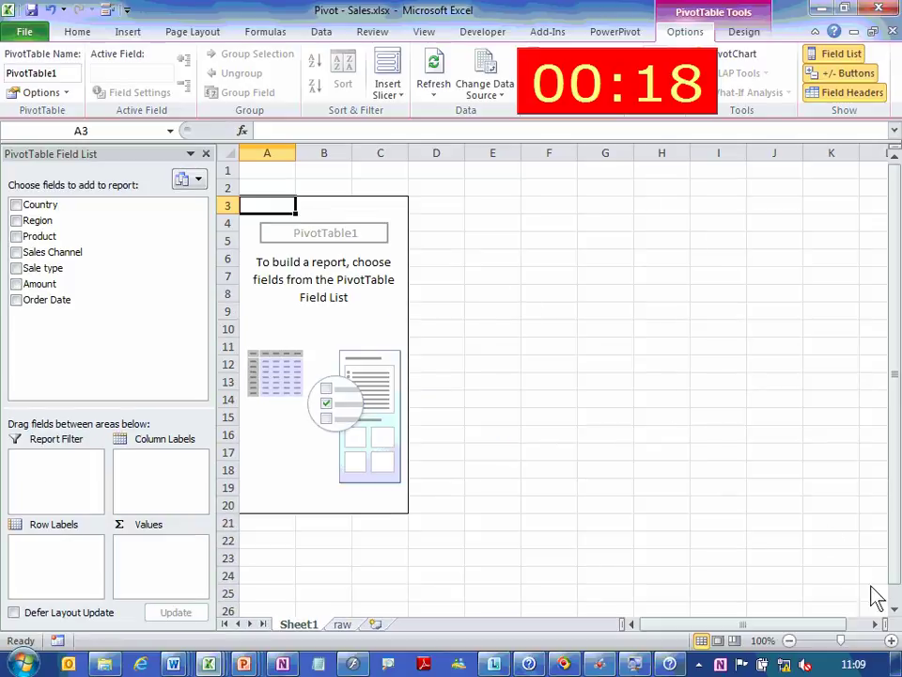
# Add the Amount field to the PivotTable's Values area as a sum.
pyautogui.click(891, 640)
pyautogui.click(891, 640)
pyautogui.click(891, 640)
pyautogui.click(892, 640)
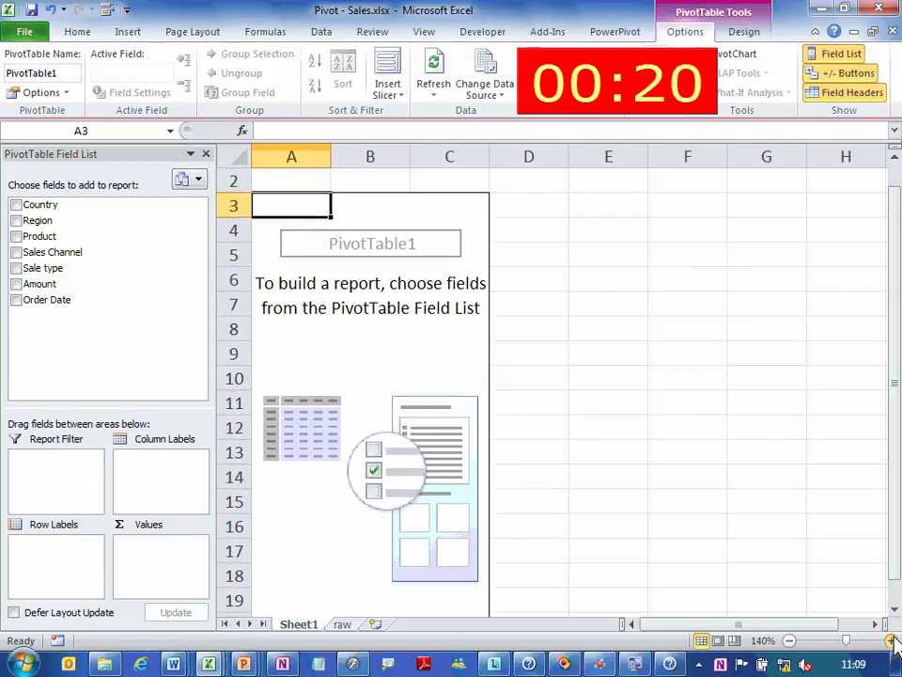
pyautogui.click(891, 640)
pyautogui.click(891, 640)
pyautogui.click(891, 640)
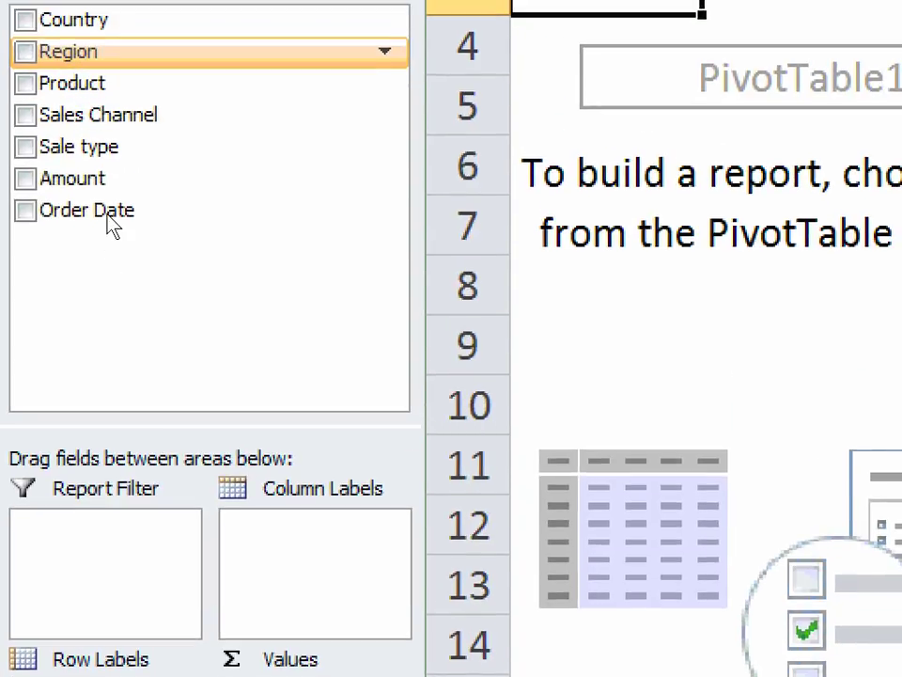
pyautogui.press('Down')
pyautogui.press('Down')
pyautogui.press('Down')
pyautogui.press('Down')
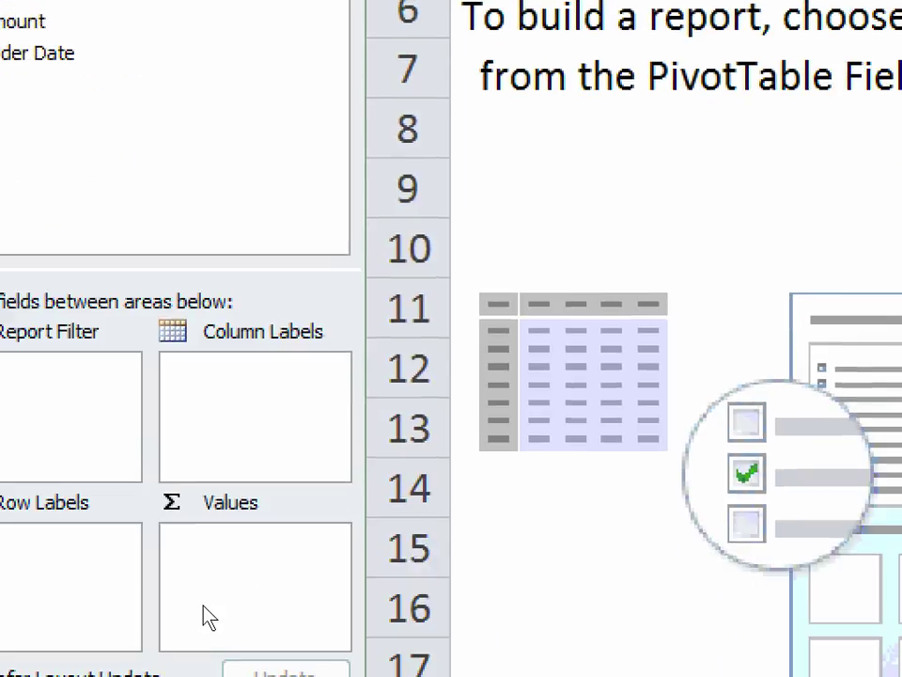
pyautogui.moveTo(203, 605); pyautogui.dragTo(192, 567)
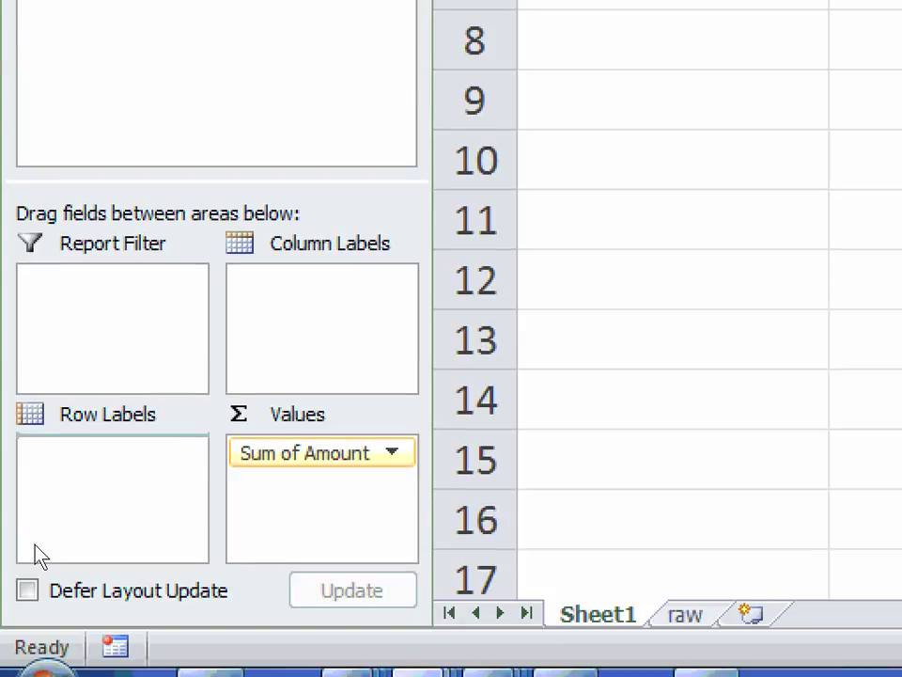
# Add the Country field to the PivotTable's Row Labels and the Product field to its Column Labels.
pyautogui.moveTo(41, 556); pyautogui.dragTo(43, 555)
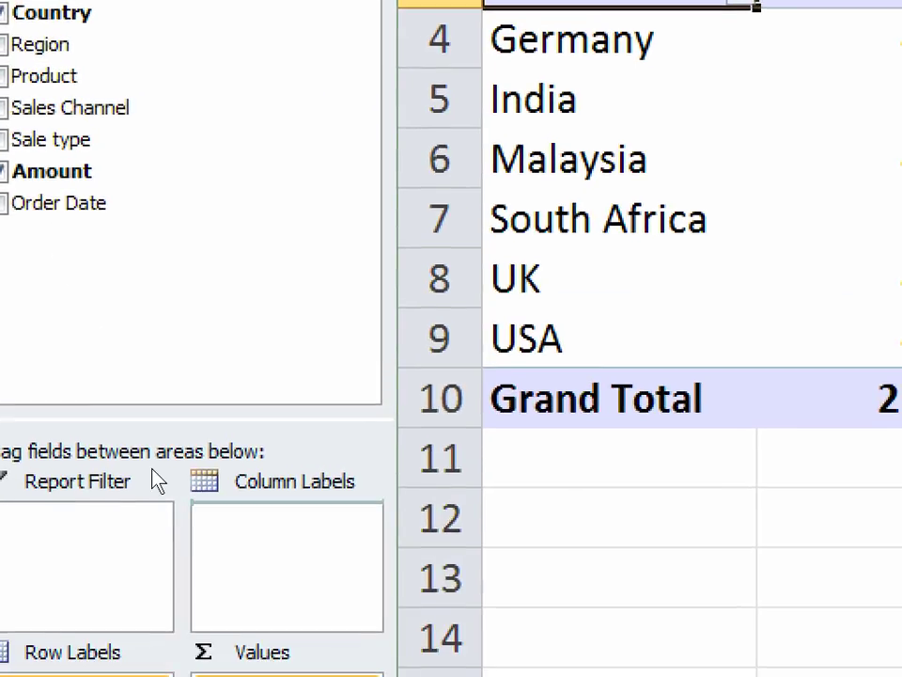
pyautogui.moveTo(156, 470); pyautogui.dragTo(170, 455)
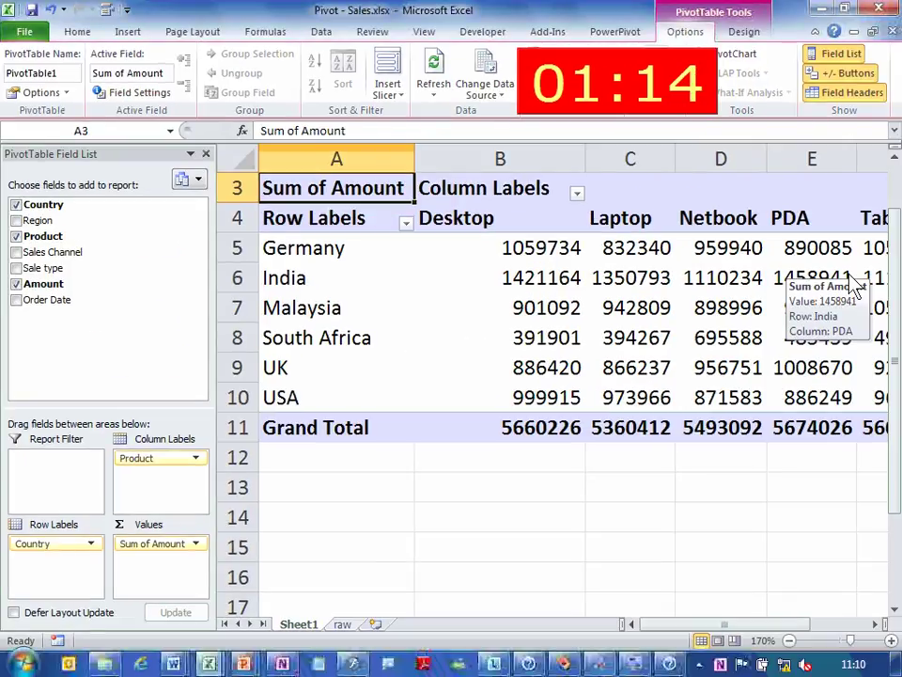
# Stop the running stopwatch.
pyautogui.click(618, 106)
pyautogui.rightClick(617, 106)
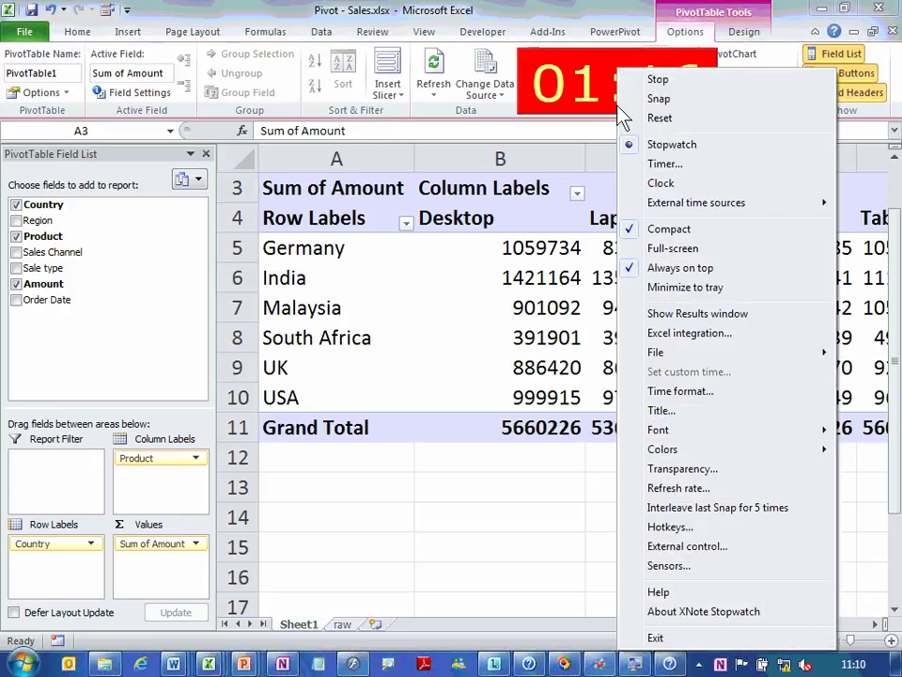
pyautogui.click(662, 79)
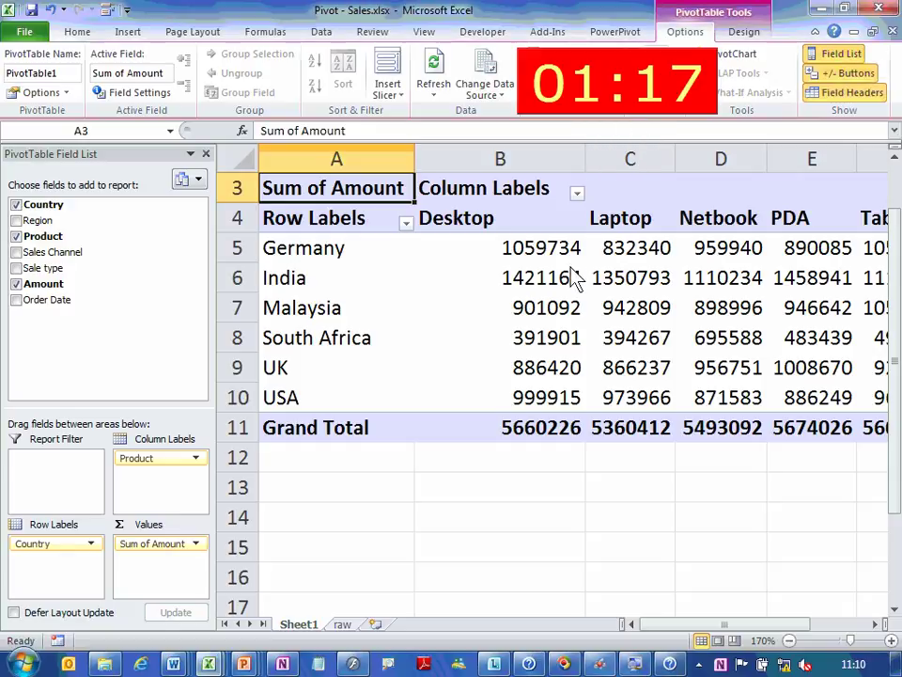
# Switch to the raw sheet and go to its cell A1.
pyautogui.hscroll(3, 570, 271)
pyautogui.hotkey('alt', 'pagedown')
pyautogui.hotkey('alt', 'pagedown')
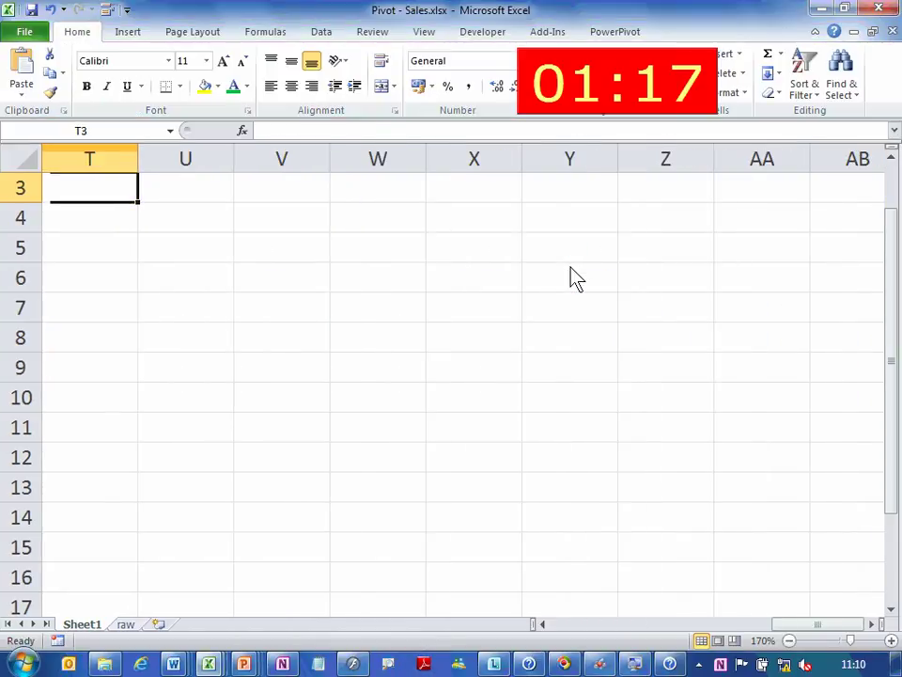
pyautogui.hotkey('ctrl', 'pagedown')
pyautogui.hotkey('ctrl', 'Home')
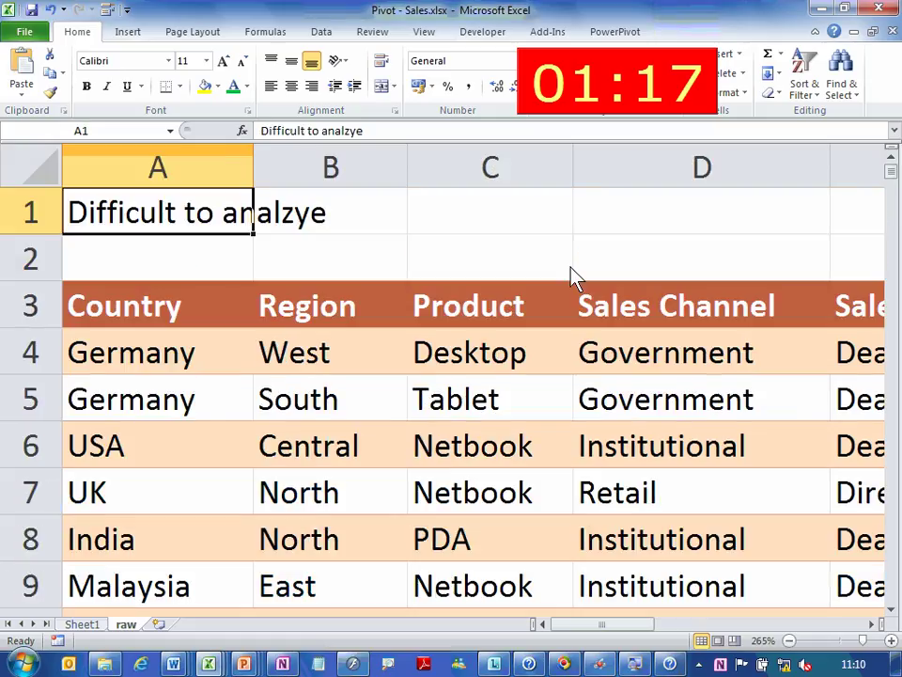
# Set the time estimate beside the 2800 figure in cell L4 to "2min".
pyautogui.hotkey('alt', 'pagedown')
pyautogui.hotkey('alt', 'pagedown')
pyautogui.hotkey('alt', 'pagedown')
pyautogui.hotkey('alt', 'pageup')
pyautogui.press('Down')
pyautogui.press('Down')
pyautogui.press('Down')
pyautogui.press('Right')
pyautogui.press('Right')
pyautogui.write('1 min')
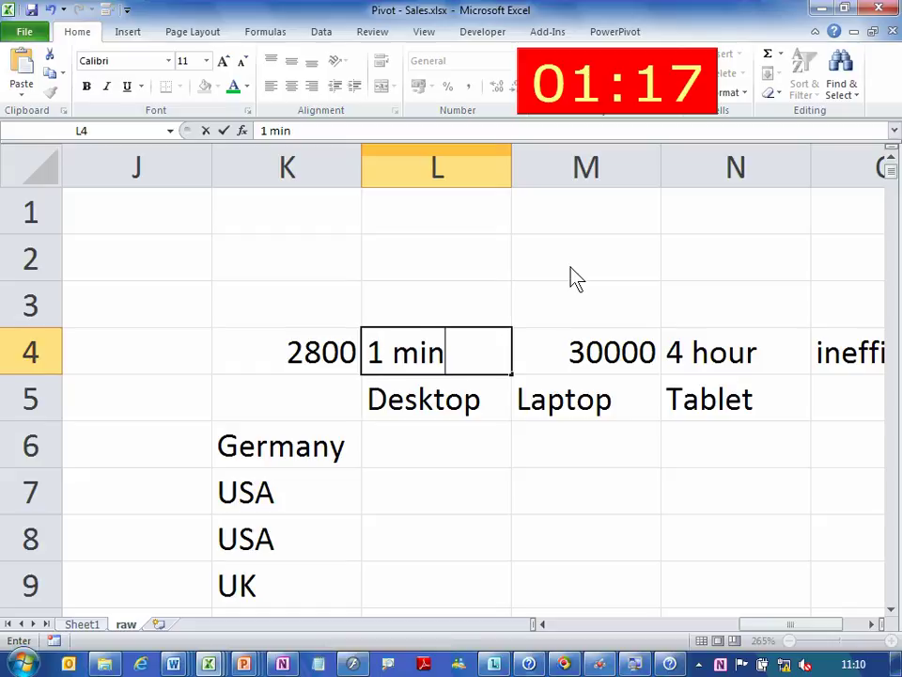
pyautogui.press('BackSpace')
pyautogui.press('BackSpace')
pyautogui.press('BackSpace')
pyautogui.press('BackSpace')
pyautogui.press('BackSpace')
pyautogui.write('2min')
pyautogui.press('Return')
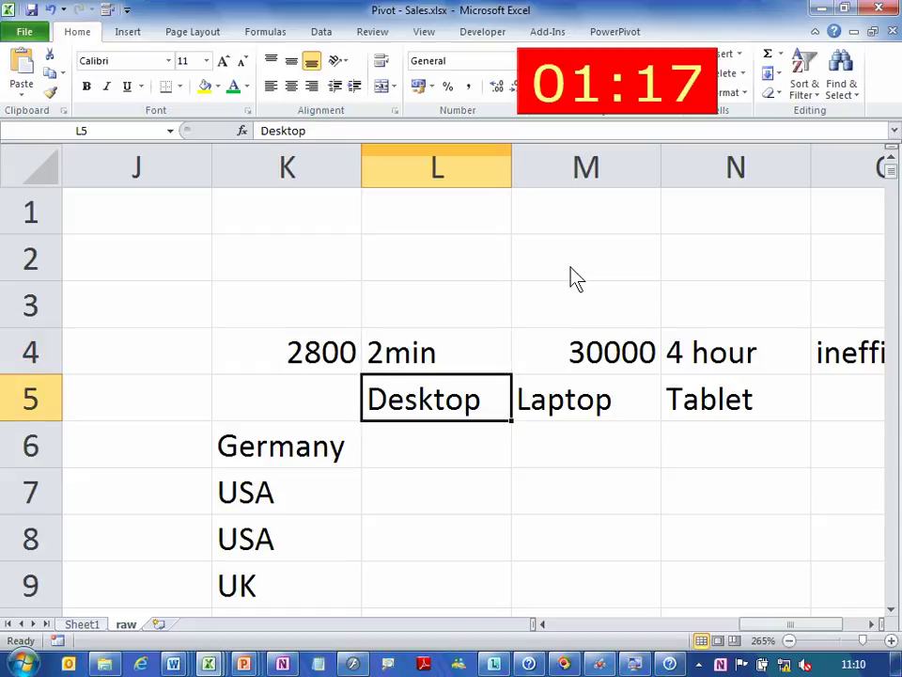
# Set the time estimate beside the 30000 figure in cell N4 to "2min".
pyautogui.press('Up')
pyautogui.press('Right')
pyautogui.press('Right')
pyautogui.write('2min')
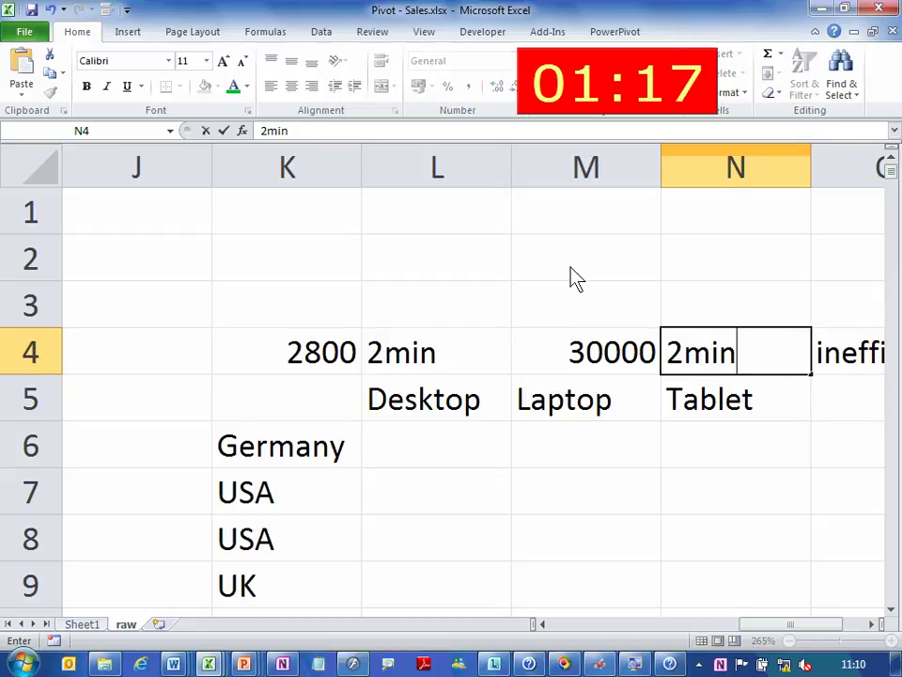
pyautogui.press('Return')
# Replace the rating in cell O4 with "Efficient".
pyautogui.press('Up')
pyautogui.press('Right')
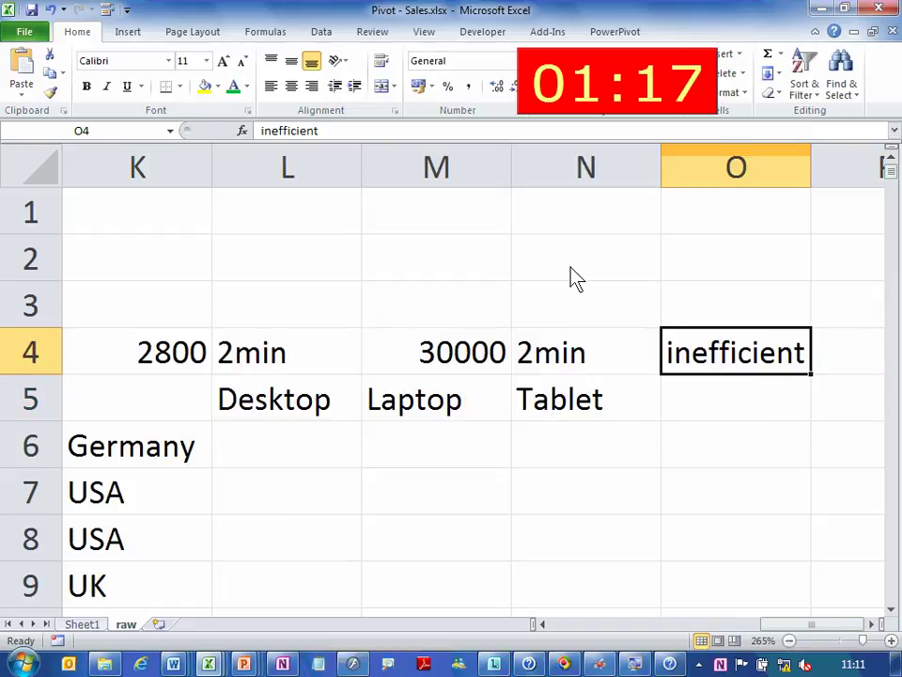
pyautogui.write('Efficient')
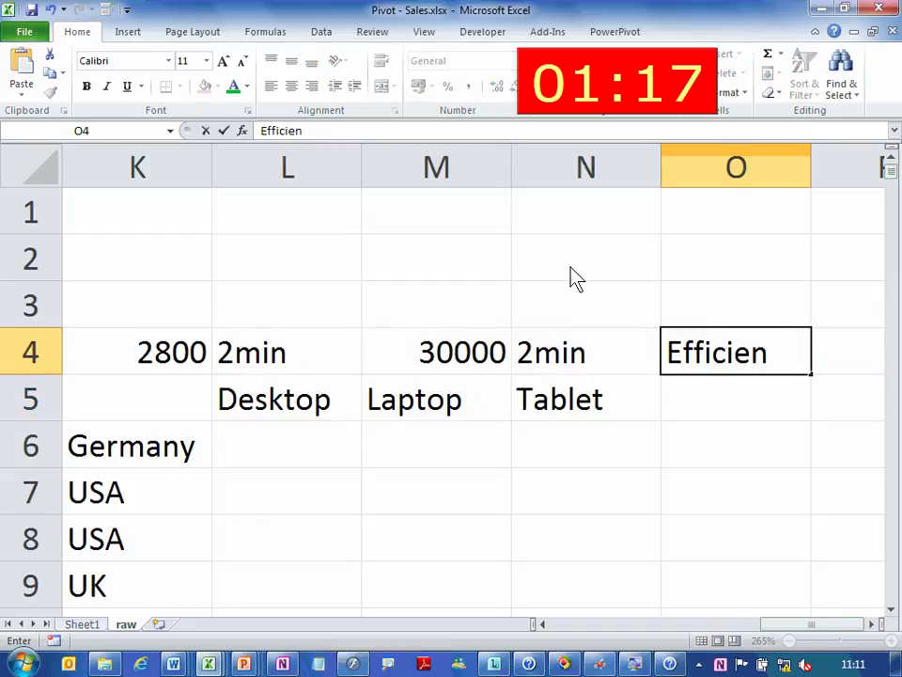
pyautogui.press('Return')
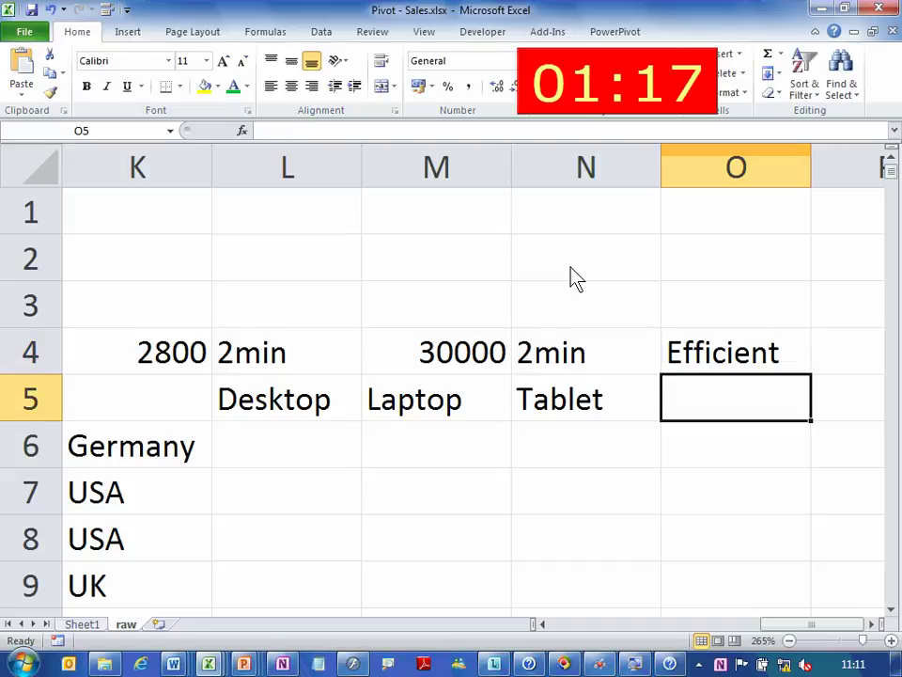
# Return to the PivotTable on Sheet1 and select cell A1.
pyautogui.hotkey('alt', 'Tab')
pyautogui.hotkey('alt', 'Tab')
pyautogui.hotkey('ctrl', 'pageup')
pyautogui.hotkey('ctrl', 'Home')
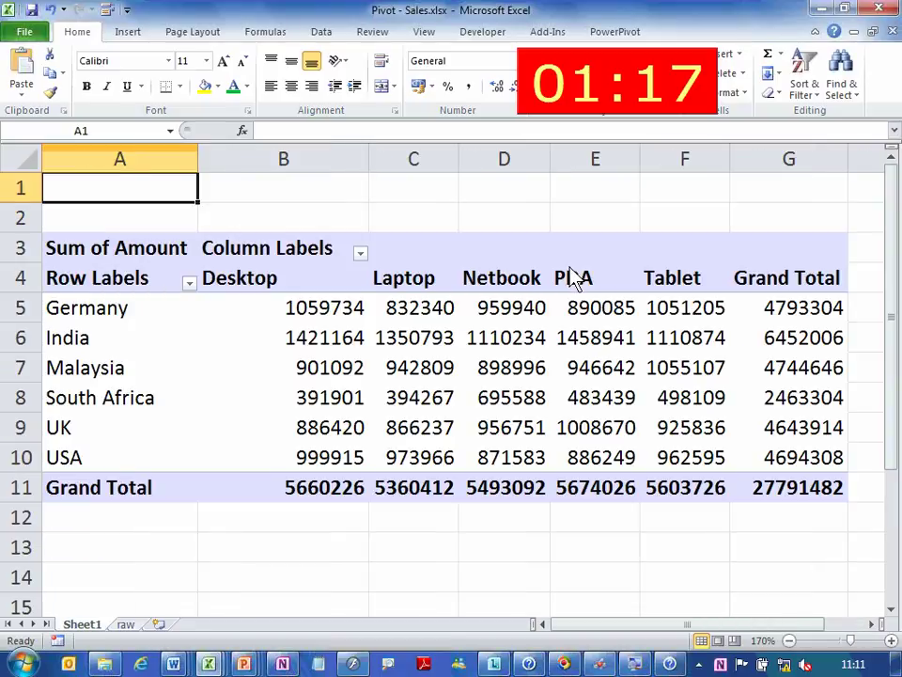
pyautogui.moveTo(390, 355)
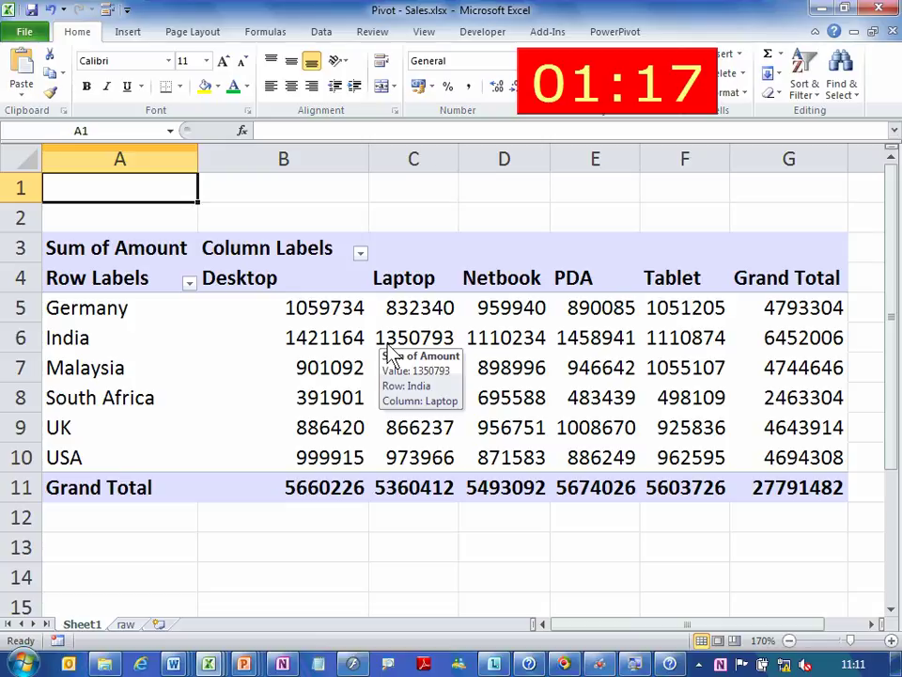
# Enter "Save time", "More work" and "Economy down" in cells A1, B1 and C1 above the PivotTable.
pyautogui.write('Save time')
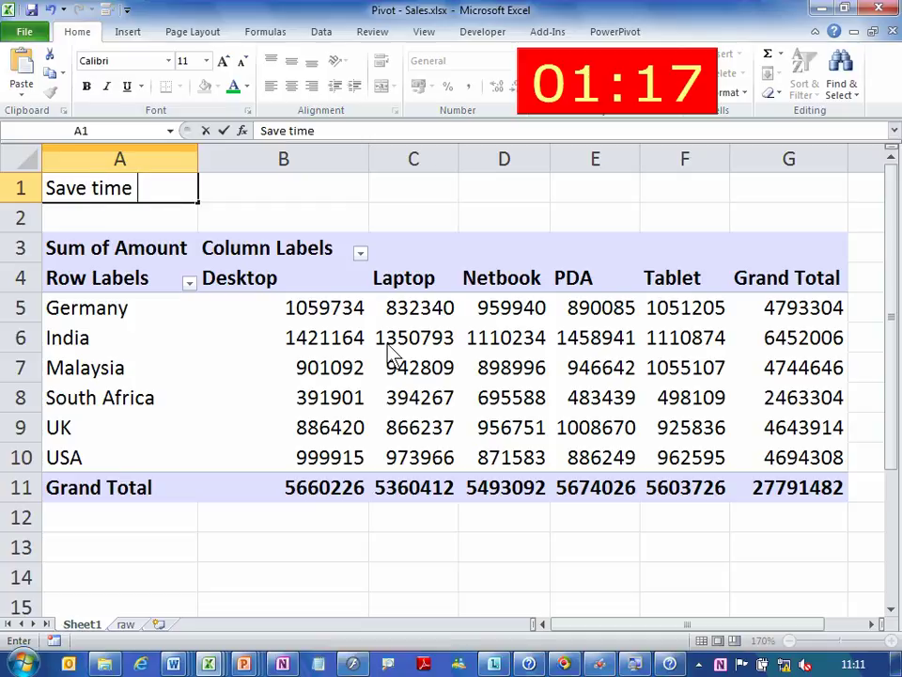
pyautogui.press('Return')
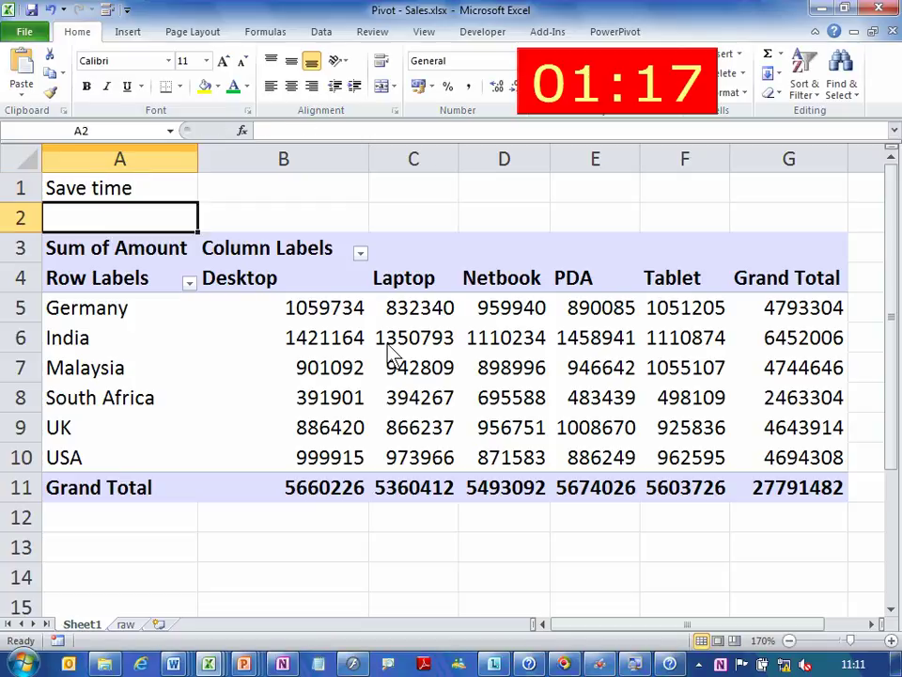
pyautogui.scroll(5, 393, 355)
pyautogui.scroll(1, 393, 355)
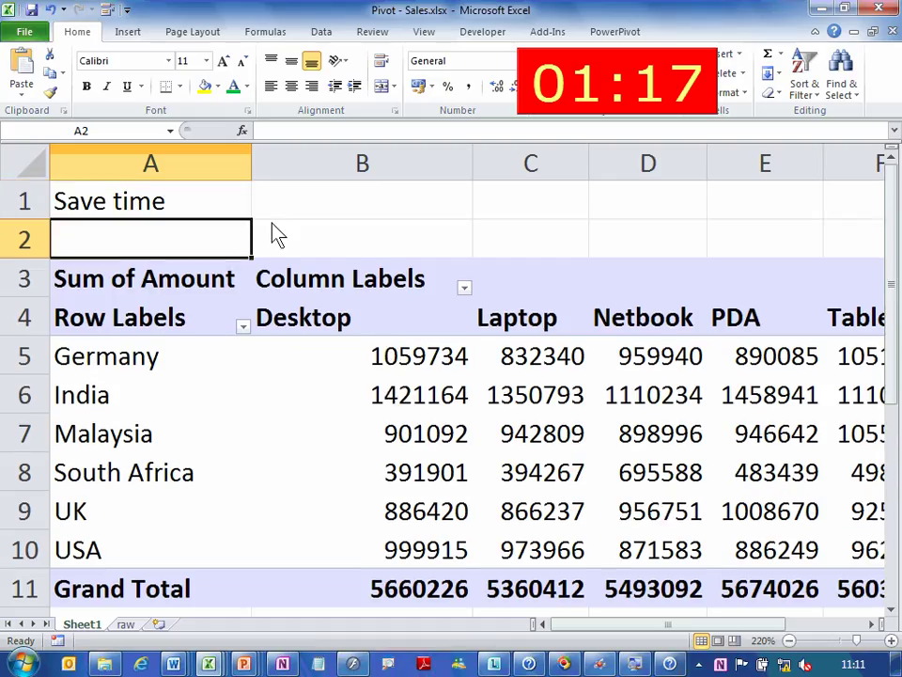
pyautogui.click(288, 218)
pyautogui.write('More work')
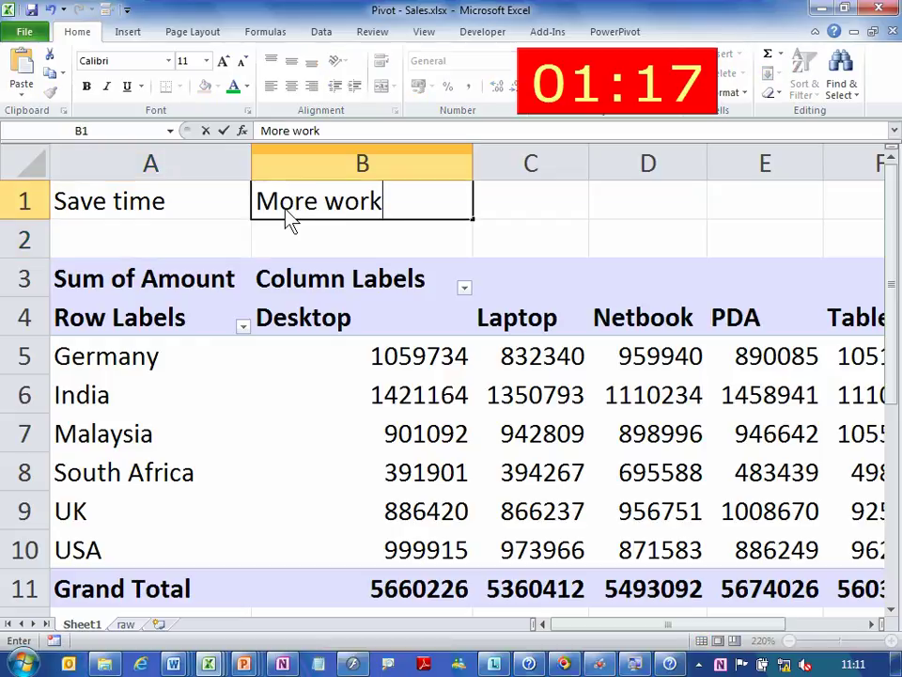
pyautogui.press('Tab')
pyautogui.write('Economy down')
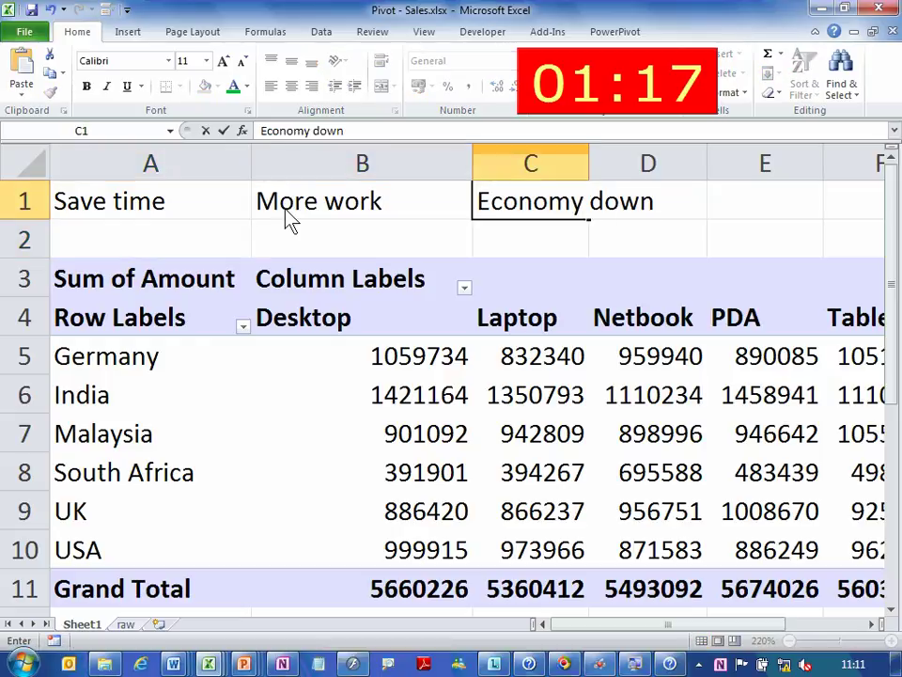
pyautogui.press('Return')
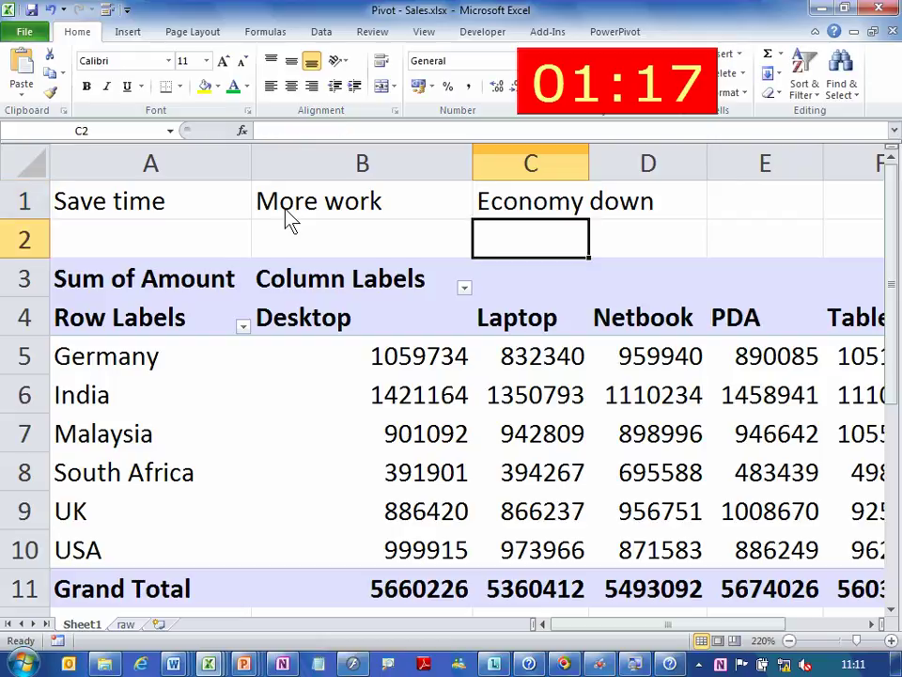
# Clear the three notes from cells A1 to C1 above the PivotTable.
pyautogui.write('???')
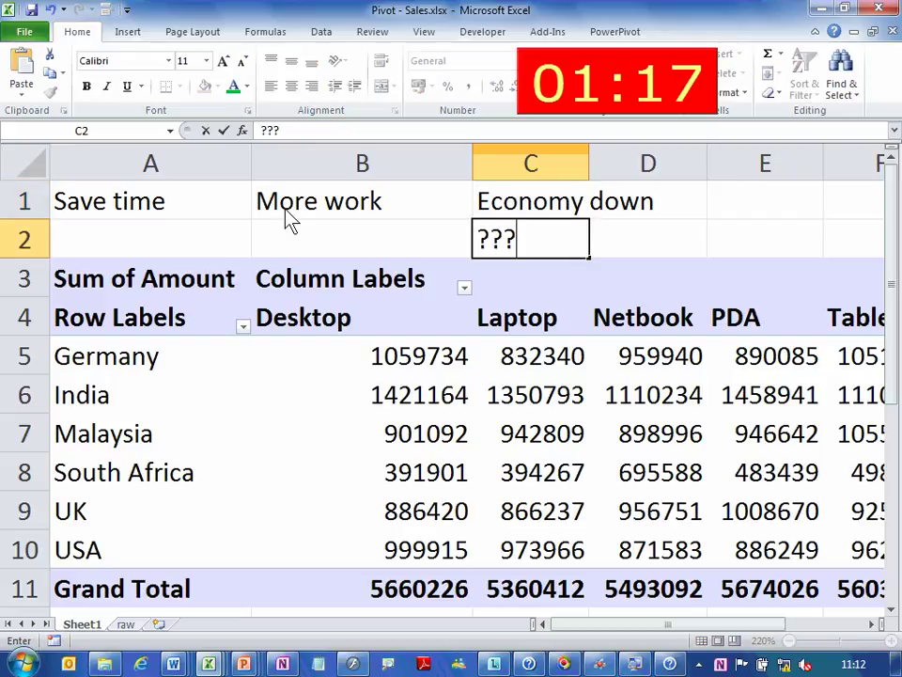
pyautogui.press('Escape')
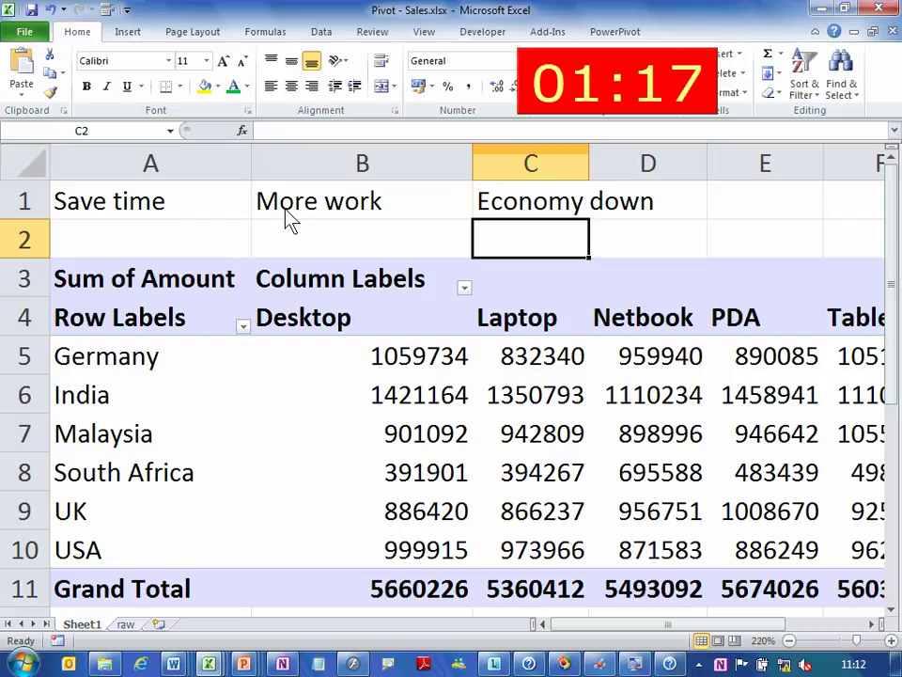
pyautogui.press('Up')
pyautogui.hotkey('shift', 'Left')
pyautogui.hotkey('shift', 'Left')
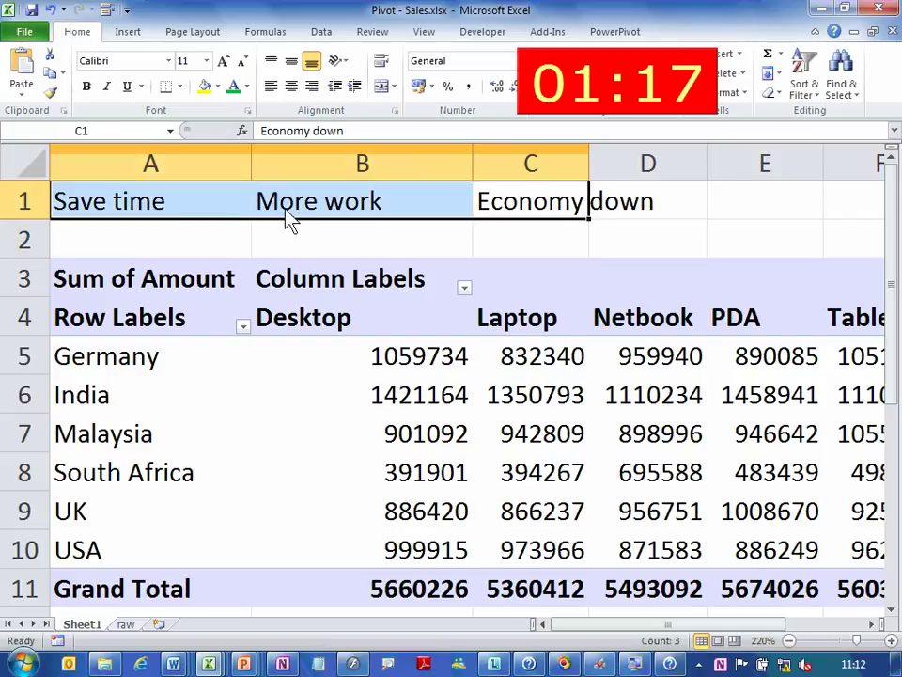
pyautogui.press('Delete')
pyautogui.write('Ju')
pyautogui.press('Escape')
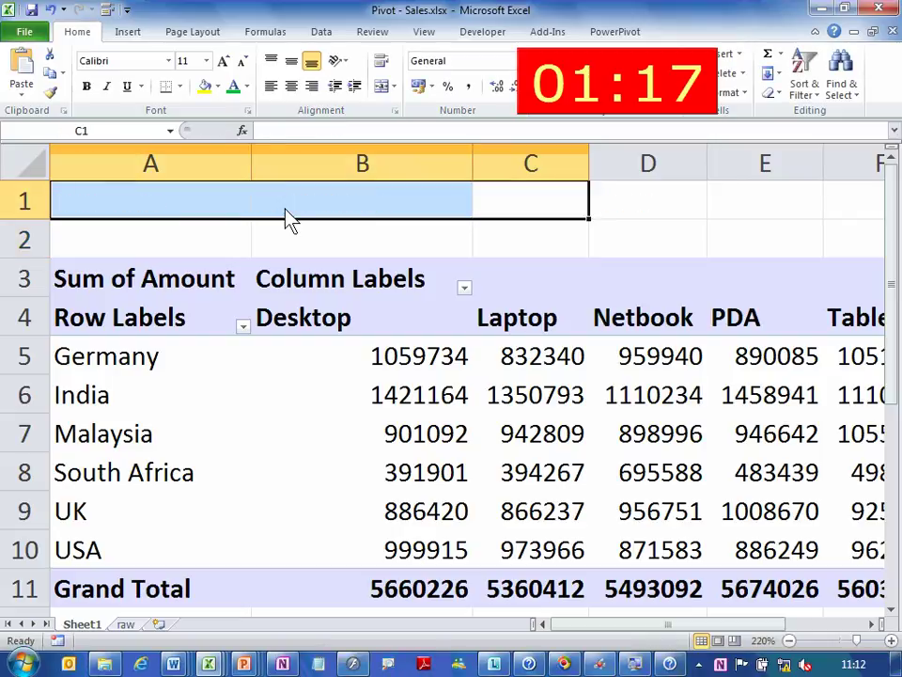
# Enter "Just saving time is NOT efficiency" in cell A1.
pyautogui.click(289, 216)
pyautogui.press('Left')
pyautogui.write('Ju')
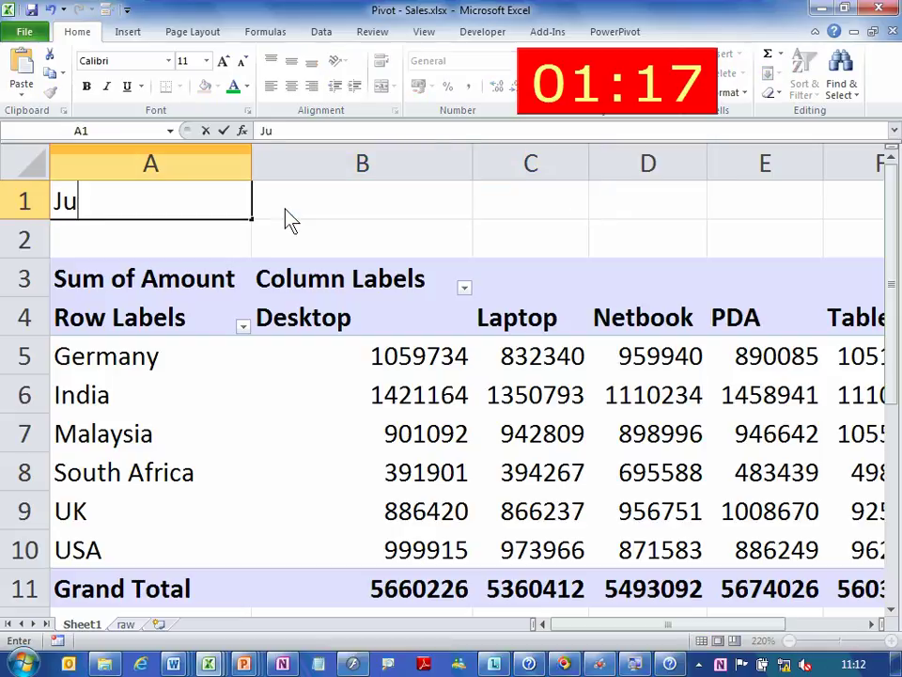
pyautogui.write('st saving time ')
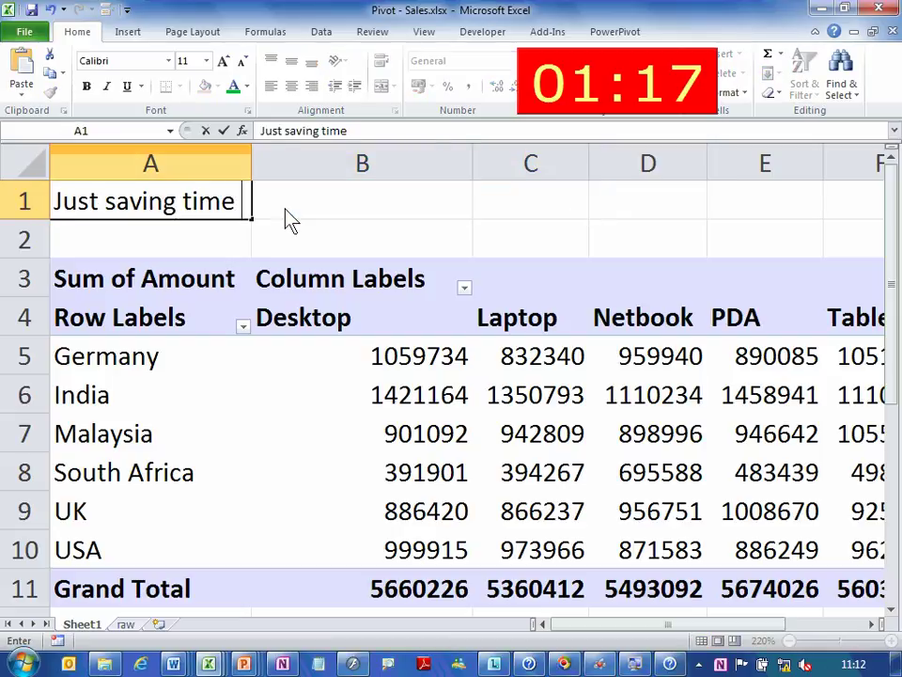
pyautogui.write('is NOT')
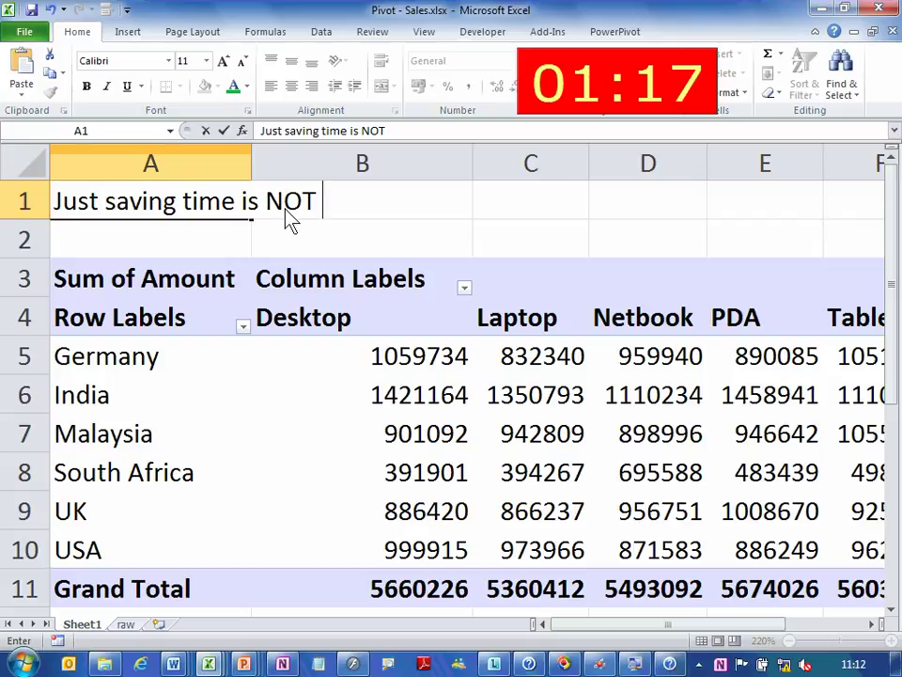
pyautogui.write(' efficiency')
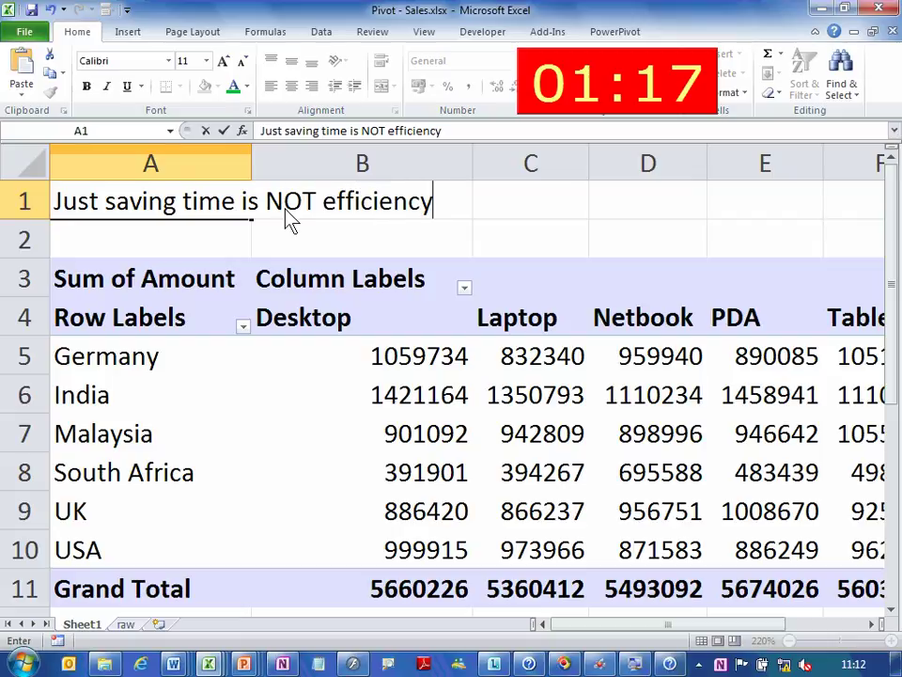
pyautogui.press('Return')
# Replace the text in cell A1 with "There is more".
pyautogui.press('Up')
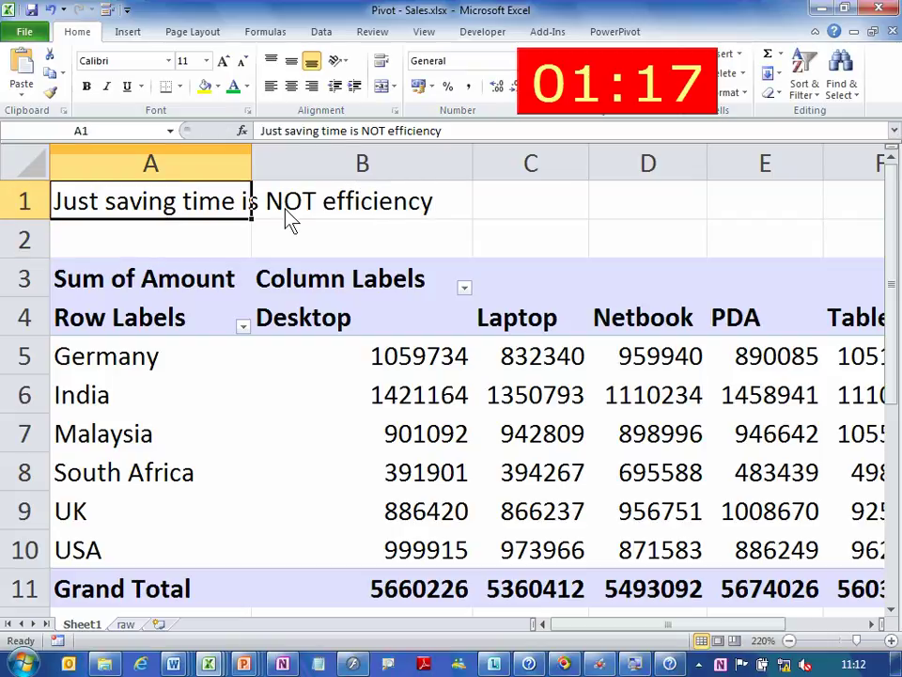
pyautogui.write('There is more')
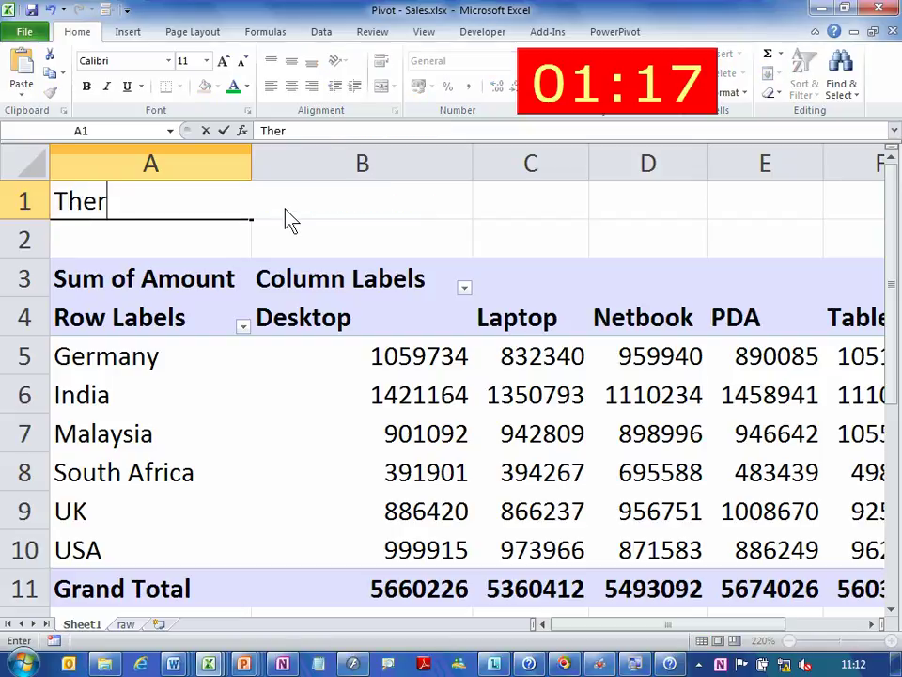
pyautogui.press('Return')
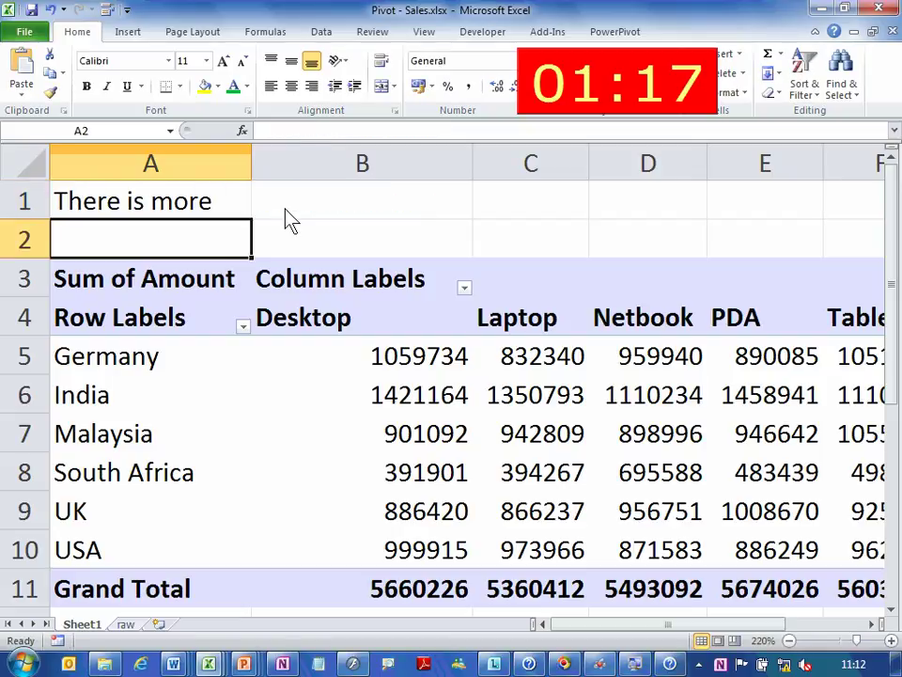
pyautogui.press('Up')
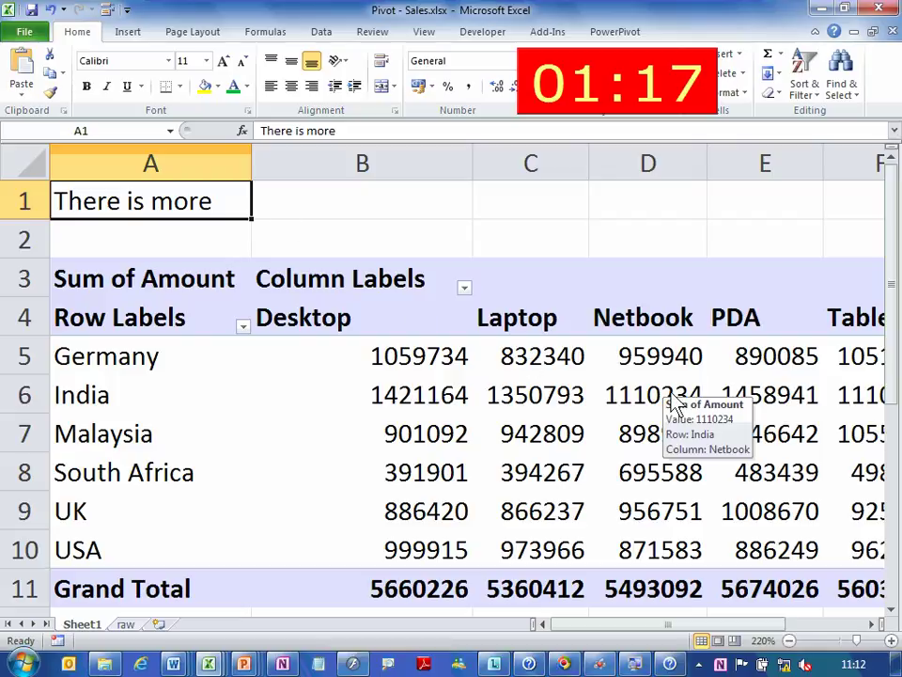
# Select the South Africa Netbook amount inside the PivotTable to bring back its field list.
pyautogui.scroll(-5, 673, 403)
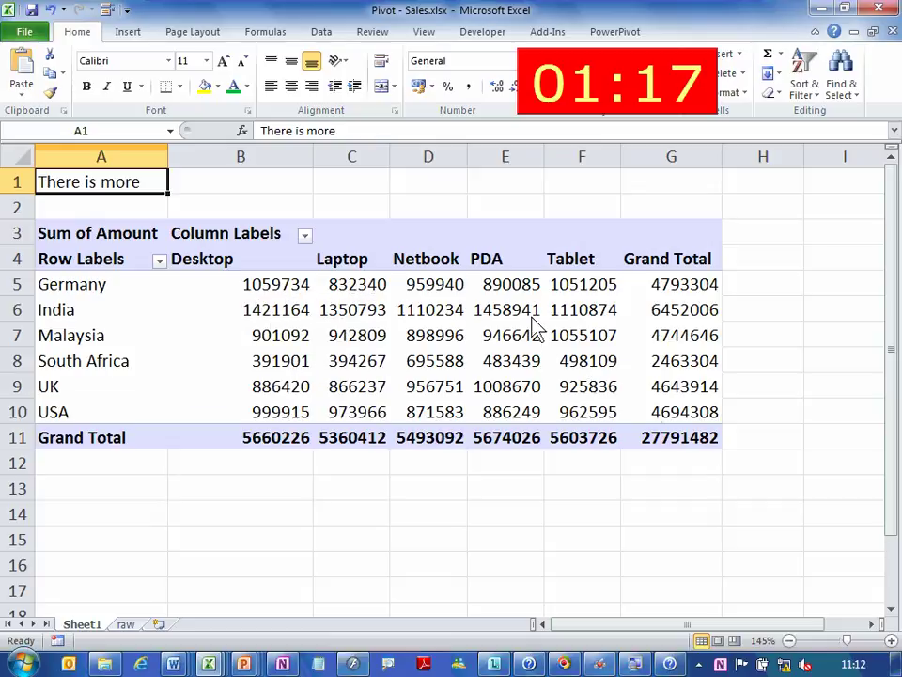
pyautogui.moveTo(495, 392)
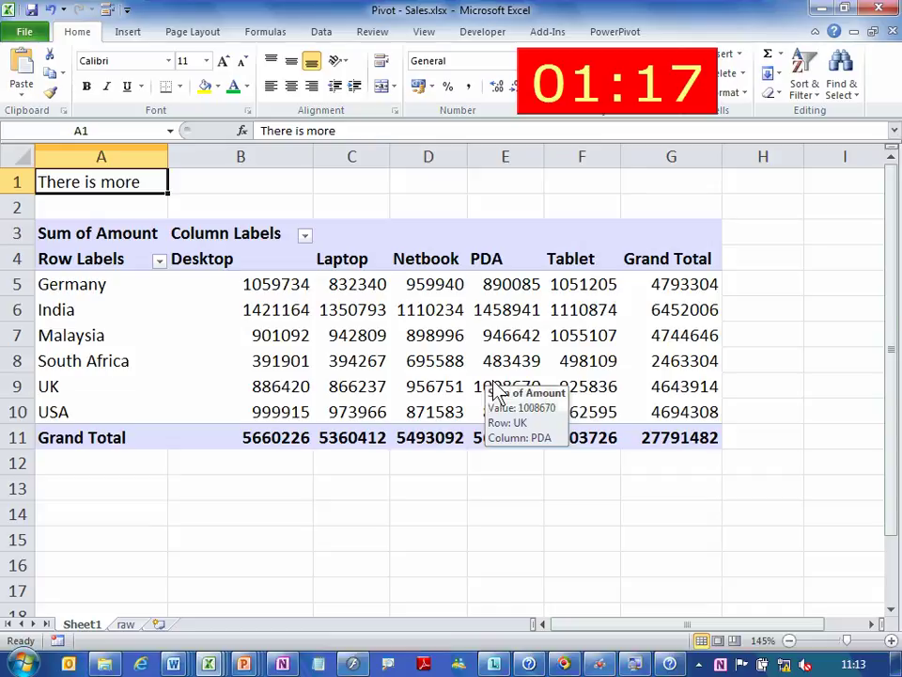
pyautogui.scroll(-3, 496, 391)
pyautogui.scroll(3, 495, 391)
pyautogui.click(456, 366)
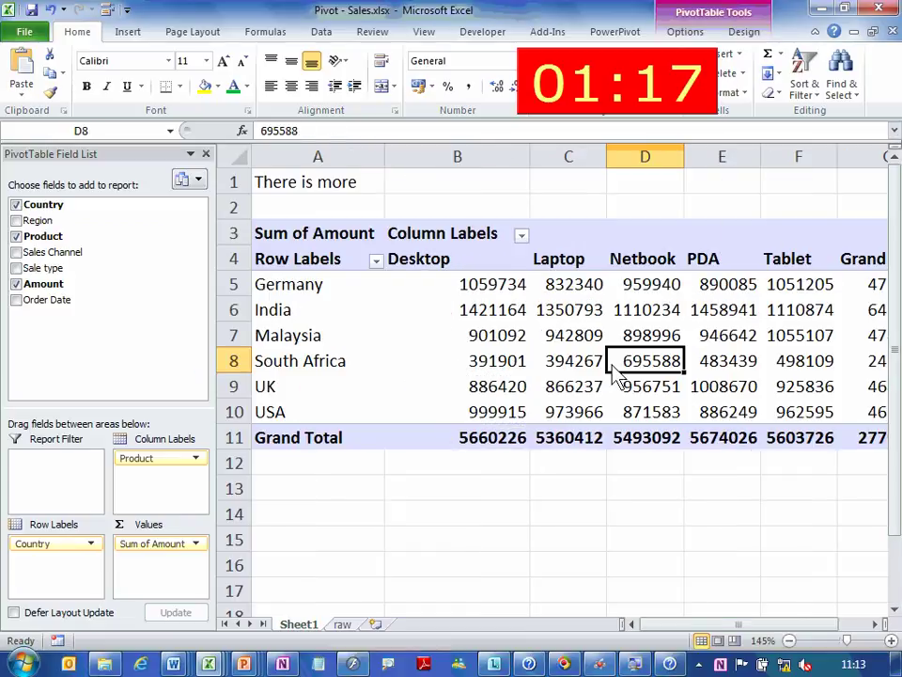
# Examine the Show Values As calculations offered for the Malaysia Netbook amount in the PivotTable.
pyautogui.moveTo(615, 372)
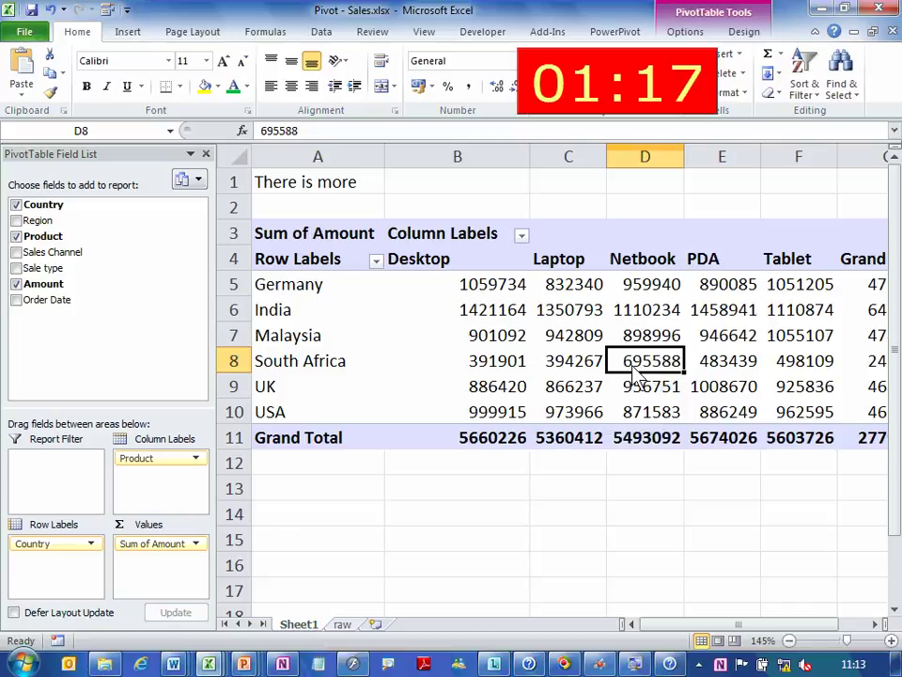
pyautogui.moveTo(830, 382)
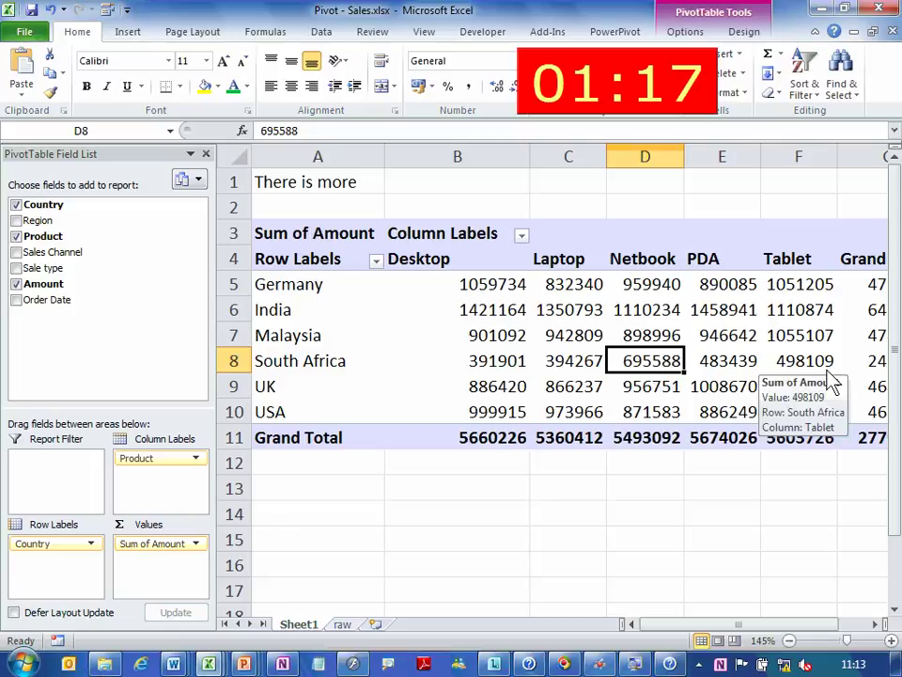
pyautogui.keyDown('ctrl'); pyautogui.scroll(4, 830, 382); pyautogui.keyUp('ctrl')
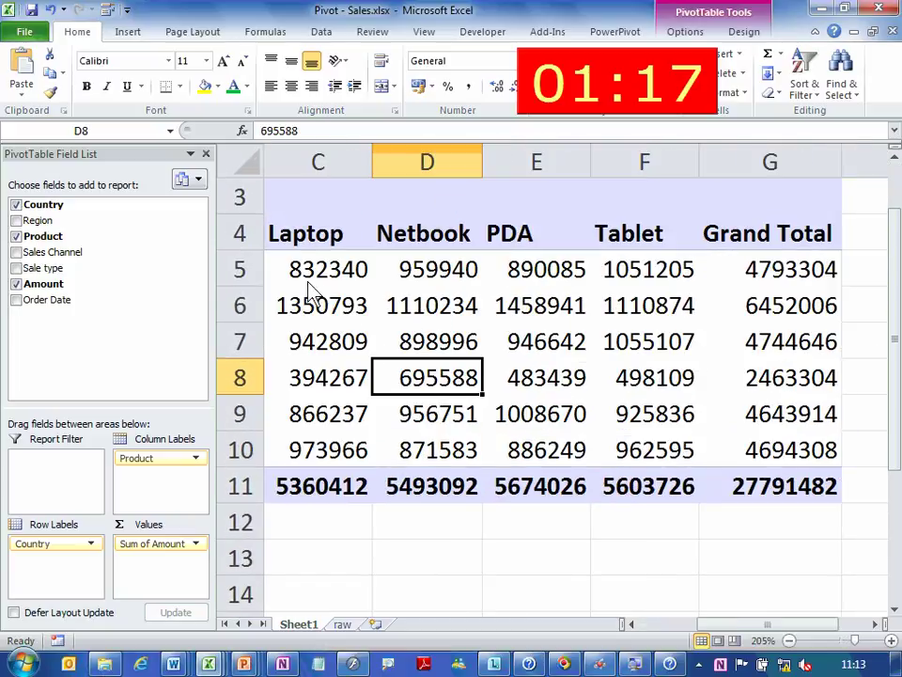
pyautogui.click(476, 355)
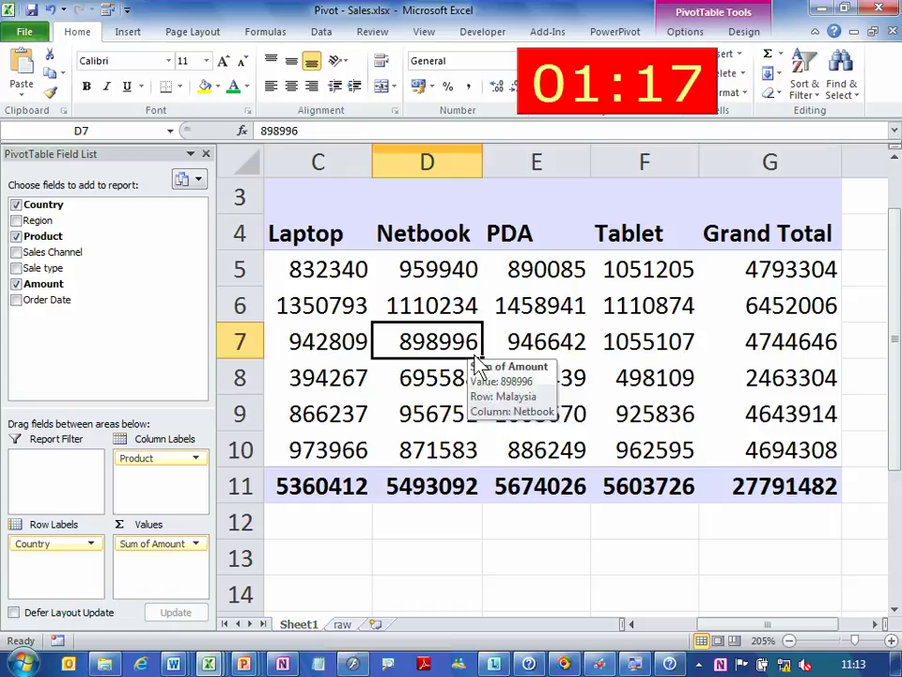
pyautogui.rightClick(479, 363)
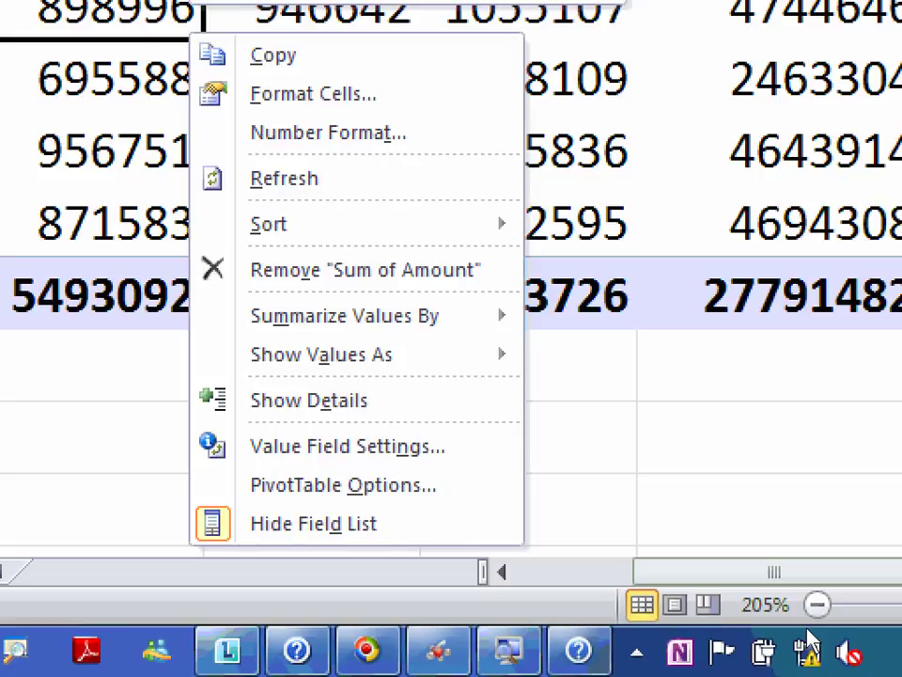
pyautogui.moveTo(322, 354)
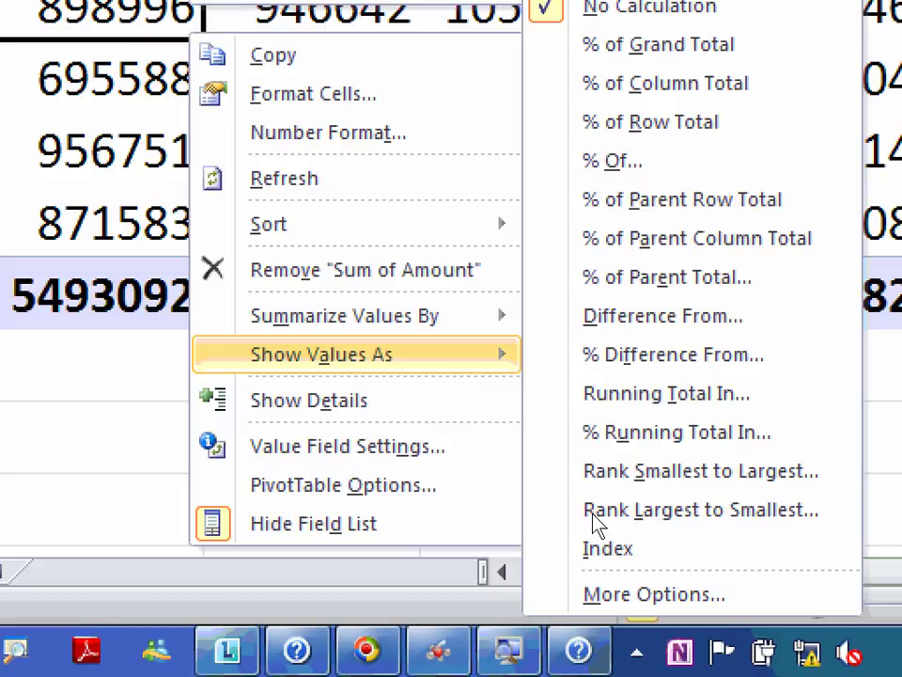
pyautogui.press('Escape')
pyautogui.press('Escape')
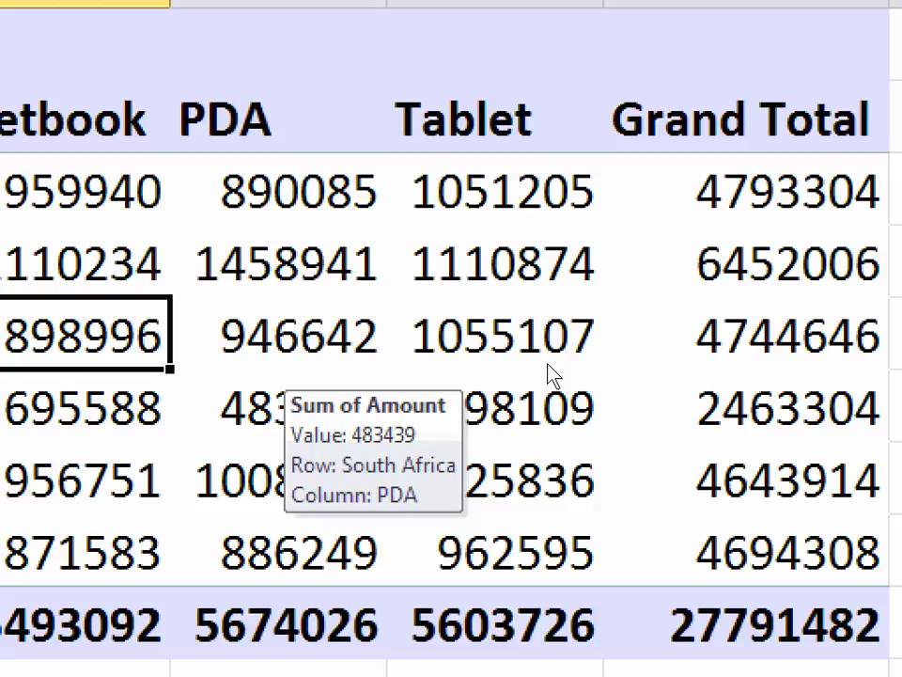
# Show the PivotTable's Sum of Amount values as % of Column Total.
pyautogui.press('Down')
pyautogui.press('Right')
pyautogui.hotkey('shift', 'F10')
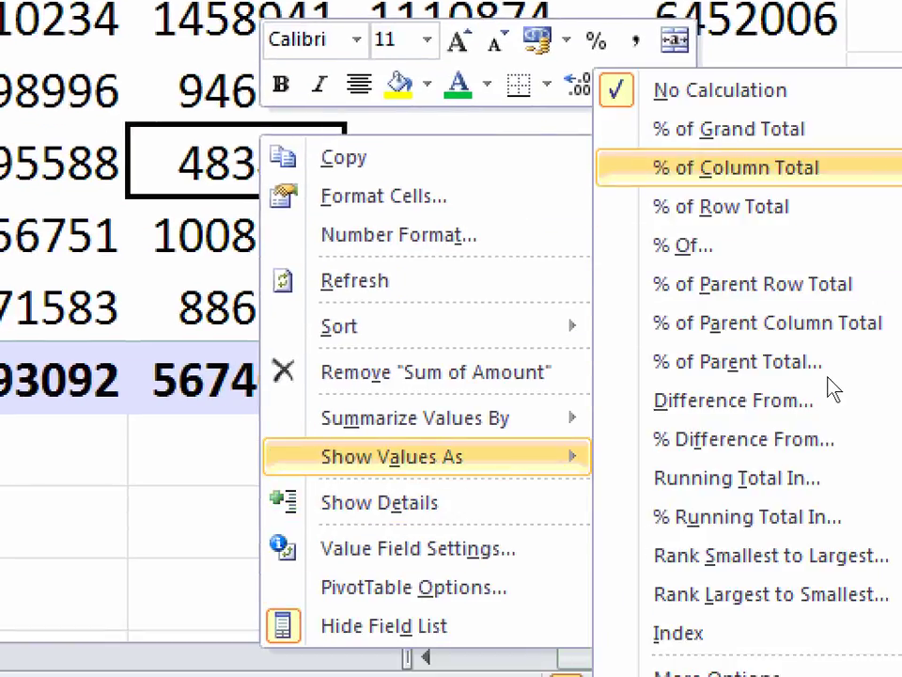
pyautogui.press('Return')
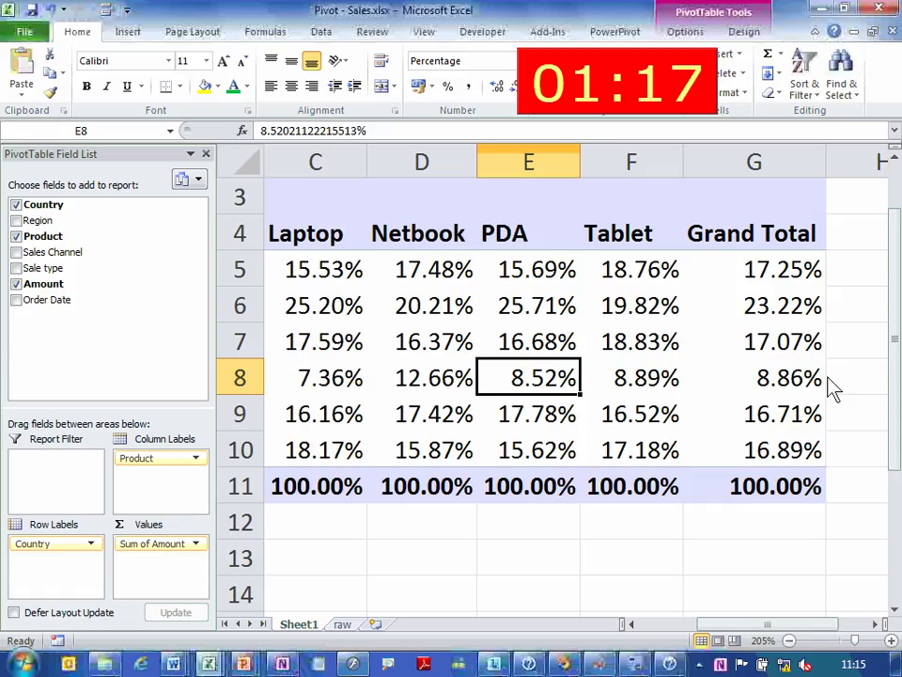
# Narrow the Desktop column of the PivotTable and look across the country percentages for each product.
pyautogui.press('Left')
pyautogui.press('Left')
pyautogui.press('Left')
pyautogui.press('Left')
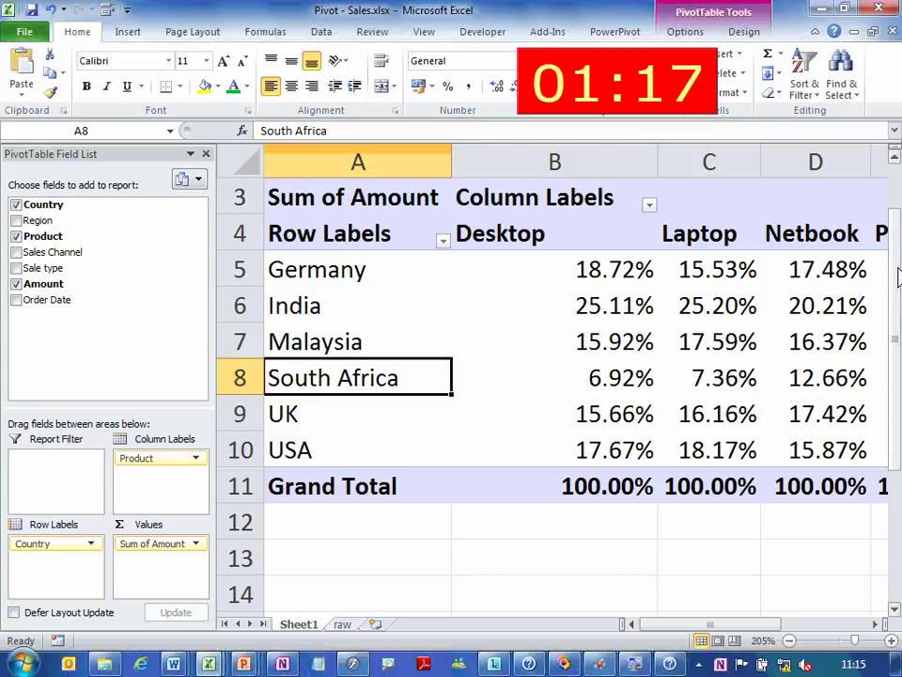
pyautogui.moveTo(661, 170); pyautogui.dragTo(606, 178)
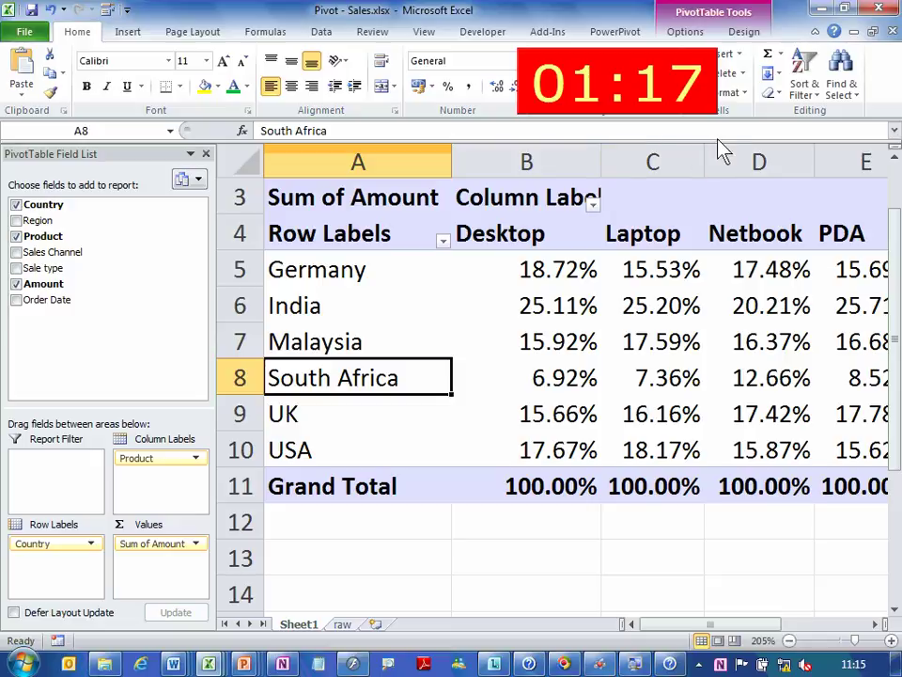
pyautogui.click(574, 272)
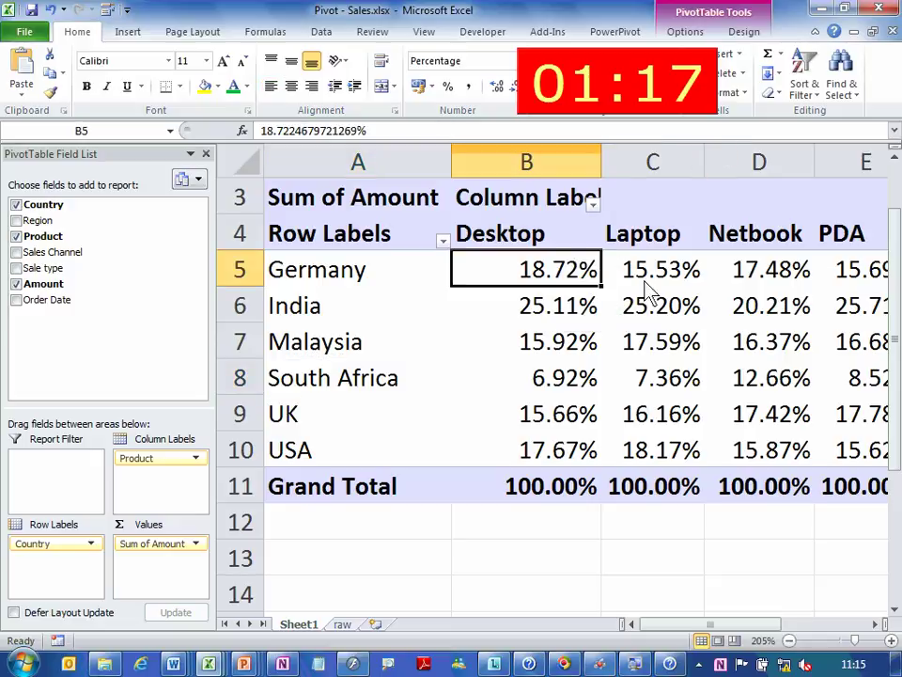
pyautogui.moveTo(661, 319)
pyautogui.click(876, 624)
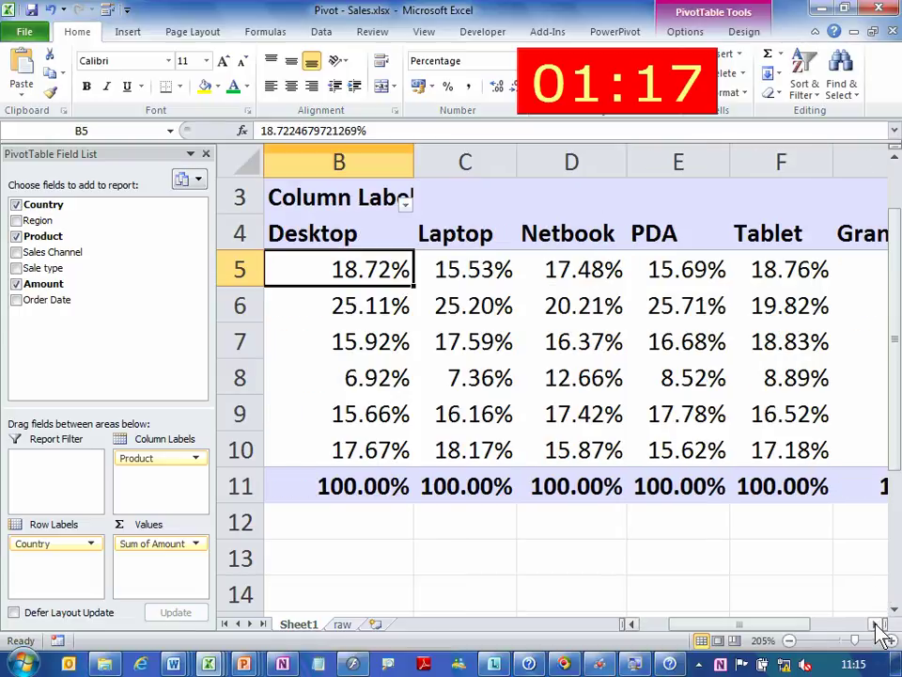
pyautogui.press('Left')
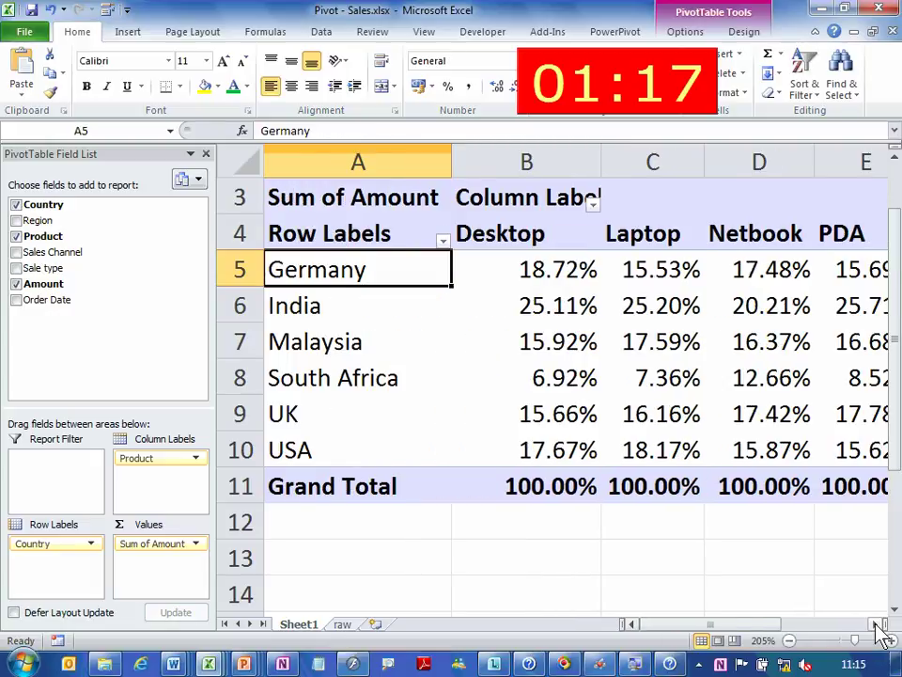
# Exit the on-screen stopwatch and apply light blue gradient data bars to the Desktop percentages in B5:B10.
pyautogui.click(569, 324)
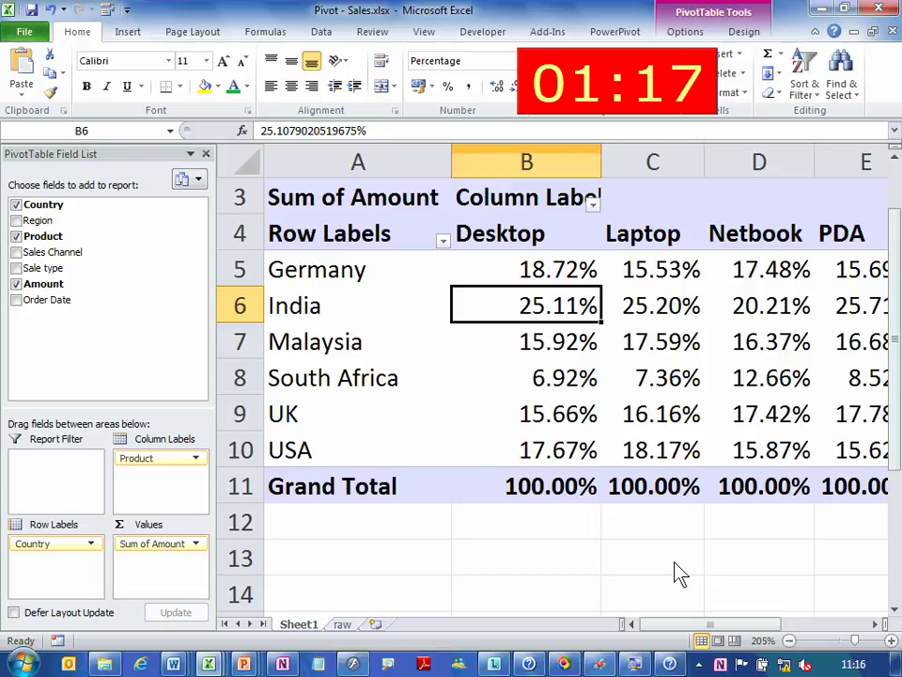
pyautogui.moveTo(570, 271); pyautogui.dragTo(553, 451)
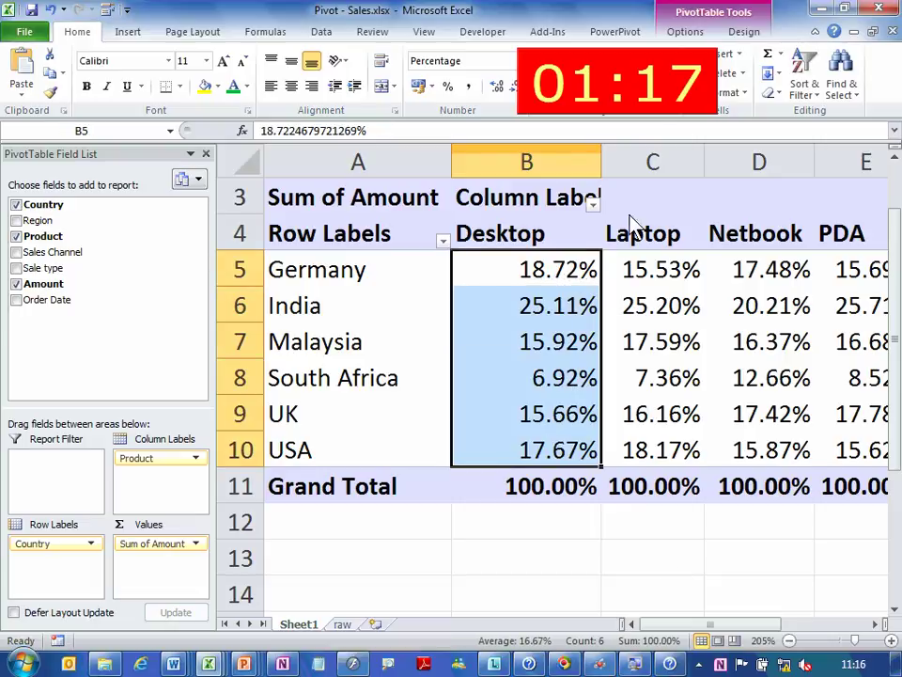
pyautogui.rightClick(642, 100)
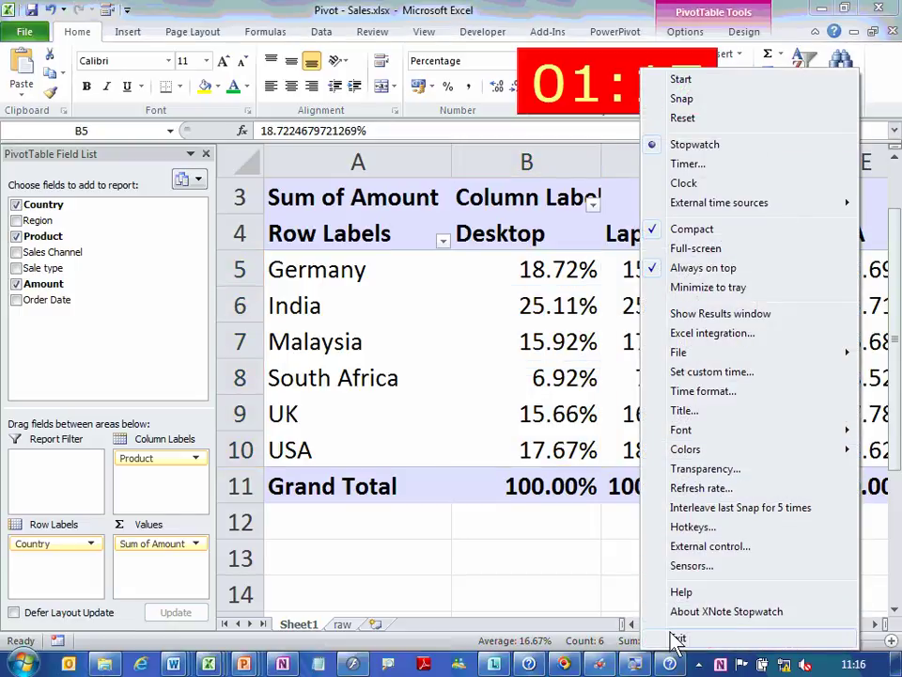
pyautogui.click(675, 640)
pyautogui.click(564, 82)
pyautogui.moveTo(584, 206)
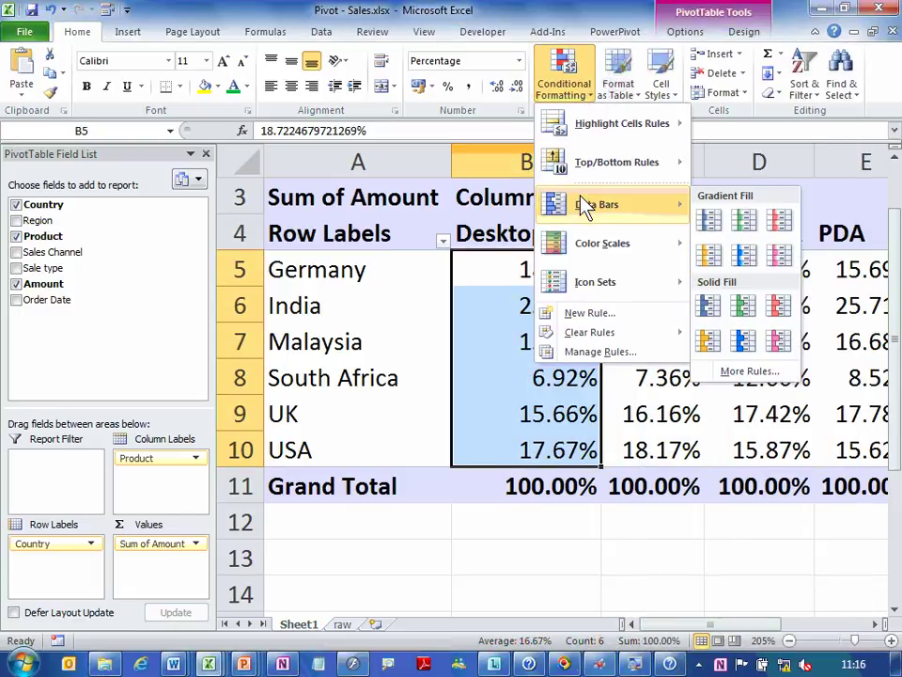
pyautogui.click(744, 254)
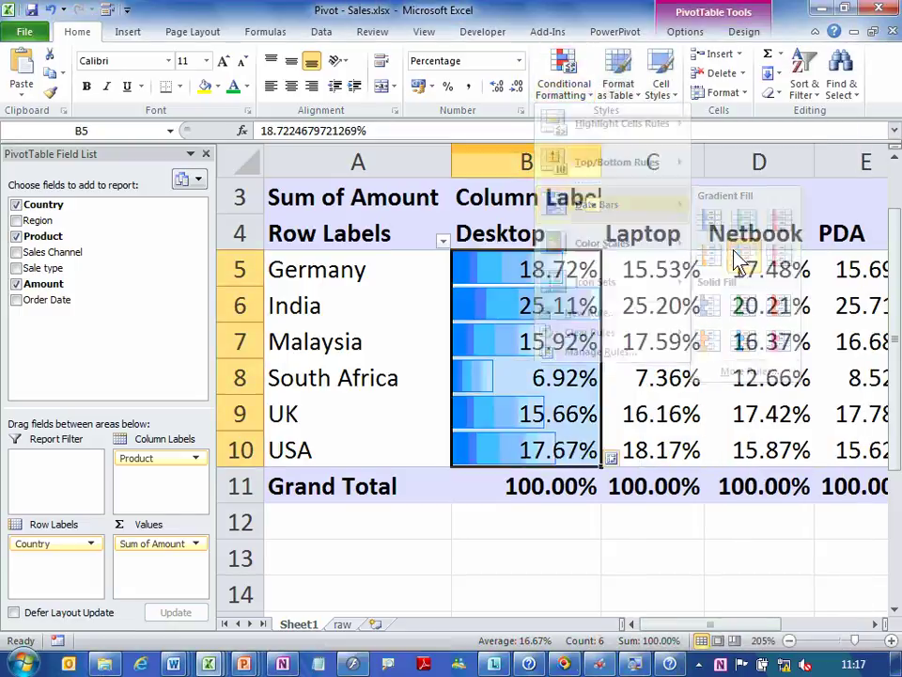
# Extend the data bar rule to the Sum of Amount values of every country and product, leaving out the grand totals.
pyautogui.click(583, 488)
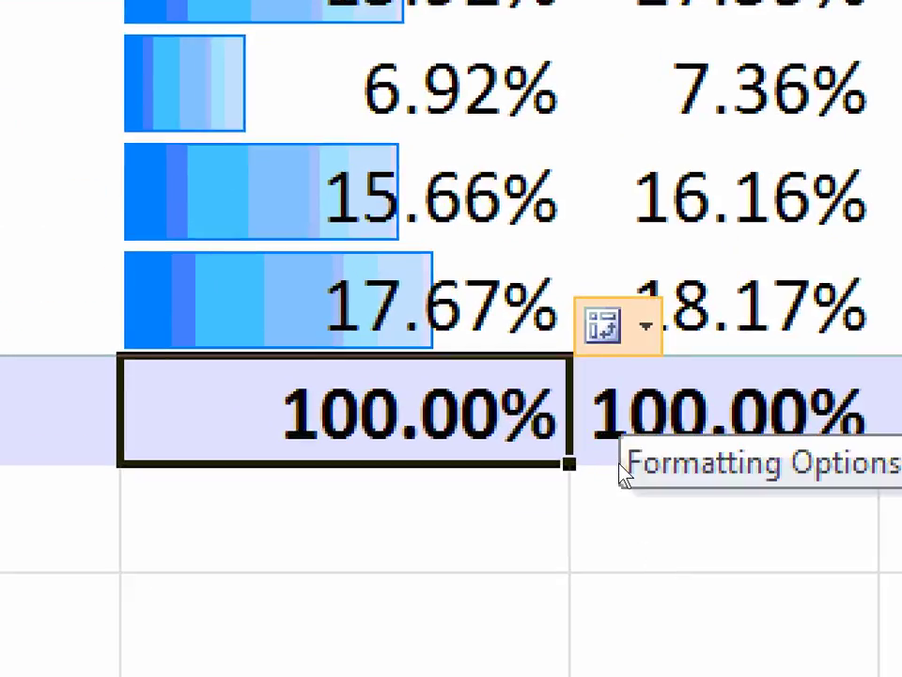
pyautogui.click(621, 325)
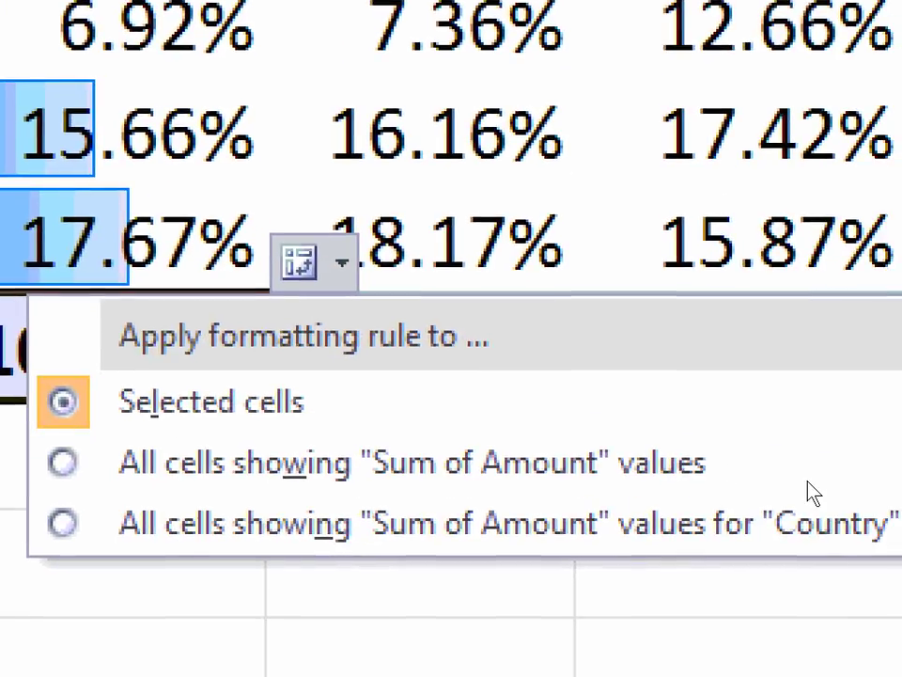
pyautogui.click(739, 542)
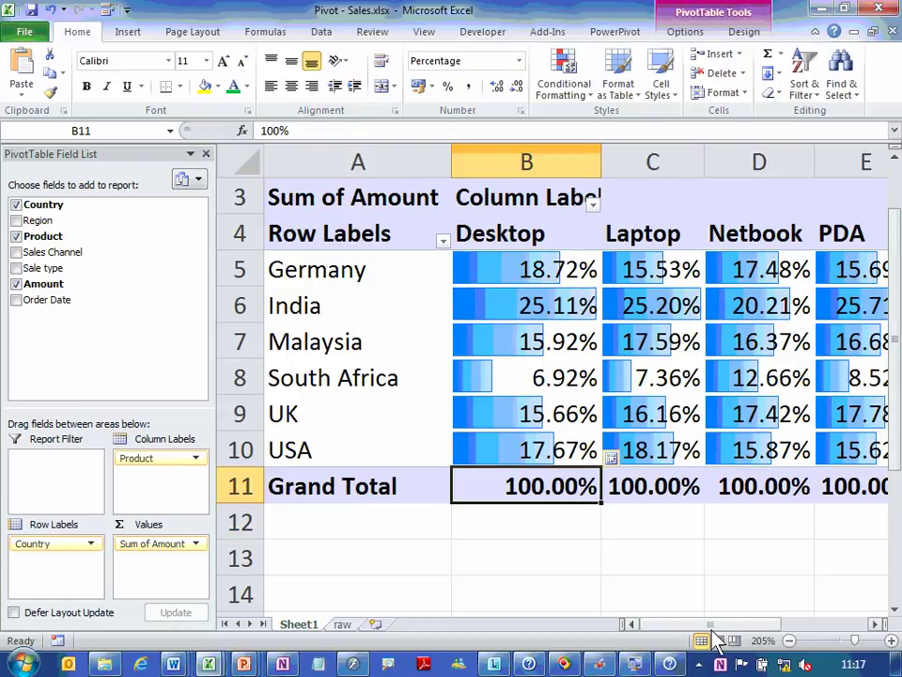
pyautogui.click(677, 562)
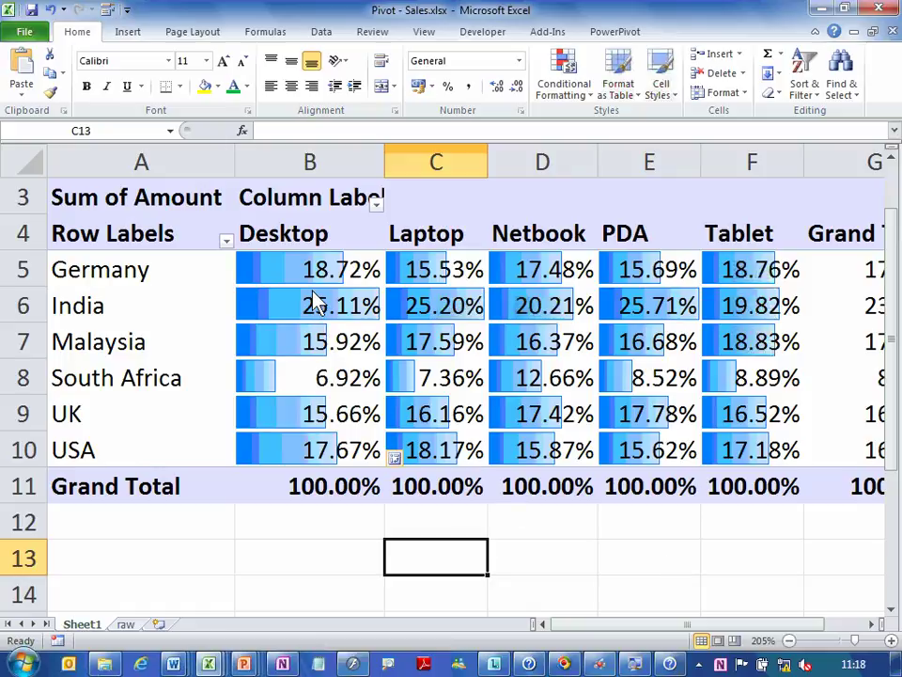
# Make the product columns B to F equally wide and hide the PivotTable field list.
pyautogui.moveTo(263, 325)
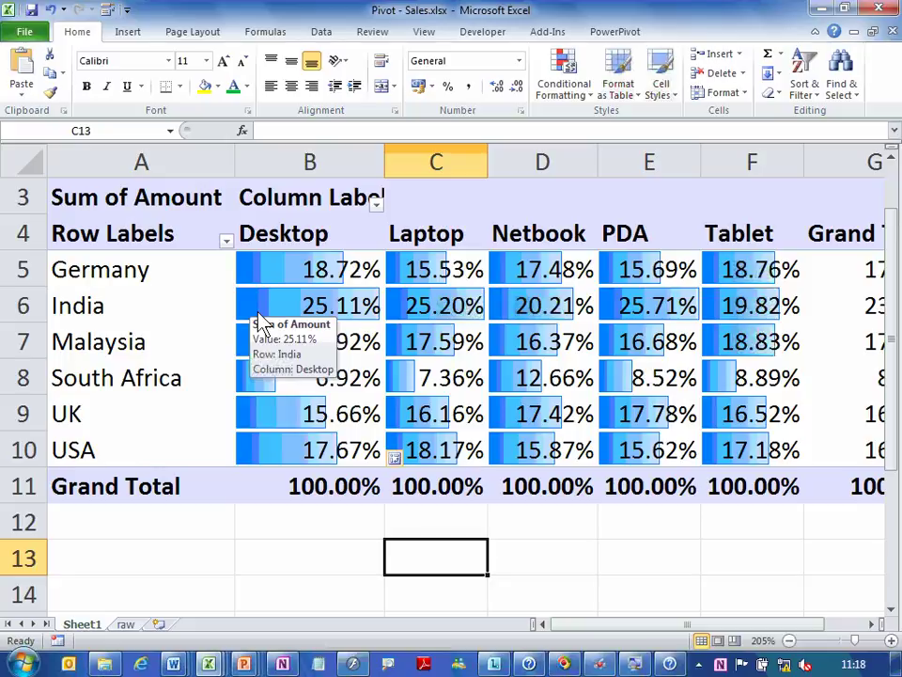
pyautogui.moveTo(296, 164); pyautogui.dragTo(739, 177)
pyautogui.click(675, 304)
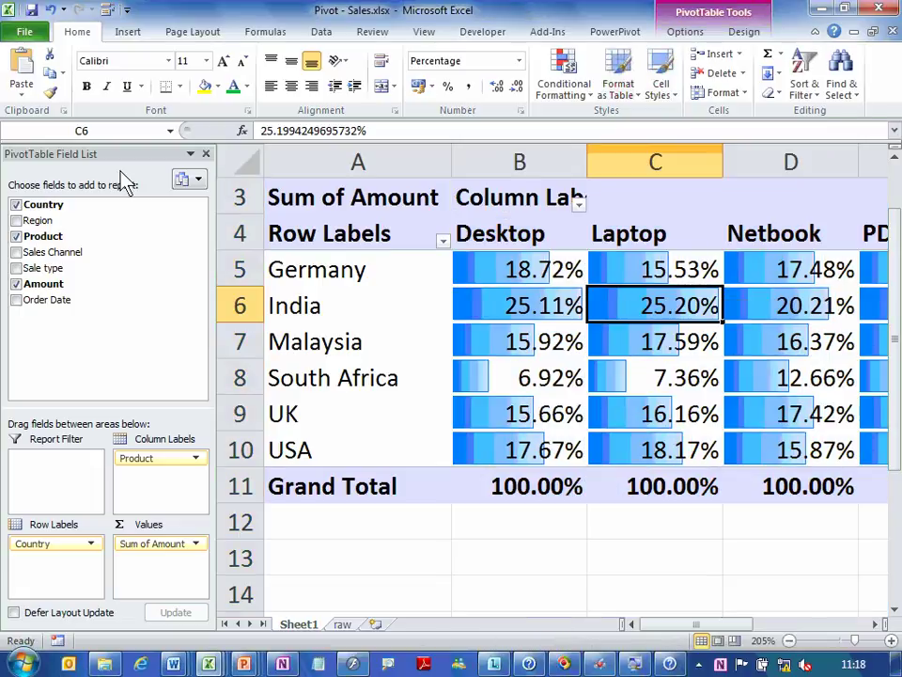
pyautogui.click(206, 154)
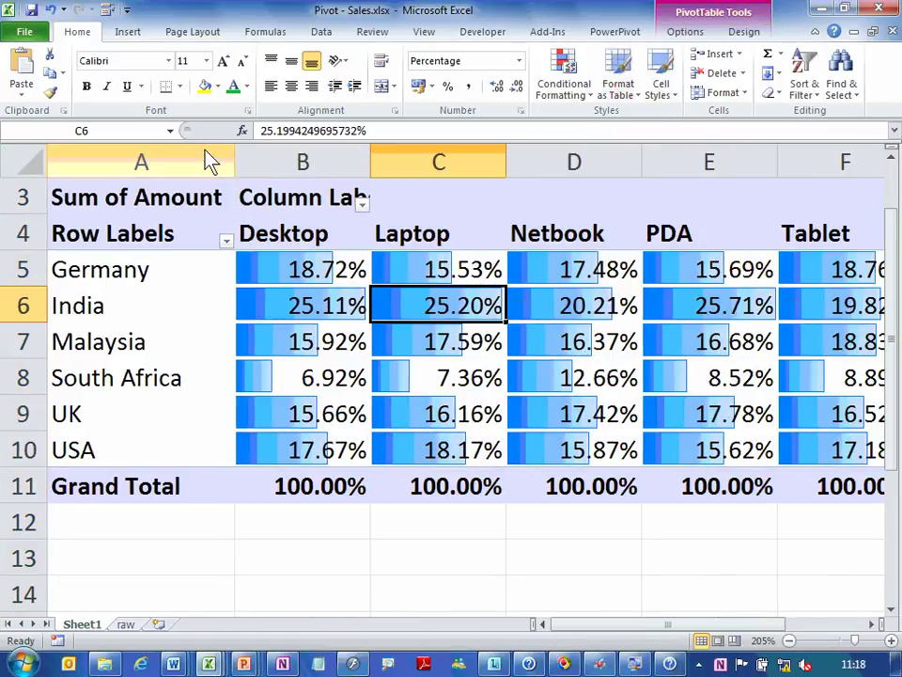
pyautogui.click(239, 608)
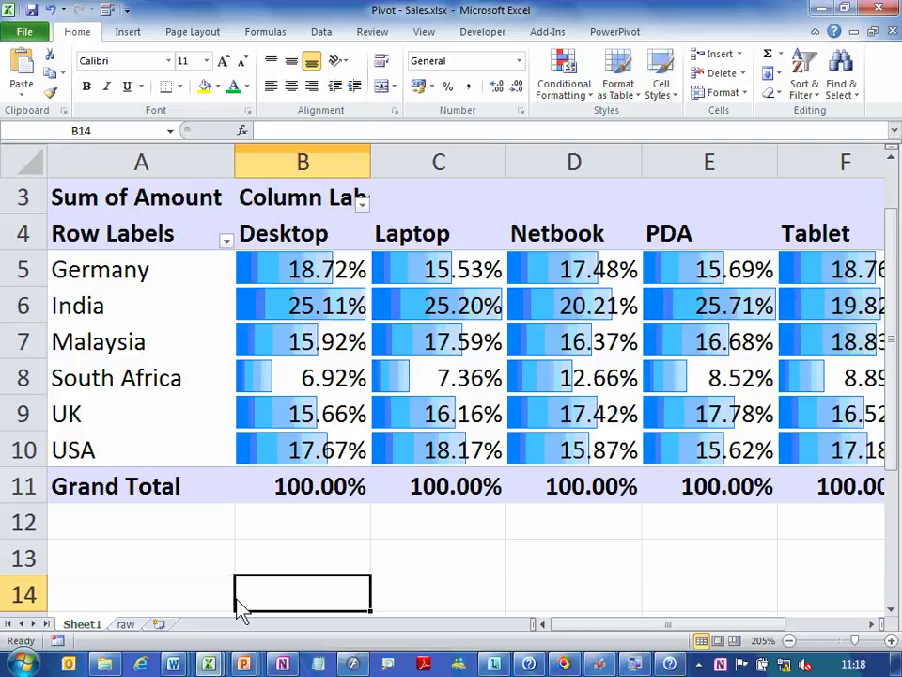
# Switch to the PowerPoint presentation and add a new slide titled "How to grow?" after the Big data slide.
pyautogui.hotkey('alt', 'Tab')
pyautogui.hotkey('alt', 'Tab')
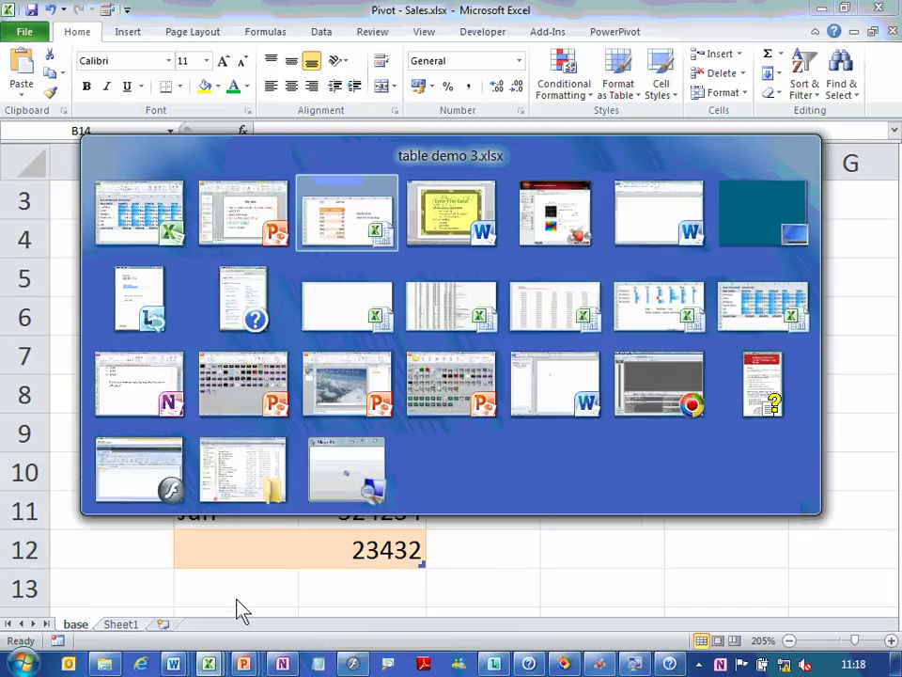
pyautogui.hotkey('alt', 'Tab')
pyautogui.hotkey('alt', 'shift', 'Tab')
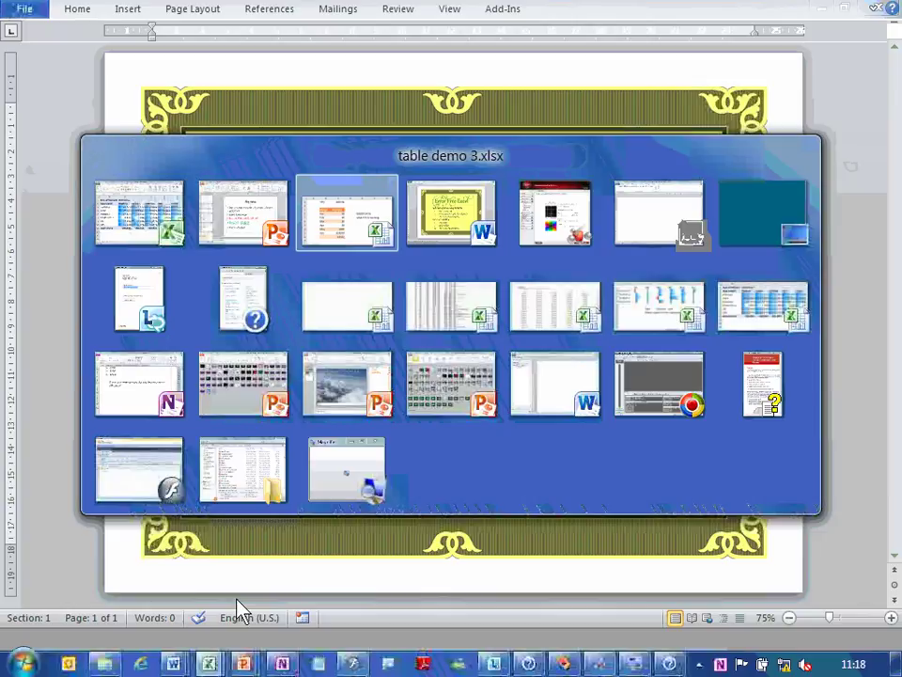
pyautogui.hotkey('alt', 'shift', 'Tab')
pyautogui.hotkey('ctrl', 'm')
pyautogui.write('How to grow?')
pyautogui.press('Escape')
# Return to the "How to grow?" slide in PowerPoint and add the bullets "Make report" and "Earlier 2 hours, now 2 min".
pyautogui.press('Tab')
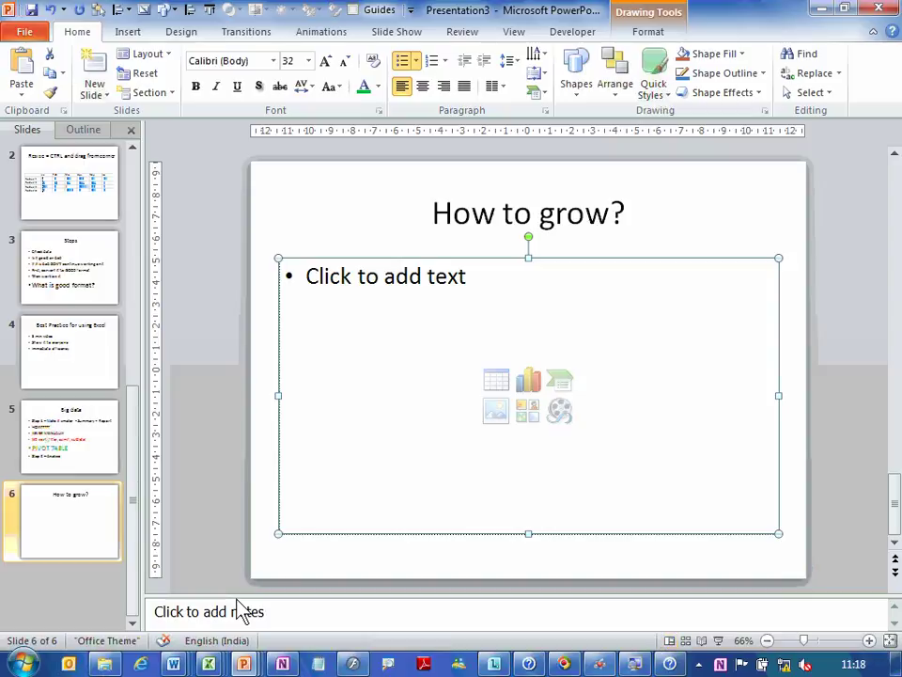
pyautogui.write('Make report')
pyautogui.press('Return')
pyautogui.write('Earlier 2 ho')
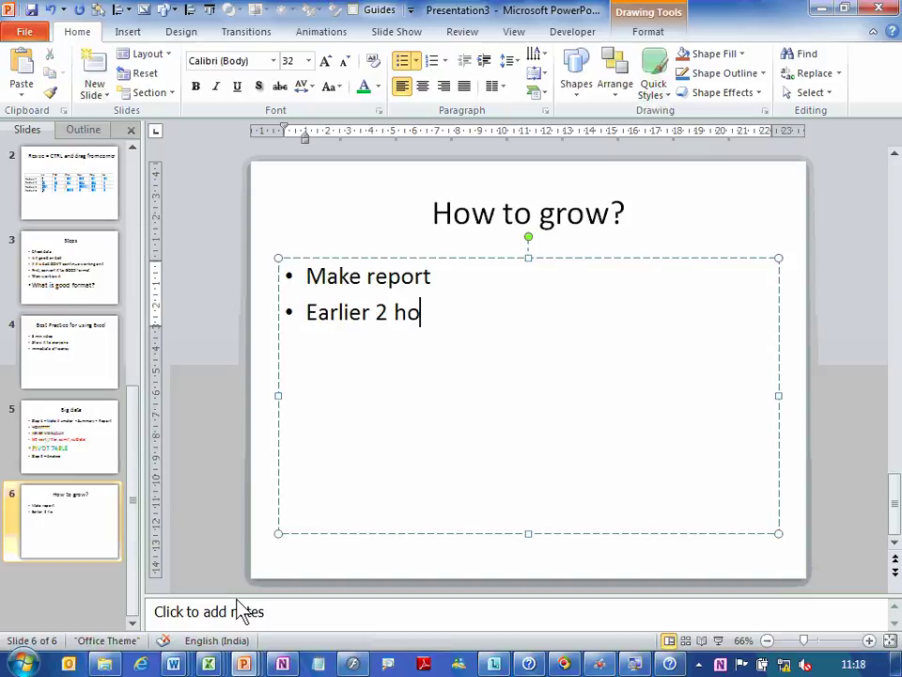
pyautogui.write('urs, now 2 min')
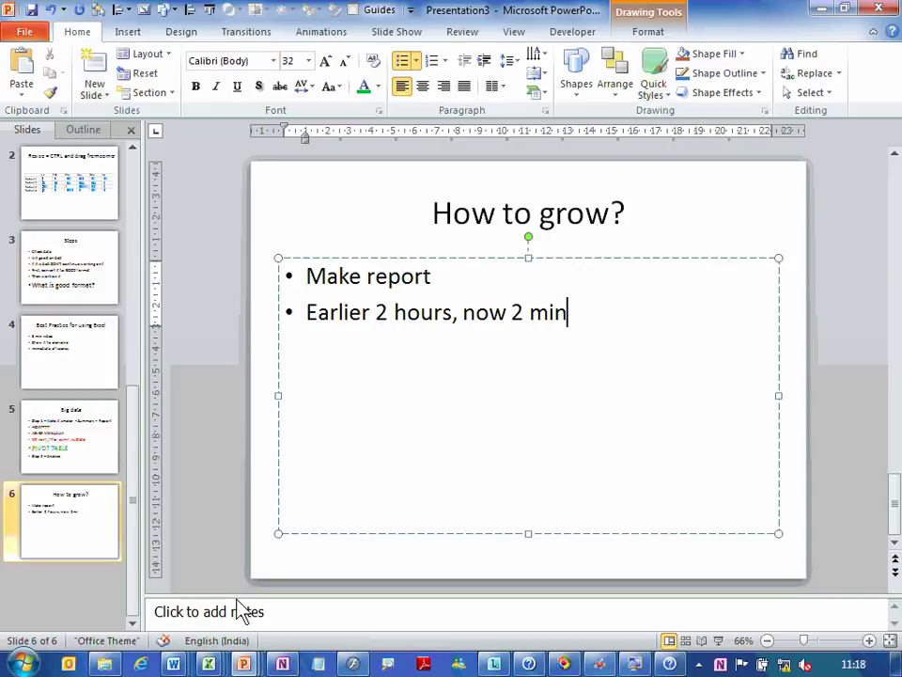
pyautogui.press('Return')
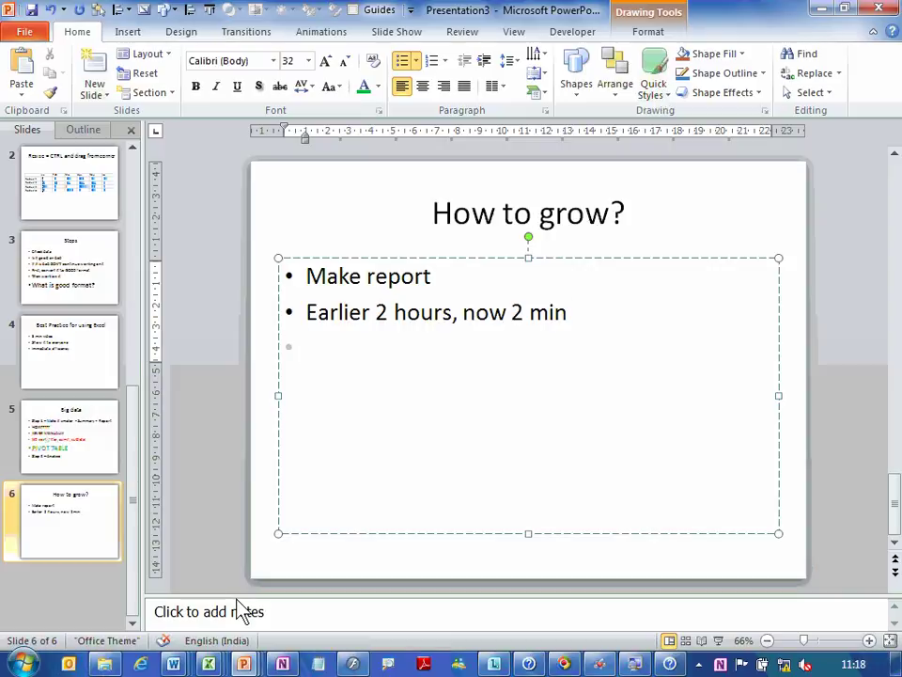
# Add the bullets "Don't waste the time you saved", "Use that to analyze more" and "Send the standard report +".
pyautogui.write("Don't wast")
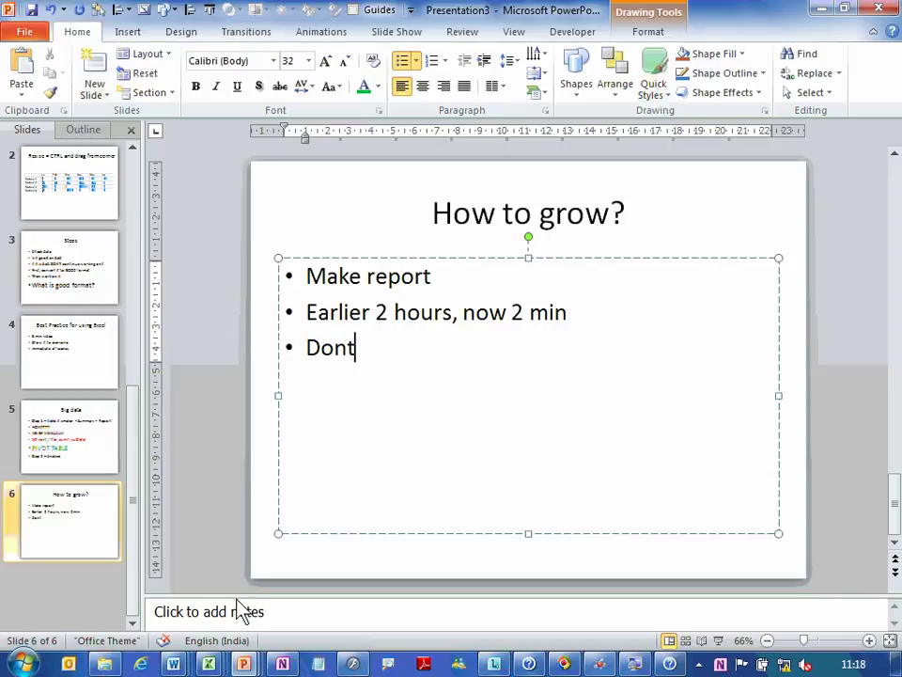
pyautogui.write('e the')
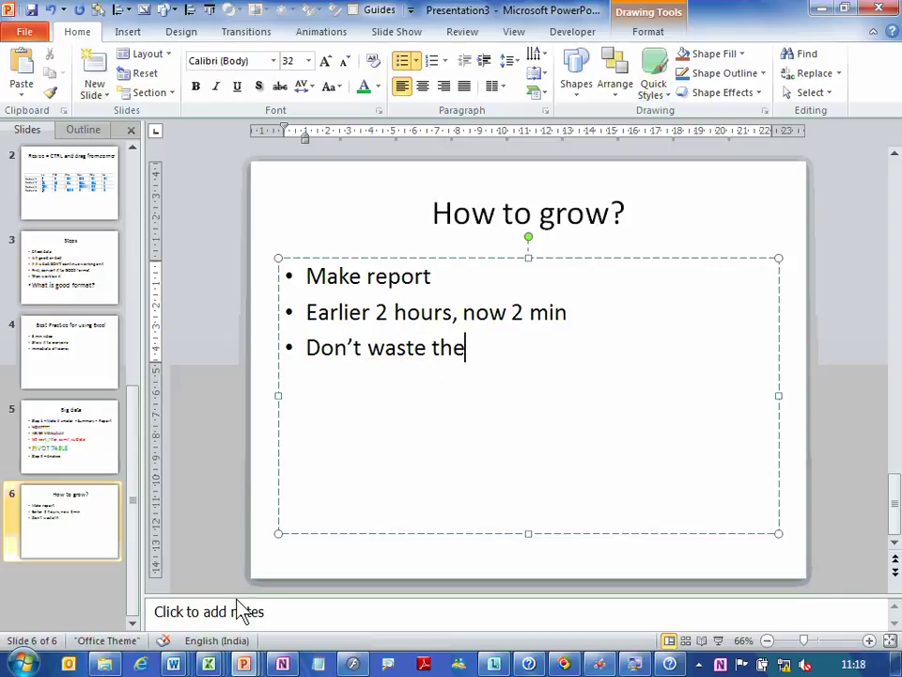
pyautogui.write(' time you saved')
pyautogui.press('Return')
pyautogui.write('Use that to analyze more')
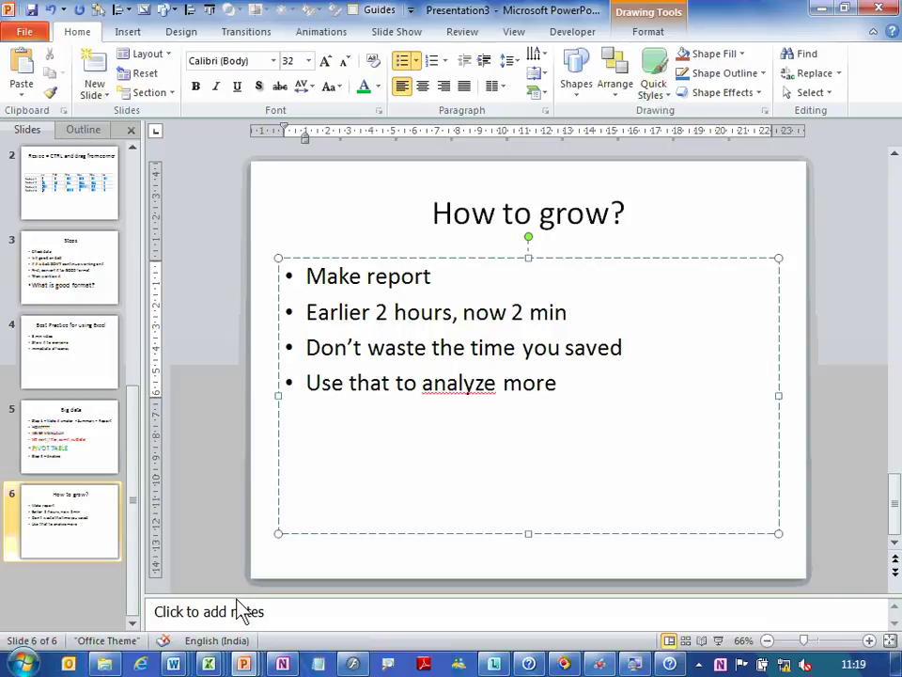
pyautogui.press('Return')
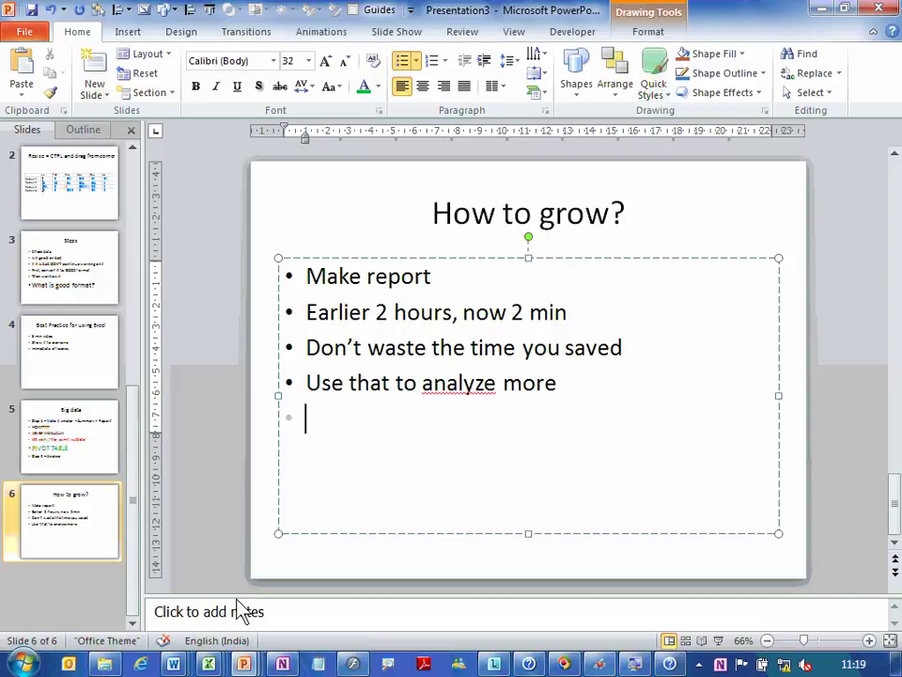
pyautogui.write('Send the standard report +')
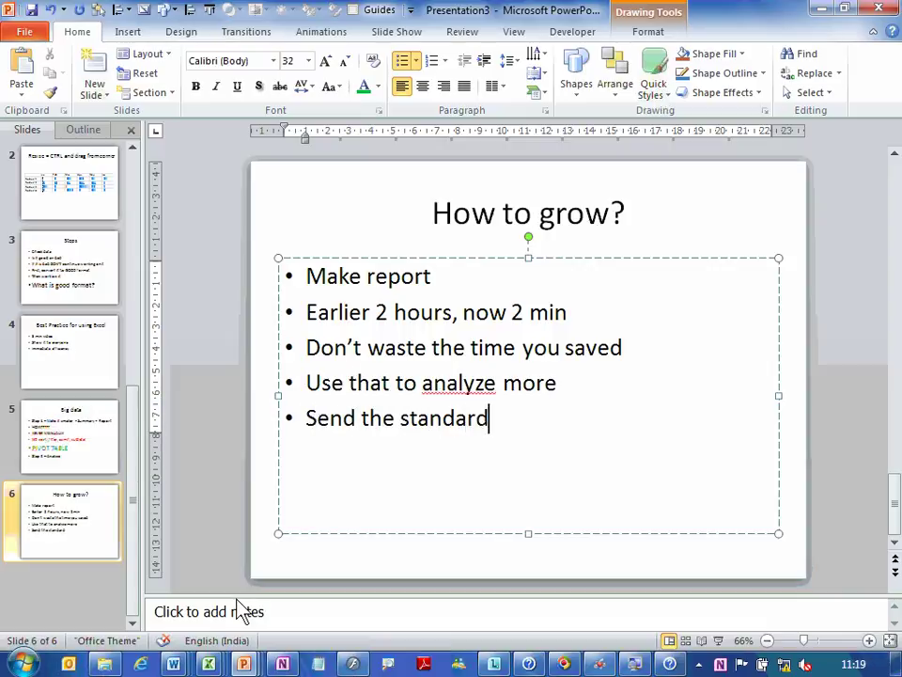
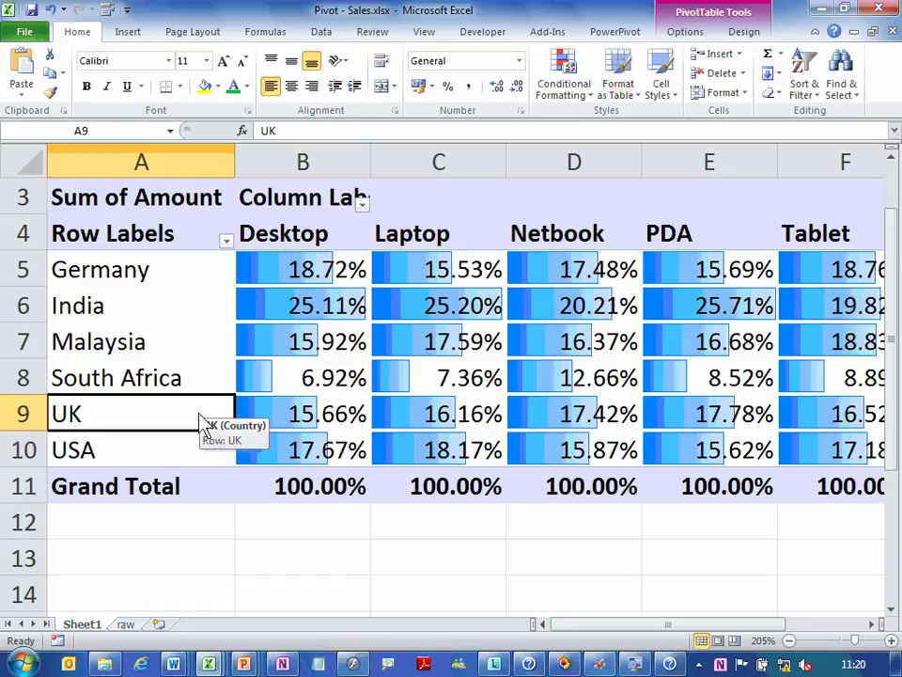
# Clear all fields from the PivotTable on Sheet1 of Pivot - Sales.xlsx.
pyautogui.hotkey('alt', 'f')
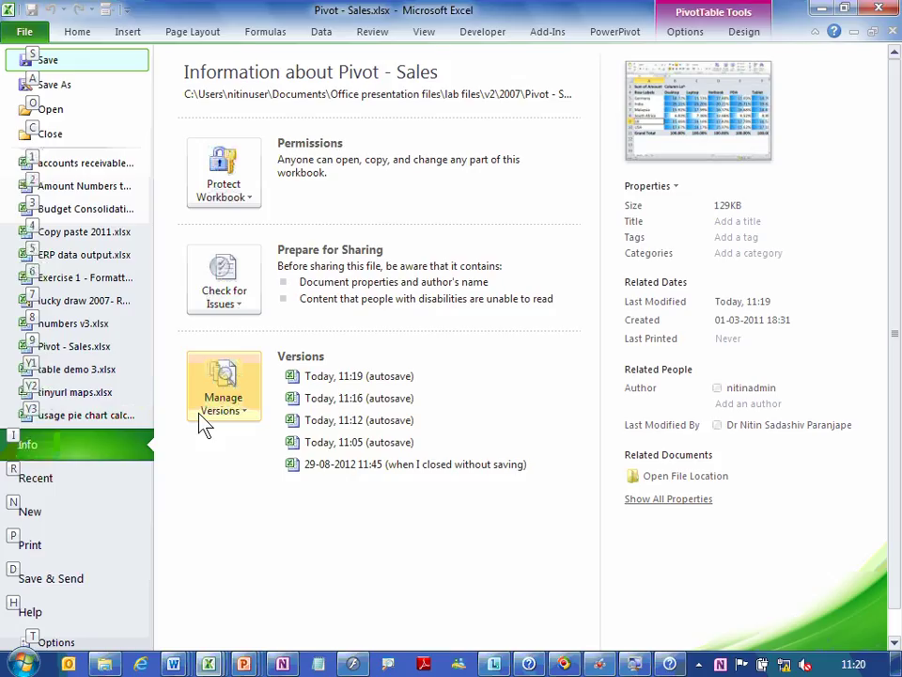
pyautogui.press('Escape')
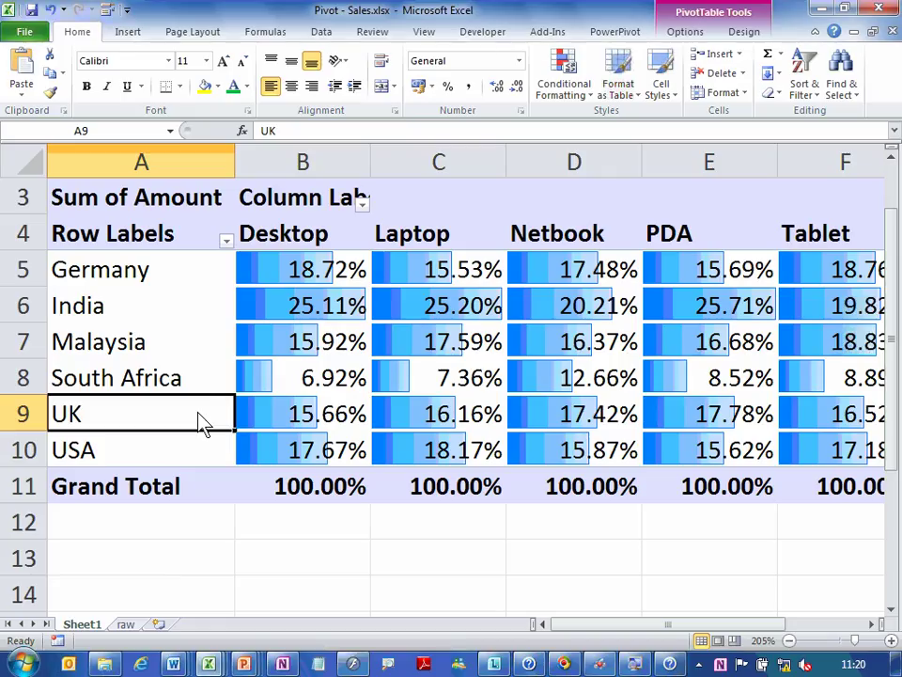
pyautogui.press('Up')
pyautogui.click(687, 31)
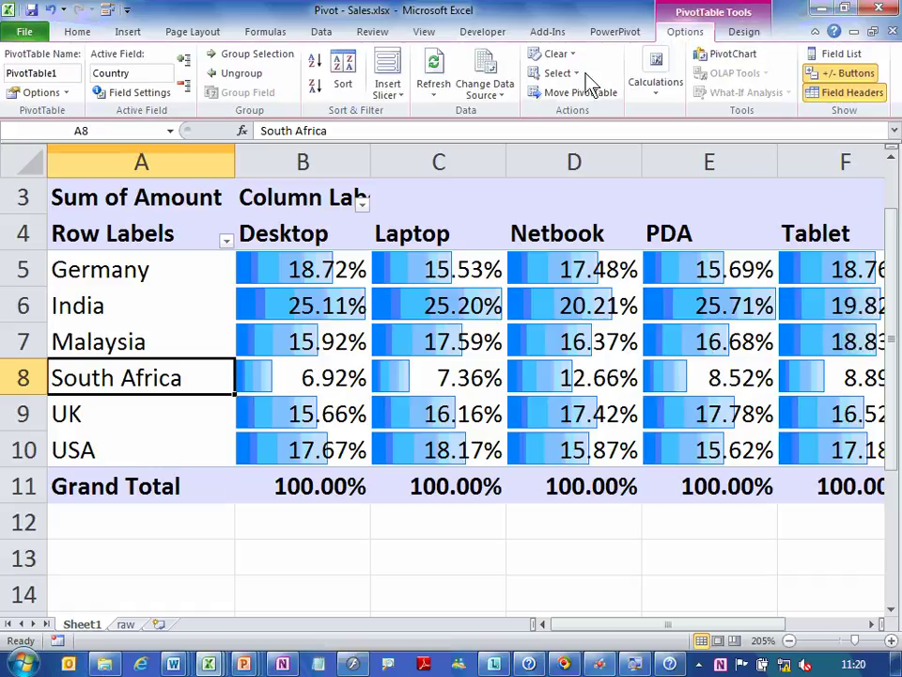
pyautogui.click(552, 53)
pyautogui.click(564, 81)
# Show the PivotTable field list for the empty PivotTable1.
pyautogui.click(256, 425)
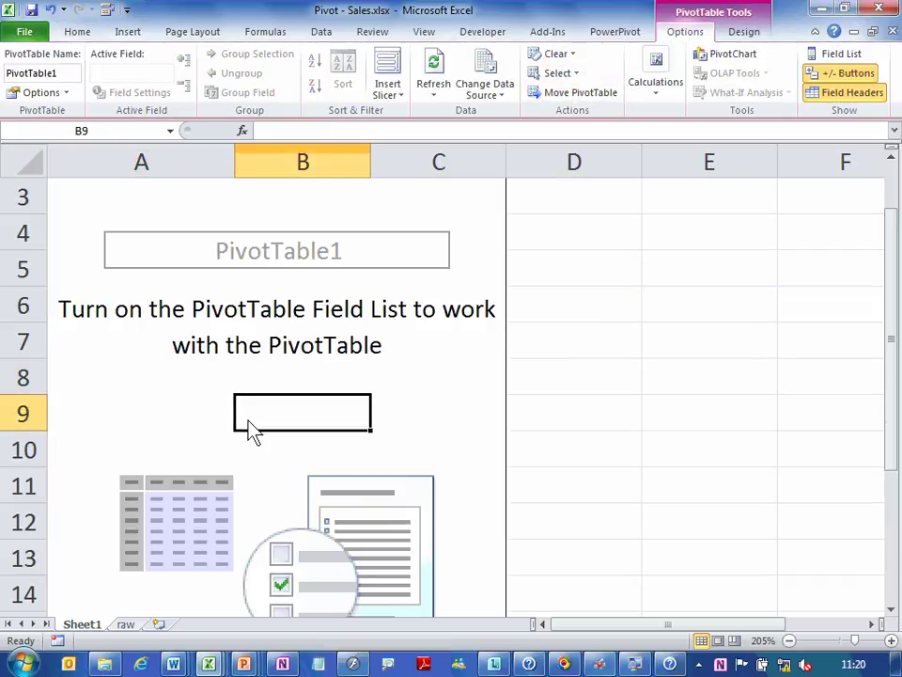
pyautogui.hotkey('ctrl', 'Home')
pyautogui.click(187, 532)
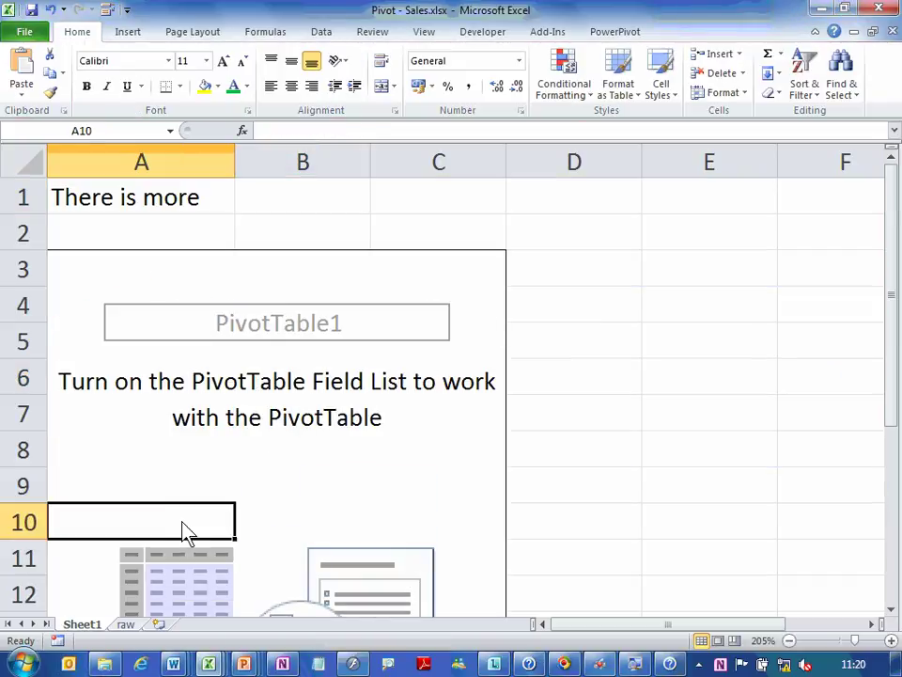
pyautogui.rightClick(194, 464)
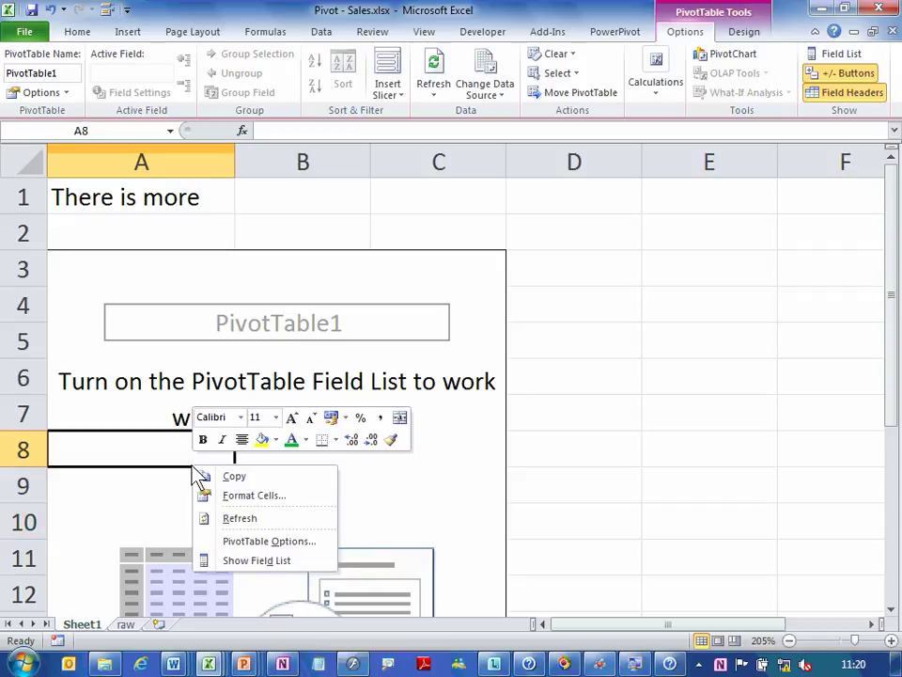
pyautogui.click(246, 562)
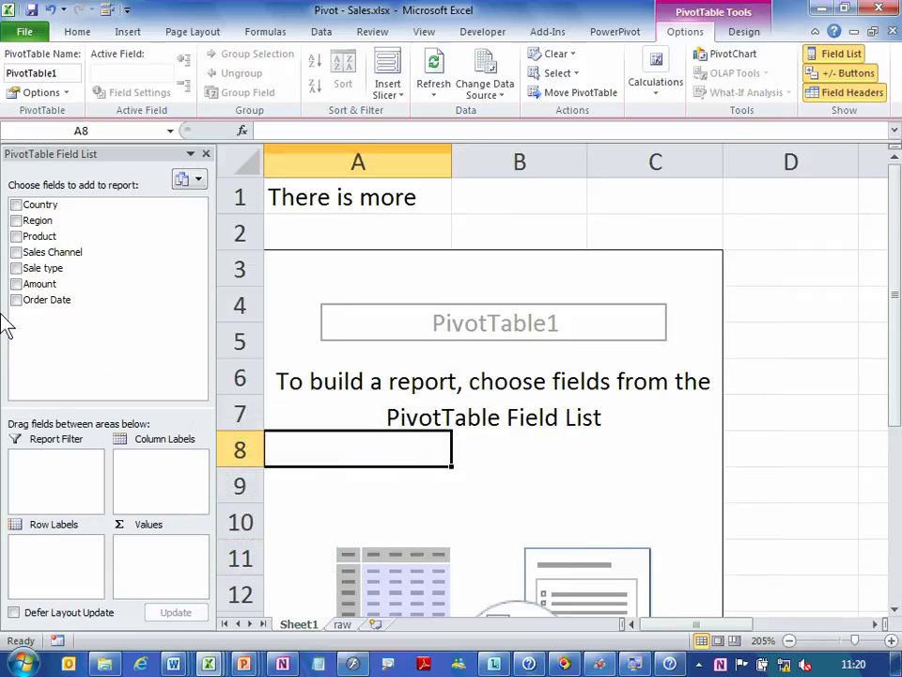
# Place Order Date in the row labels and the sum of Amount in the values of the PivotTable.
pyautogui.click(58, 298)
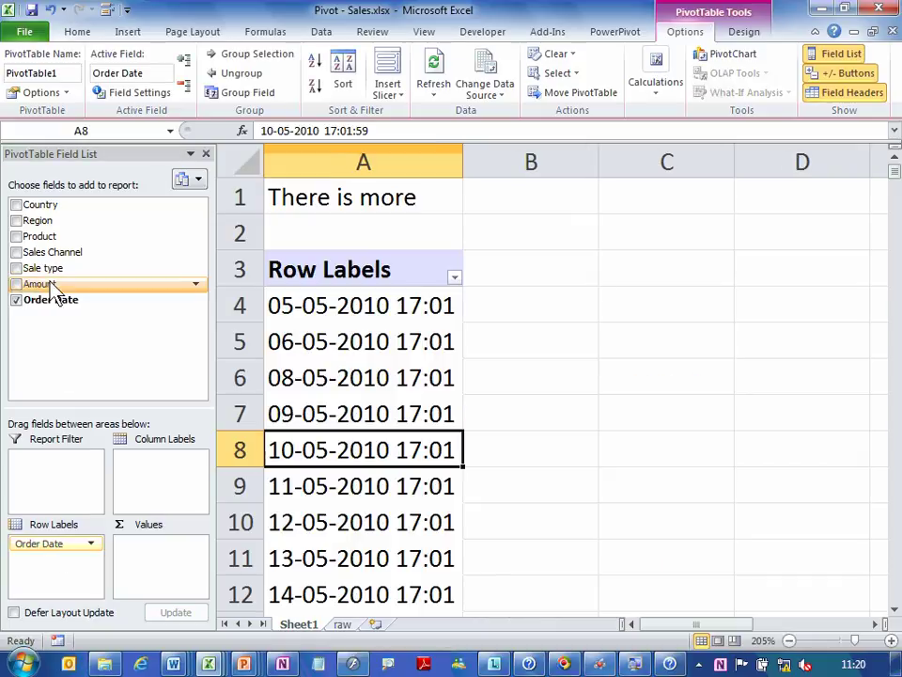
pyautogui.moveTo(186, 515); pyautogui.dragTo(183, 540)
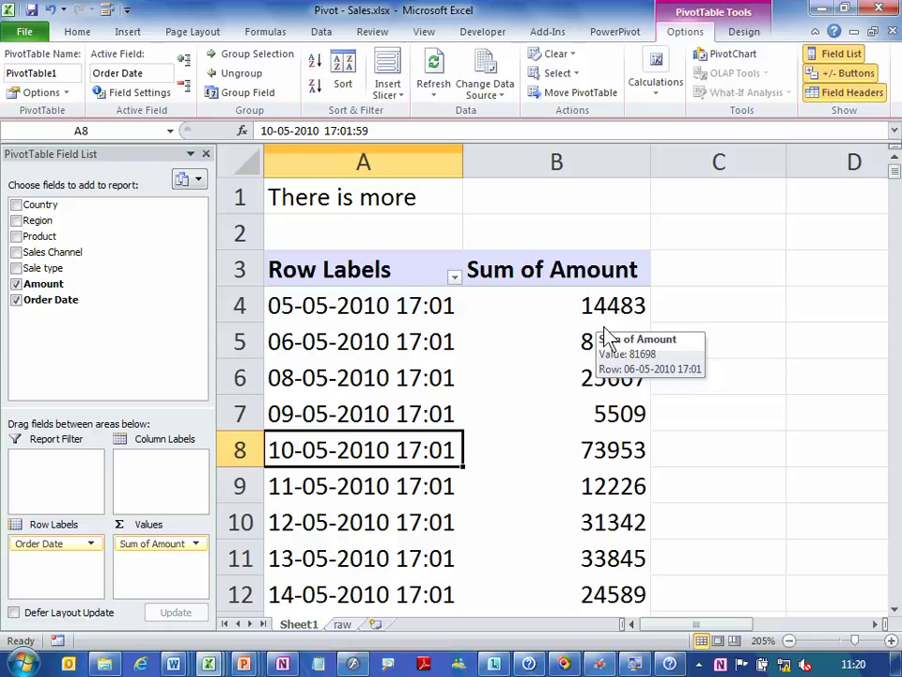
pyautogui.click(395, 321)
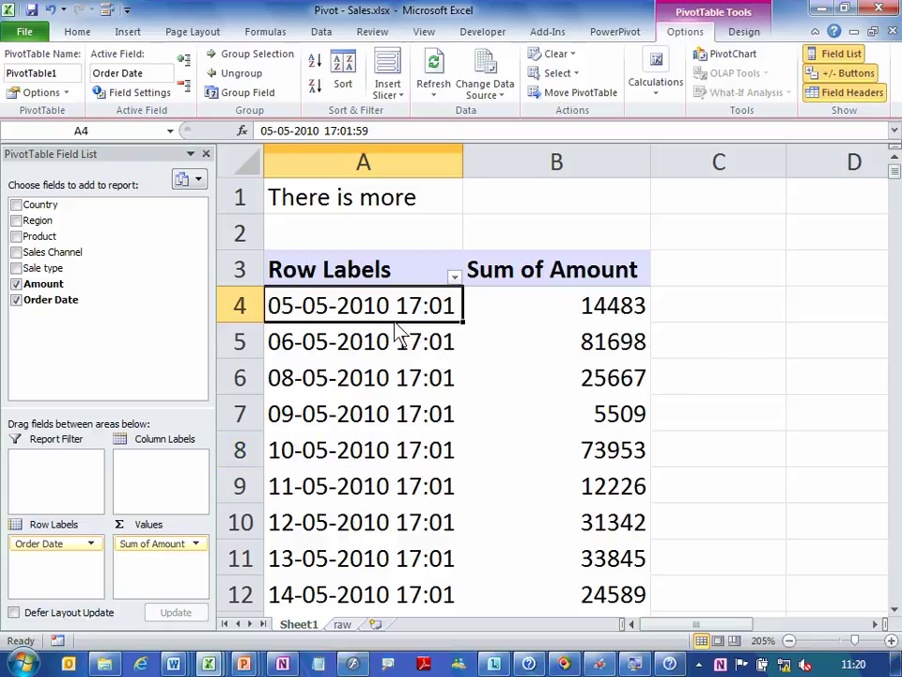
# Examine the source table on the raw sheet from its header down to its last record.
pyautogui.click(339, 625)
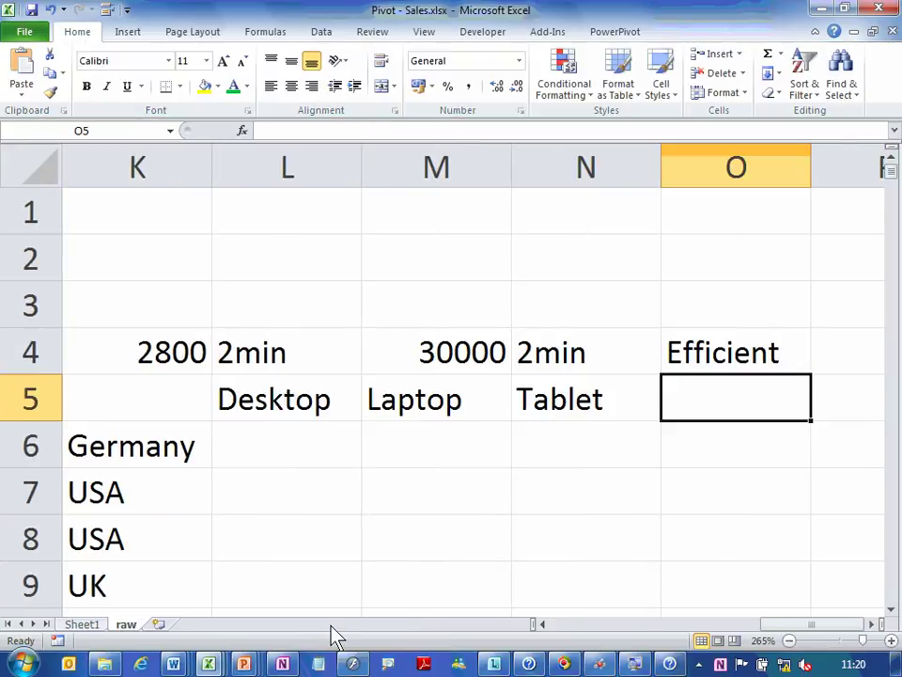
pyautogui.hotkey('ctrl', 'Home')
pyautogui.hotkey('ctrl', 'Down')
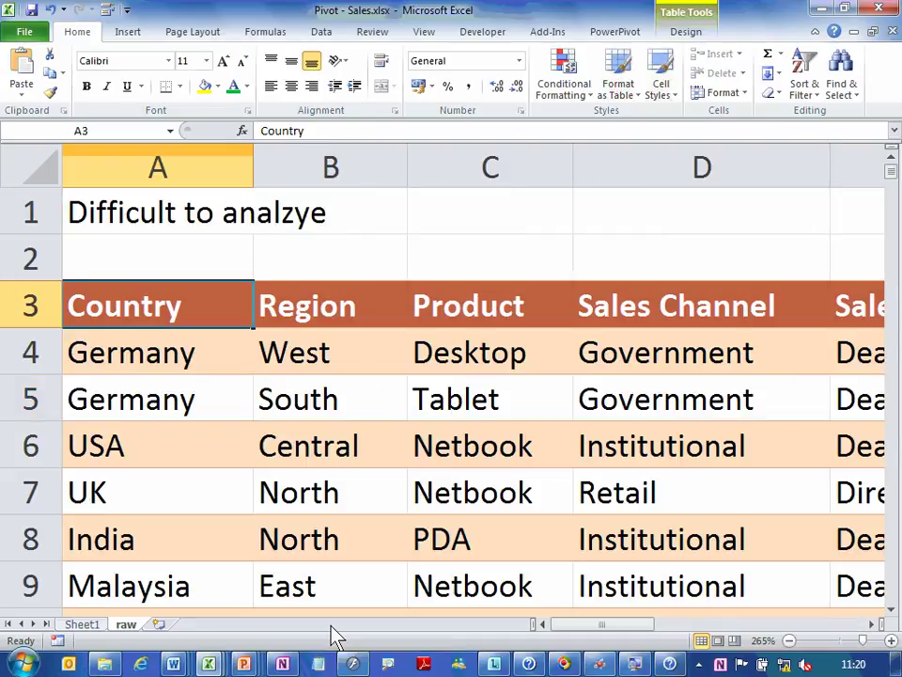
pyautogui.press('End')
pyautogui.press('Down')
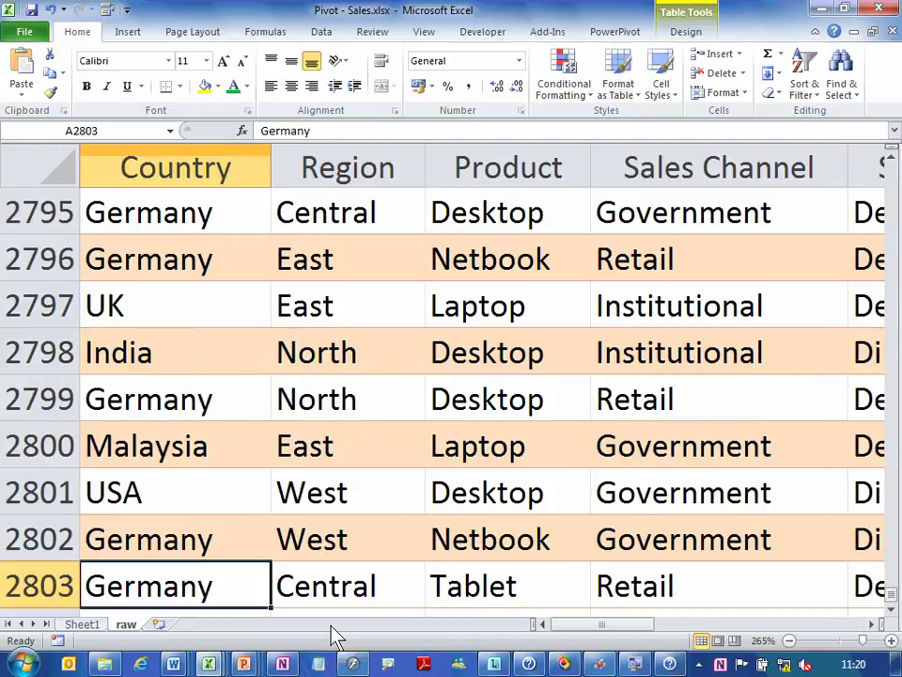
pyautogui.hotkey('alt', 'Tab')
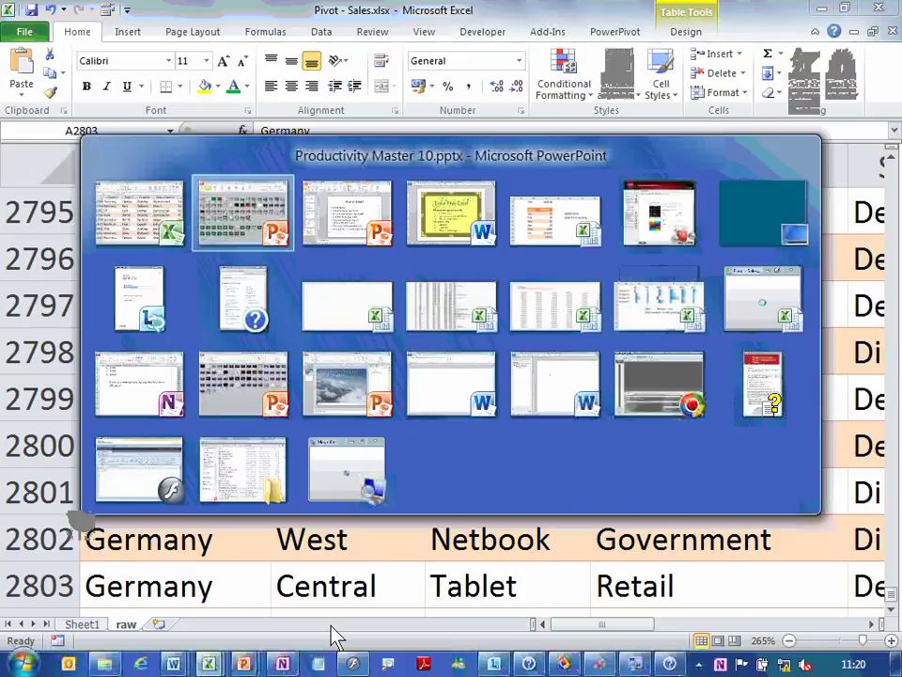
pyautogui.press('Escape')
# Return to Sheet1 and check how far the Order Date rows extend down to the grand total.
pyautogui.hotkey('ctrl', 'pageup')
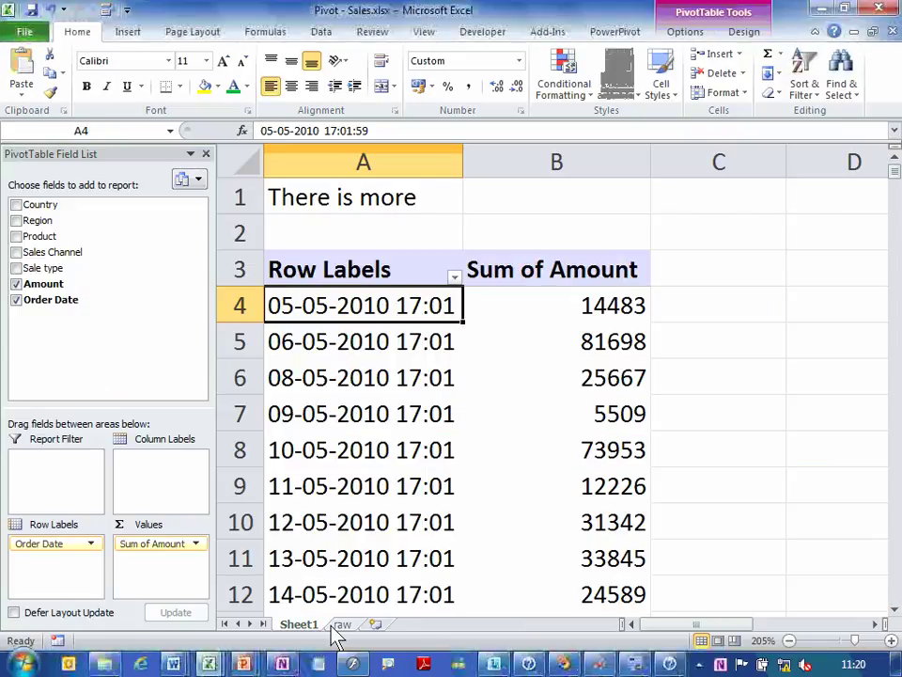
pyautogui.hotkey('ctrl', 'Down')
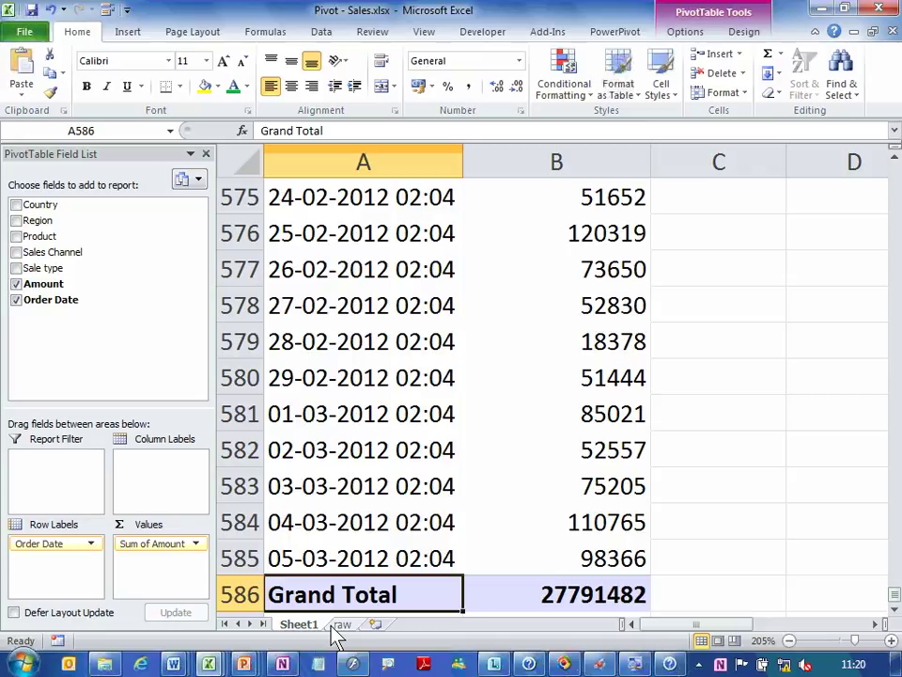
pyautogui.press('Up')
pyautogui.hotkey('ctrl', 'Home')
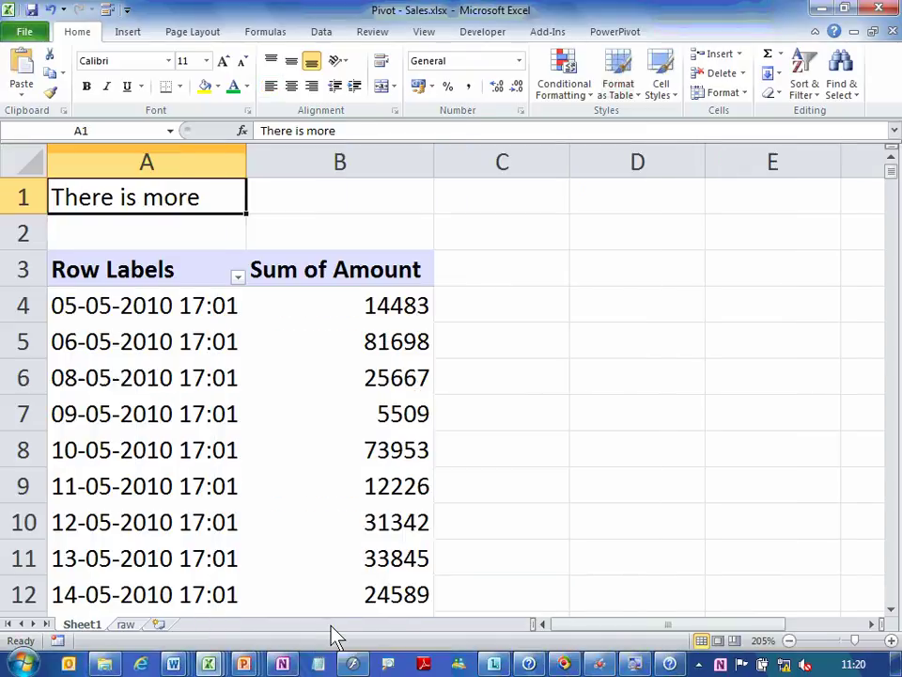
pyautogui.press('Down')
pyautogui.press('Down')
pyautogui.press('Down')
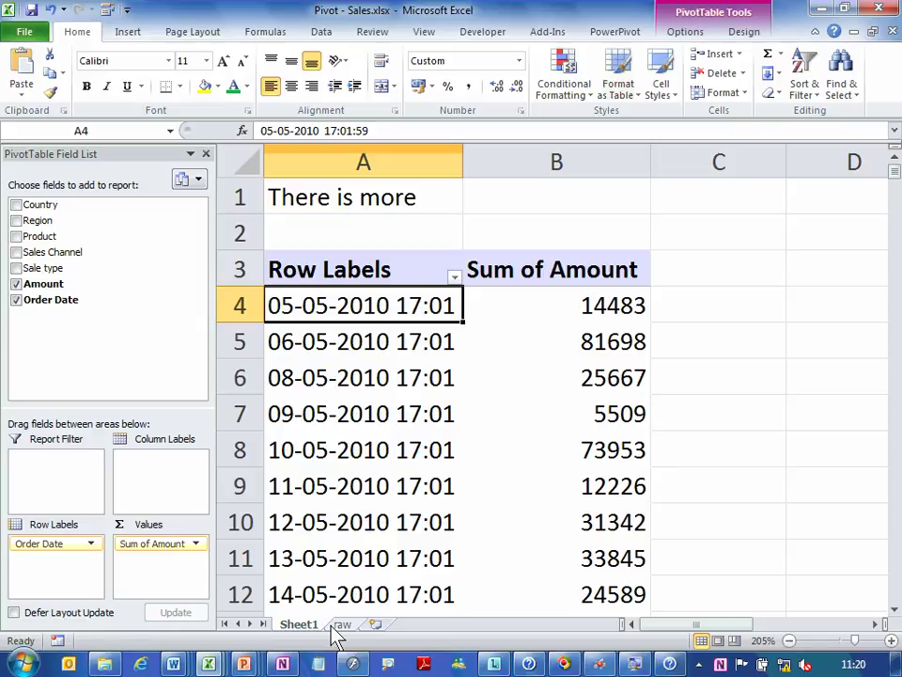
# Browse the individual Order Date amounts upward from the grand total, including the first dates of the PivotTable.
pyautogui.hotkey('ctrl', 'Down')
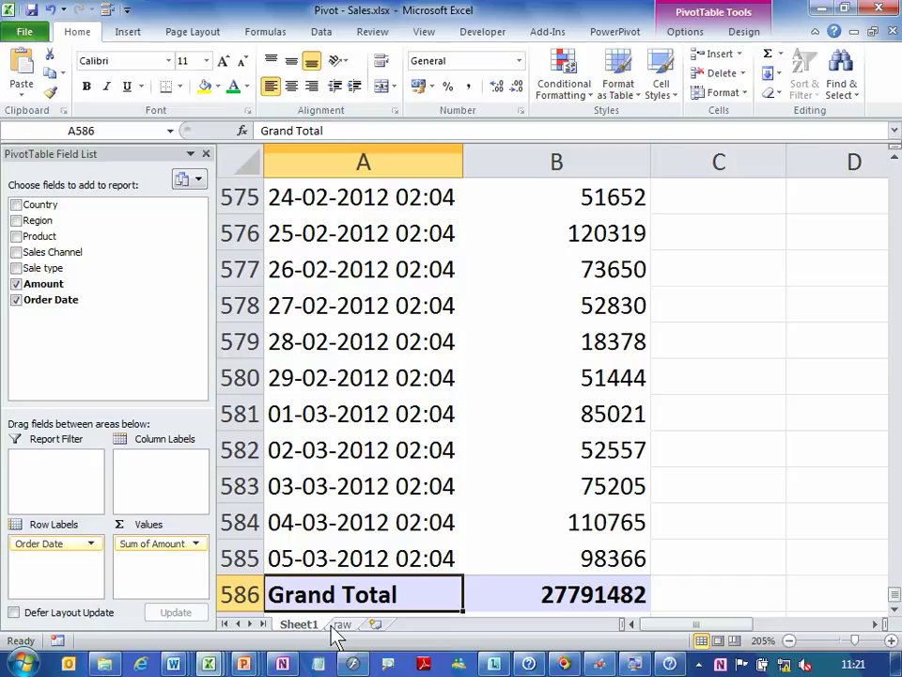
pyautogui.press('pageup')
pyautogui.press('pageup')
pyautogui.press('pageup')
pyautogui.press('pageup')
pyautogui.press('pageup')
pyautogui.press('pageup')
pyautogui.press('pageup')
pyautogui.press('pageup')
pyautogui.press('pageup')
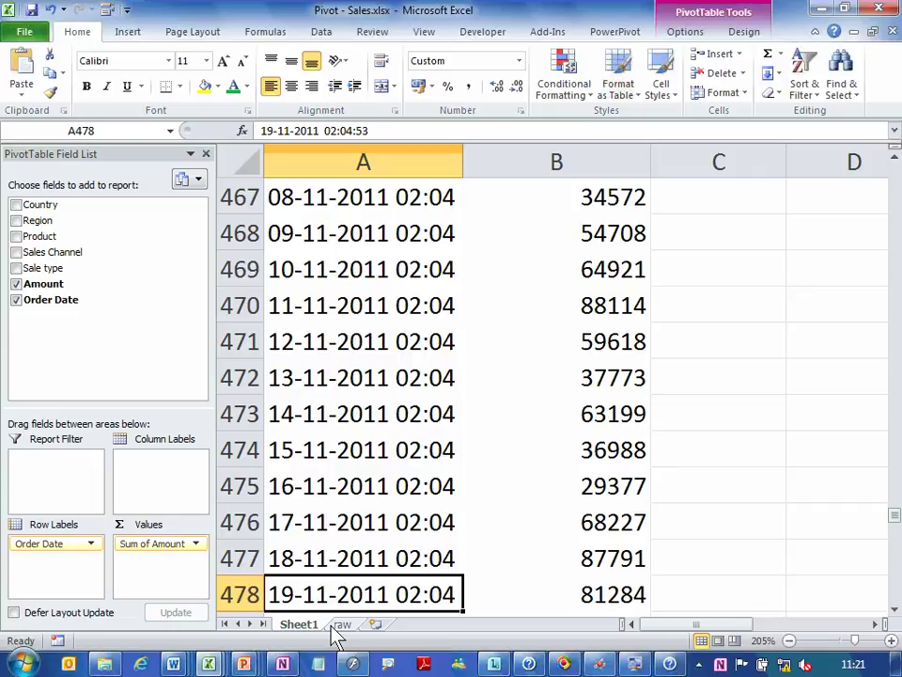
pyautogui.hotkey('ctrl', 'Home')
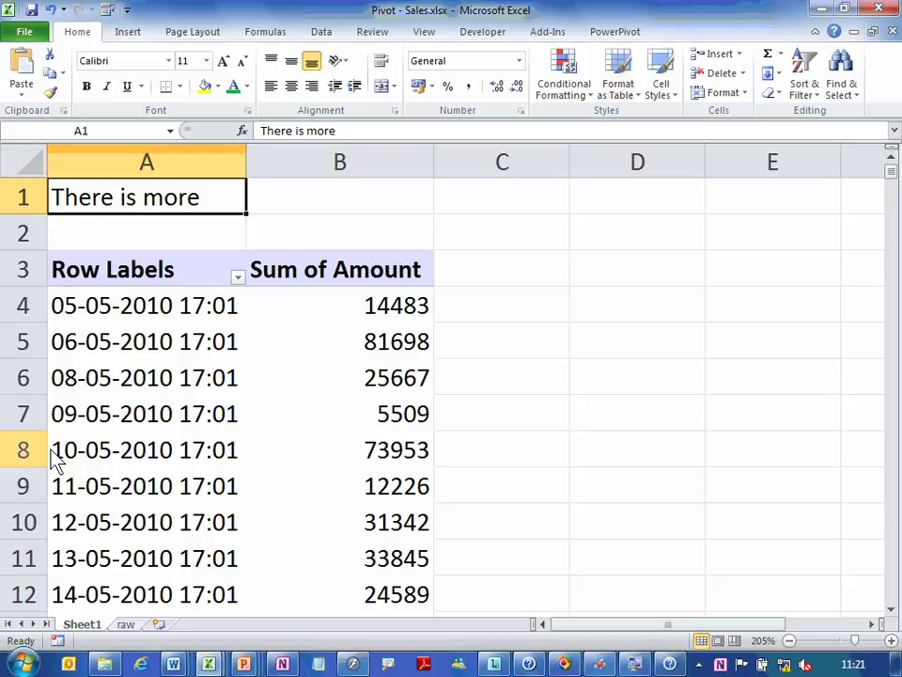
pyautogui.click(166, 390)
pyautogui.press('Down')
pyautogui.press('Down')
pyautogui.press('Down')
pyautogui.press('Down')
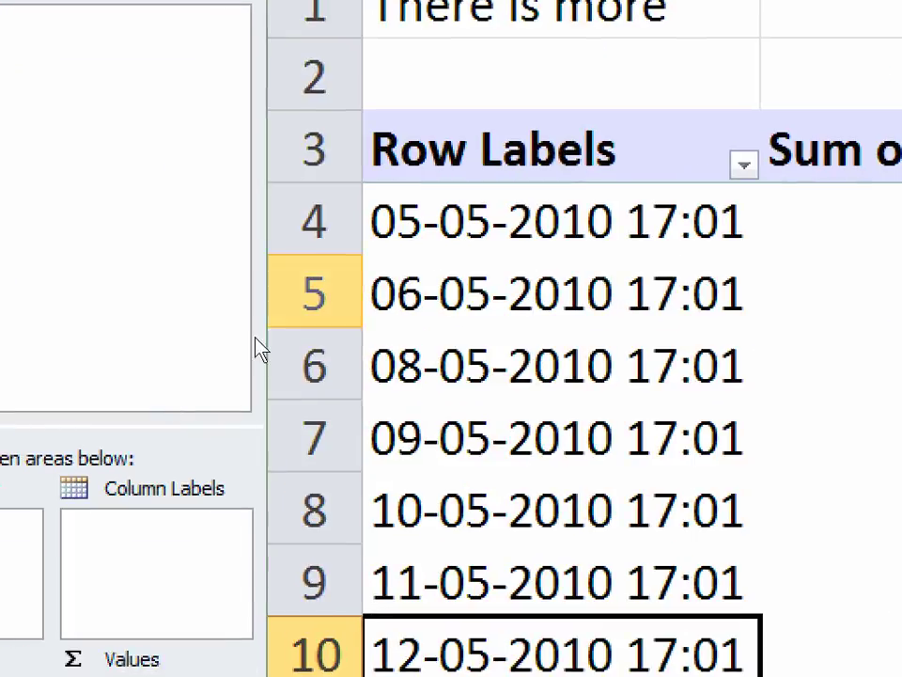
# Group the Order Date row labels by months, quarters and years.
pyautogui.rightClick(459, 297)
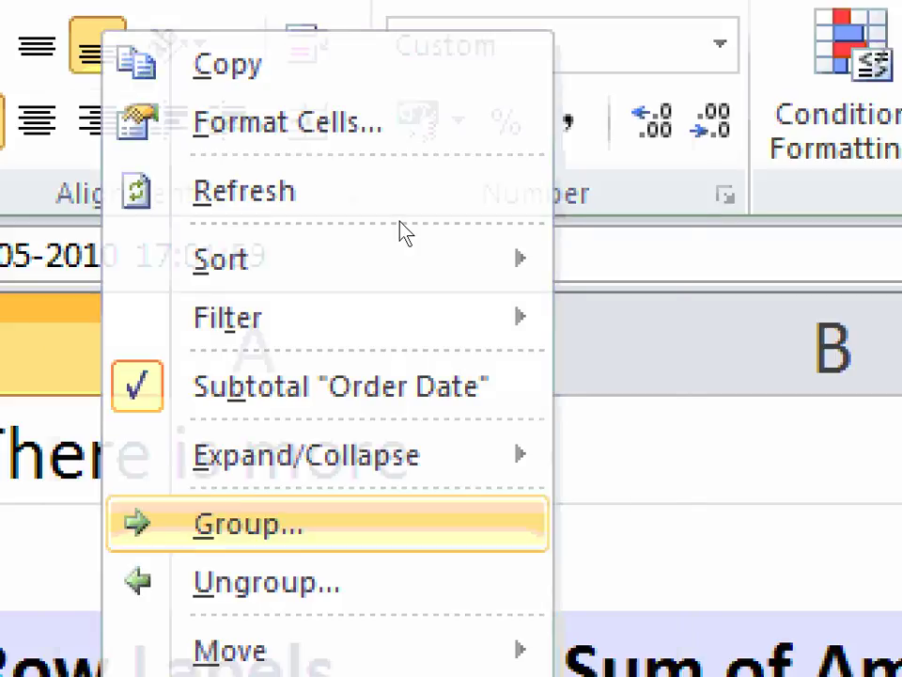
pyautogui.press('Return')
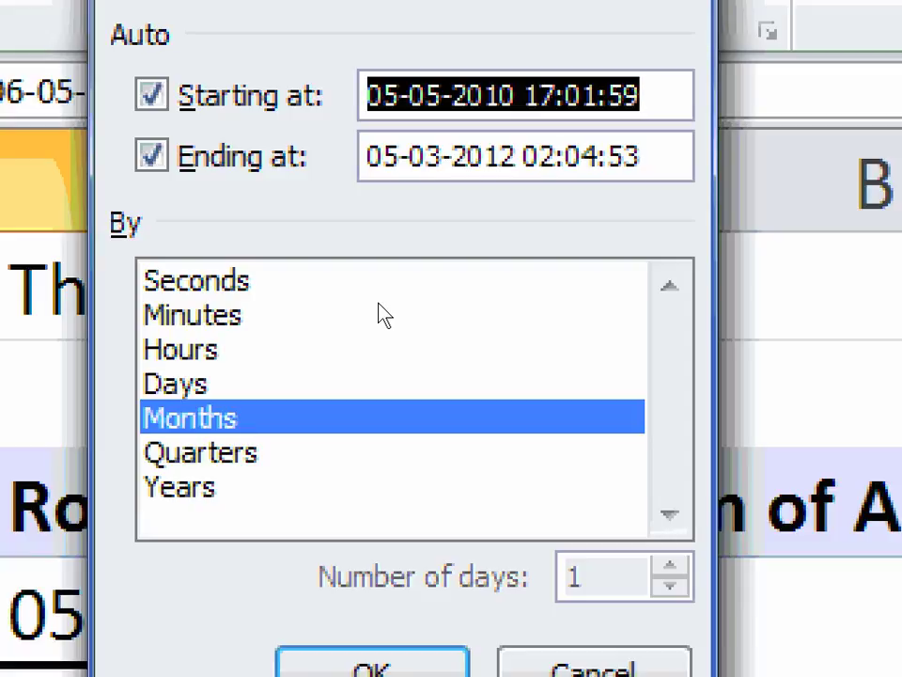
pyautogui.click(200, 453)
pyautogui.hotkey('shift', 'Down')
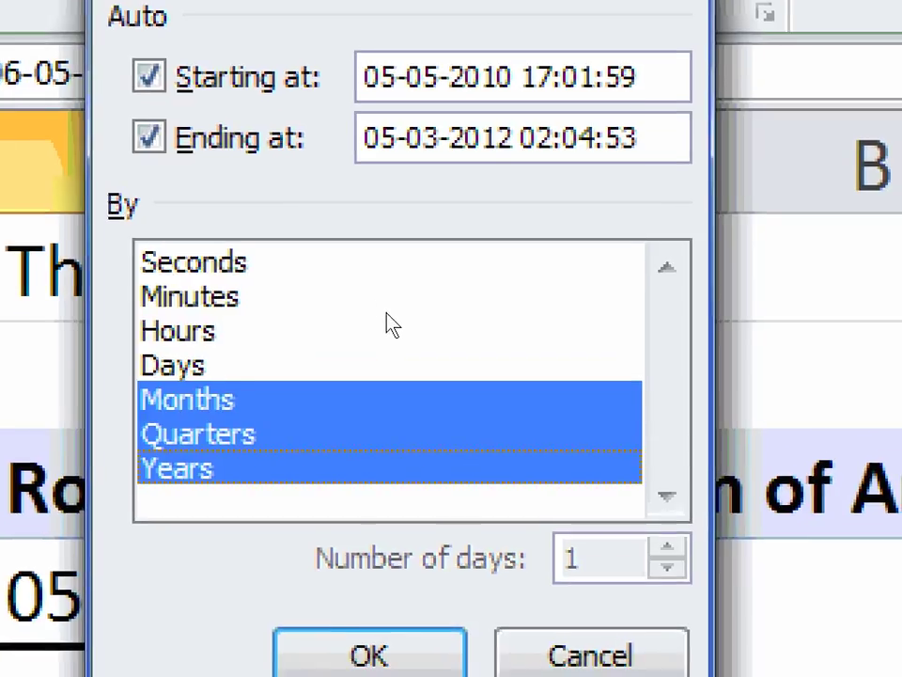
pyautogui.press('Return')
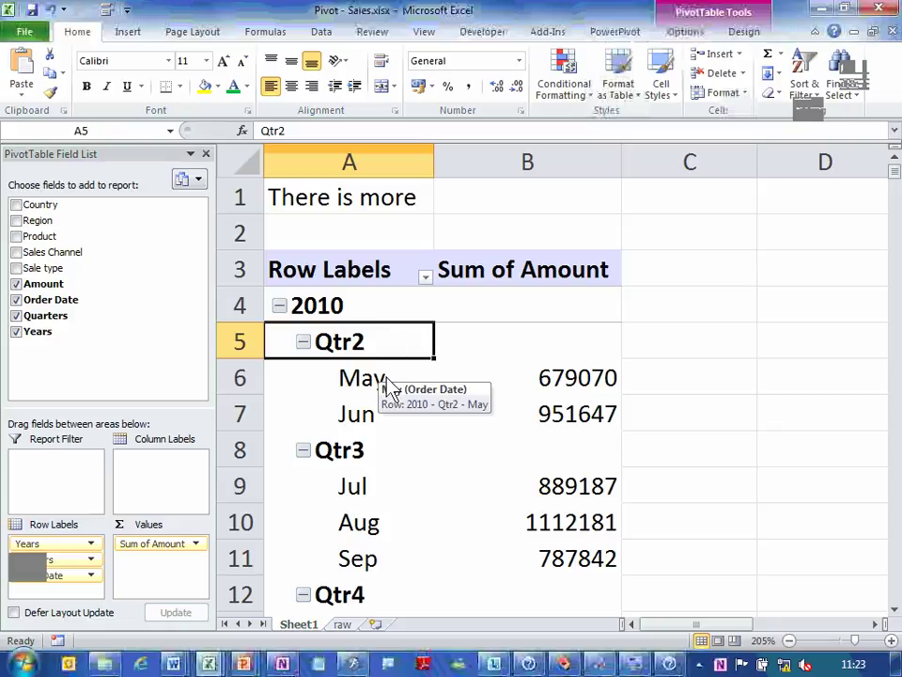
# Show the PivotTable in tabular form.
pyautogui.click(742, 32)
pyautogui.click(115, 68)
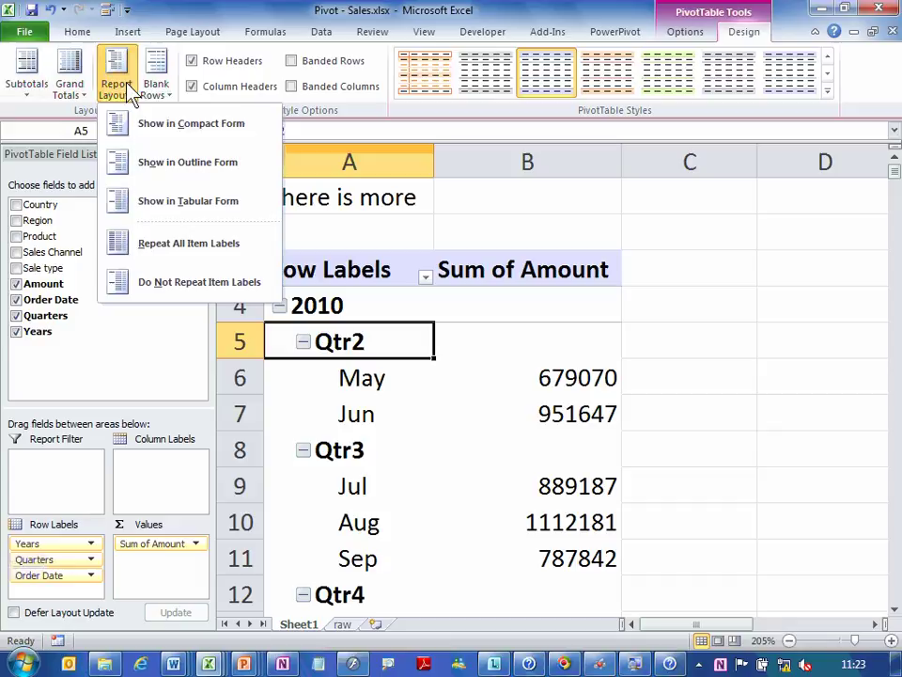
pyautogui.click(162, 201)
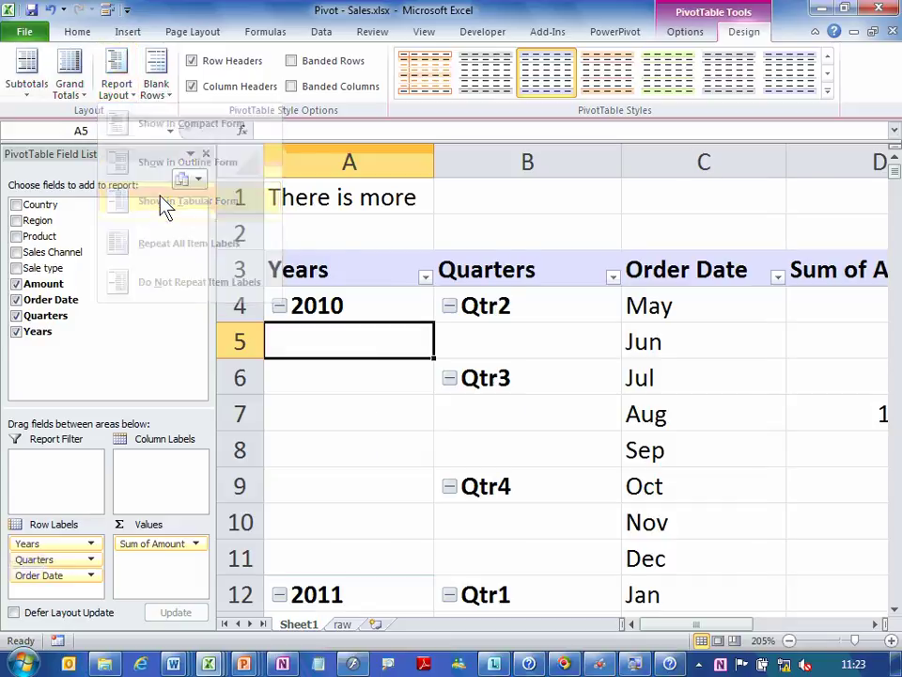
# Ungroup the date levels of the PivotTable back to individual order dates.
pyautogui.rightClick(298, 344)
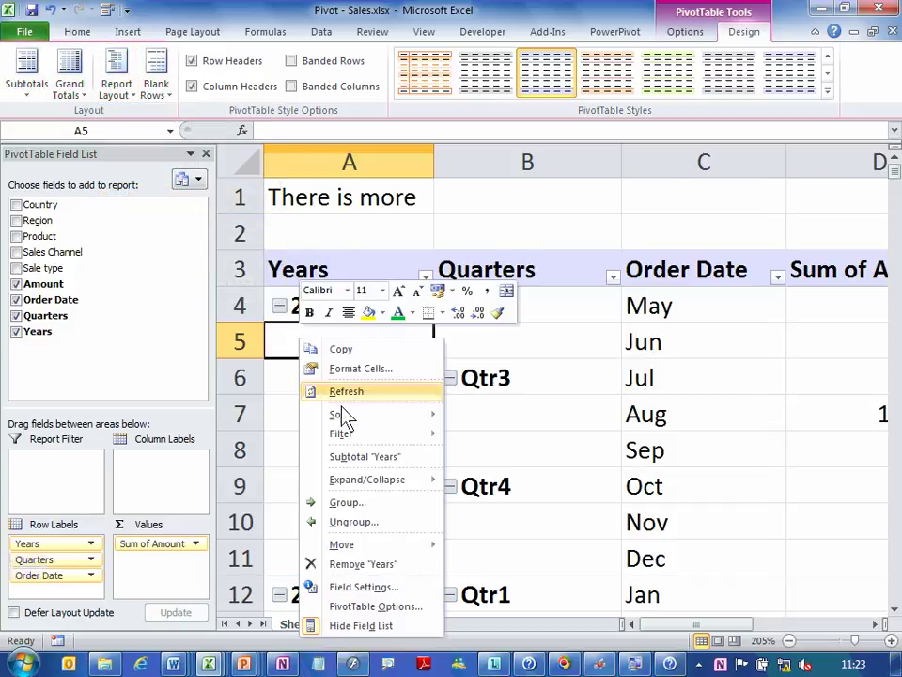
pyautogui.click(385, 518)
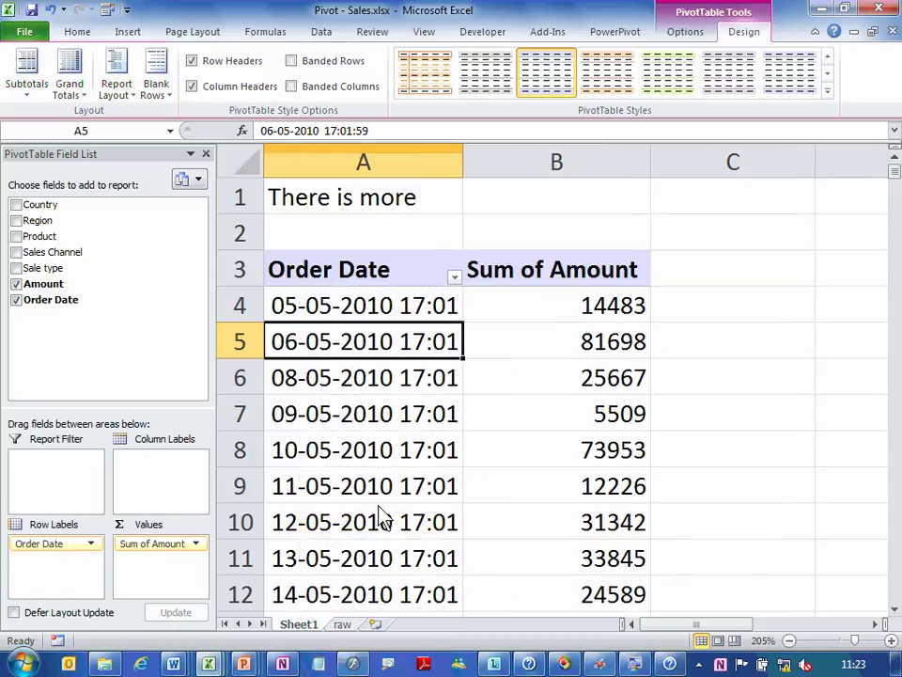
pyautogui.rightClick(350, 419)
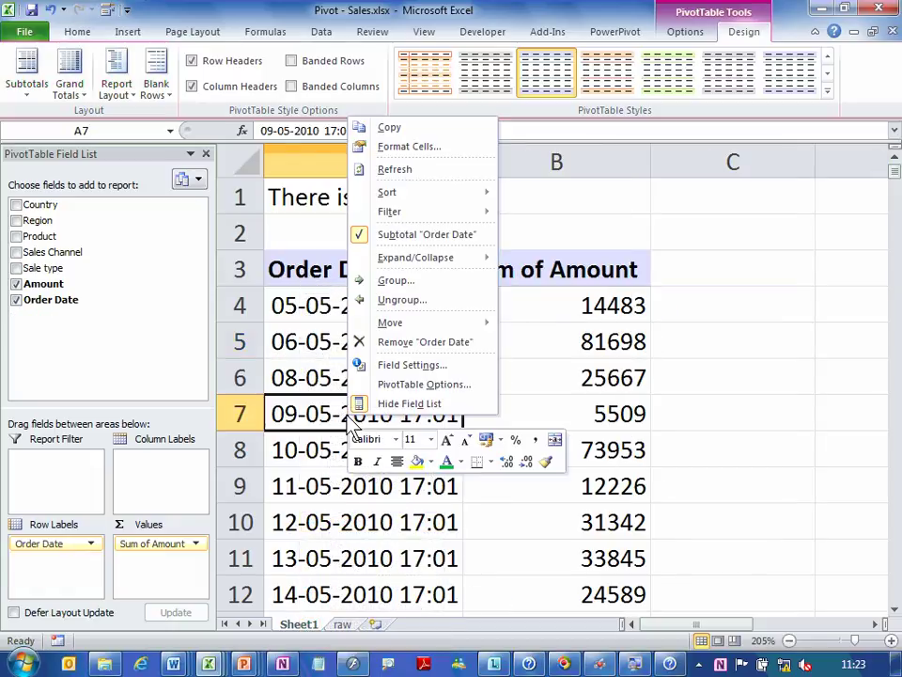
pyautogui.click(418, 282)
pyautogui.press('Escape')
# Group the individual order dates by months, quarters and years again.
pyautogui.click(395, 350)
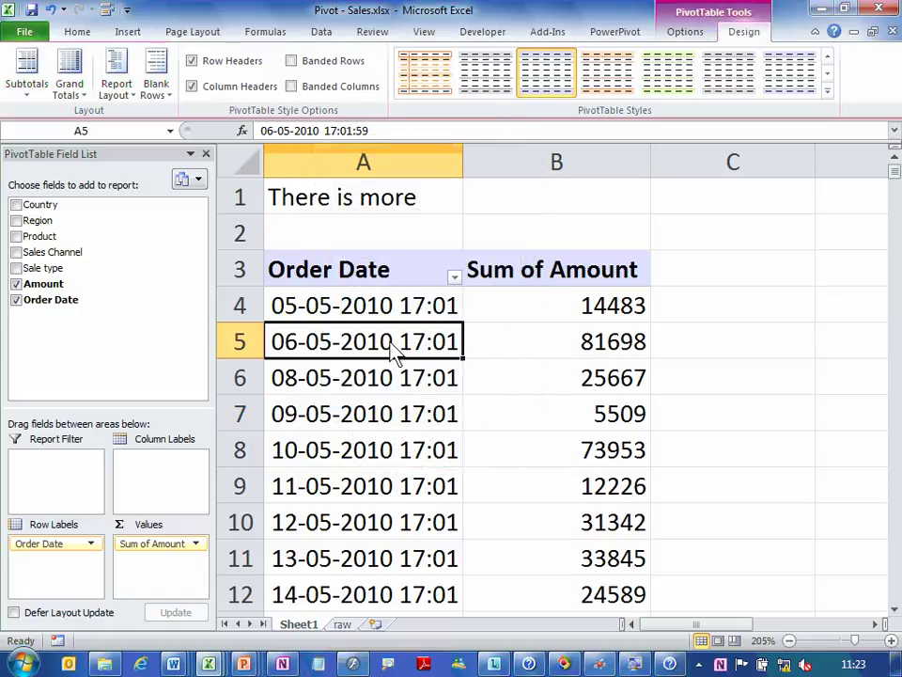
pyautogui.rightClick(394, 350)
pyautogui.click(437, 508)
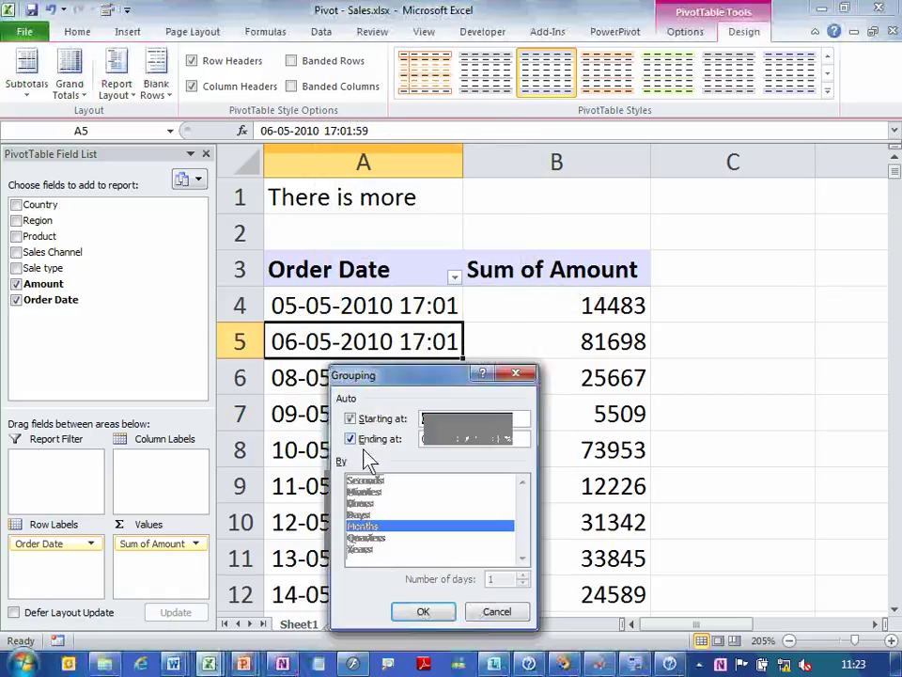
pyautogui.click(374, 538)
pyautogui.click(373, 550)
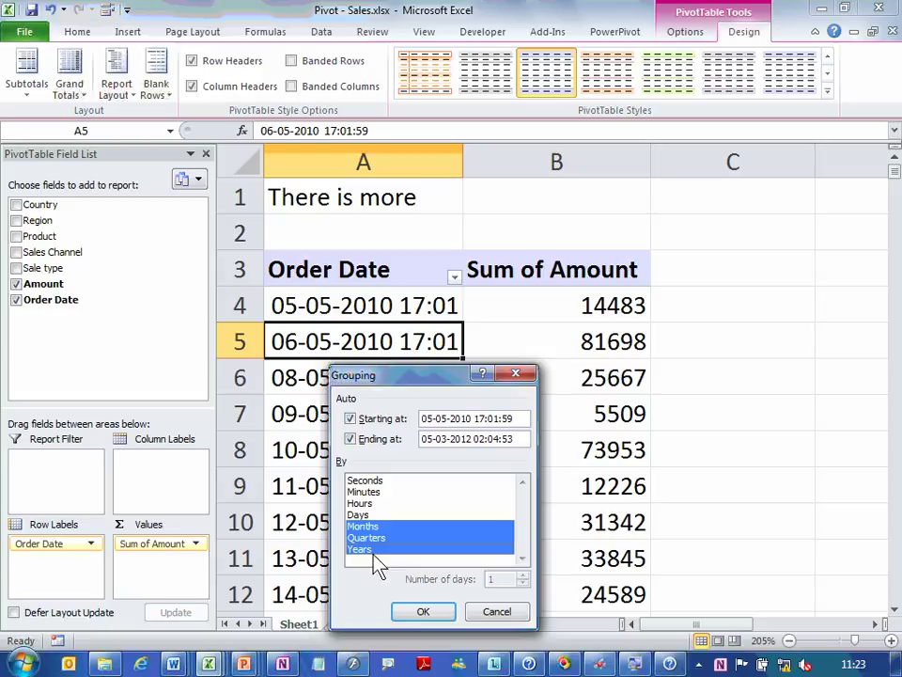
pyautogui.click(418, 610)
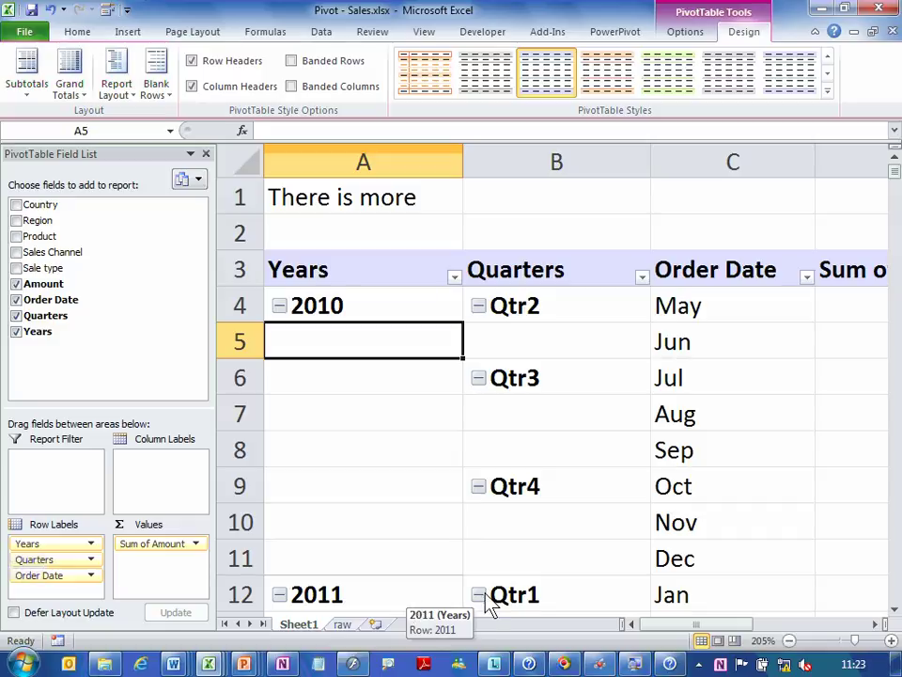
# Examine the year, quarter and month rows down to the grand total and back up to the PivotTable's header.
pyautogui.press('pagedown')
pyautogui.press('pagedown')
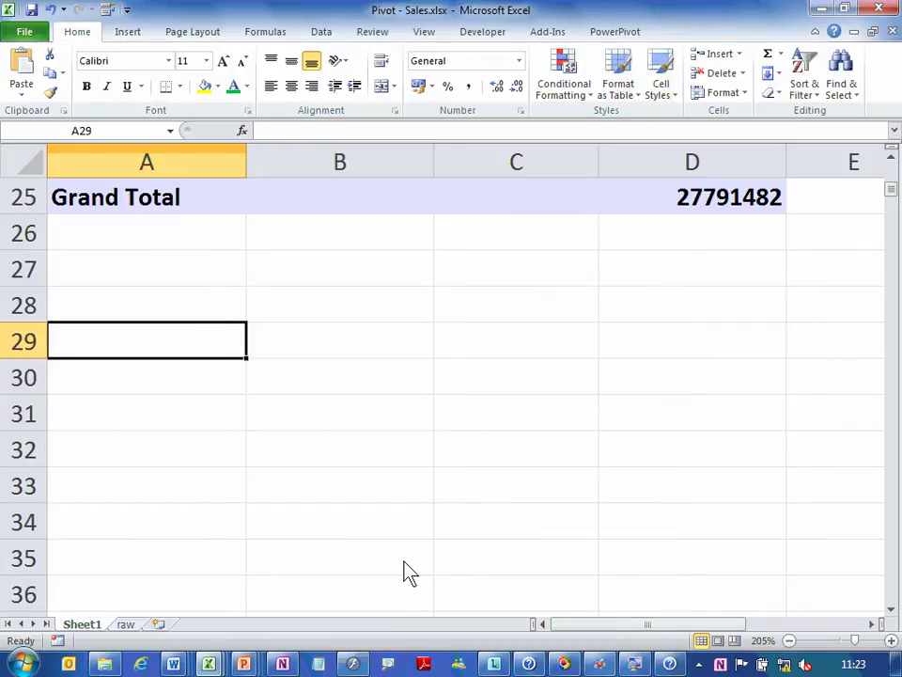
pyautogui.press('pageup')
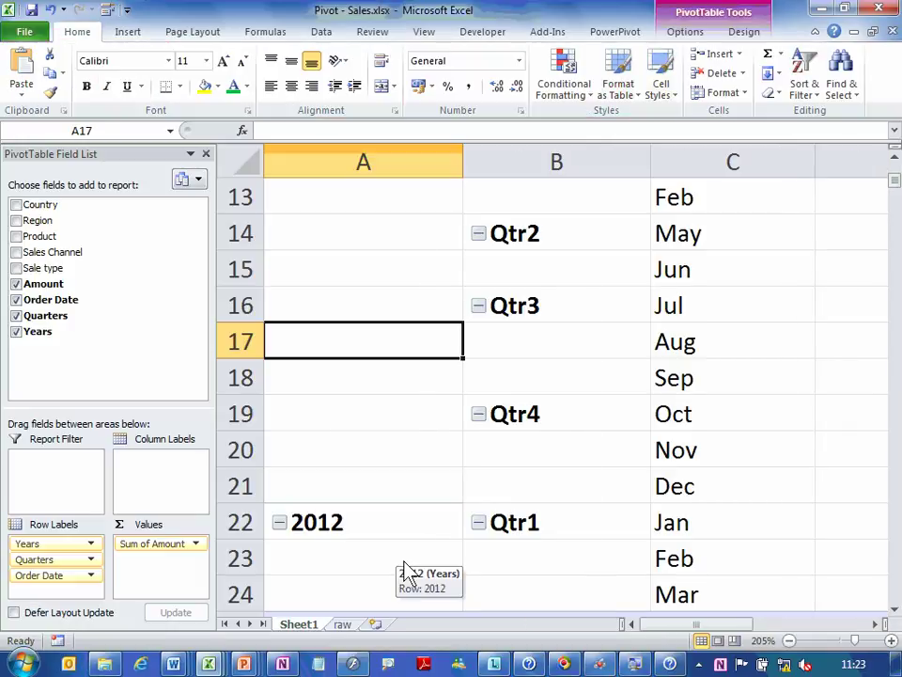
pyautogui.press('Up')
pyautogui.press('Up')
pyautogui.press('Up')
pyautogui.press('Up')
pyautogui.press('Up')
pyautogui.press('Up')
pyautogui.press('Up')
pyautogui.press('Up')
pyautogui.press('Up')
pyautogui.press('Up')
pyautogui.press('Up')
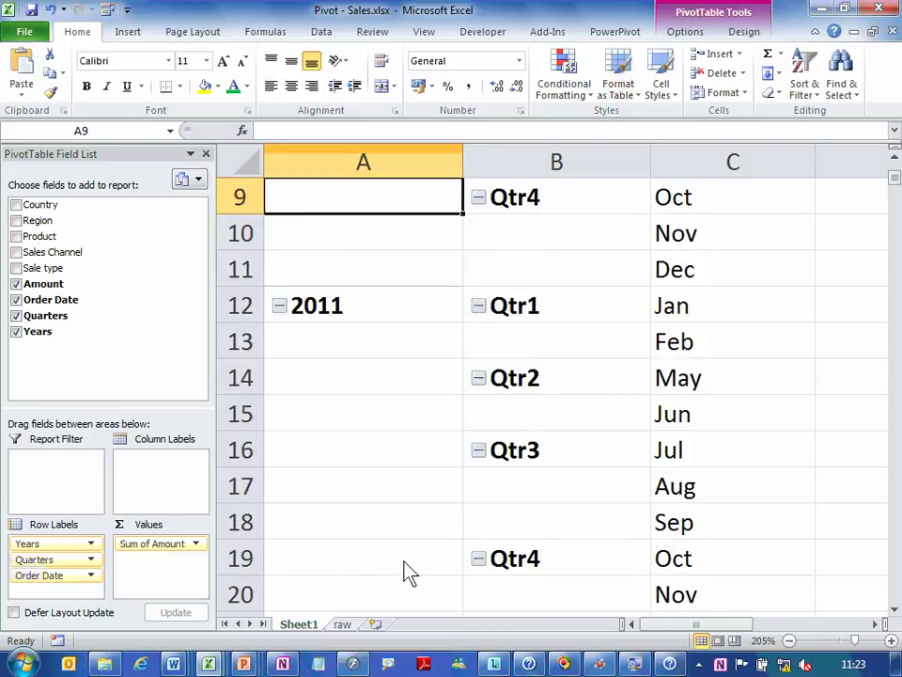
pyautogui.press('Up')
pyautogui.press('Up')
pyautogui.press('Up')
pyautogui.press('Up')
pyautogui.press('Up')
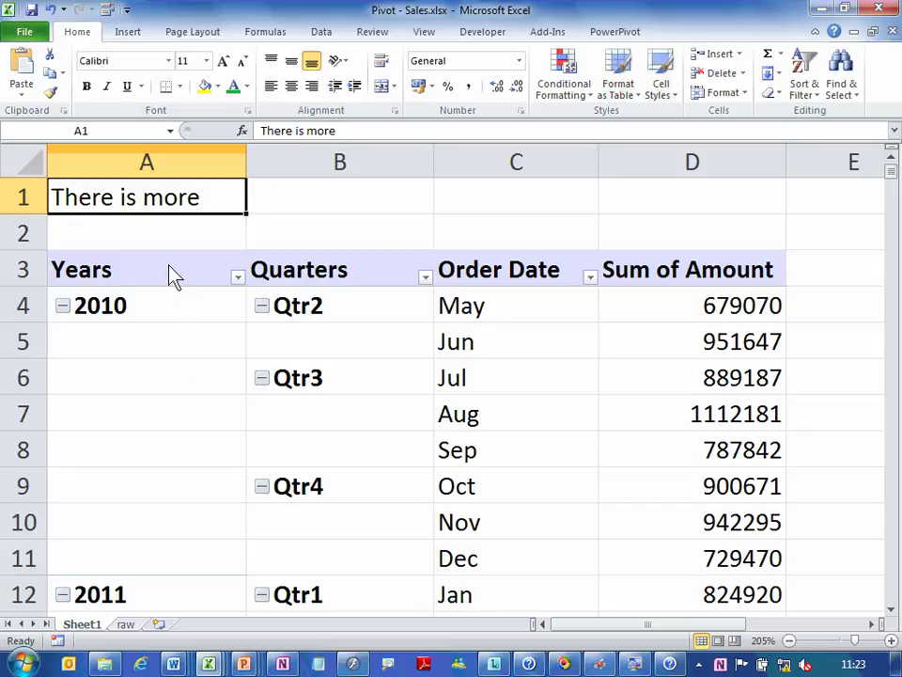
pyautogui.moveTo(169, 276); pyautogui.dragTo(691, 484)
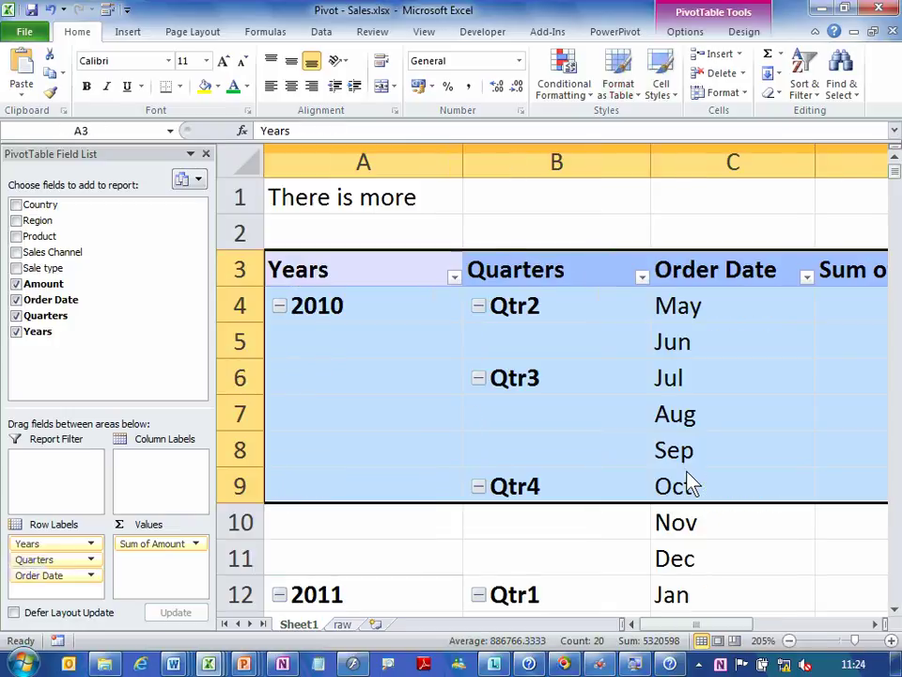
pyautogui.click(569, 485)
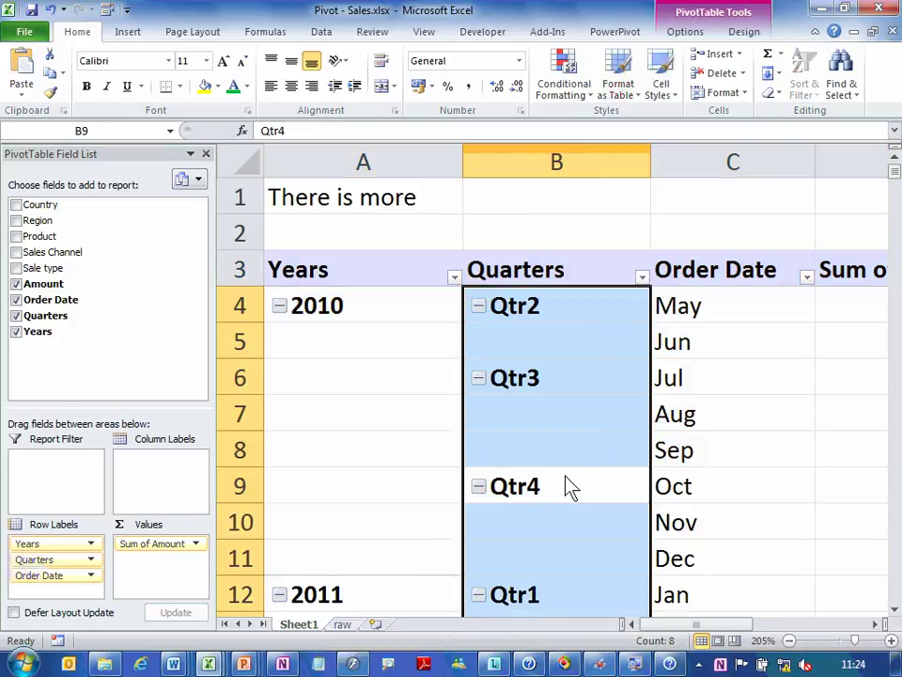
# Insert a clustered column PivotChart based on the grouped PivotTable.
pyautogui.click(559, 428)
pyautogui.press('super')
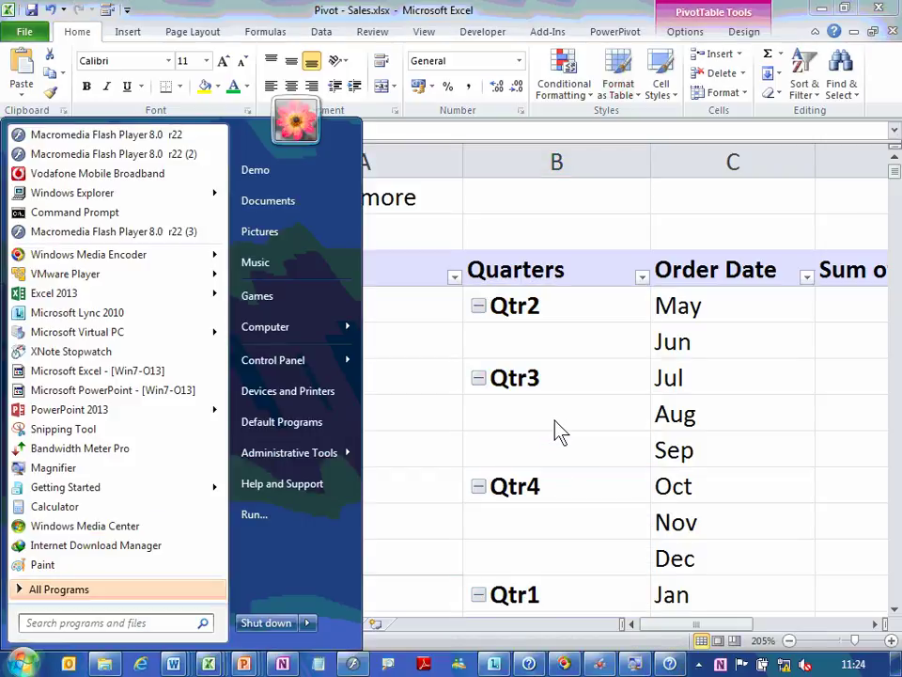
pyautogui.press('super')
pyautogui.press('super+plus')
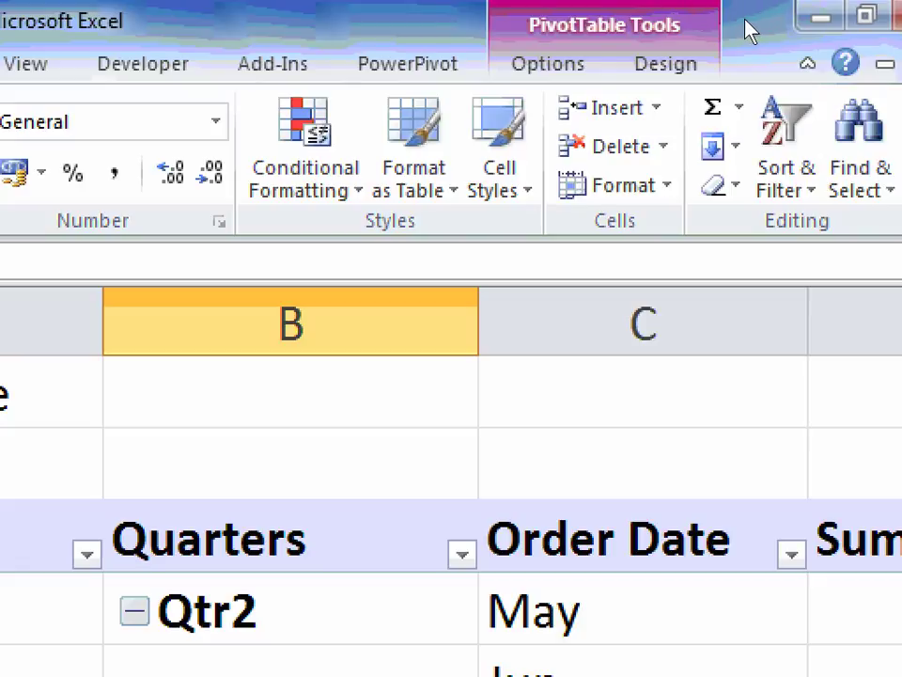
pyautogui.click(549, 65)
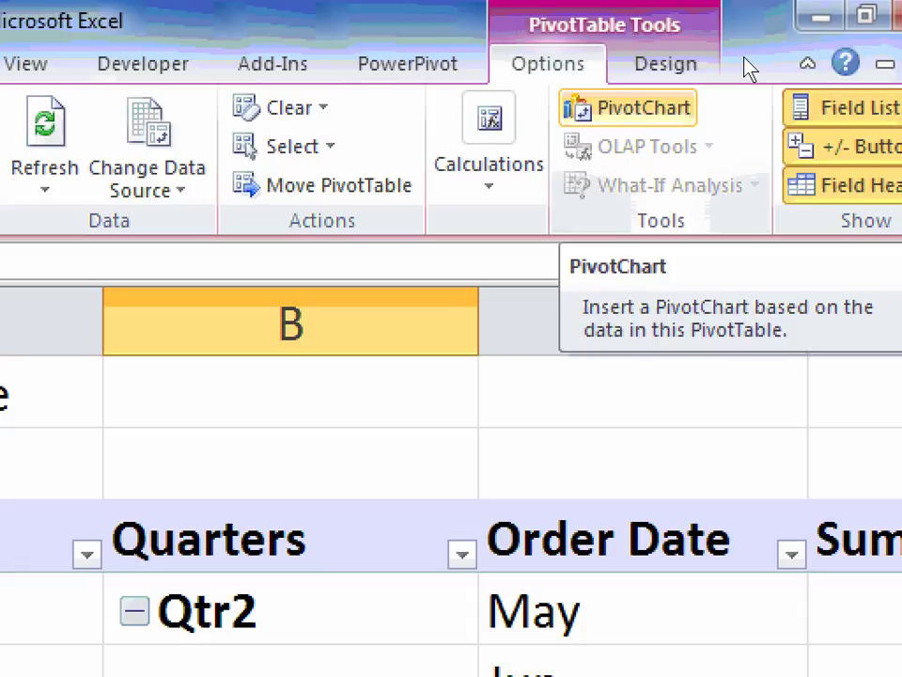
pyautogui.click(628, 108)
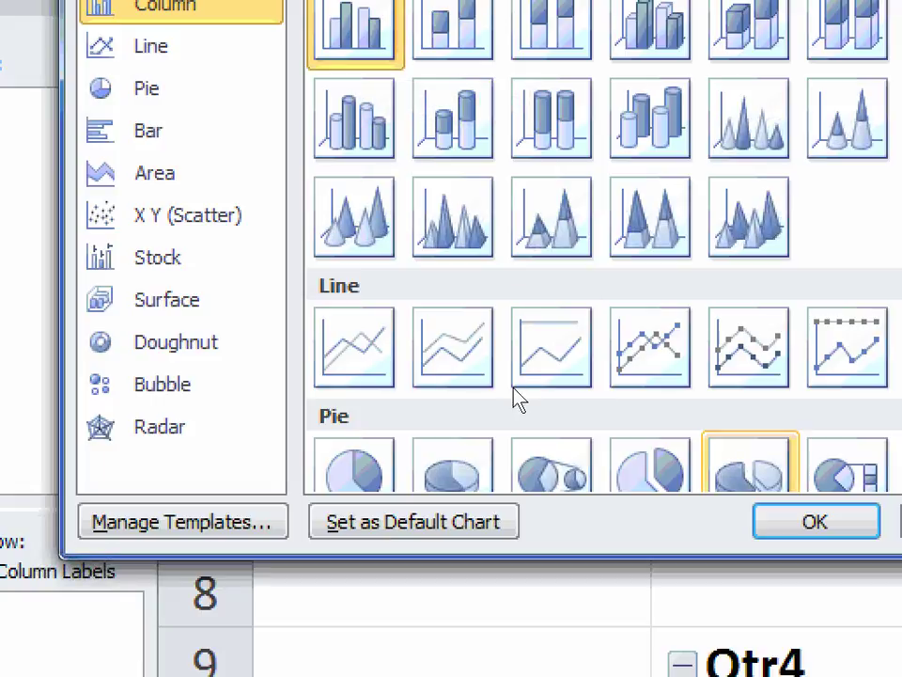
pyautogui.press('Return')
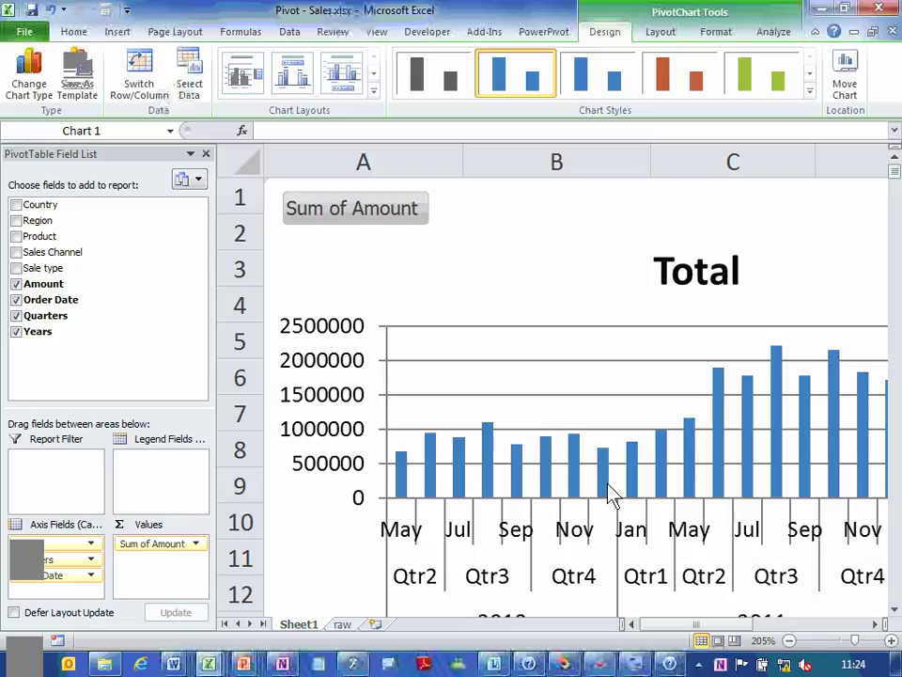
pyautogui.scroll(-4, 611, 494)
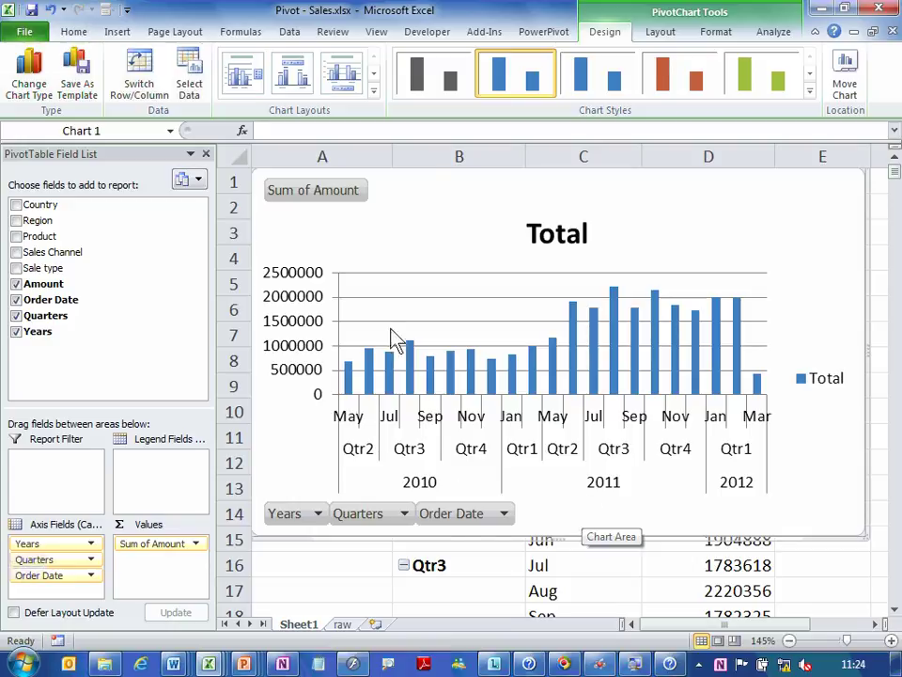
# Change the PivotChart type from column to a plain line chart.
pyautogui.click(40, 90)
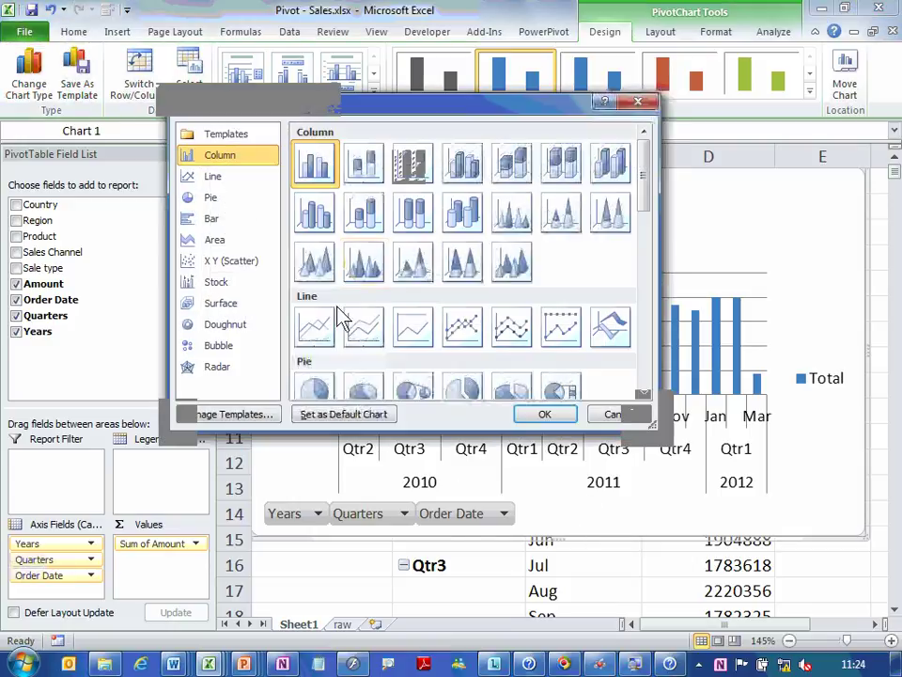
pyautogui.click(316, 324)
pyautogui.click(539, 409)
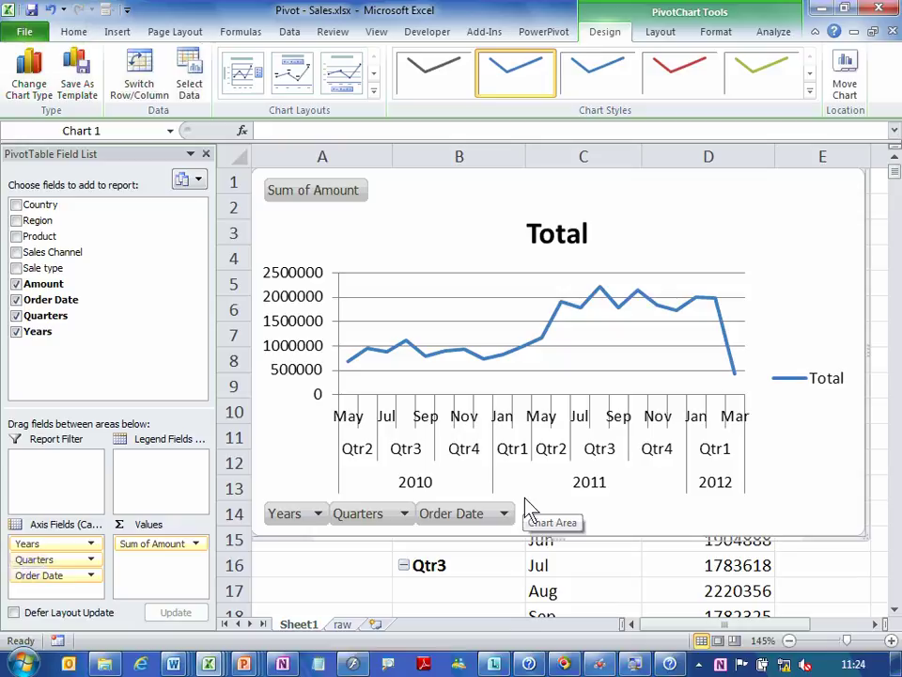
pyautogui.click(737, 387)
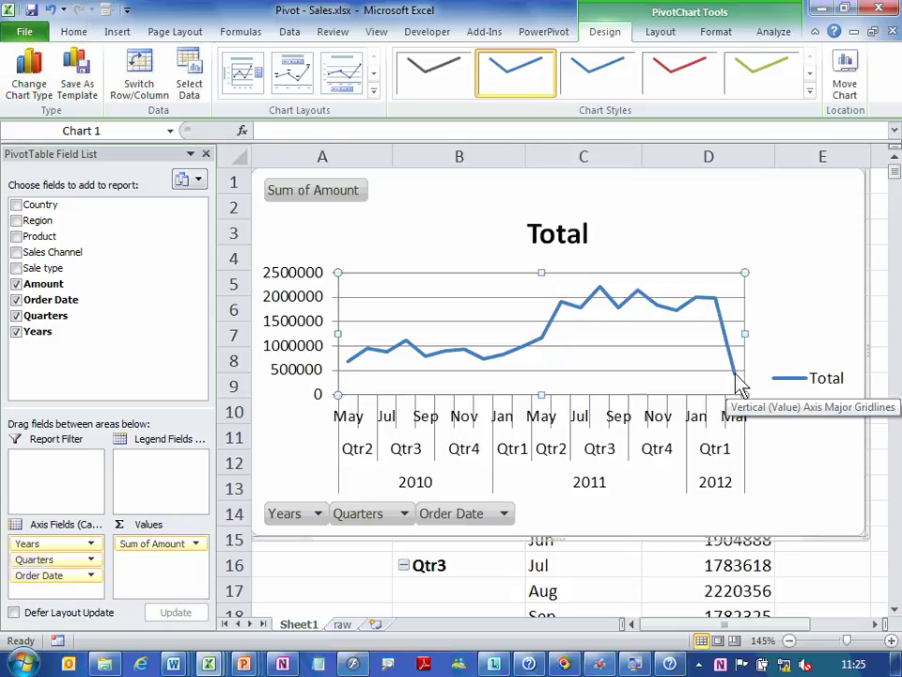
pyautogui.click(739, 386)
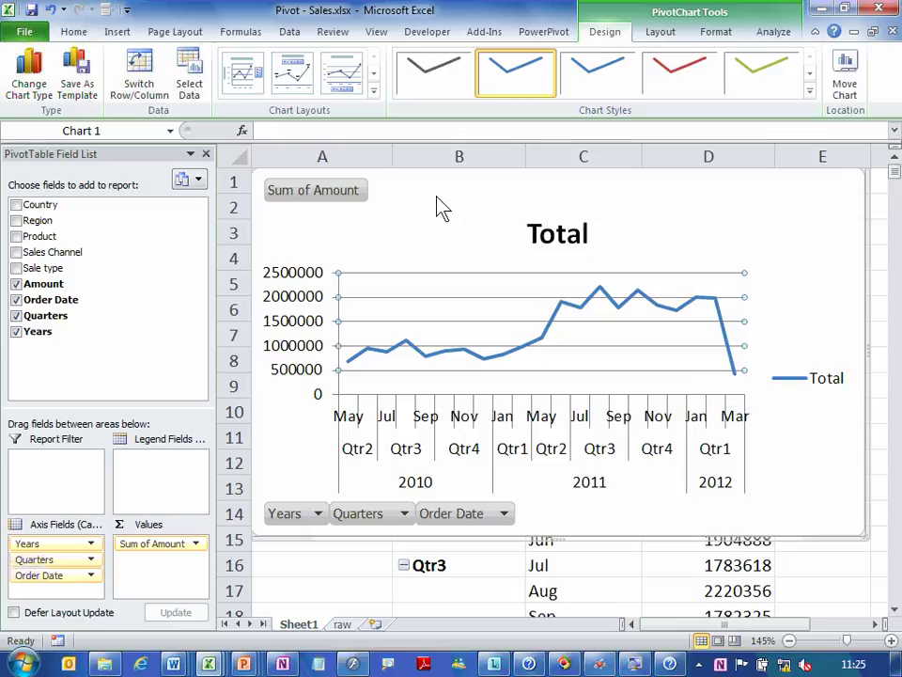
# Move the line chart off the PivotTable into the empty columns beside it, starting in column E.
pyautogui.moveTo(439, 206); pyautogui.dragTo(863, 261)
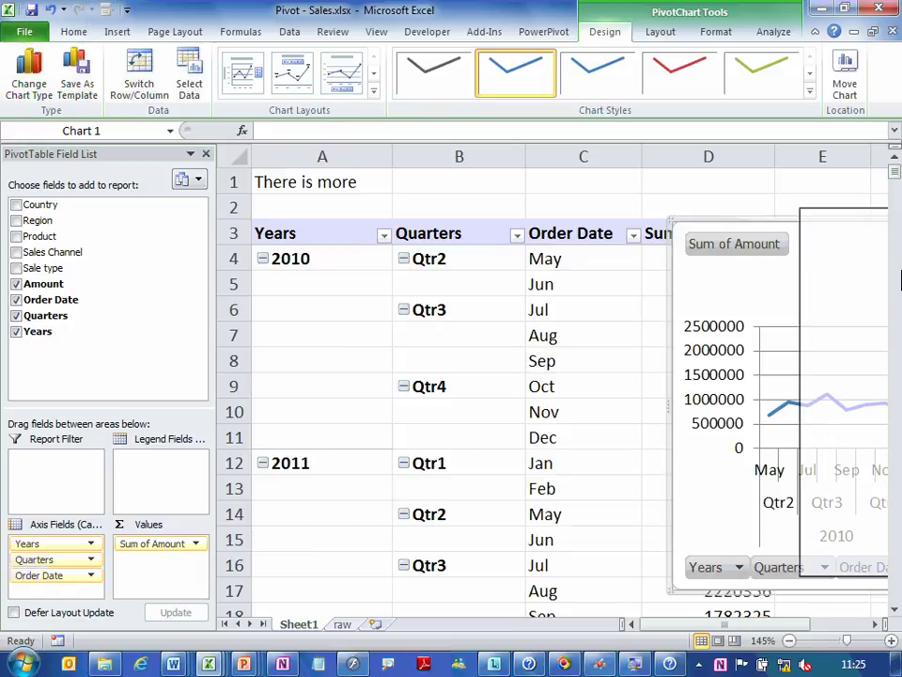
pyautogui.moveTo(700, 302); pyautogui.dragTo(849, 295)
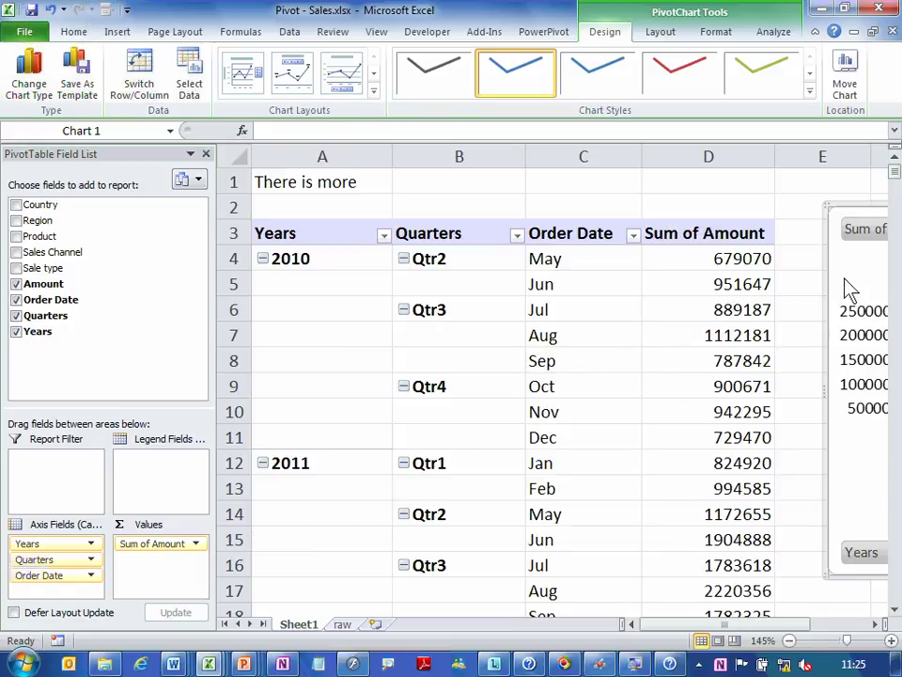
pyautogui.click(521, 370)
# Check the PivotTable's last months and grand total, and view the whole line chart beside the table.
pyautogui.press('pagedown')
pyautogui.press('pagedown')
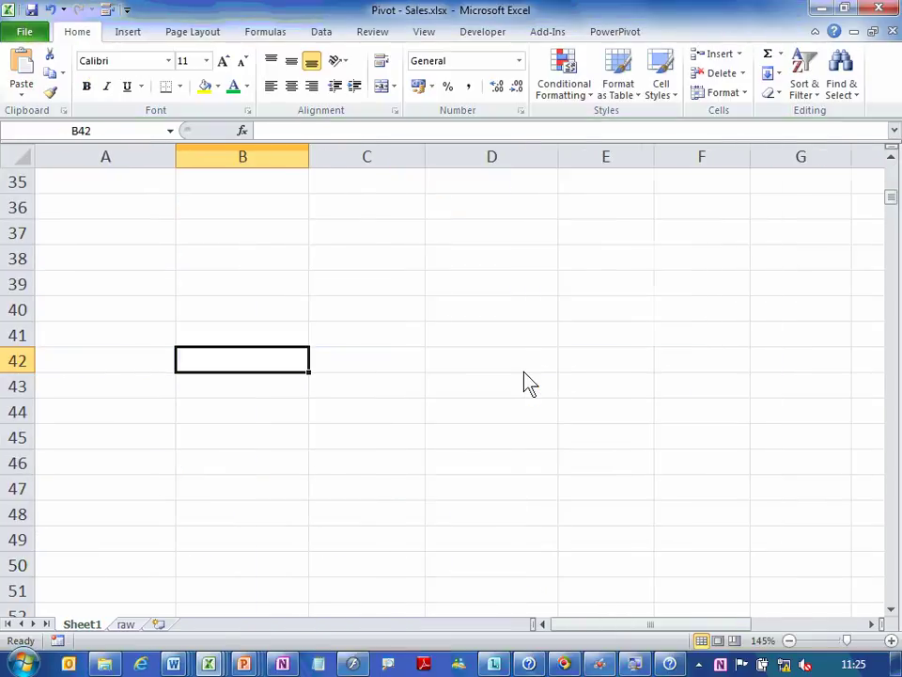
pyautogui.press('pageup')
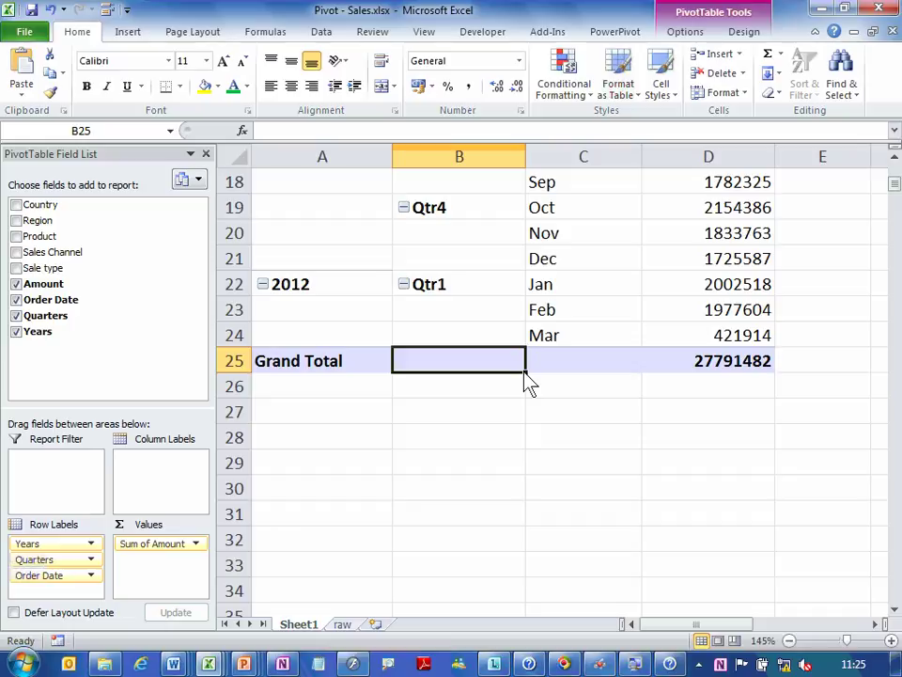
pyautogui.press('Right')
pyautogui.press('Right')
pyautogui.press('Right')
pyautogui.press('Right')
pyautogui.press('Right')
pyautogui.press('Right')
pyautogui.press('Right')
pyautogui.press('Right')
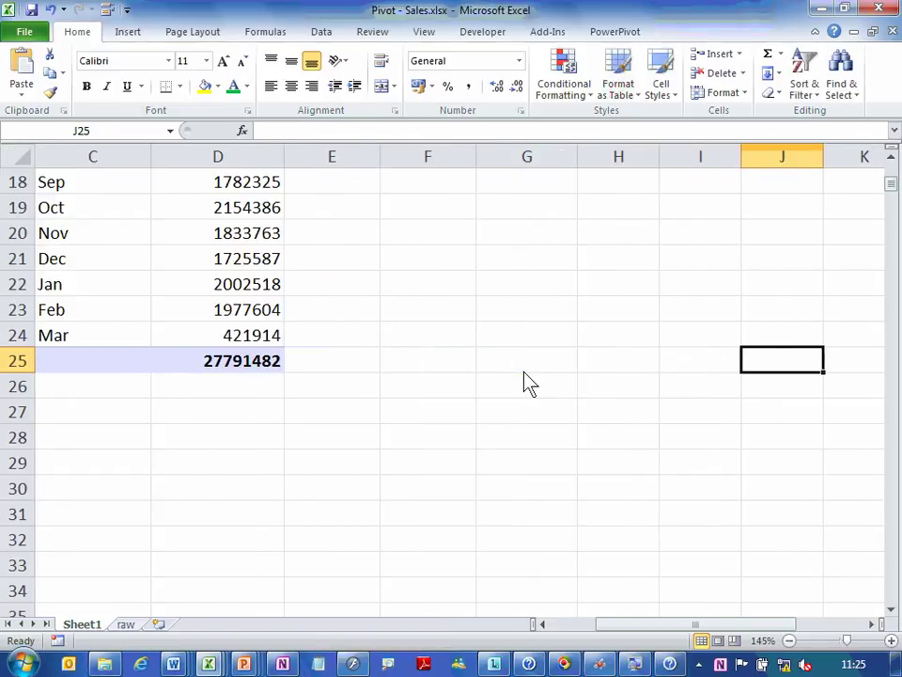
pyautogui.press('Right')
pyautogui.press('pageup')
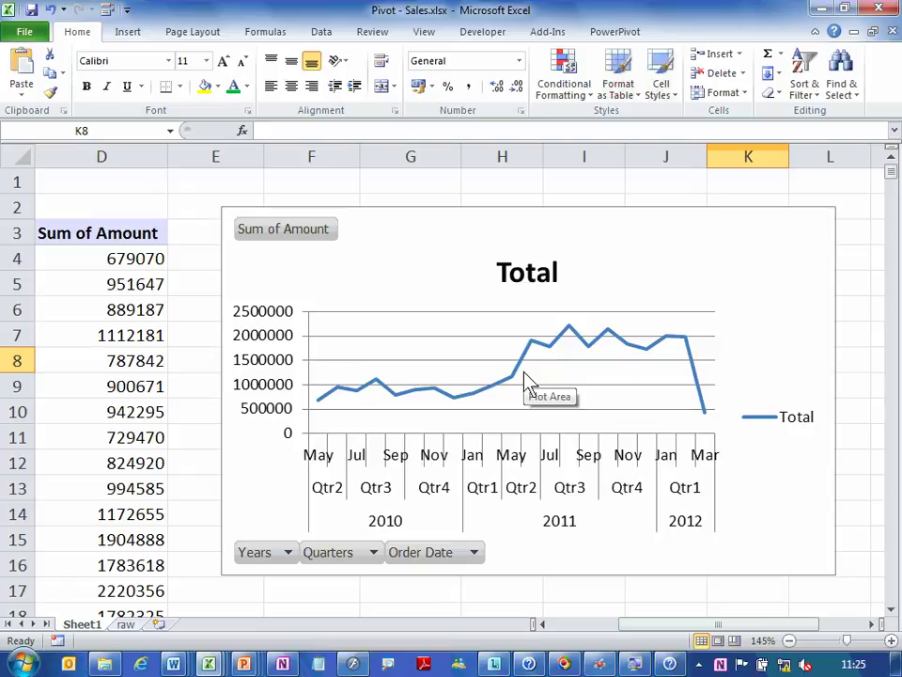
# Go to the March 2012 row at the end of the PivotTable and examine its amount.
pyautogui.click(104, 412)
pyautogui.press('Home')
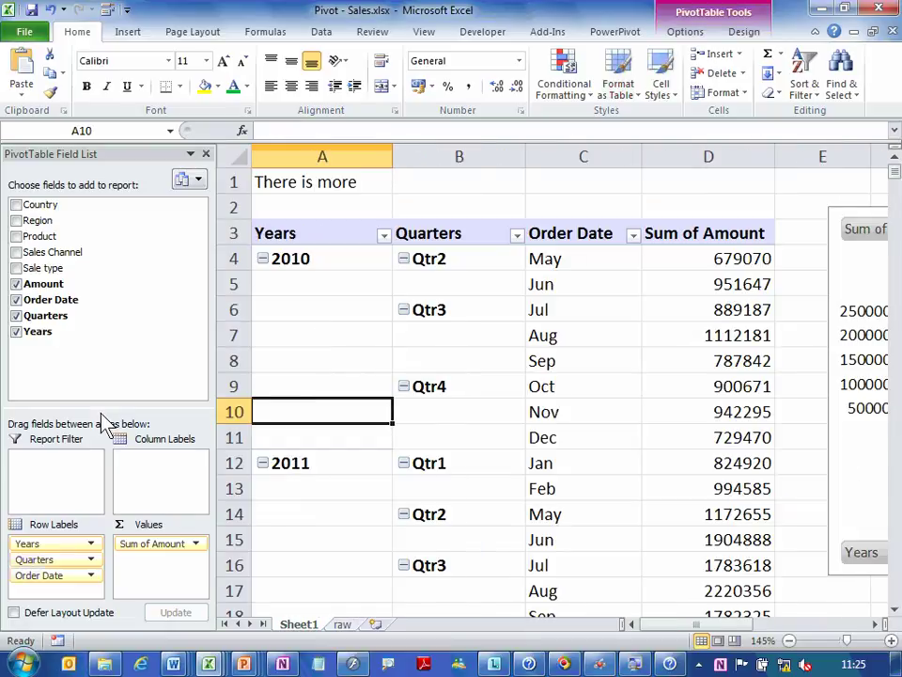
pyautogui.press('pagedown')
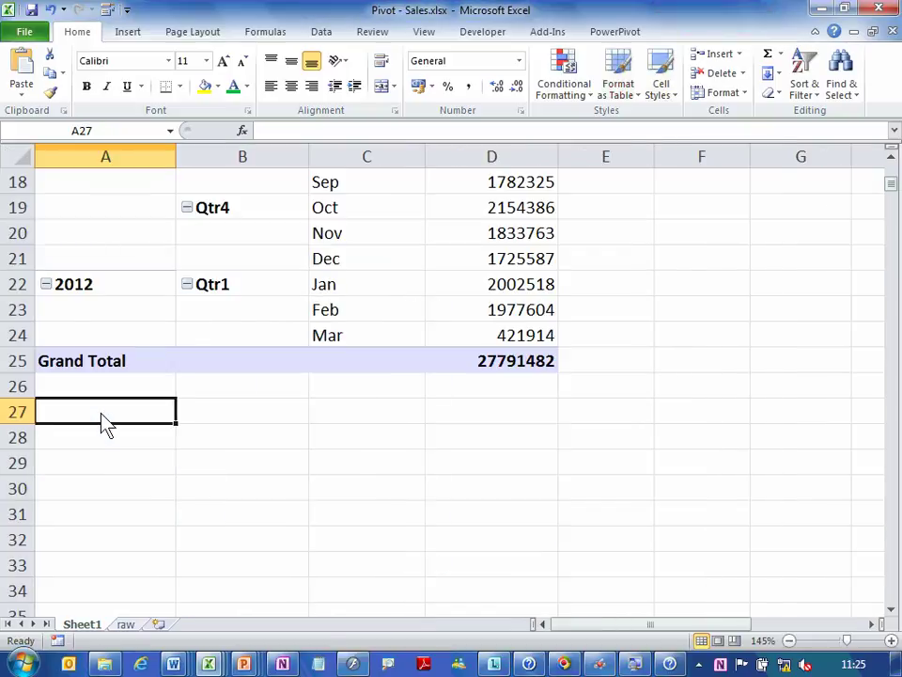
pyautogui.press('Up')
pyautogui.press('Up')
pyautogui.press('Up')
pyautogui.press('Right')
pyautogui.press('Right')
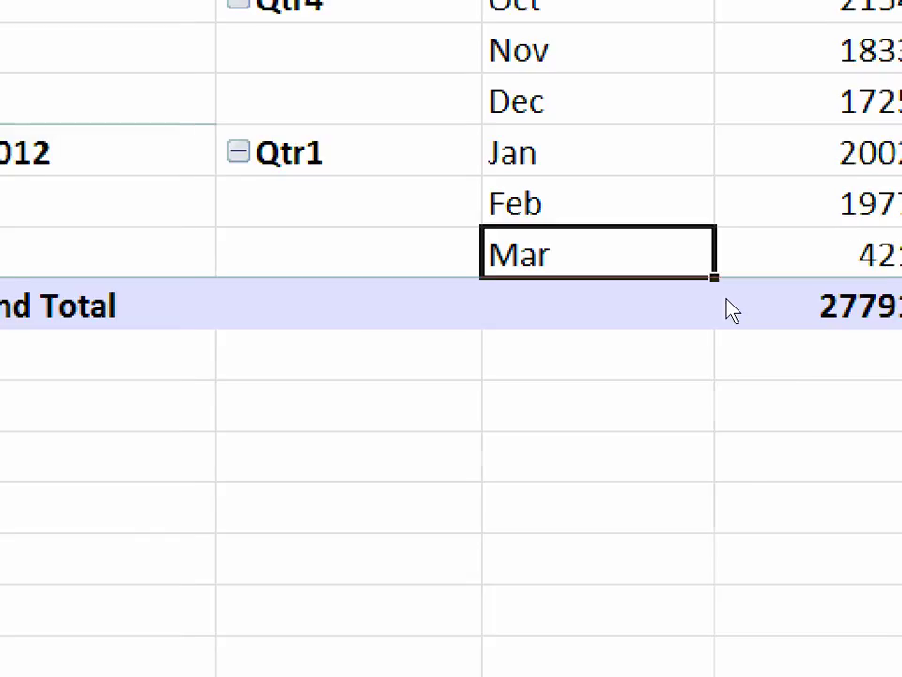
pyautogui.rightClick(672, 369)
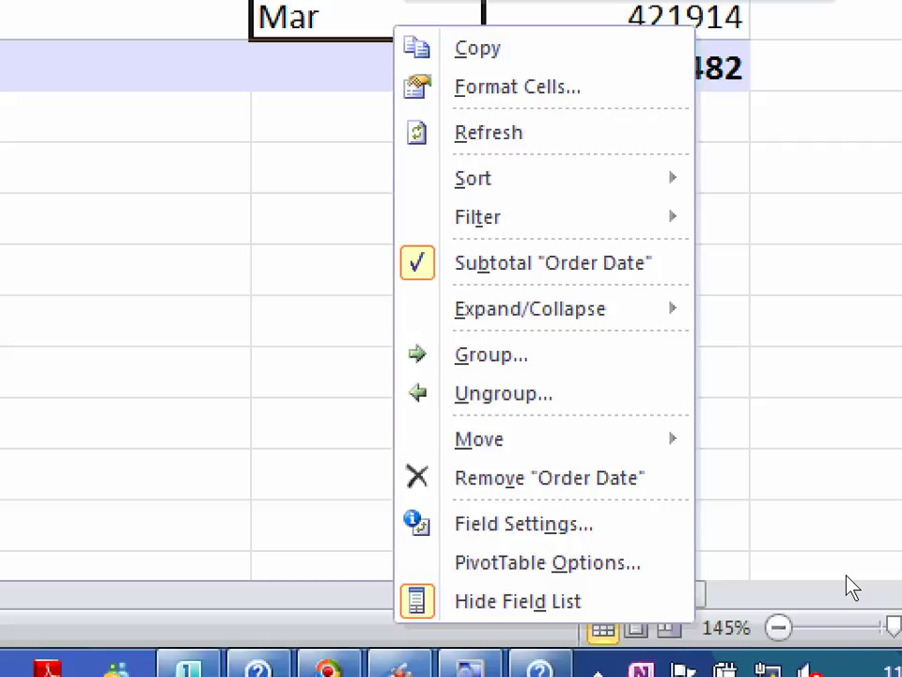
pyautogui.moveTo(528, 309)
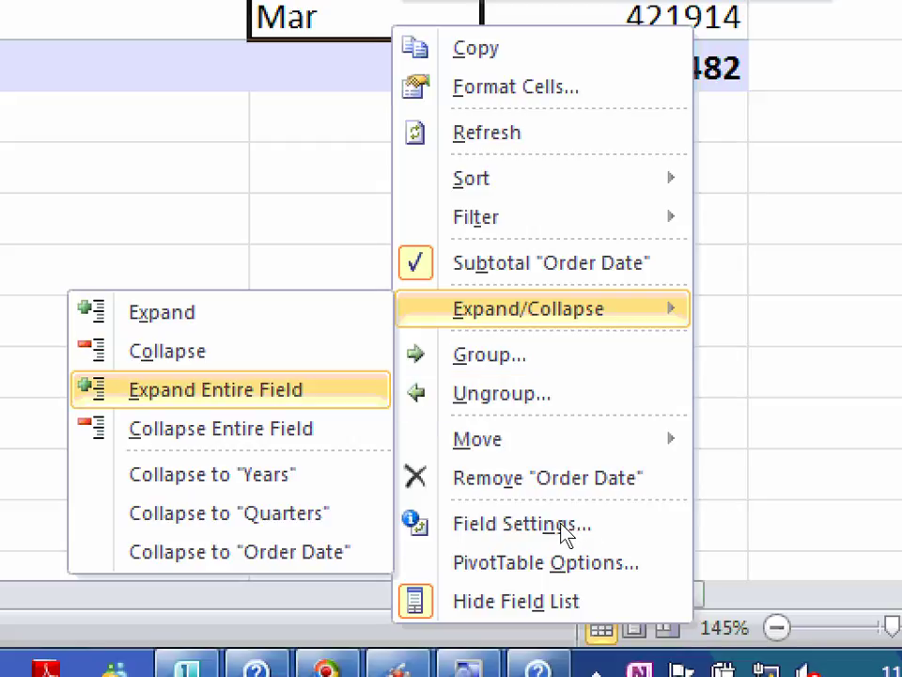
pyautogui.press('Escape')
pyautogui.press('Escape')
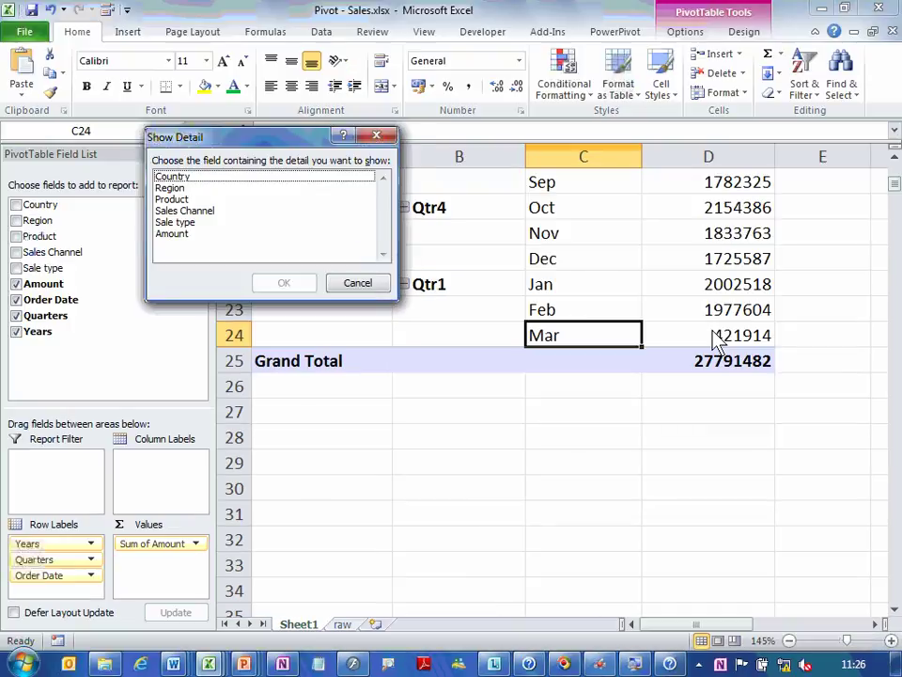
pyautogui.press('Escape')
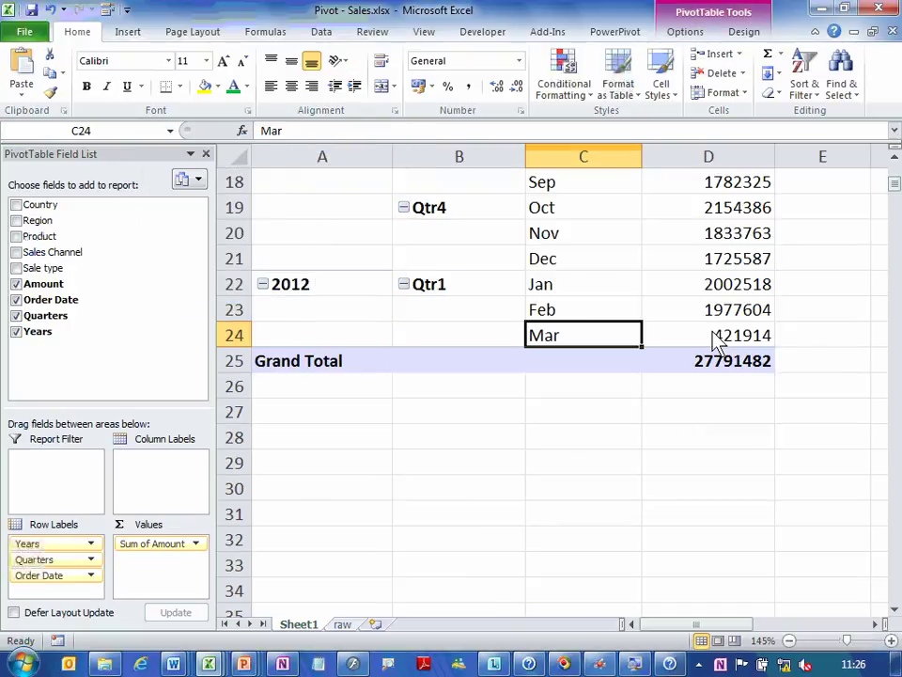
# Drill down into the March 2012 amount to list its source records on a new sheet, and fit the Order Date column to its contents.
pyautogui.click(717, 345)
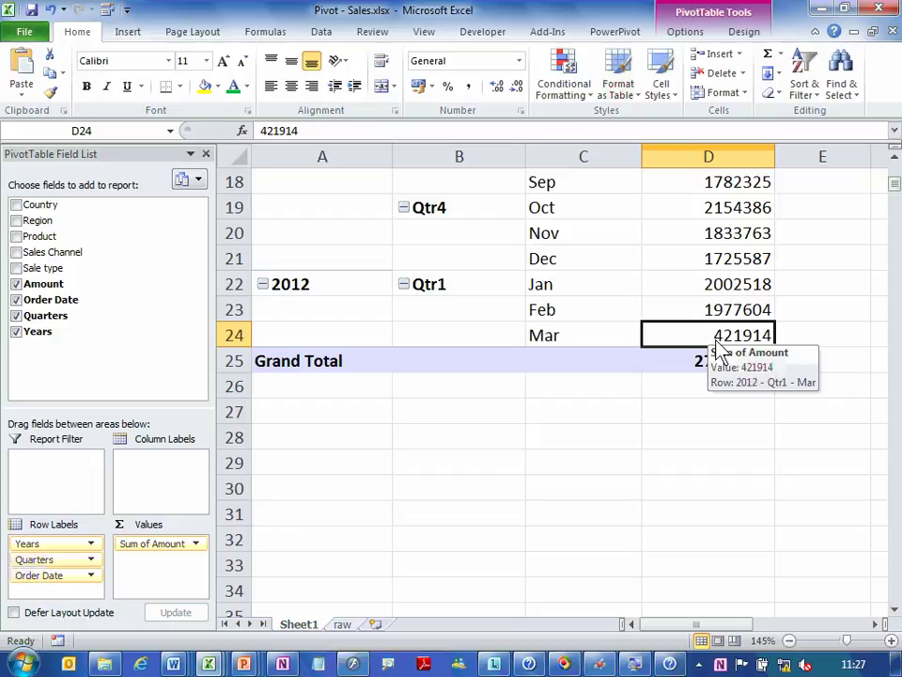
pyautogui.doubleClick(717, 346)
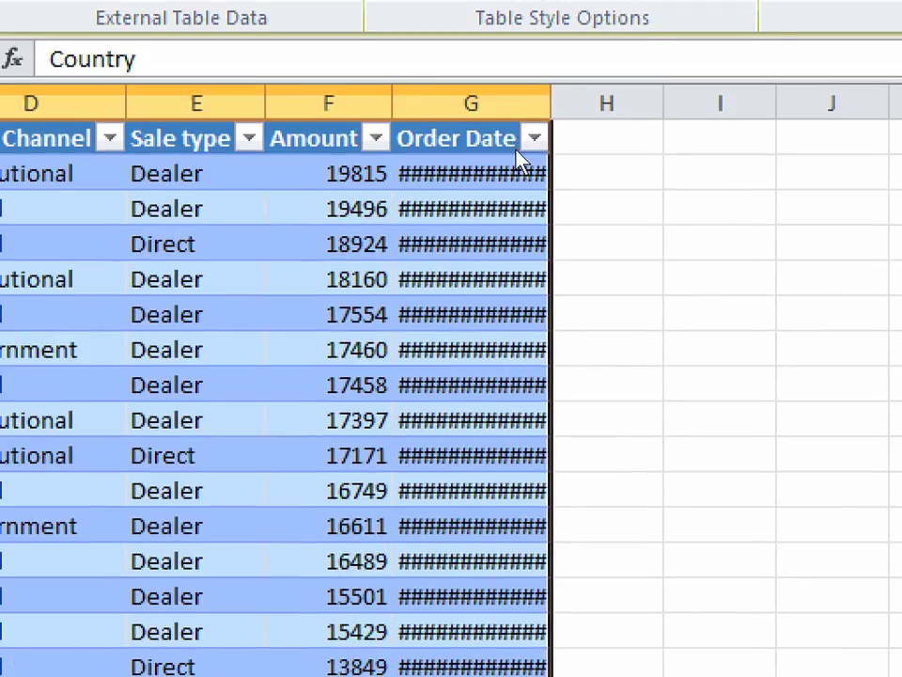
pyautogui.doubleClick(551, 102)
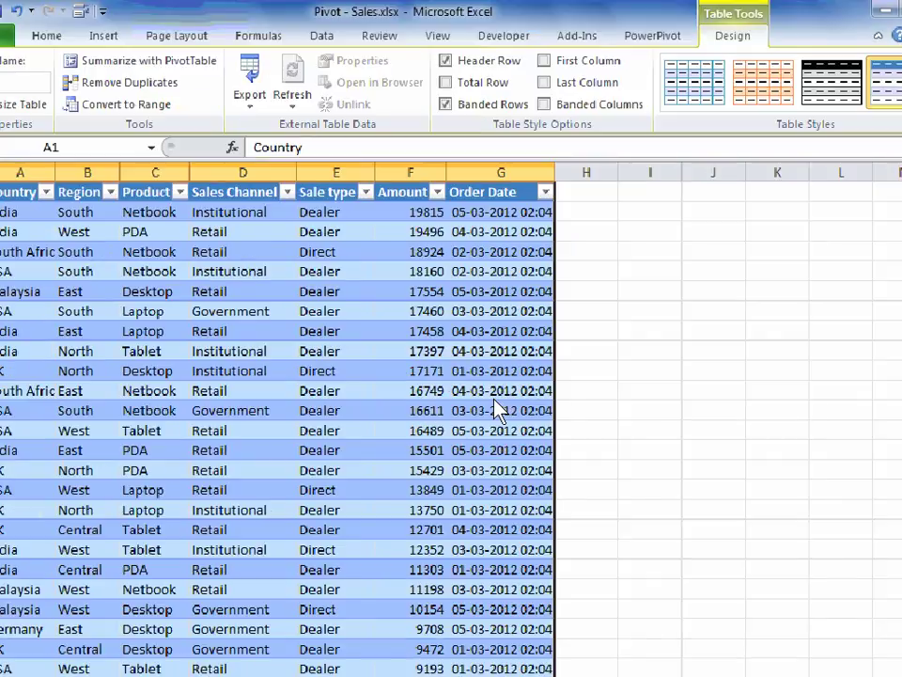
pyautogui.click(474, 450)
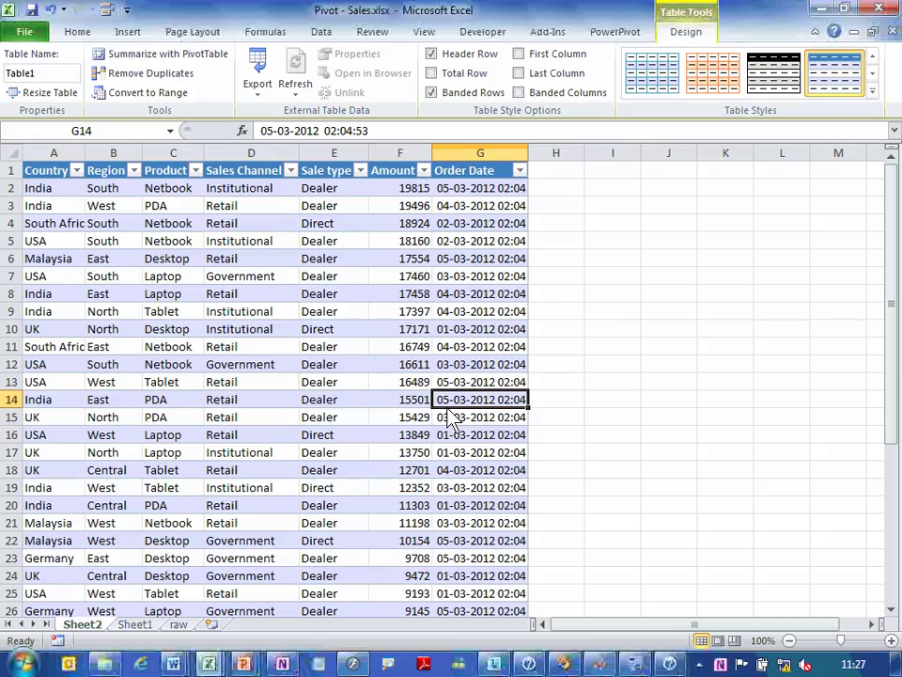
# Look down the list of detail records behind the March 2012 amount.
pyautogui.press('Right')
pyautogui.press('Right')
pyautogui.press('Down')
pyautogui.press('Down')
pyautogui.press('Down')
pyautogui.press('Down')
pyautogui.press('Down')
pyautogui.press('Down')
pyautogui.press('Down')
pyautogui.press('Down')
pyautogui.press('Down')
pyautogui.press('Down')
pyautogui.press('Down')
pyautogui.press('Down')
pyautogui.press('Down')
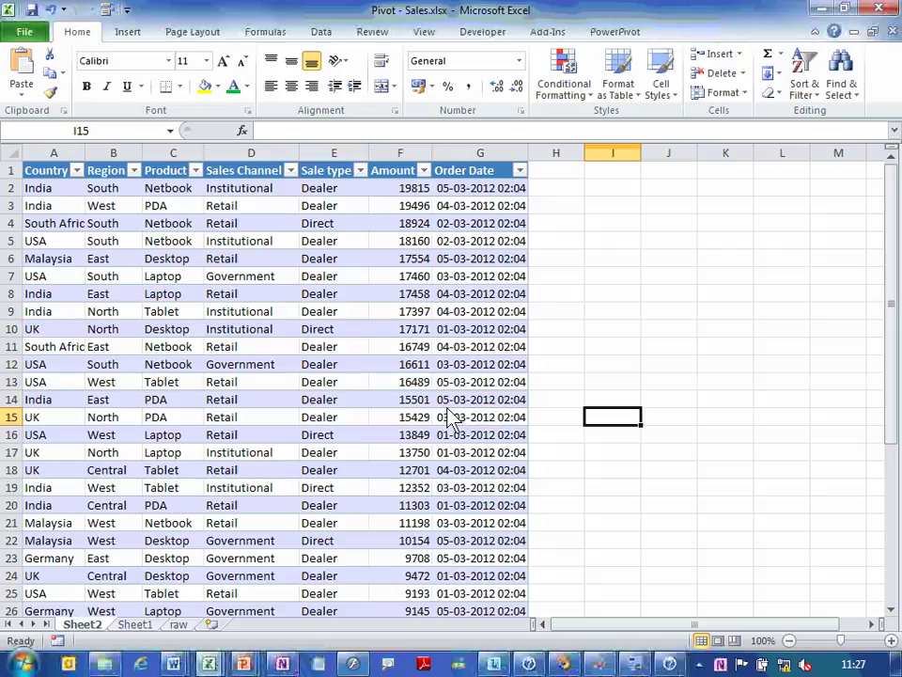
pyautogui.press('Down')
pyautogui.press('Down')
pyautogui.press('Down')
pyautogui.press('Down')
pyautogui.press('Down')
pyautogui.press('Down')
pyautogui.press('Down')
pyautogui.press('Down')
pyautogui.press('Down')
pyautogui.press('Down')
pyautogui.press('Down')
pyautogui.press('Down')
pyautogui.press('Down')
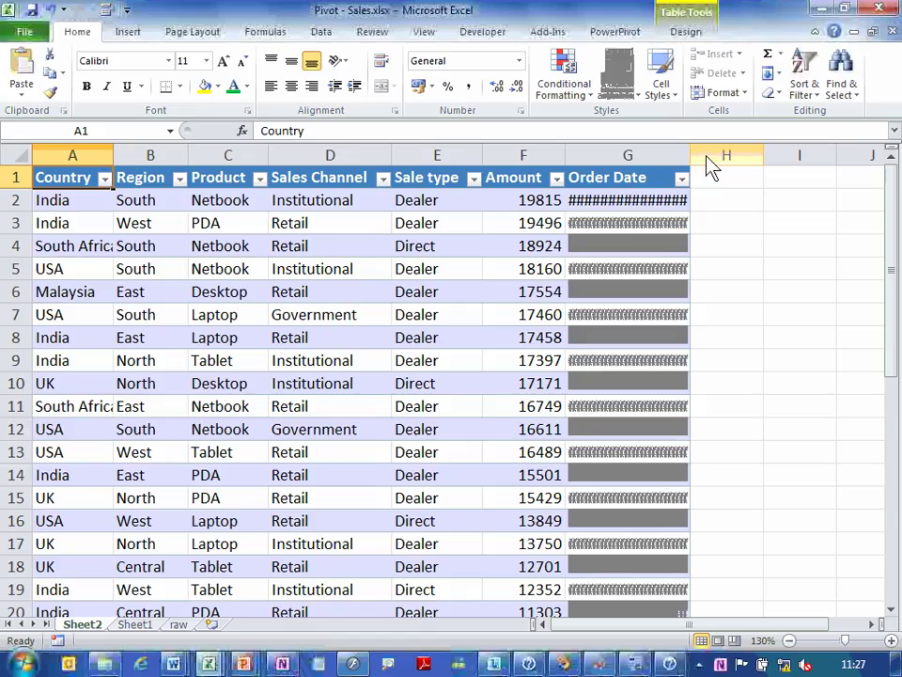
# Widen the Order Date column to show the full dates and check the records through to the last row.
pyautogui.moveTo(692, 167); pyautogui.dragTo(818, 178)
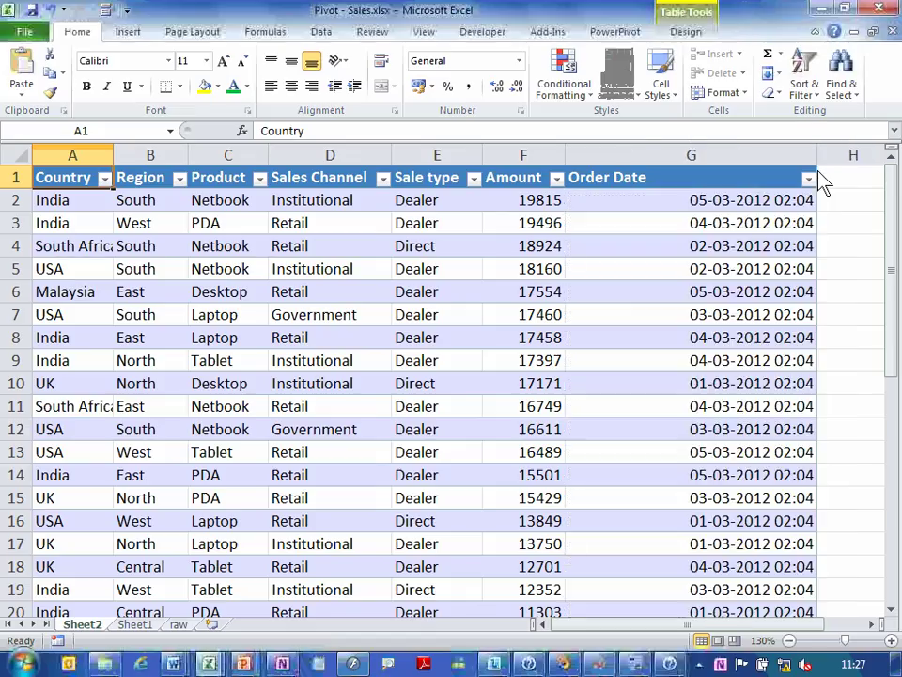
pyautogui.click(738, 209)
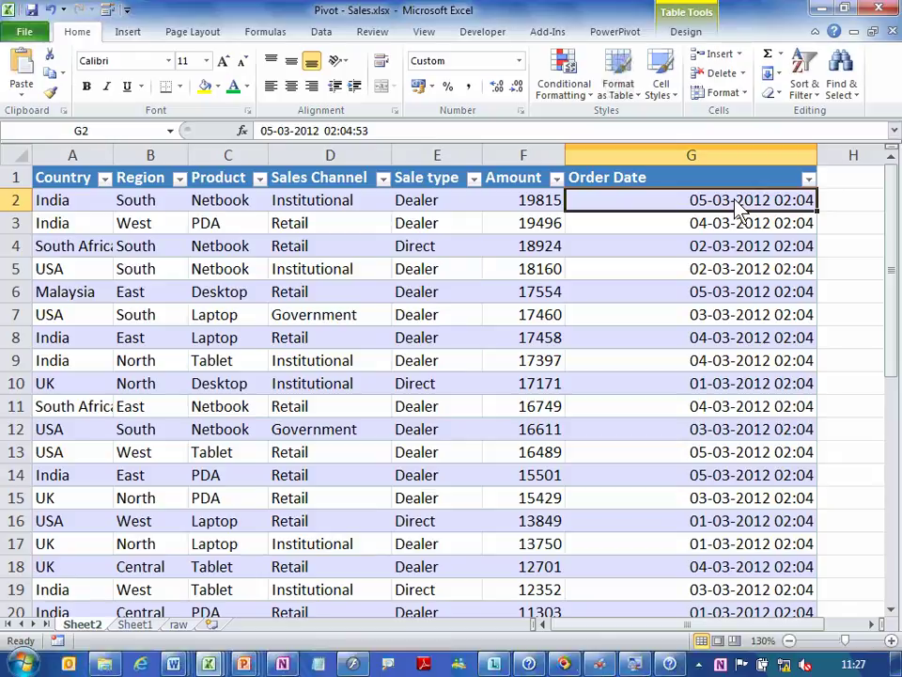
pyautogui.press('pagedown')
pyautogui.press('pagedown')
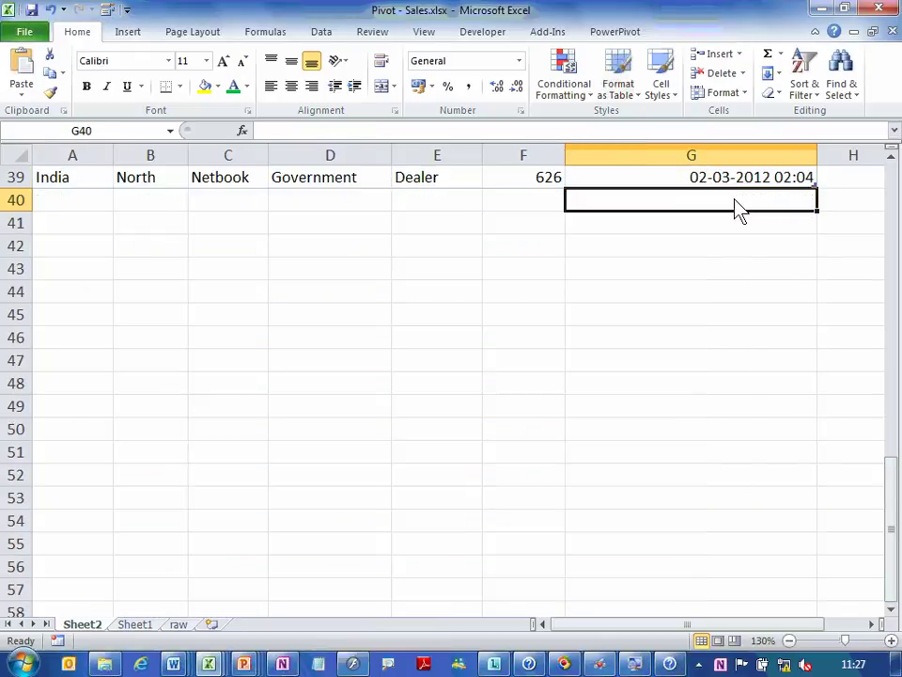
pyautogui.hotkey('ctrl', 'Home')
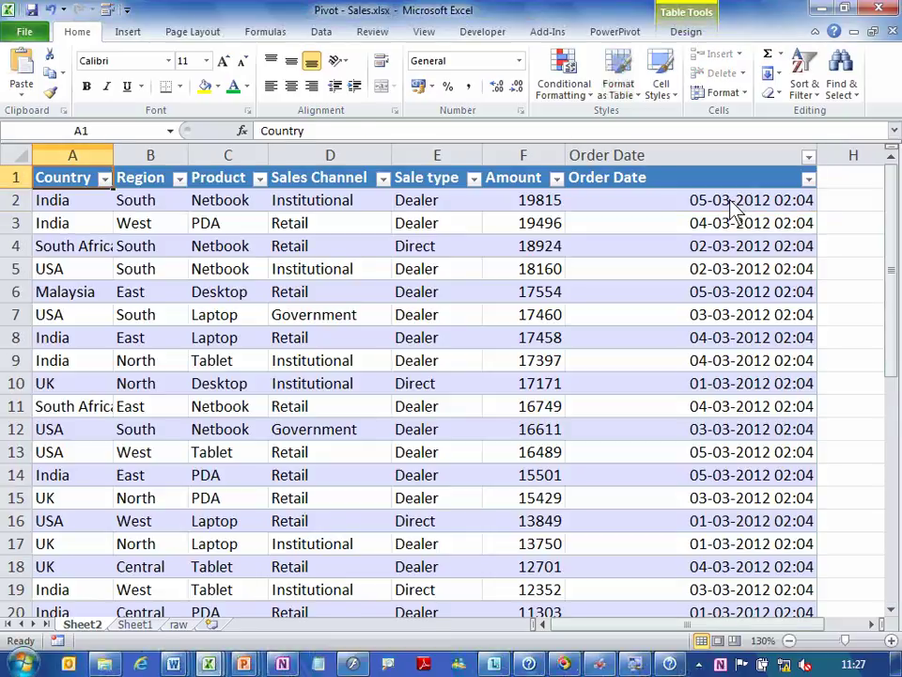
# Format all Order Date values with the custom format dd-mmm-yyyy hh:mm.
pyautogui.click(733, 206)
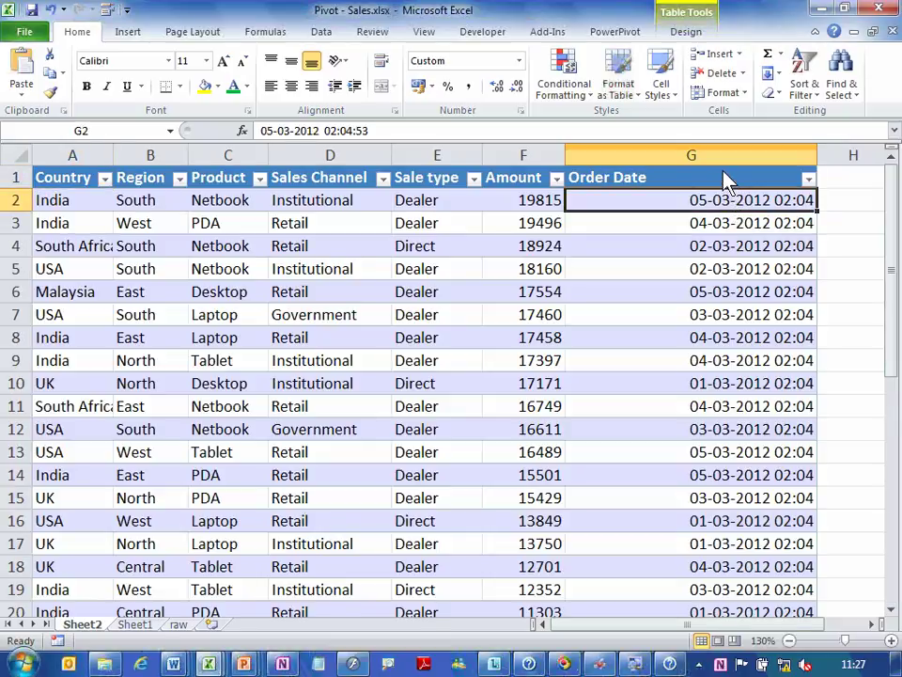
pyautogui.hotkey('ctrl', 'shift', 'Down')
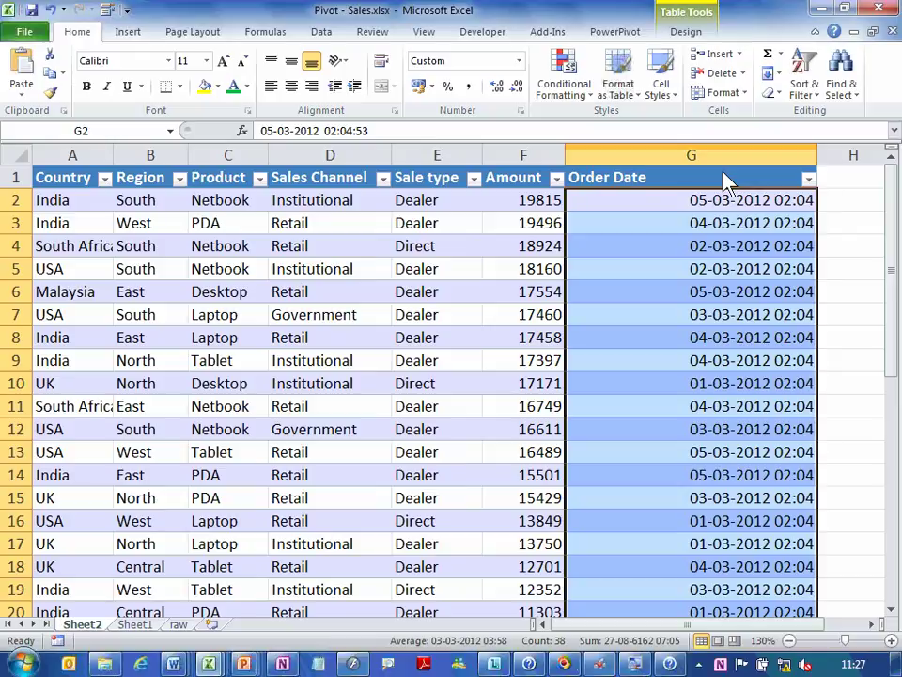
pyautogui.hotkey('ctrl', '1')
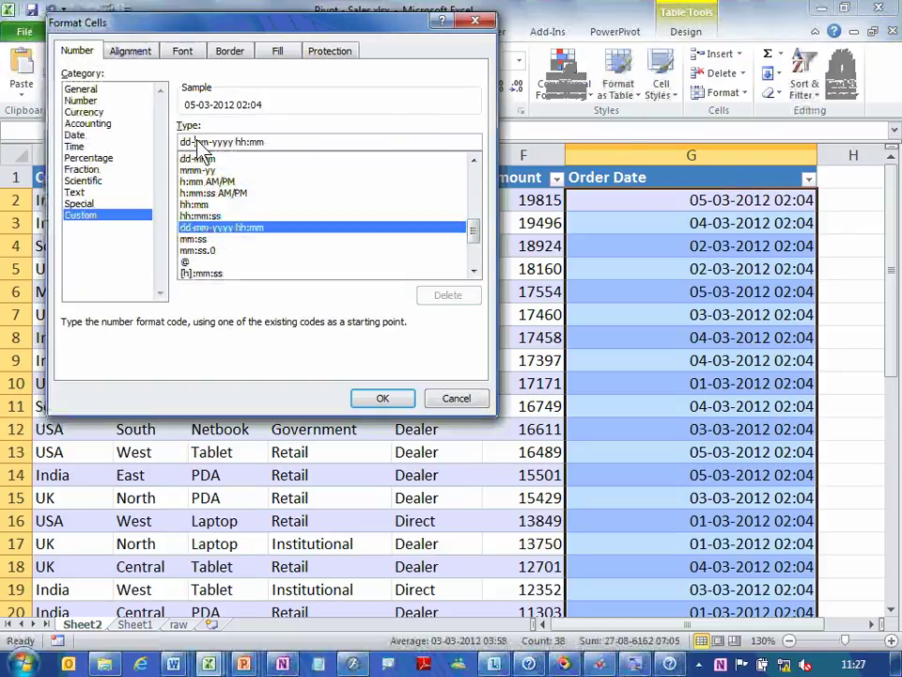
pyautogui.click(197, 142)
pyautogui.write('m')
pyautogui.press('Return')
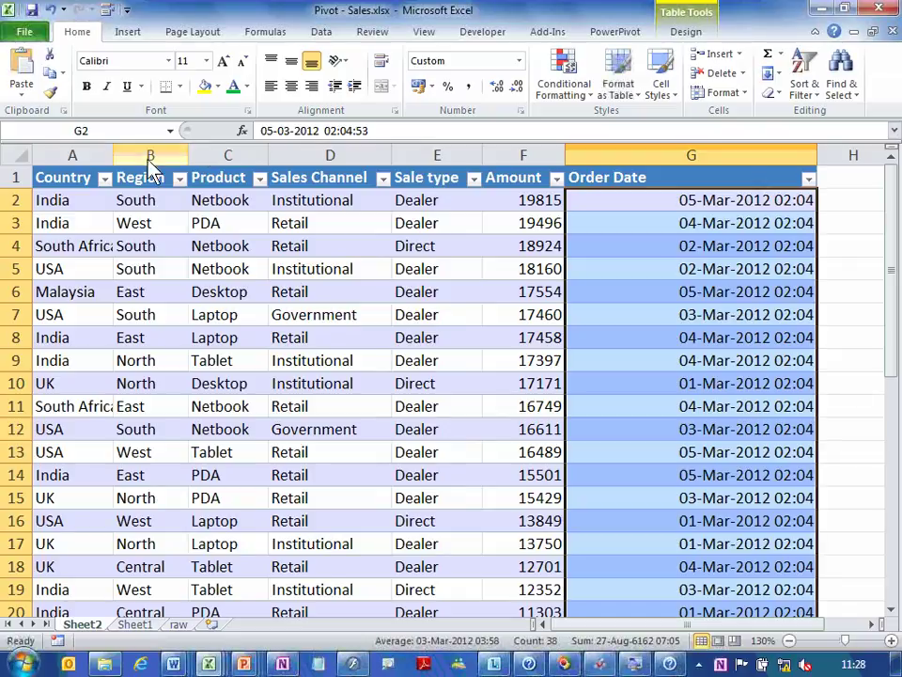
# Apply the orange banded table style to the detail table.
pyautogui.click(178, 249)
pyautogui.click(667, 32)
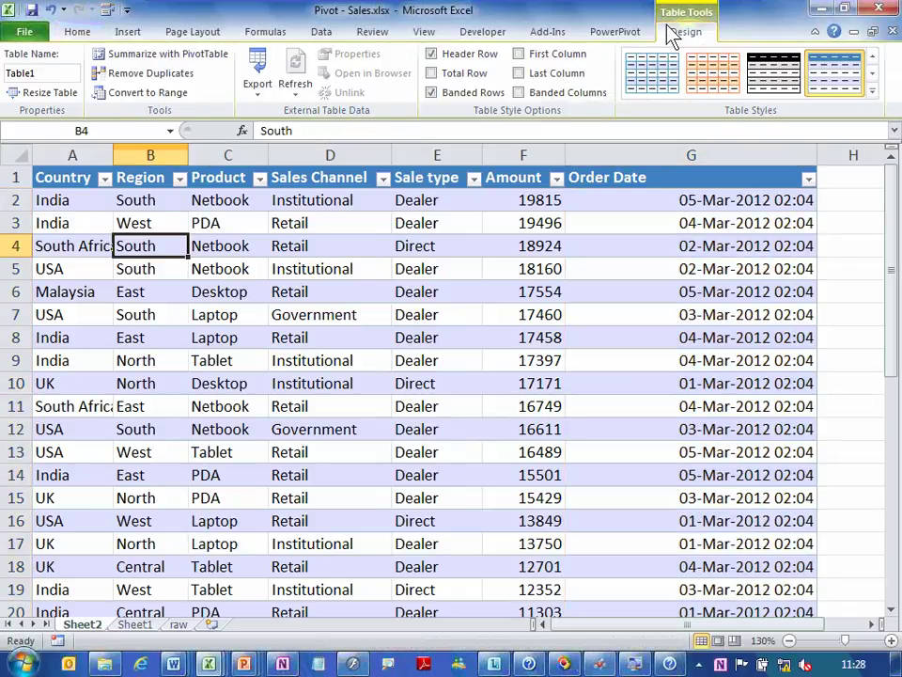
pyautogui.click(705, 74)
pyautogui.click(621, 254)
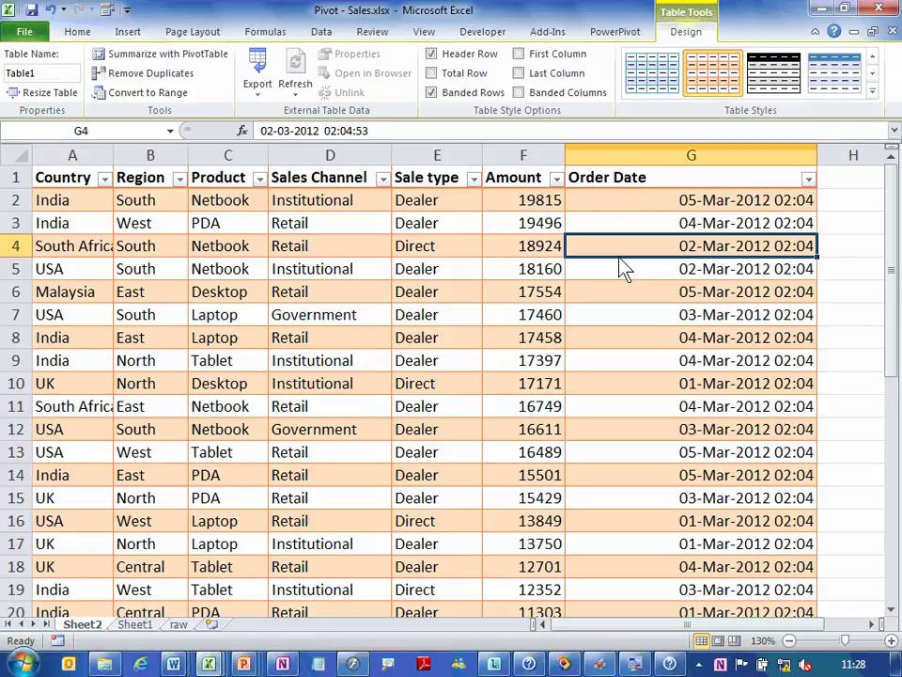
pyautogui.press('Right')
pyautogui.press('Right')
pyautogui.press('Right')
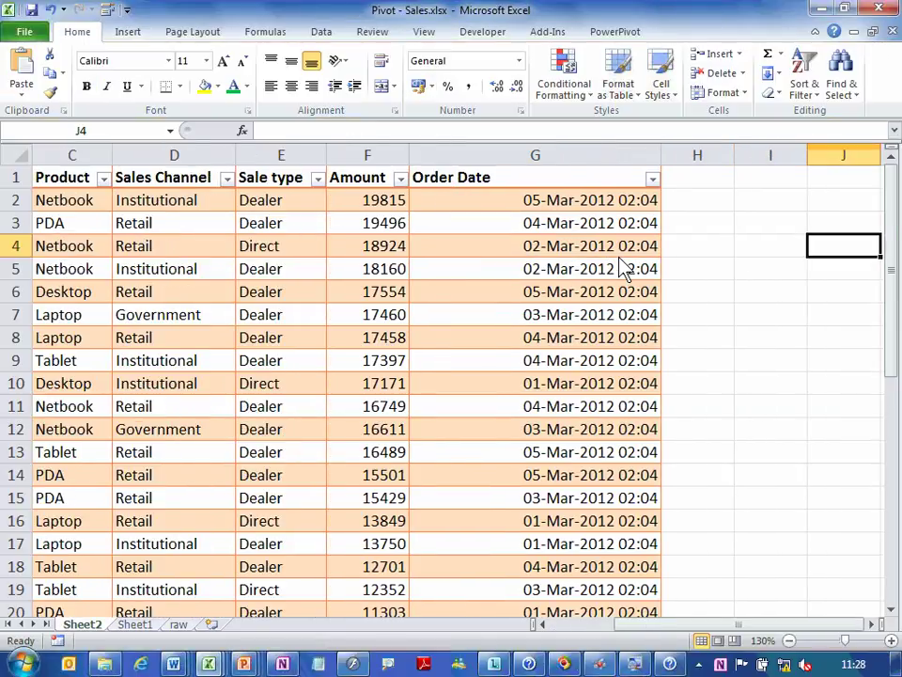
# Sort the detail table by Order Date from oldest to newest.
pyautogui.click(891, 641)
pyautogui.click(891, 640)
pyautogui.click(892, 640)
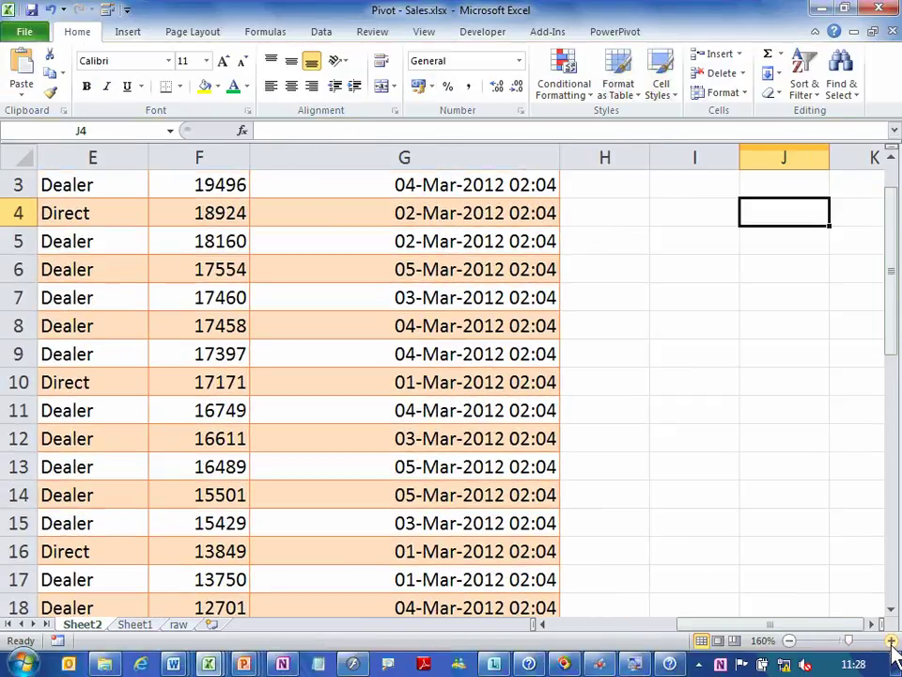
pyautogui.click(660, 468)
pyautogui.press('Up')
pyautogui.press('Up')
pyautogui.press('Up')
pyautogui.press('Up')
pyautogui.press('Up')
pyautogui.press('Up')
pyautogui.press('Up')
pyautogui.press('Up')
pyautogui.press('Up')
pyautogui.press('Up')
pyautogui.press('Up')
pyautogui.press('Up')
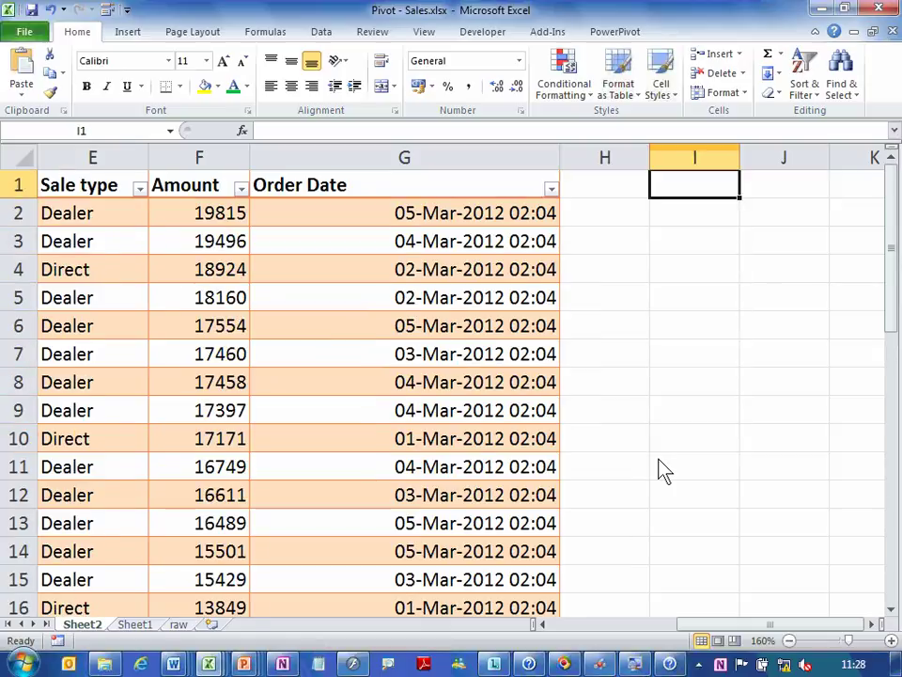
pyautogui.rightClick(372, 322)
pyautogui.moveTo(448, 517)
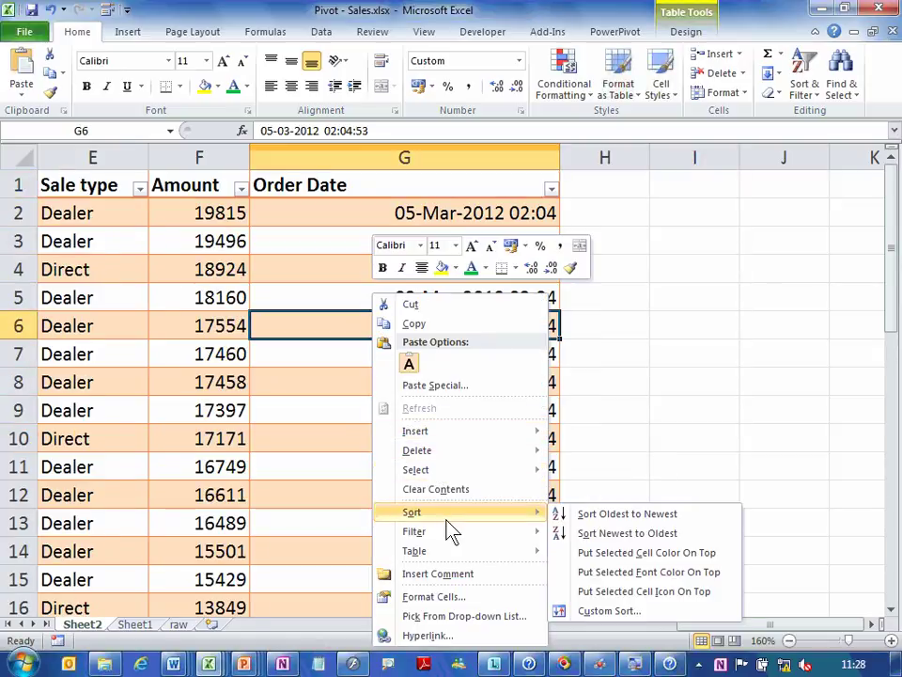
pyautogui.click(606, 515)
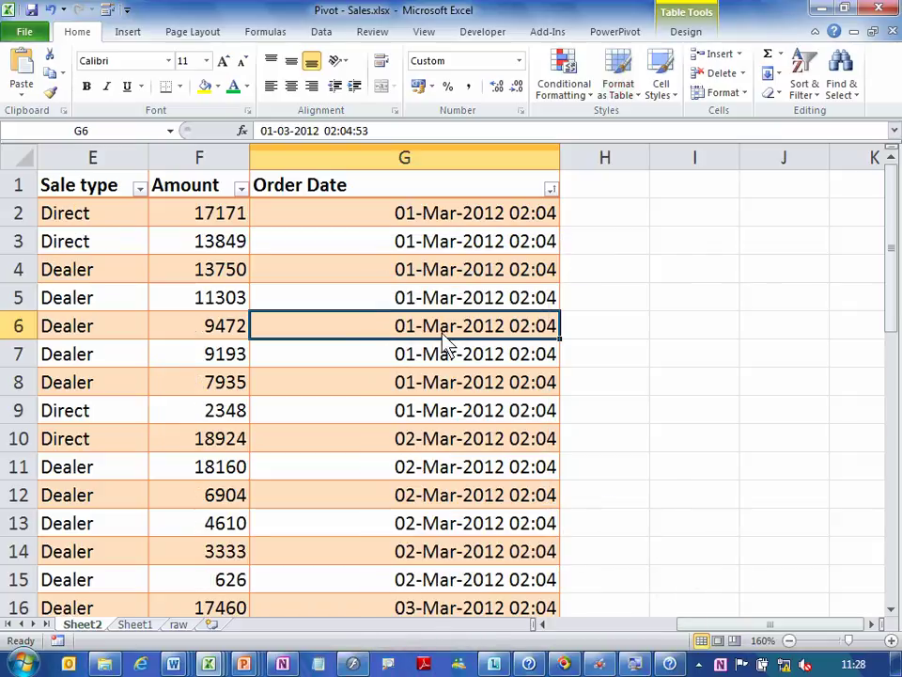
# Examine the sorted order dates down to the last record to see which days of March 2012 are covered.
pyautogui.keyDown('ctrl'); pyautogui.scroll(2, 446, 346); pyautogui.keyUp('ctrl')
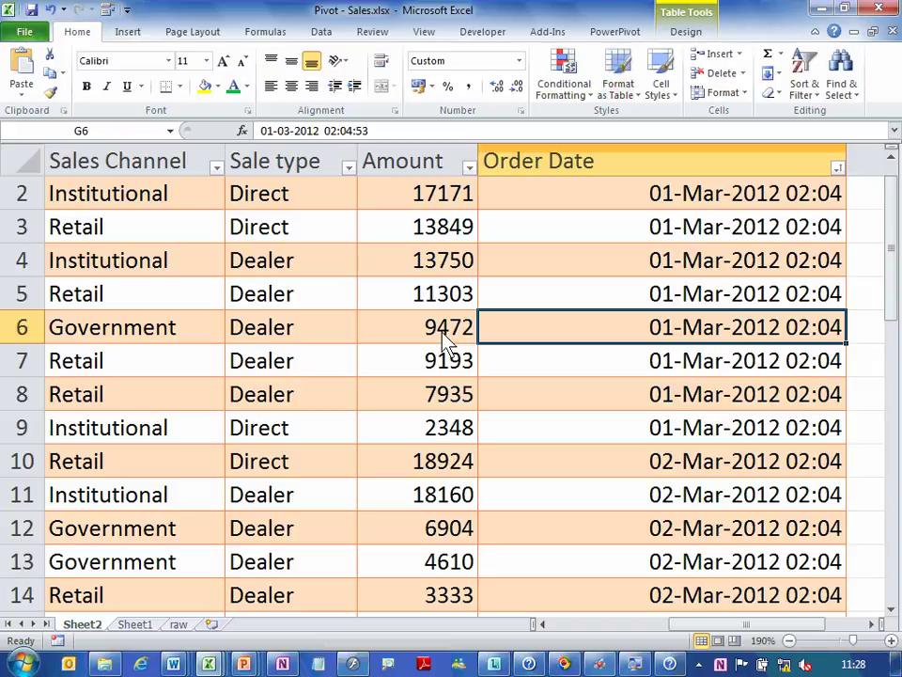
pyautogui.press('pagedown')
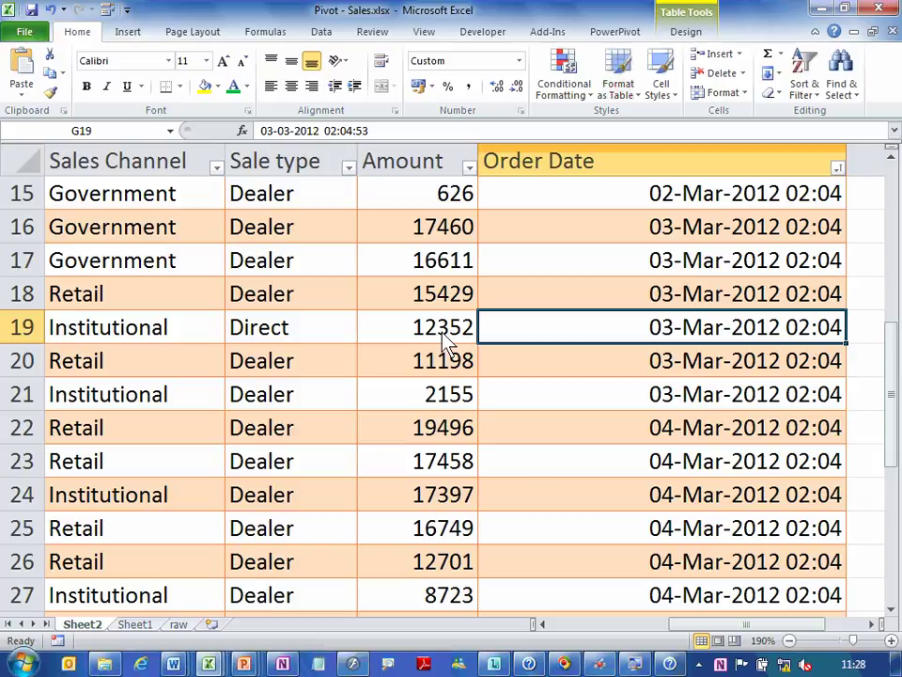
pyautogui.press('pagedown')
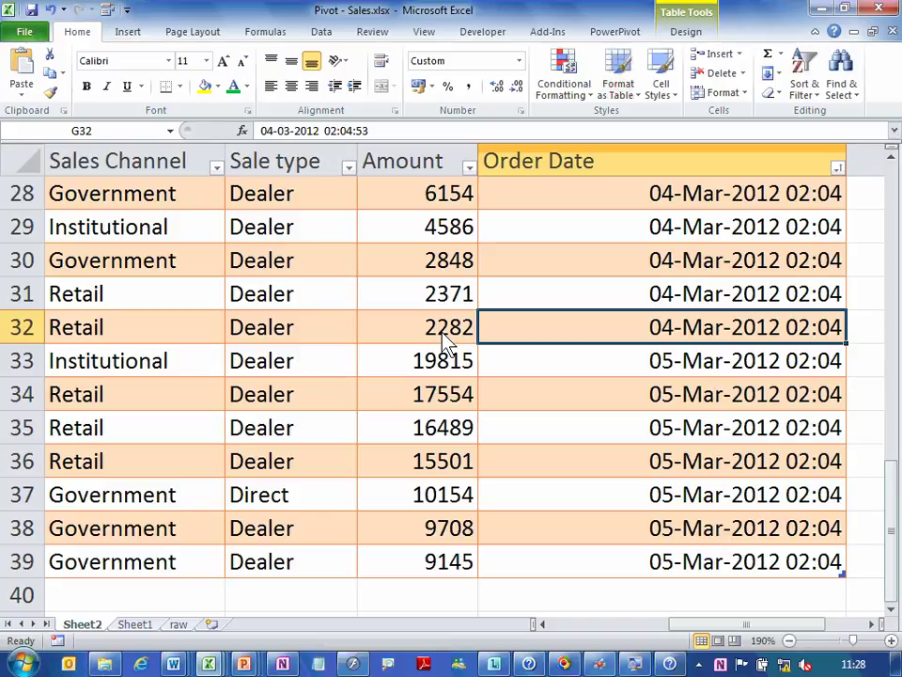
pyautogui.press('Down')
pyautogui.press('Down')
pyautogui.press('Down')
pyautogui.press('Down')
pyautogui.press('Down')
pyautogui.press('Down')
pyautogui.press('Down')
pyautogui.press('Down')
pyautogui.press('Down')
pyautogui.press('Down')
pyautogui.press('Down')
pyautogui.press('Down')
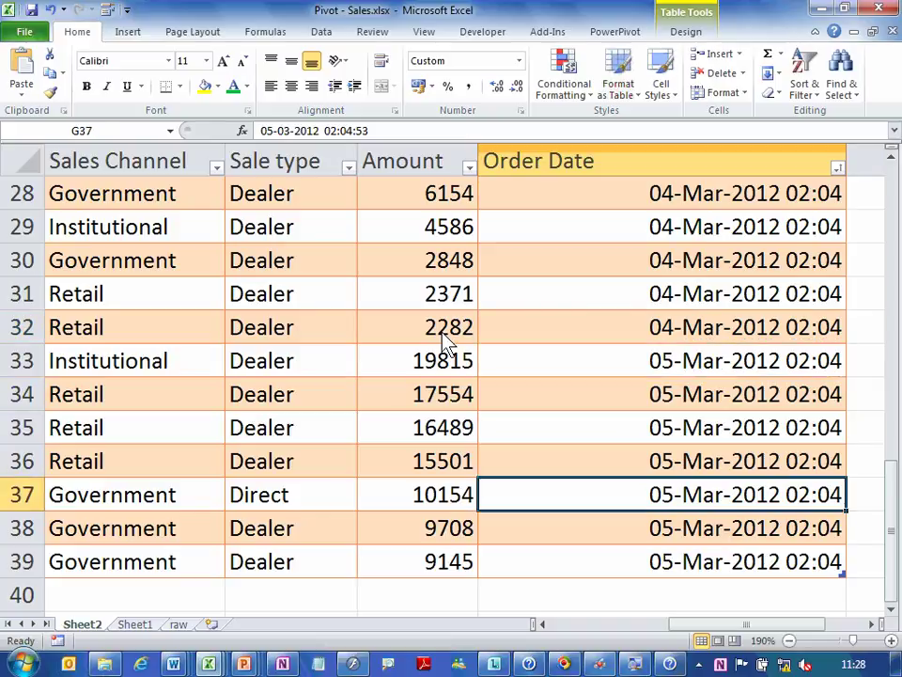
pyautogui.press('Down')
pyautogui.press('Down')
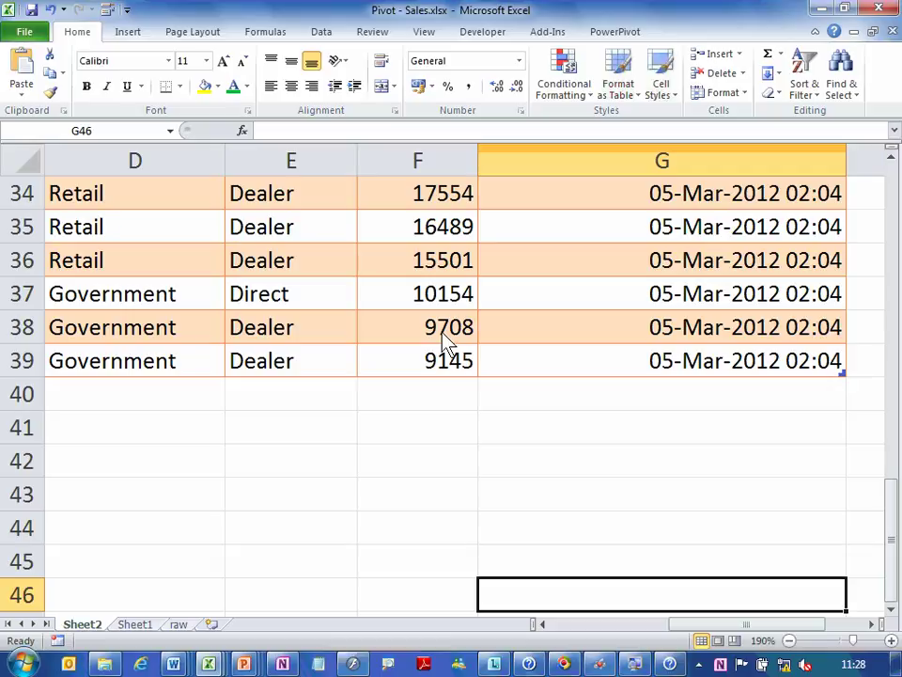
# Return to Sheet1 and view the line chart's drop at March 2012.
pyautogui.click(147, 625)
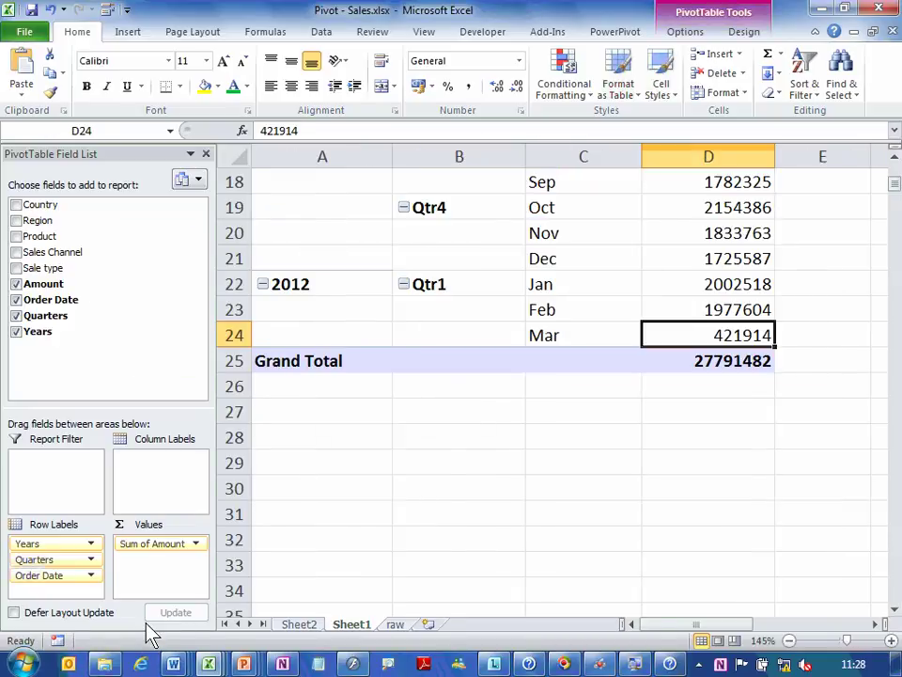
pyautogui.hotkey('alt', 'pagedown')
pyautogui.press('pageup')
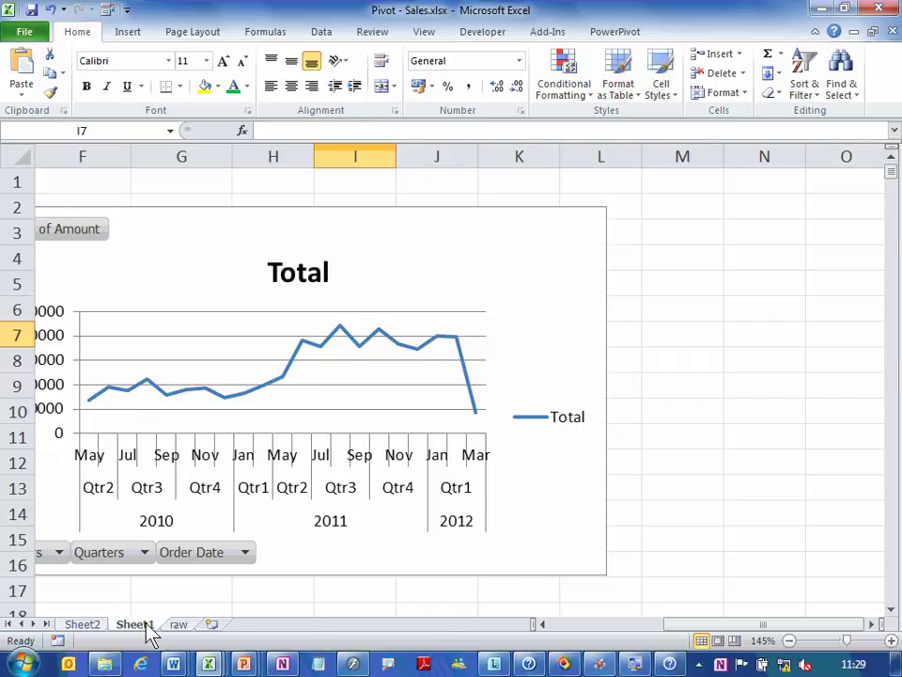
pyautogui.press('Home')
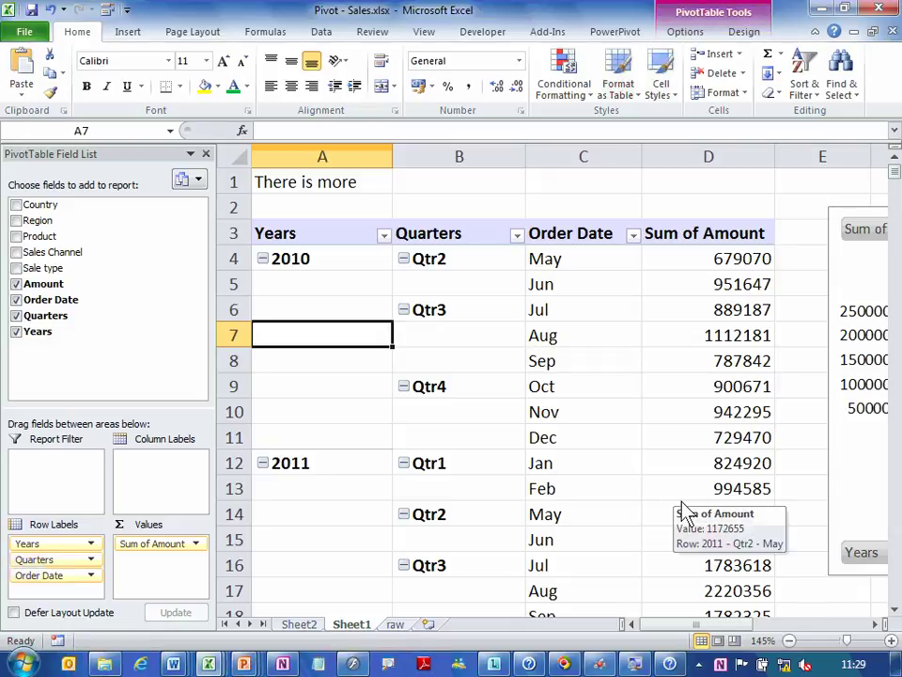
pyautogui.click(568, 473)
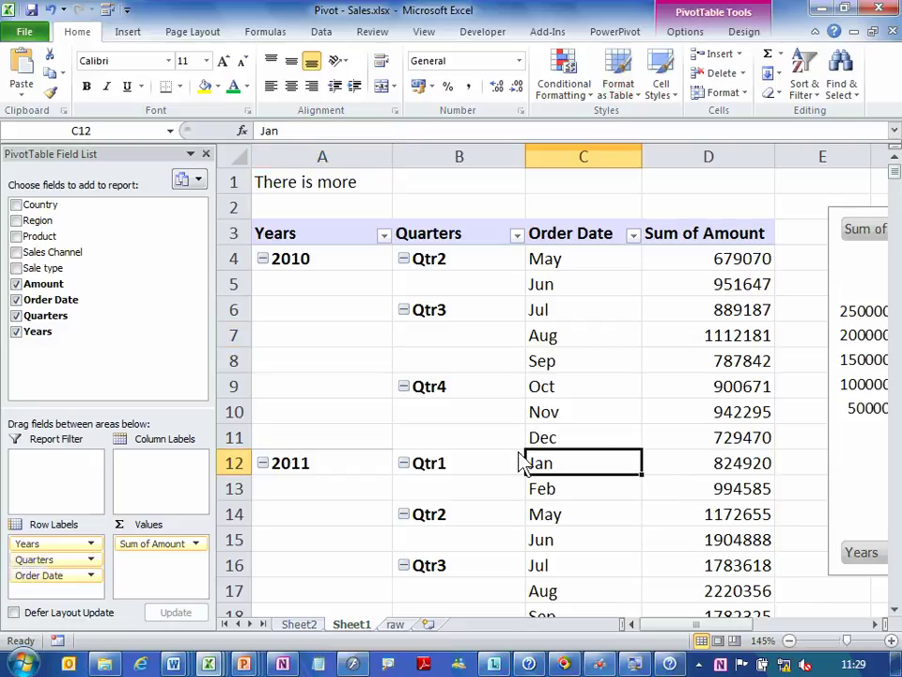
pyautogui.click(446, 538)
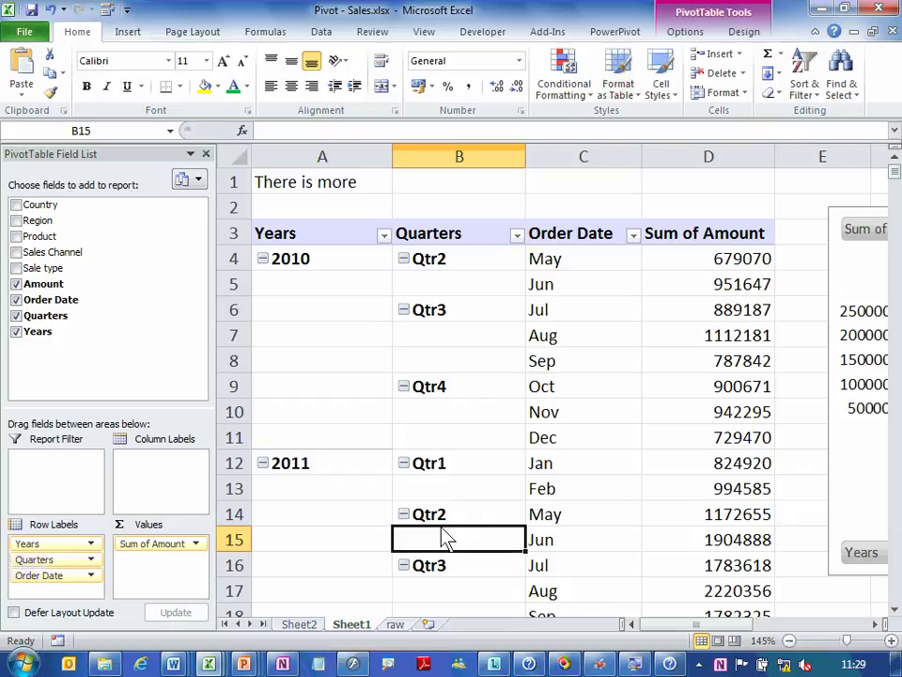
# Switch to Presentation3 in PowerPoint and add a new slide titled "Problem".
pyautogui.hotkey('alt', 'Tab')
pyautogui.hotkey('alt', 'Tab')
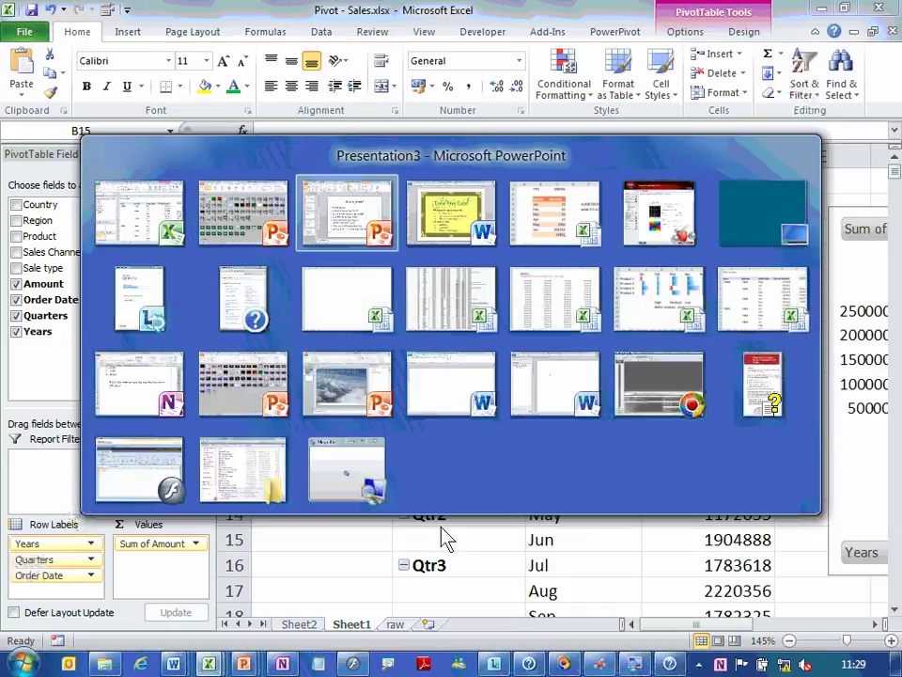
pyautogui.hotkey('ctrl', 'm')
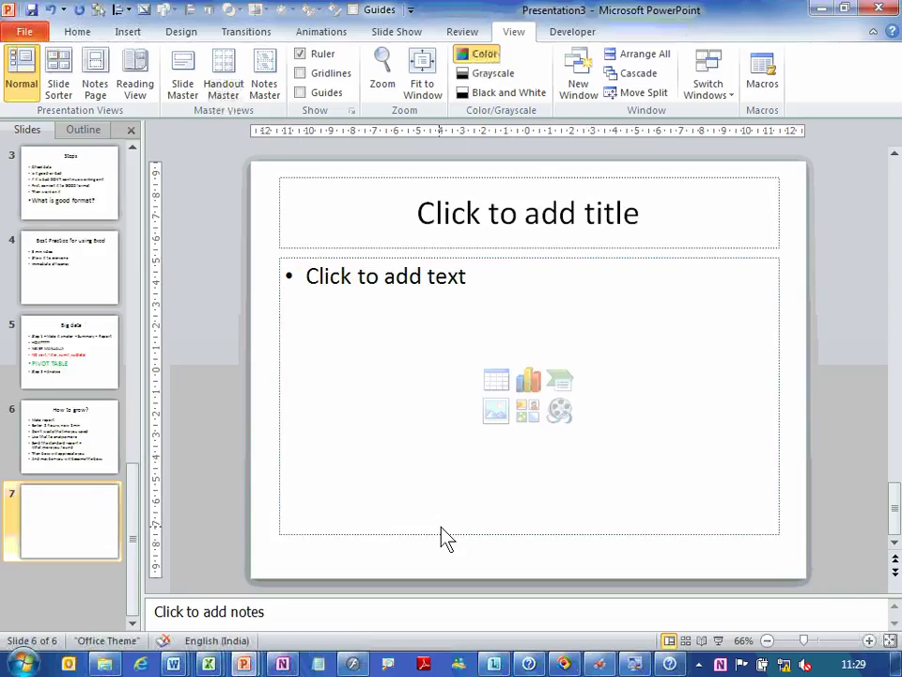
pyautogui.write('pRO BLEM')
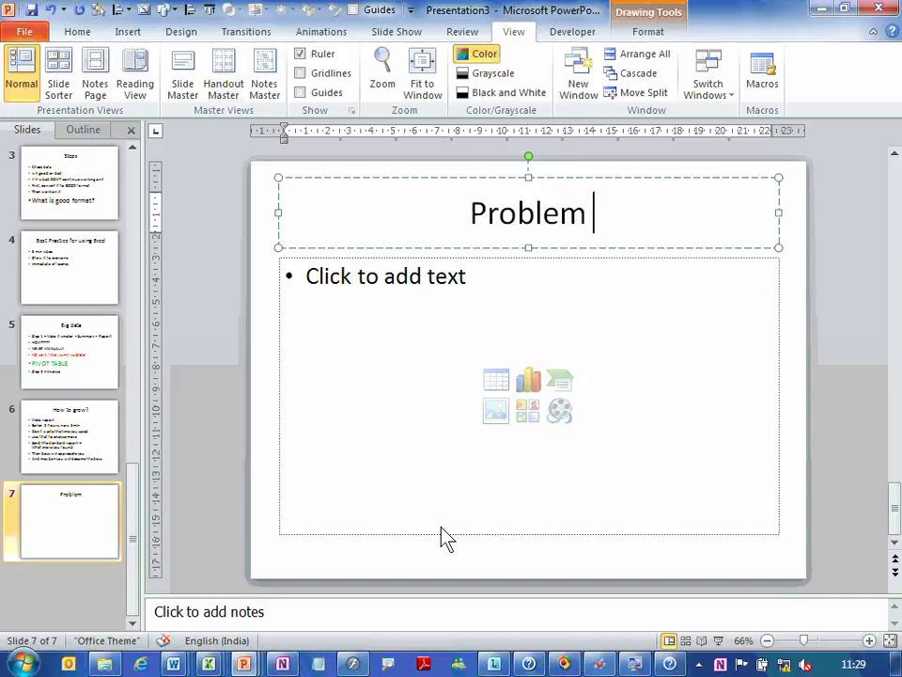
pyautogui.press('Escape')
# Enter the bullets "You are now very excited" and "You make pivot table report and send to boss" on the Problem slide.
pyautogui.press('Tab')
pyautogui.write('You are no')
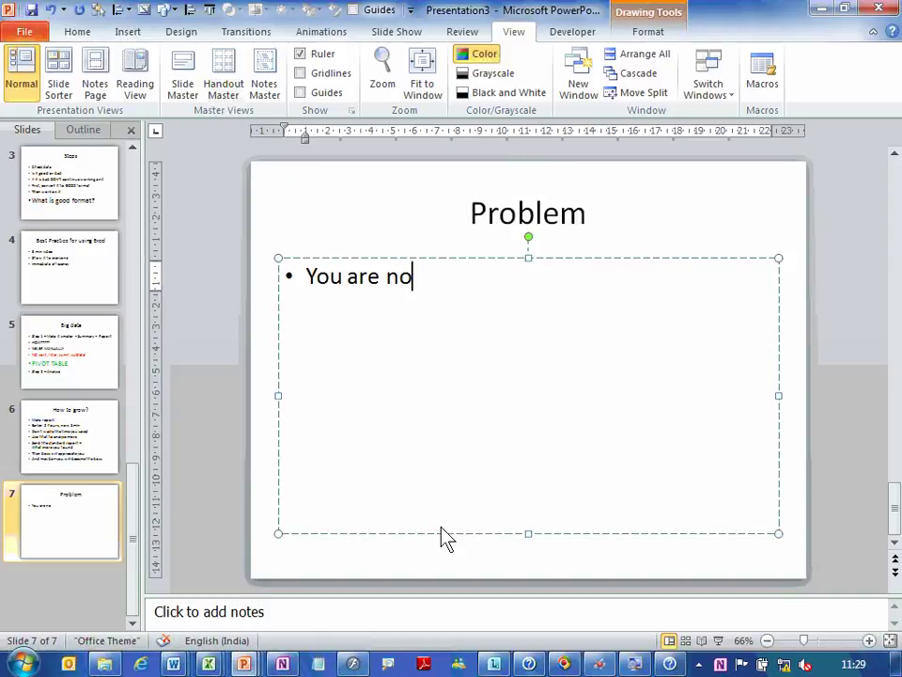
pyautogui.write('w very excited')
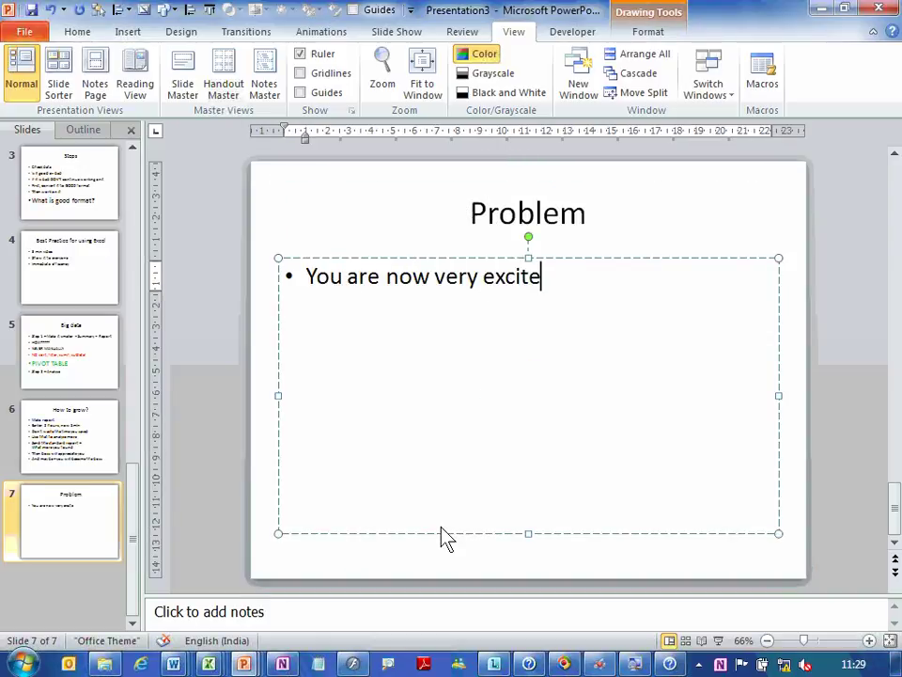
pyautogui.press('Return')
pyautogui.write('You make pivo')
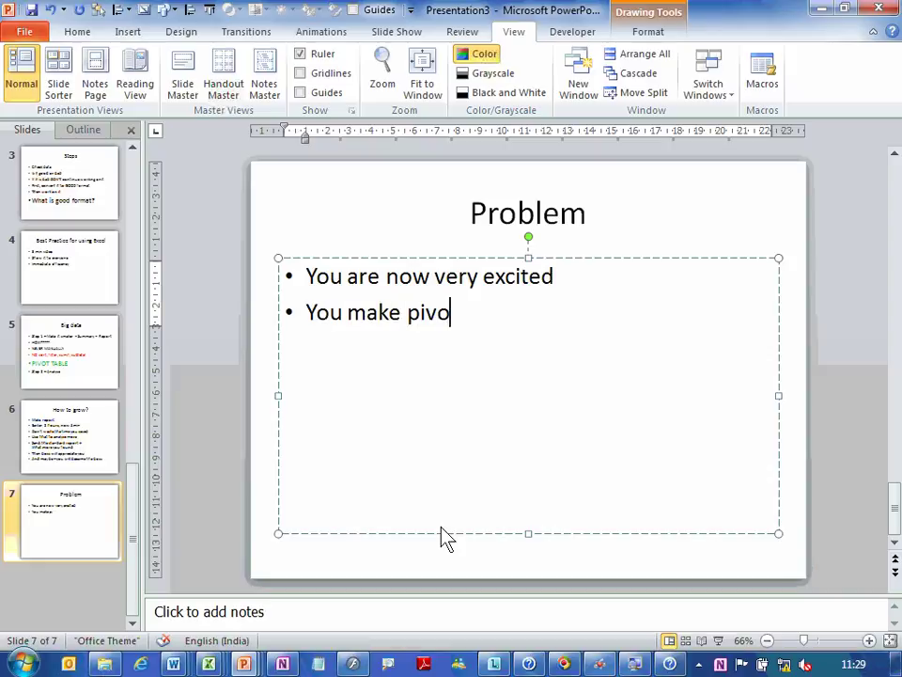
pyautogui.write('t table report an')
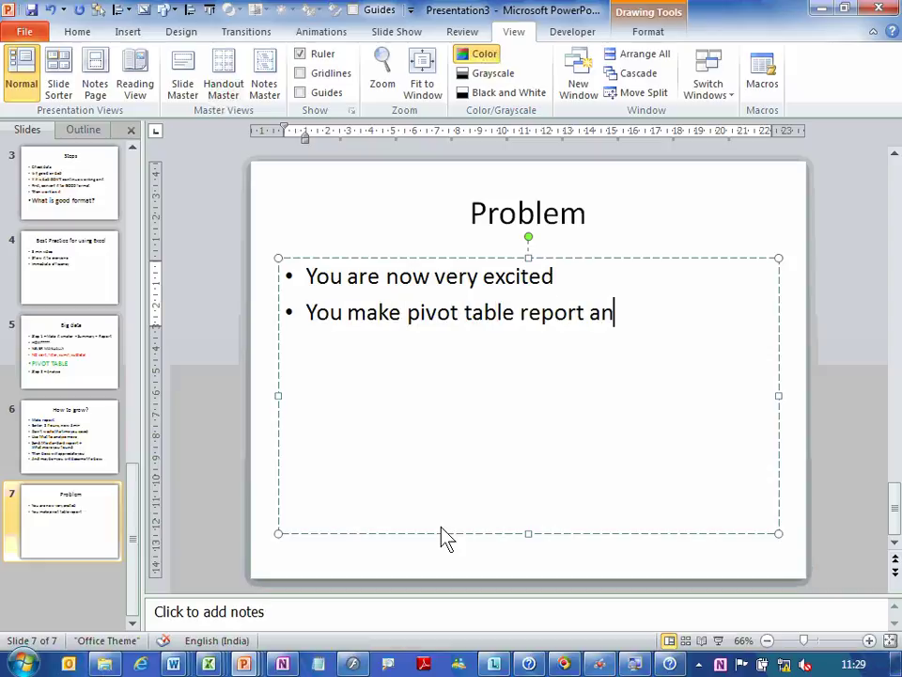
pyautogui.write('d send to boss')
pyautogui.press('Return')
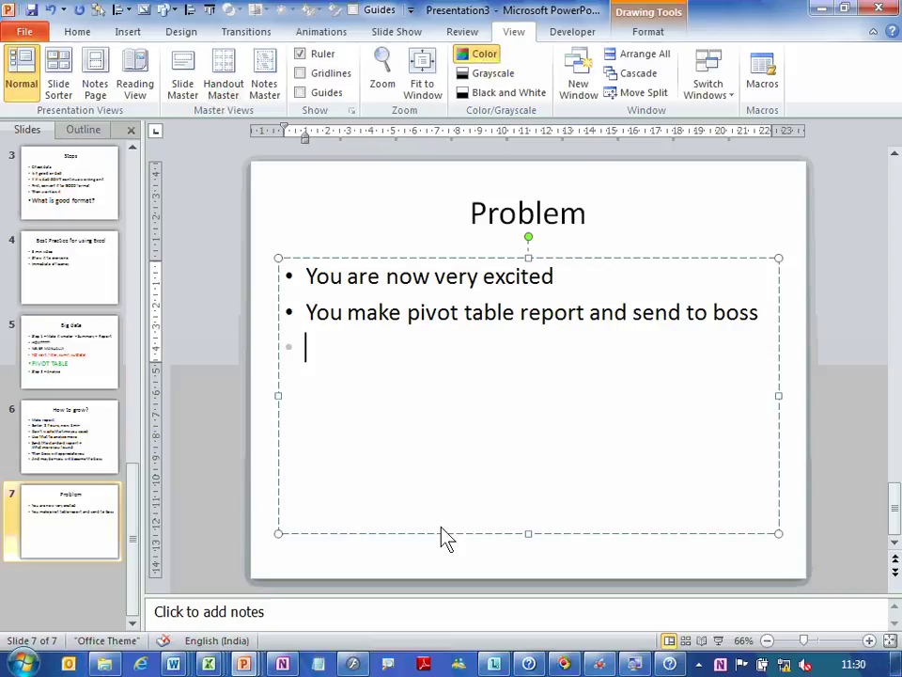
# Add the bullets "Boss says ---- what is this?" and "Just copy" to the Problem slide.
pyautogui.write('Boss says ')
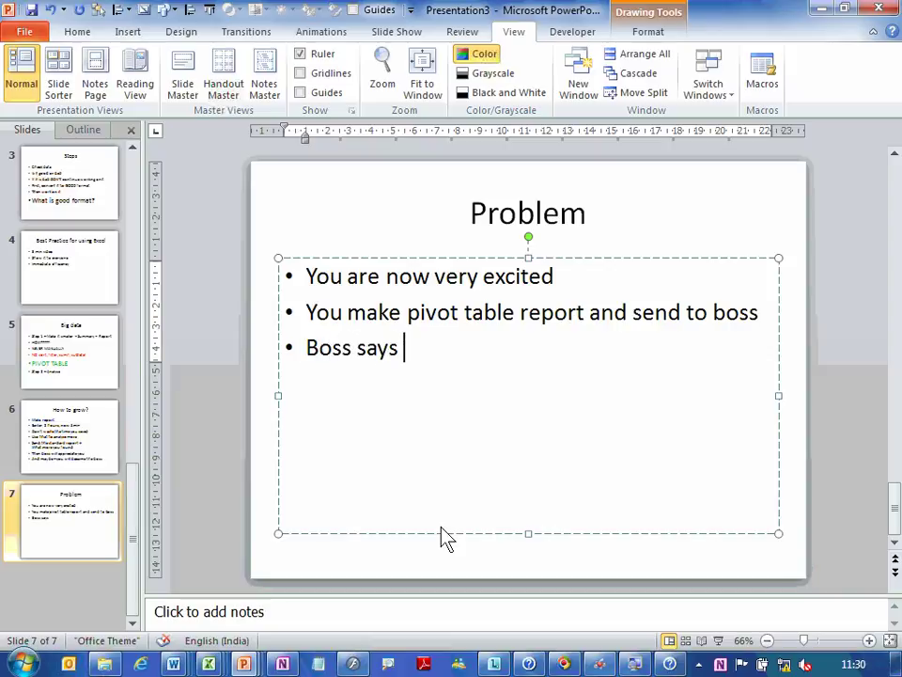
pyautogui.write('---- what is this?')
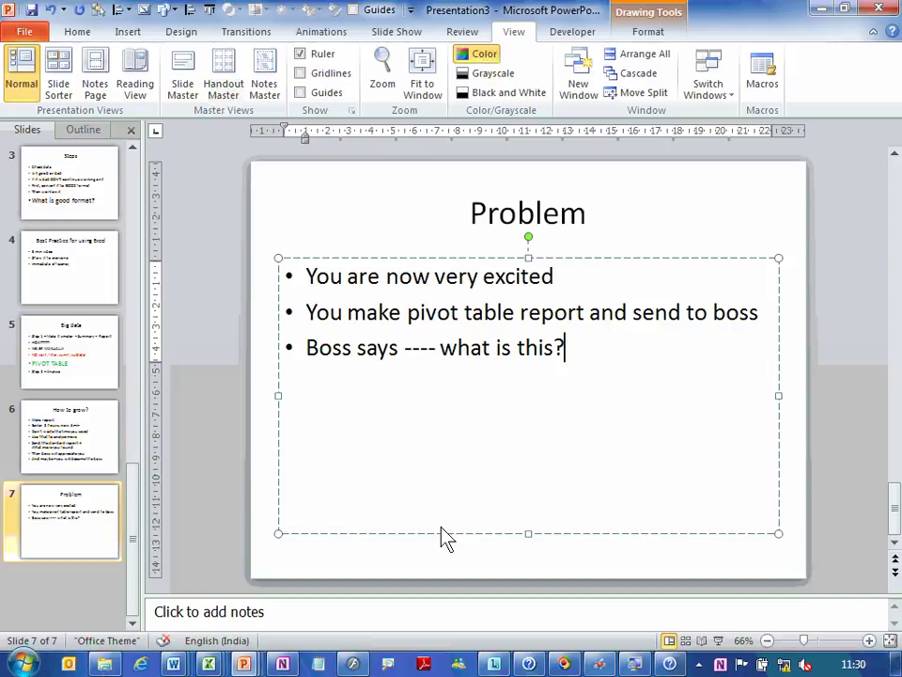
pyautogui.press('Return')
pyautogui.write('Just copy')
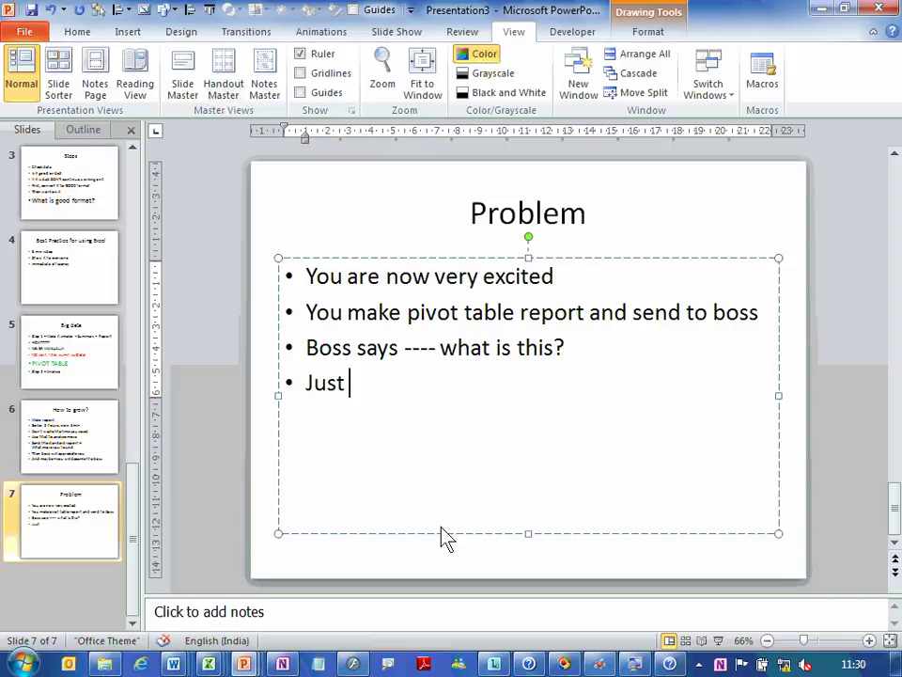
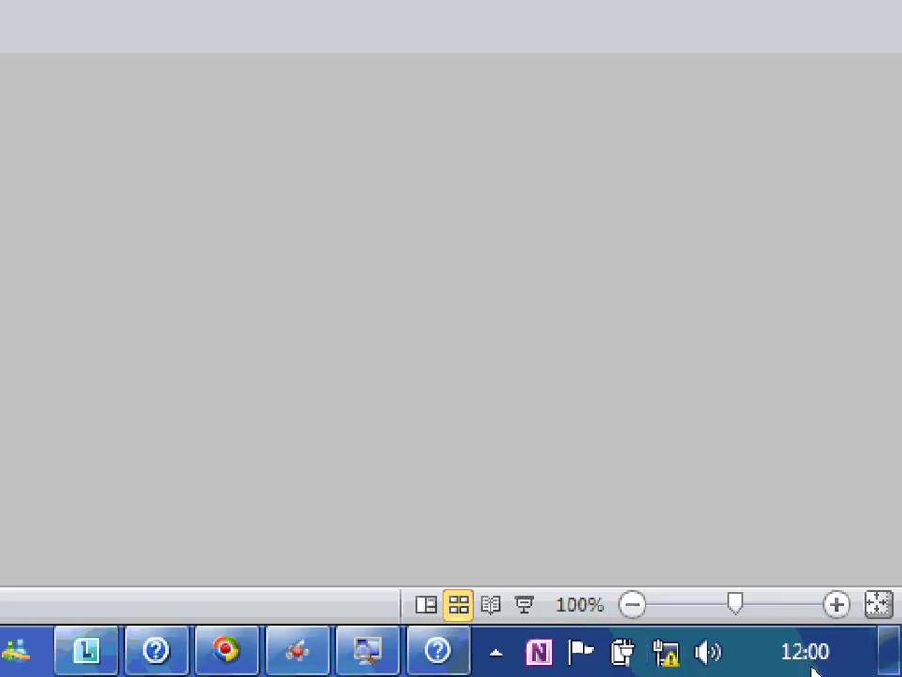
# Set the system speaker volume to maximum and close the volume control.
pyautogui.click(808, 662)
pyautogui.press('pagedown')
pyautogui.press('pageup')
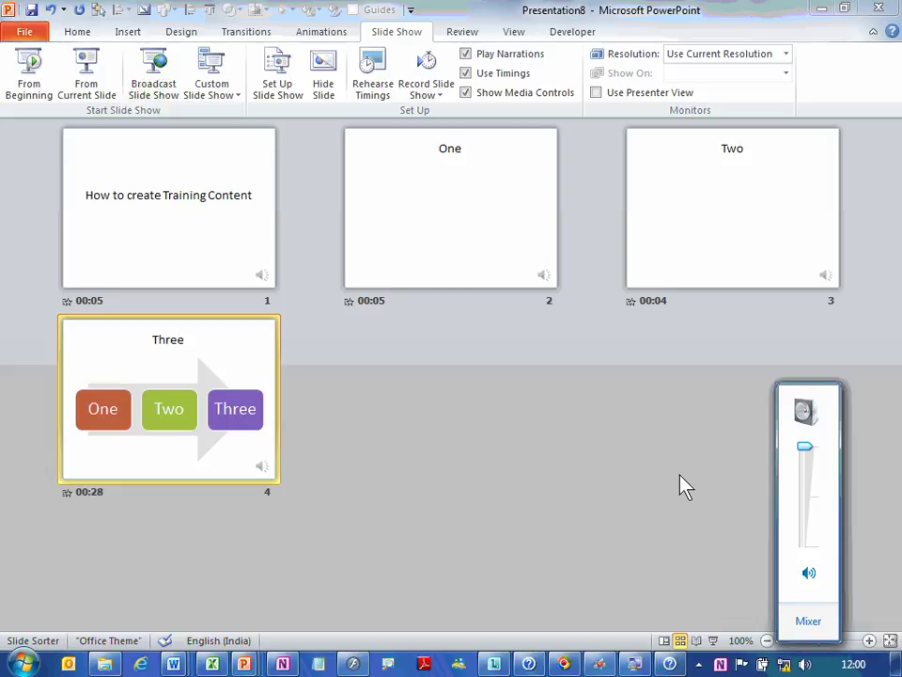
pyautogui.press('Escape')
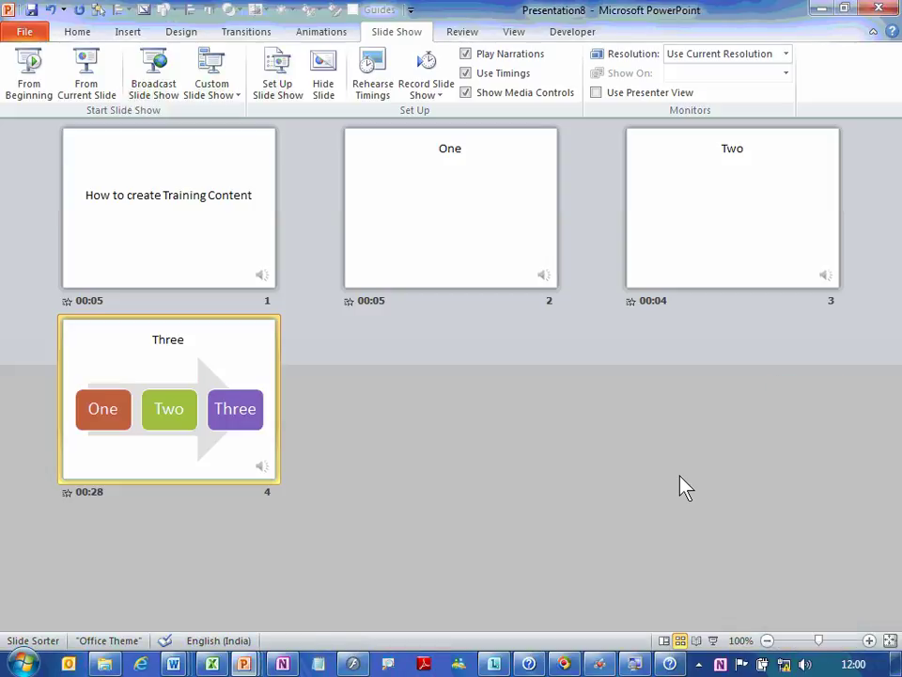
# Play the narrated slide show from the first slide through the One-Two-Three diagram on the last slide, and end it.
pyautogui.press('F5')
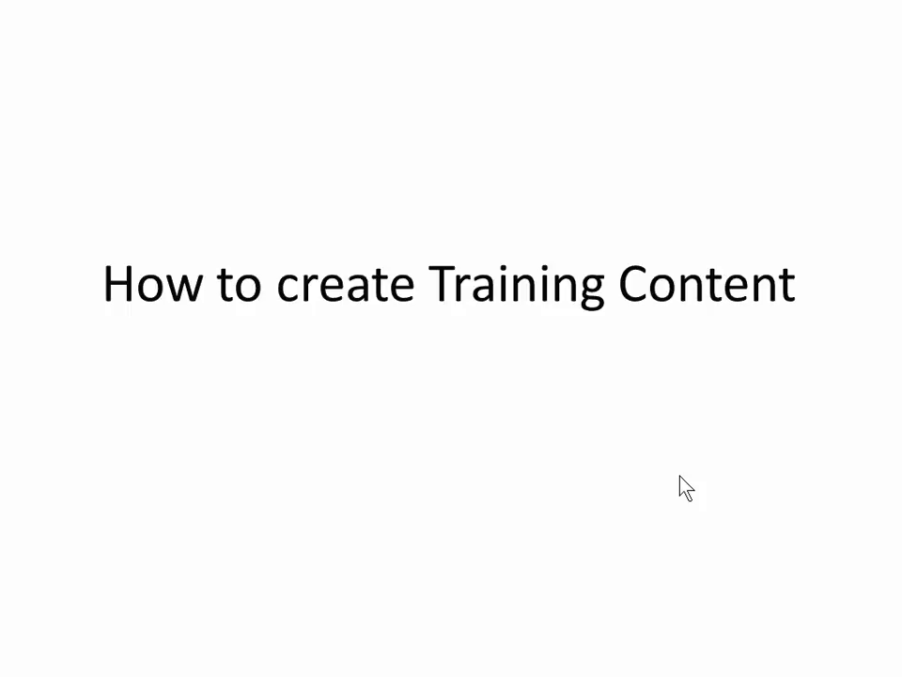
pyautogui.click(680, 477)
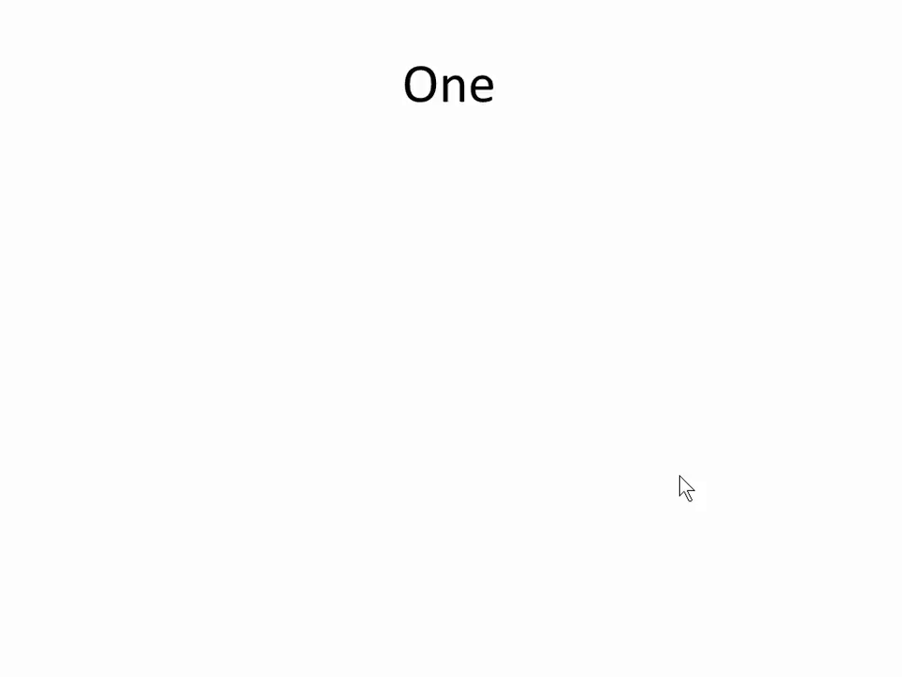
pyautogui.click(680, 477)
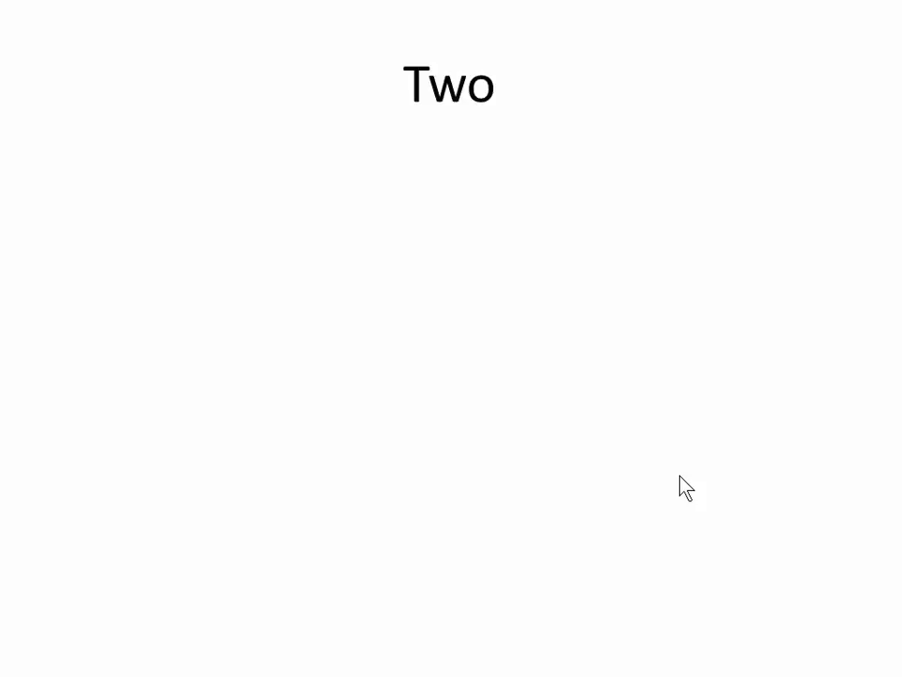
pyautogui.click(681, 477)
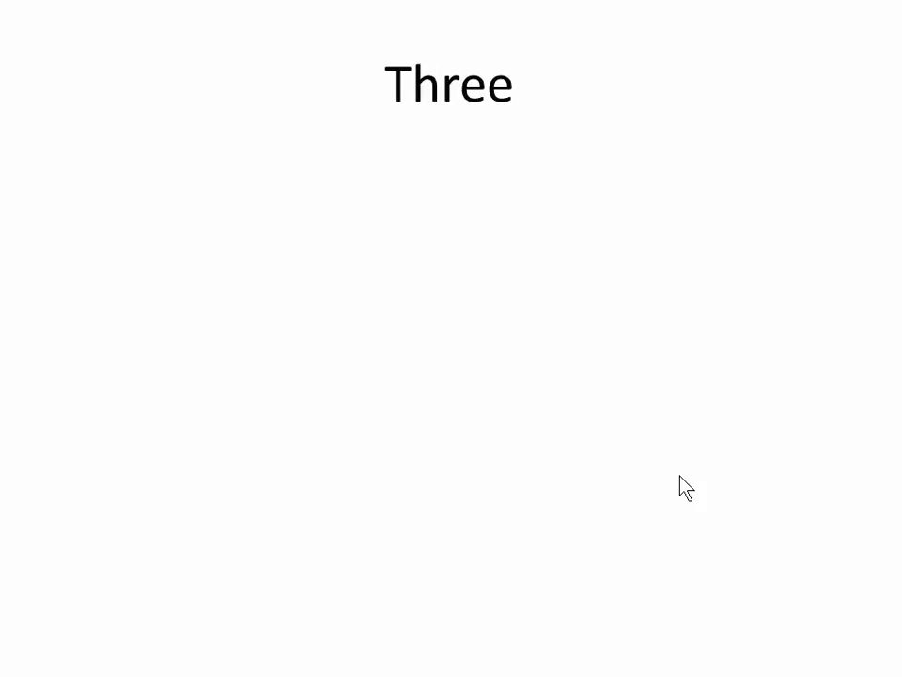
pyautogui.click(681, 477)
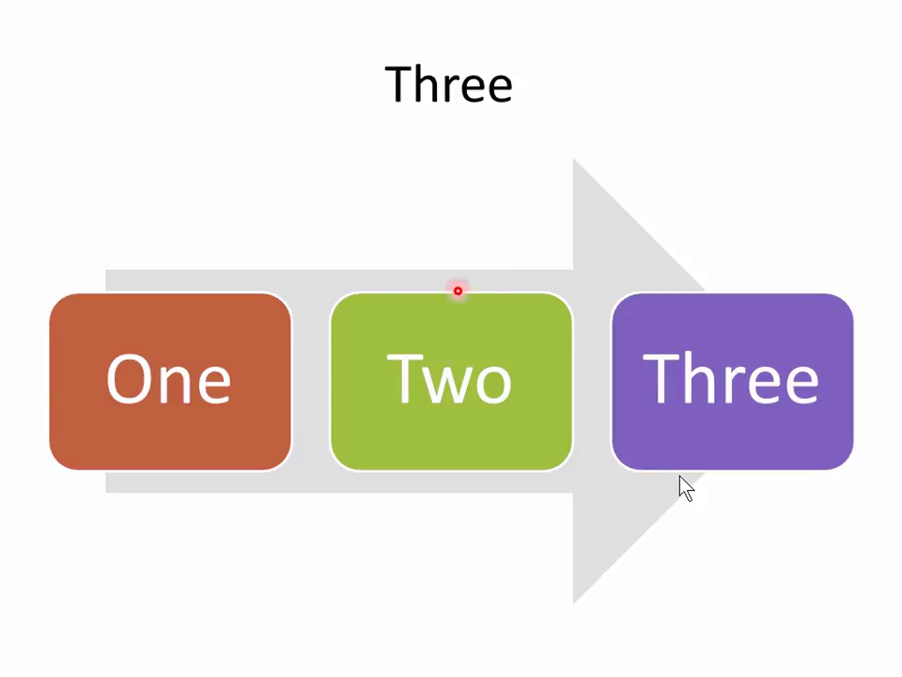
pyautogui.press('Escape')
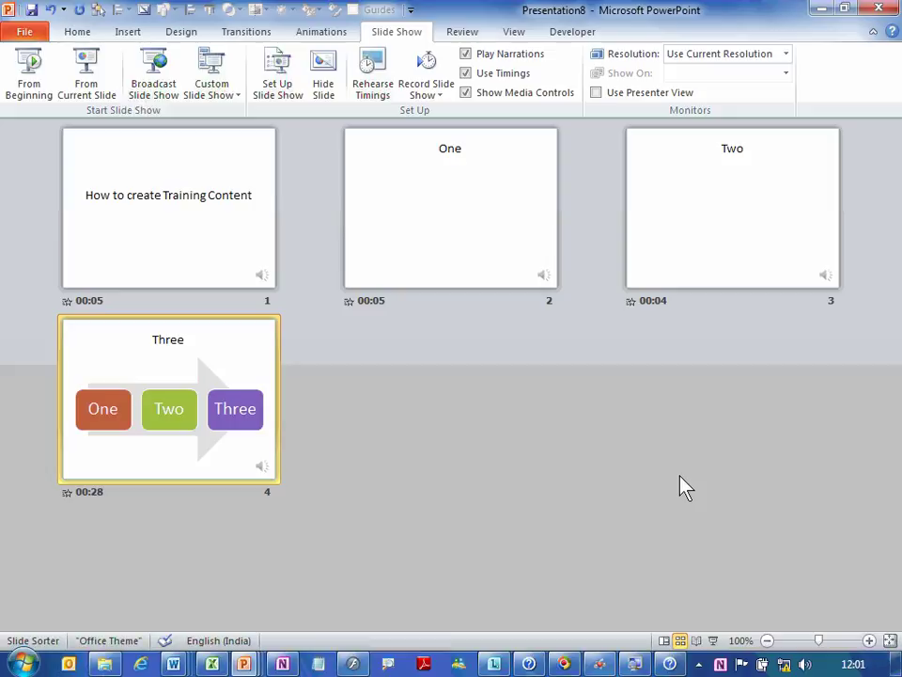
pyautogui.hotkey('alt', 'f')
pyautogui.press('a')
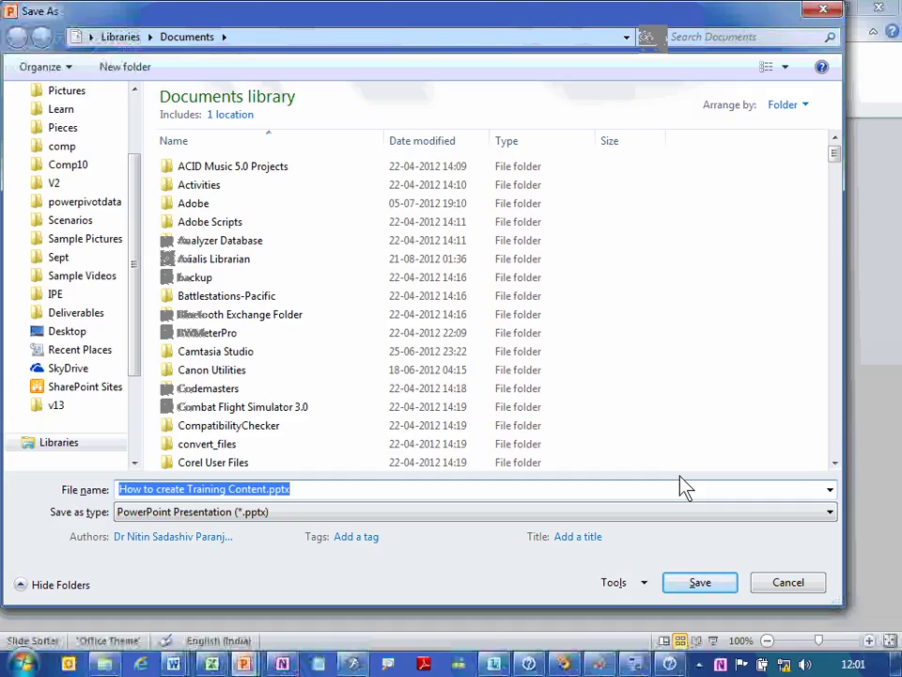
pyautogui.press('Return')
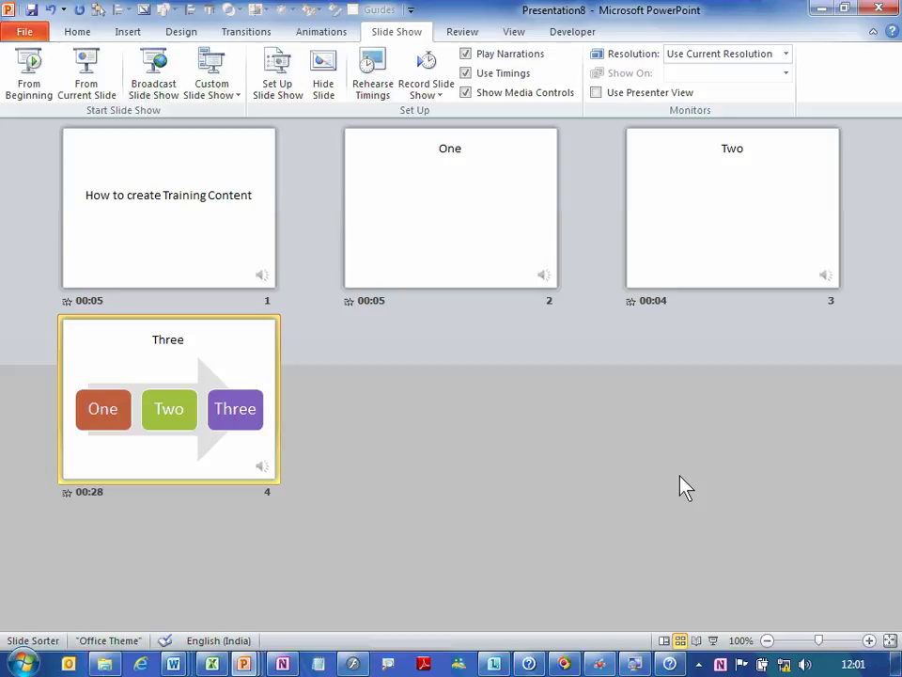
# Replace the first slide's title with "Problem: Everyone may not have PowerPoint".
pyautogui.doubleClick(166, 234)
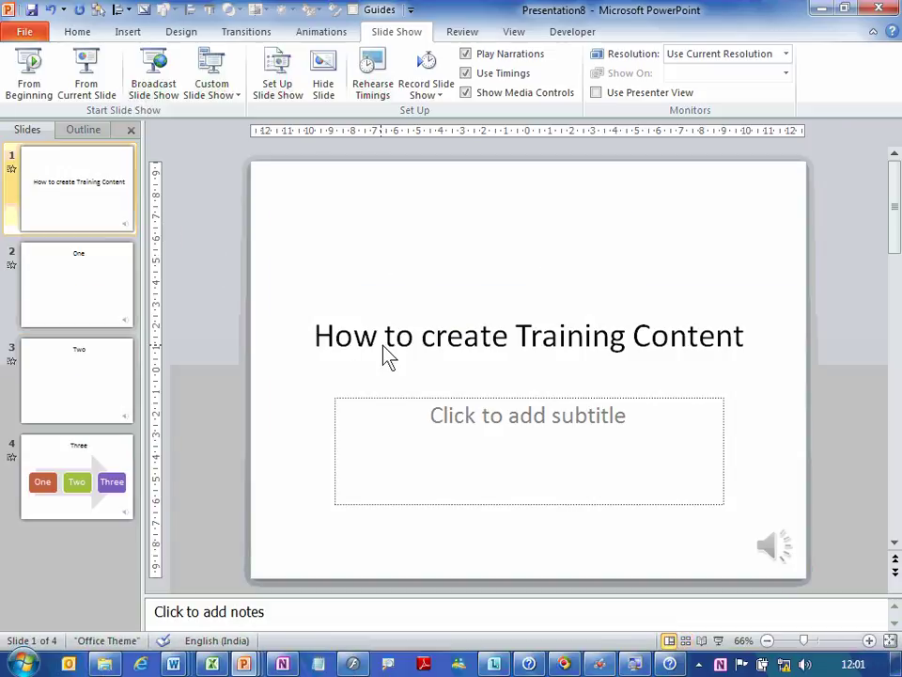
pyautogui.tripleClick(384, 347)
pyautogui.write('Problem/')
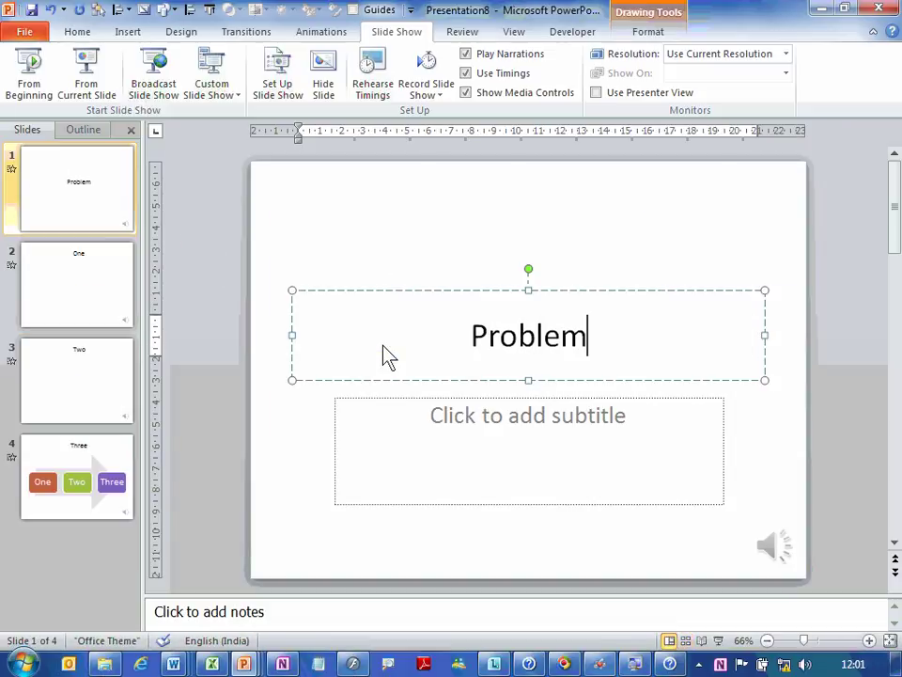
pyautogui.press('BackSpace')
pyautogui.press('BackSpace')
pyautogui.write(': Ever')
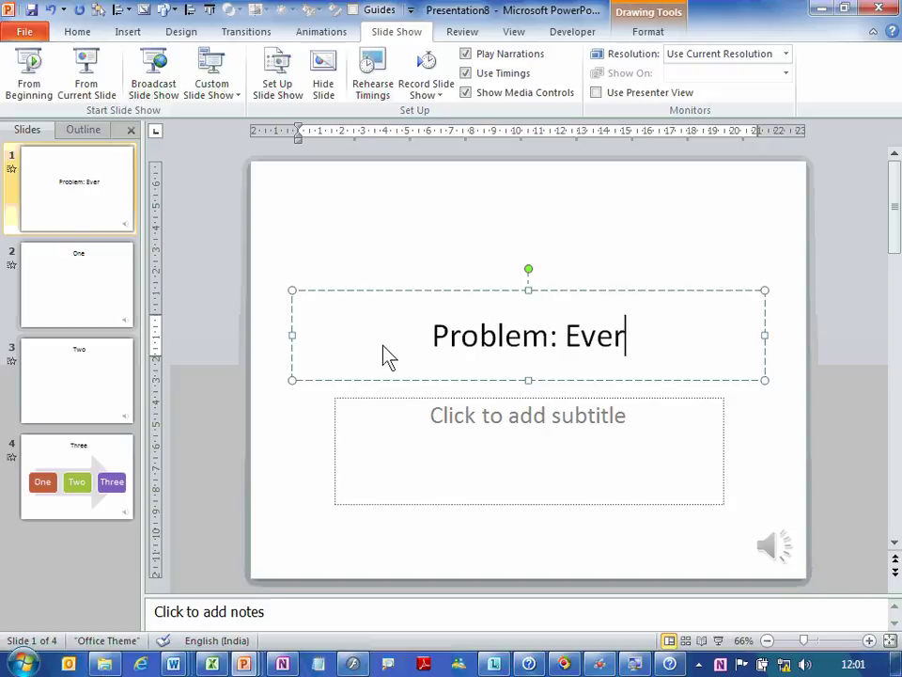
pyautogui.write('yone may not have ')
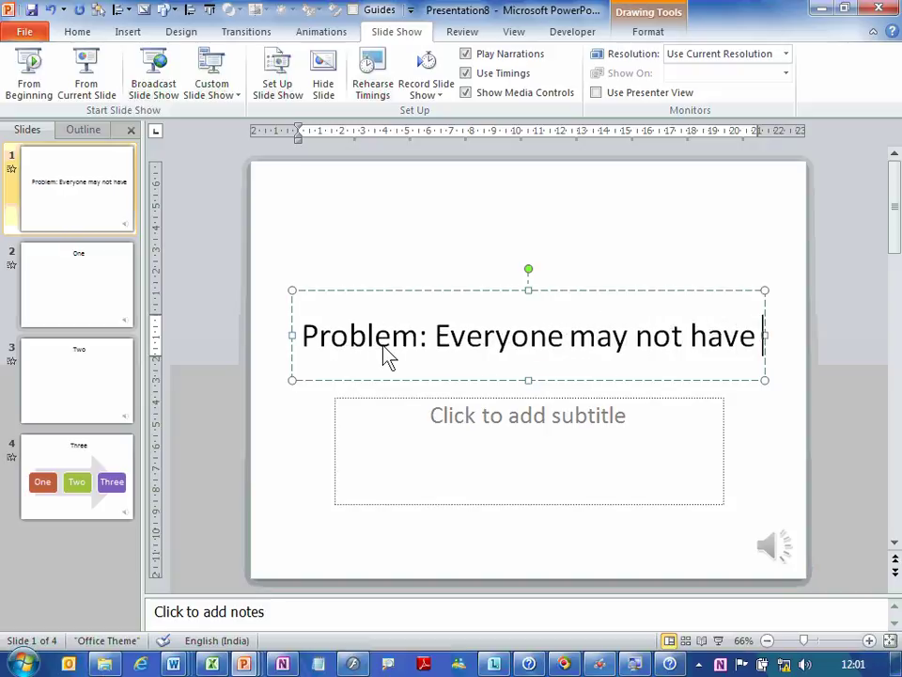
pyautogui.write('PowerPoint')
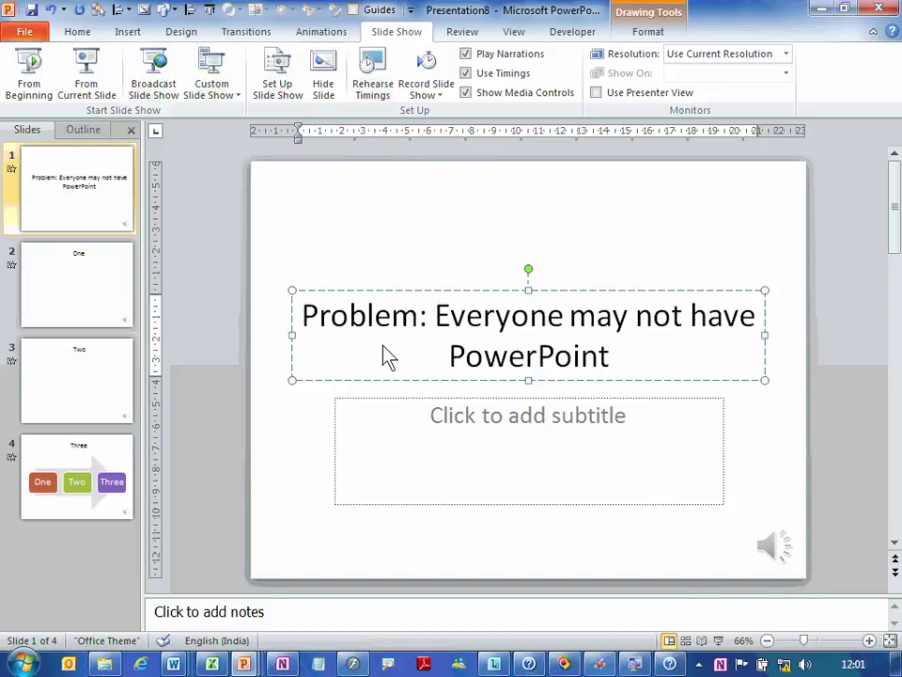
# Open the video creation settings for the presentation and set the video quality to Portable Devices.
pyautogui.hotkey('alt', 'f')
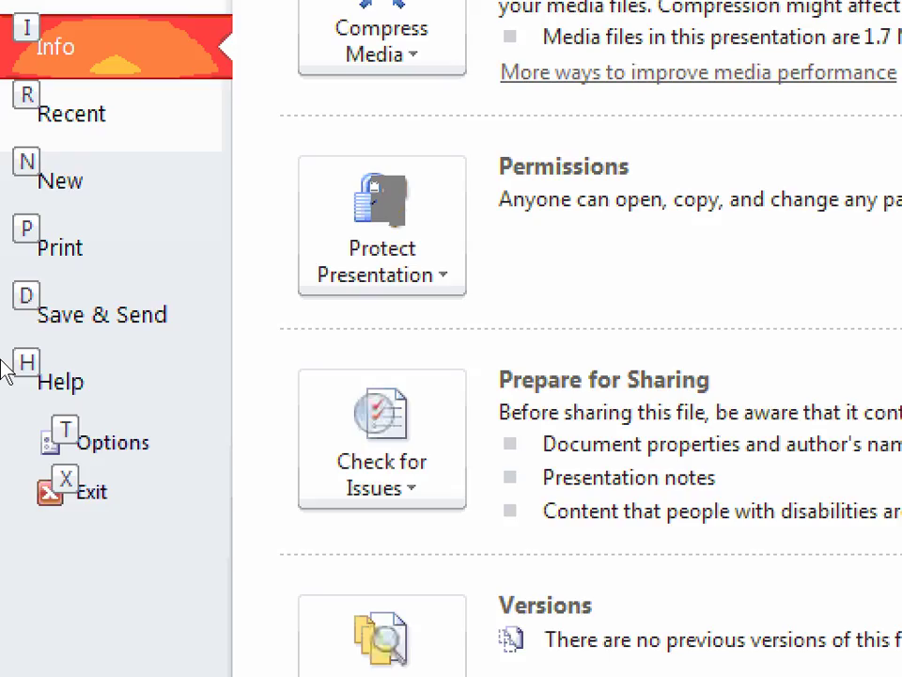
pyautogui.click(64, 303)
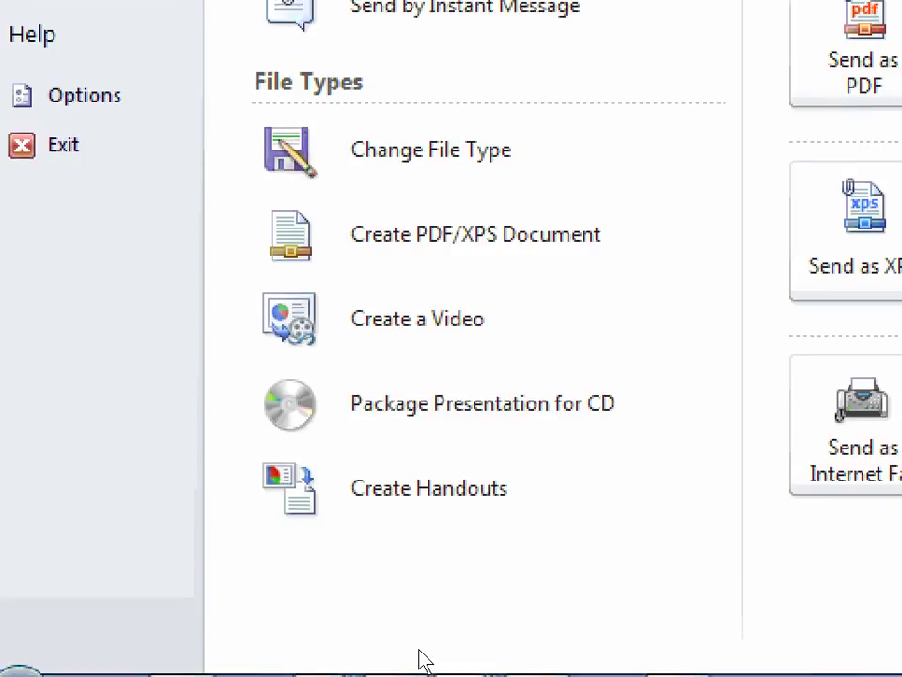
pyautogui.click(417, 319)
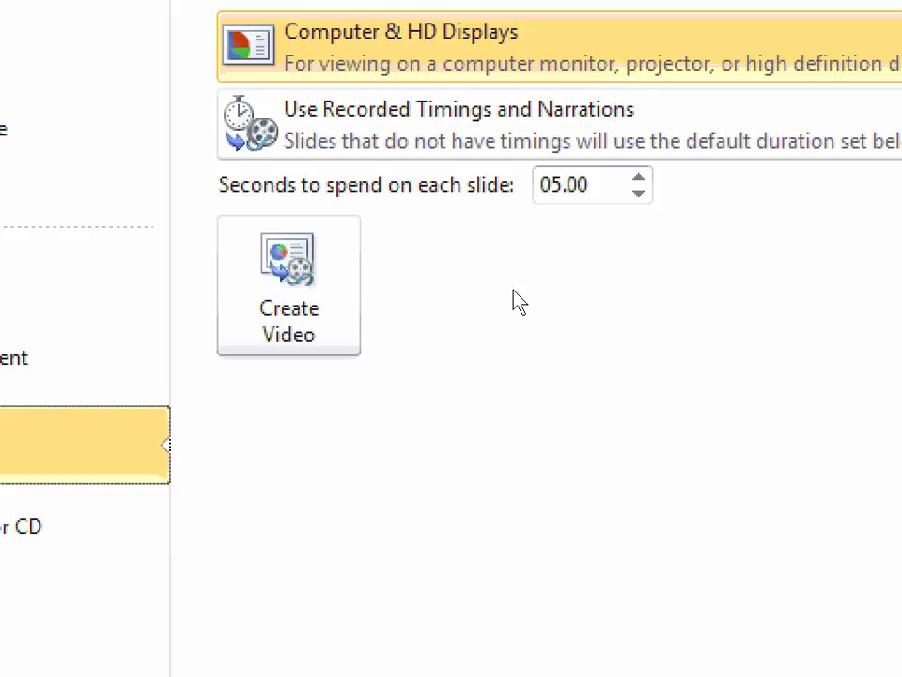
pyautogui.click(513, 47)
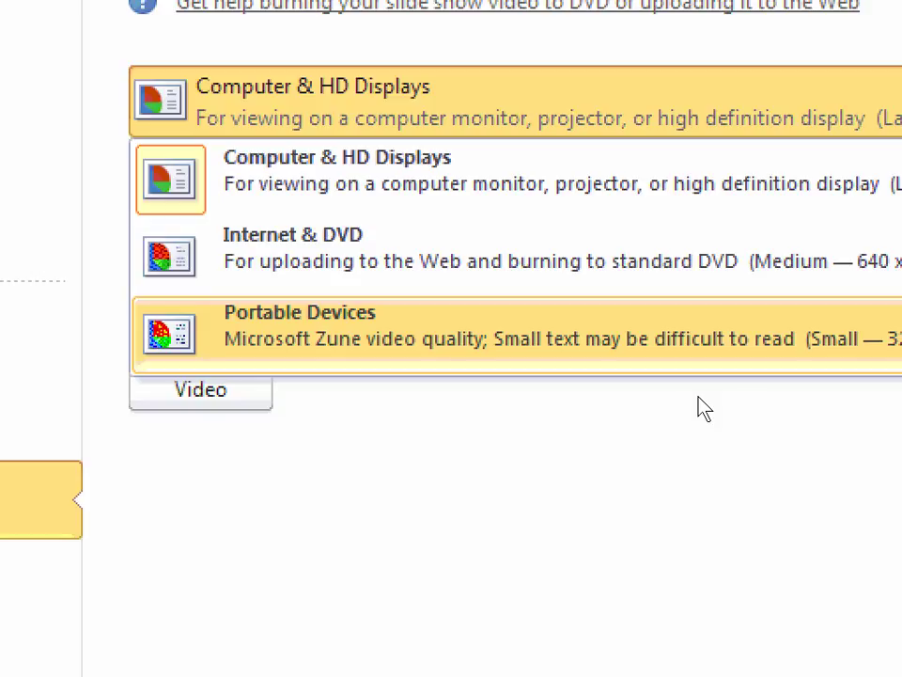
pyautogui.press('Return')
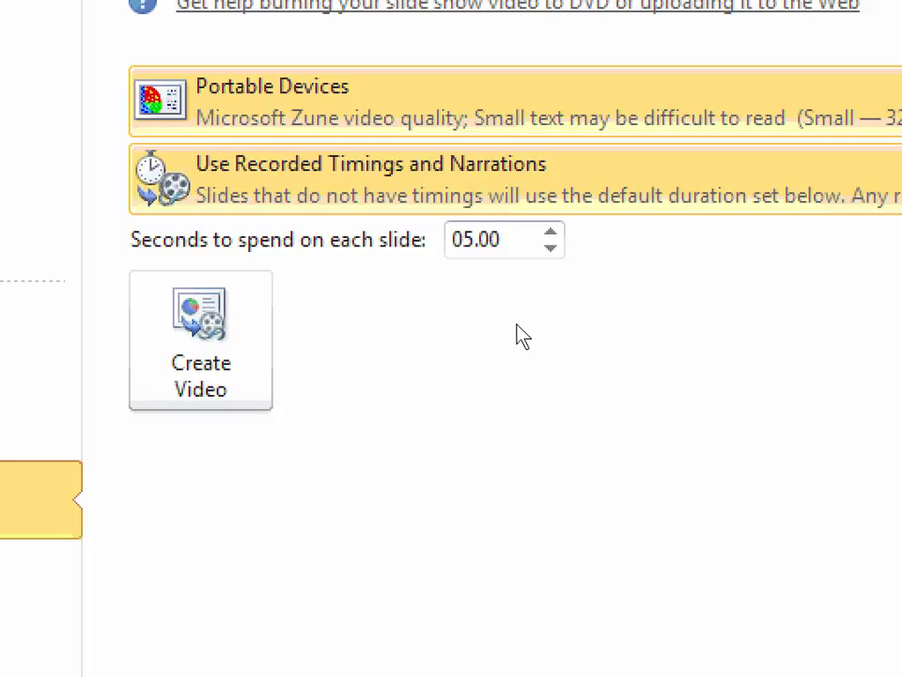
# Create the video from the presentation and save it as the Windows Media Video file \temp\hanoivideo.
pyautogui.click(201, 341)
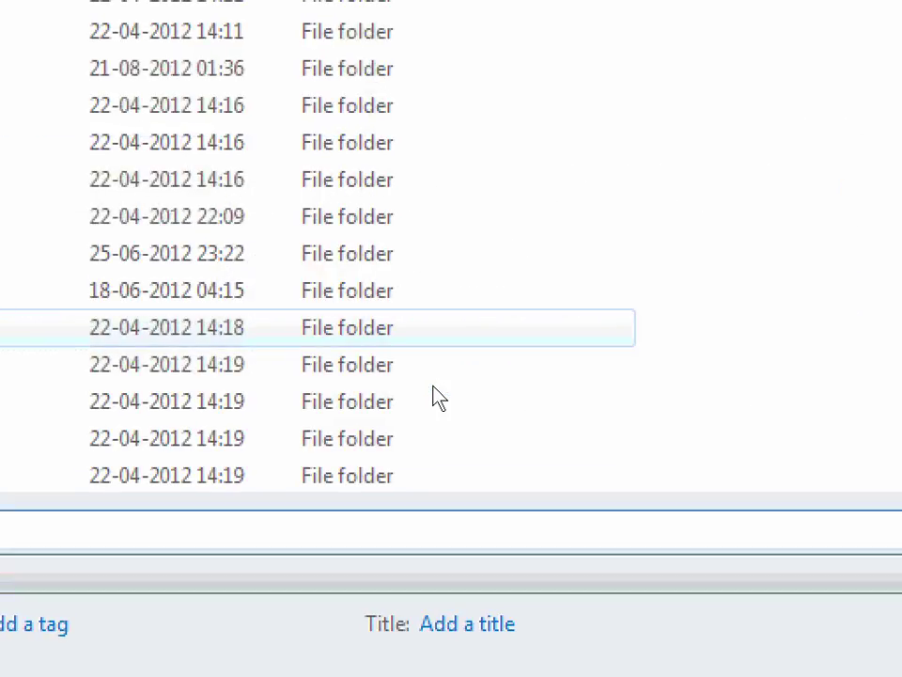
pyautogui.write('emp')
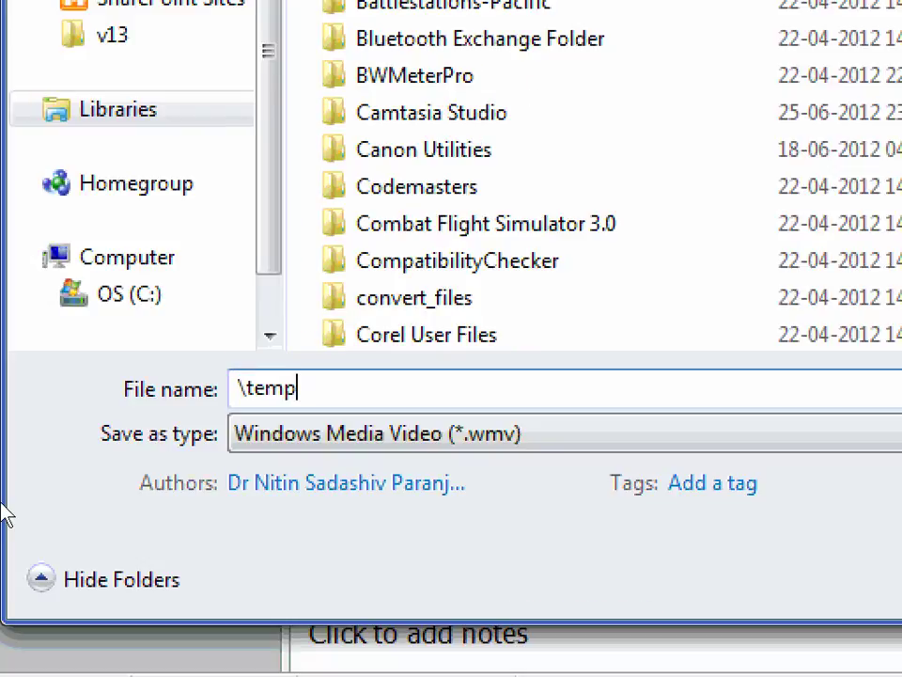
pyautogui.write('\\han')
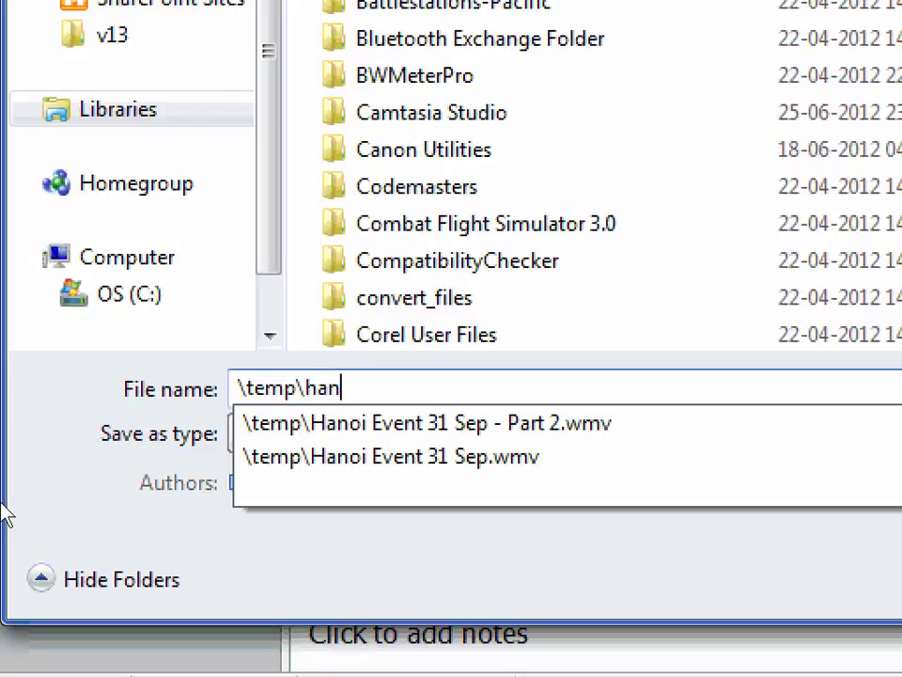
pyautogui.write('oi2')
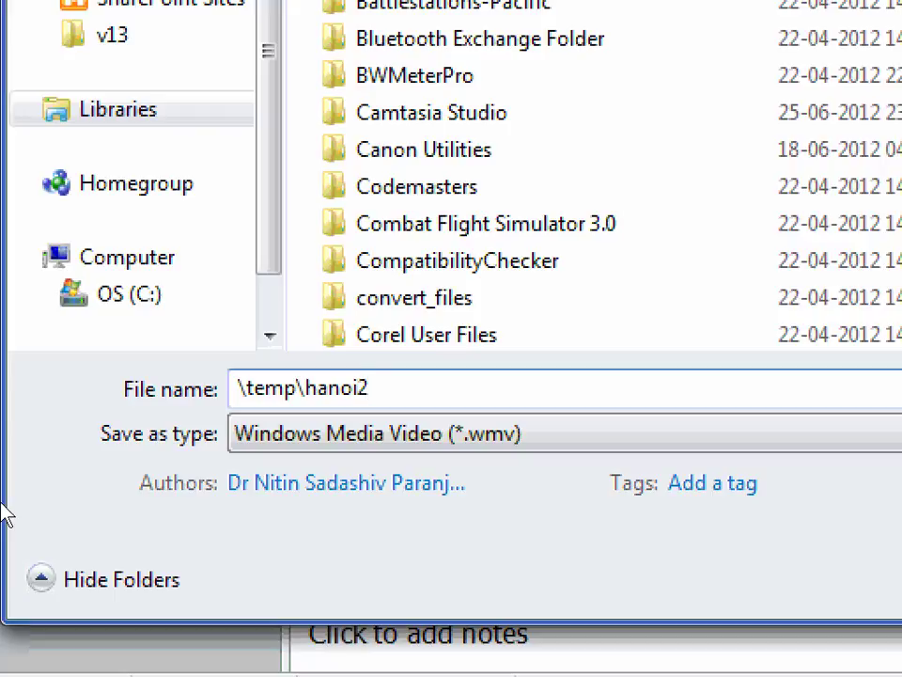
pyautogui.press('BackSpace')
pyautogui.write('video')
pyautogui.press('Return')
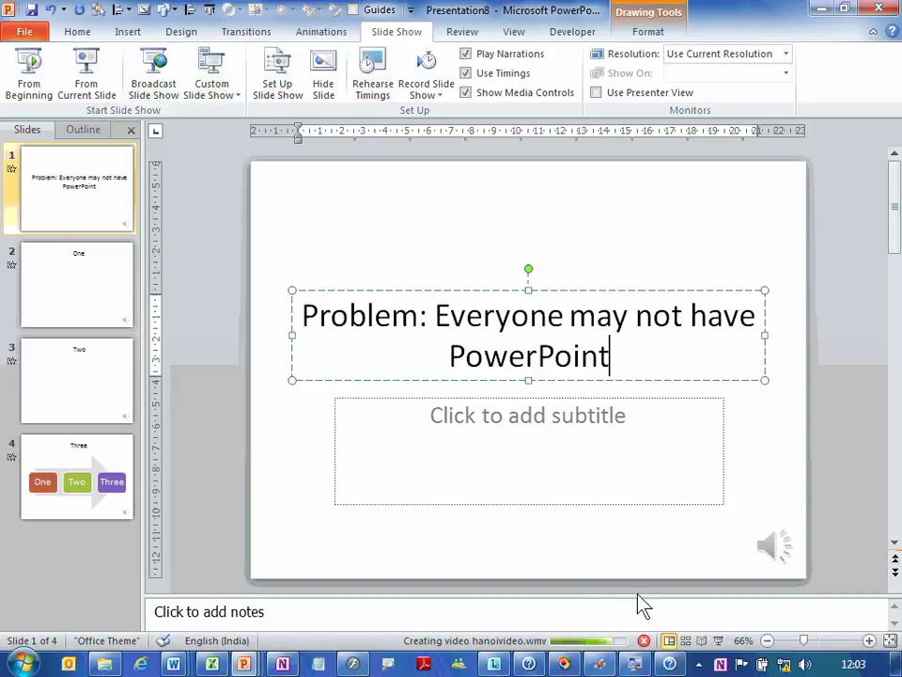
# Switch to Windows Explorer and open the \temp folder.
pyautogui.click(105, 665)
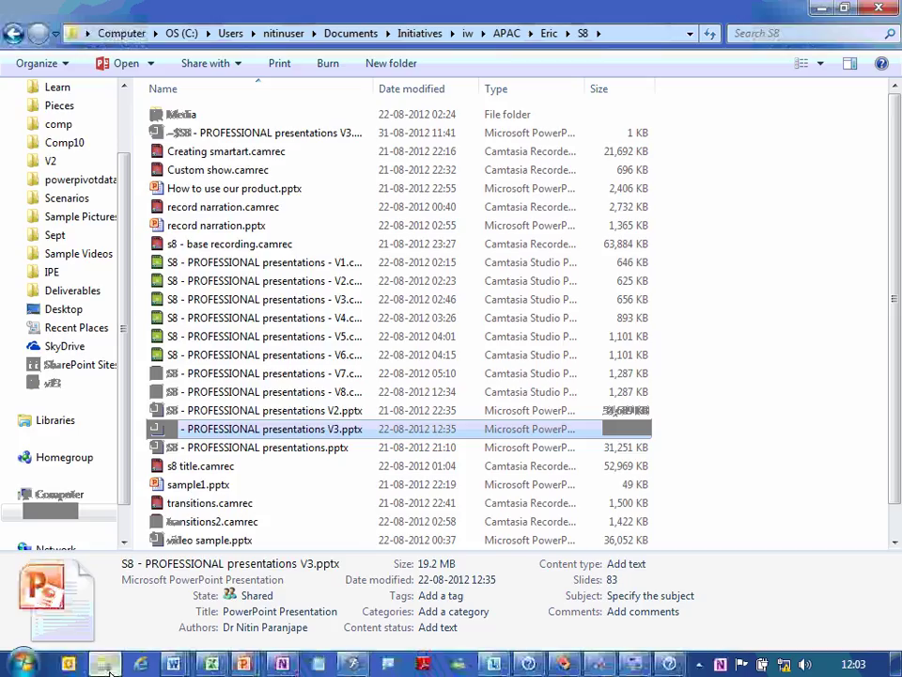
pyautogui.hotkey('alt', 'd')
pyautogui.write('\\temp')
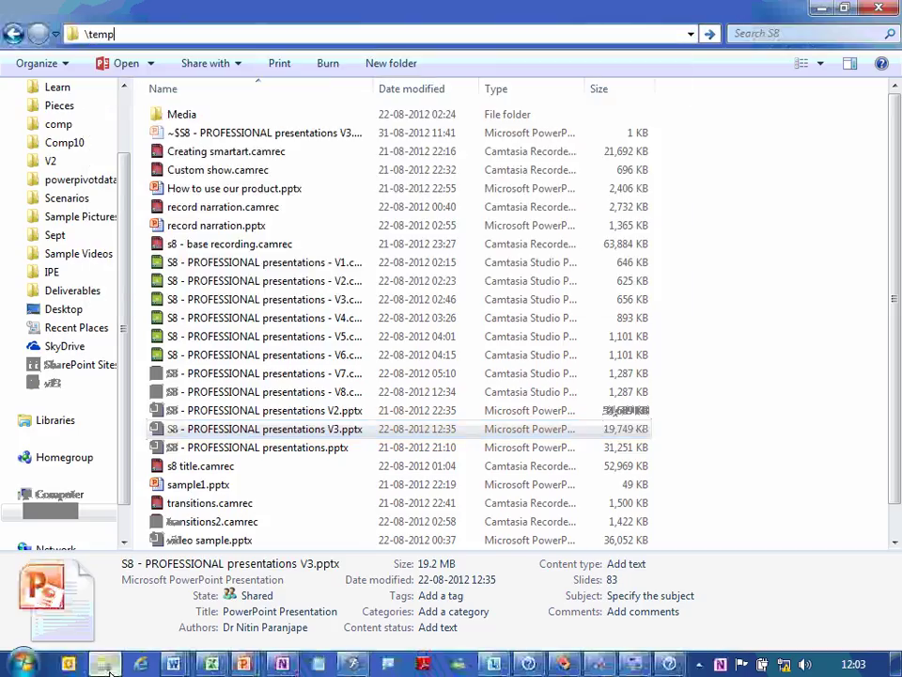
pyautogui.press('Return')
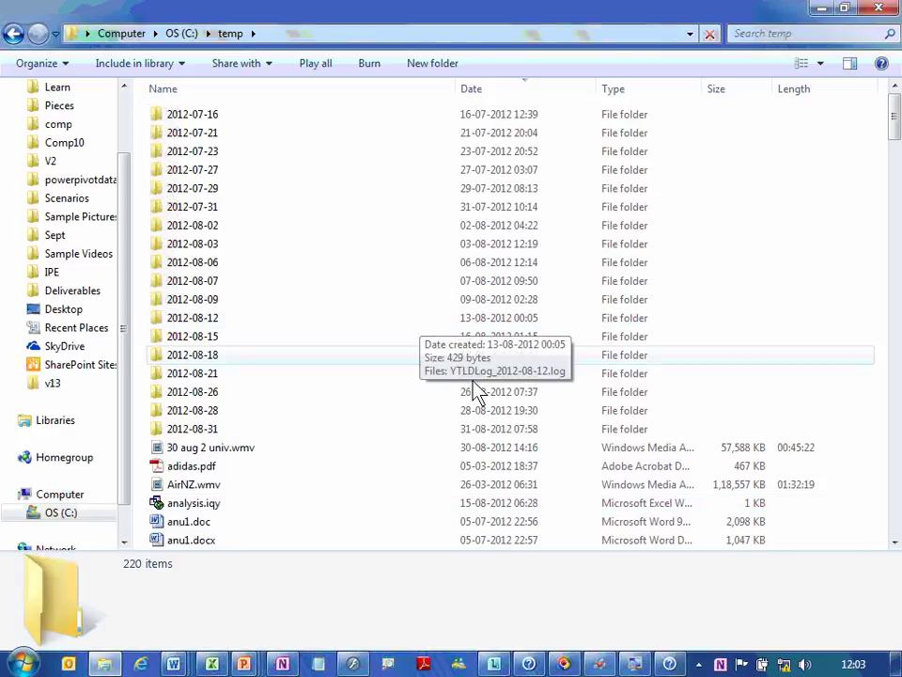
# Find hanoivideo.wmv in the temp folder, check its file size in its properties, and close the properties.
pyautogui.hotkey('alt', 'Tab')
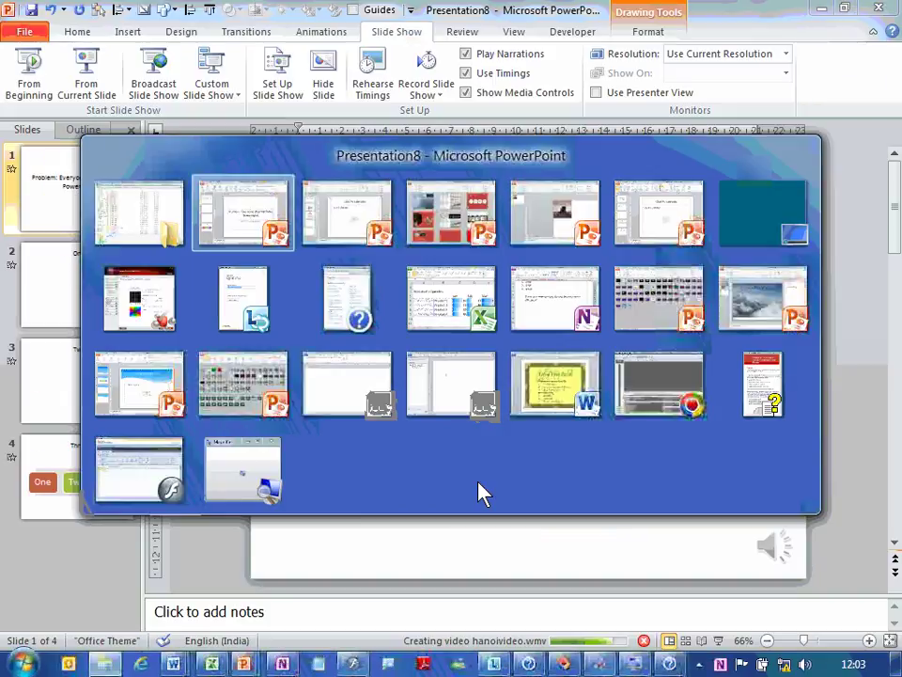
pyautogui.press('Escape')
pyautogui.press('pagedown')
pyautogui.press('pagedown')
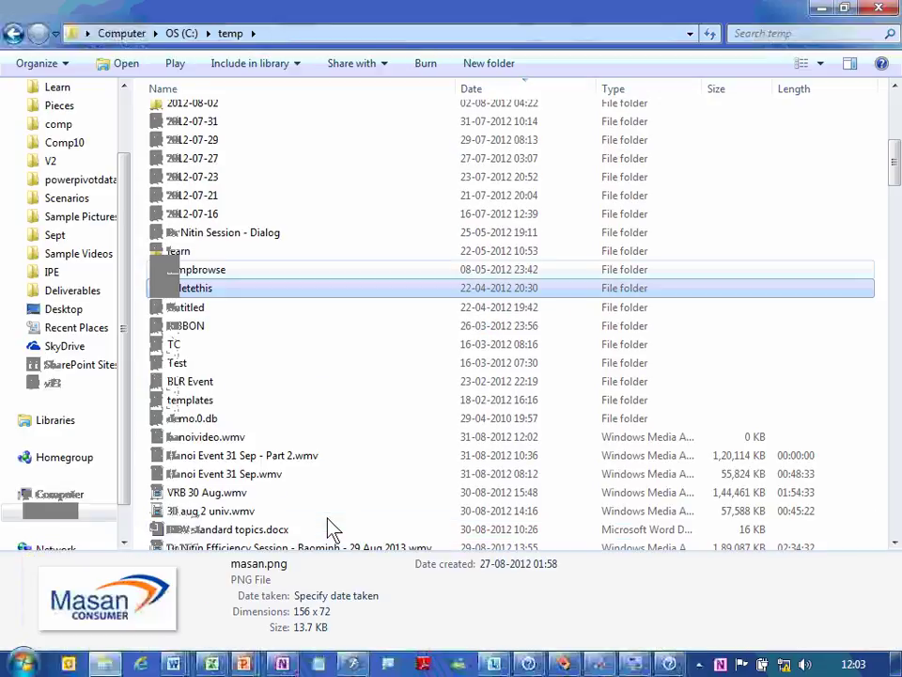
pyautogui.scroll(-3, 331, 528)
pyautogui.click(187, 266)
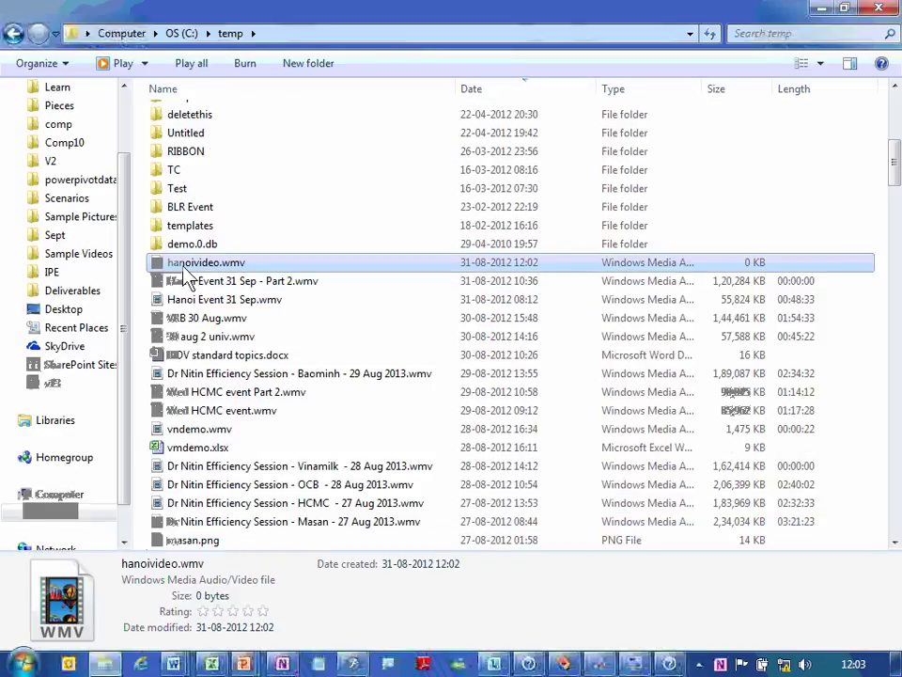
pyautogui.press('super')
pyautogui.press('Escape')
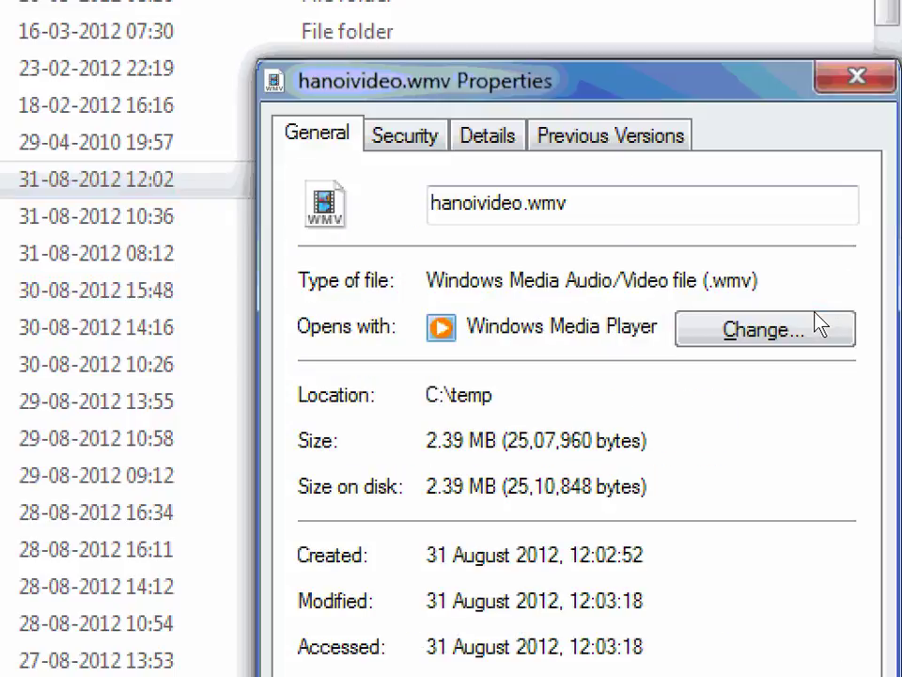
pyautogui.press('Escape')
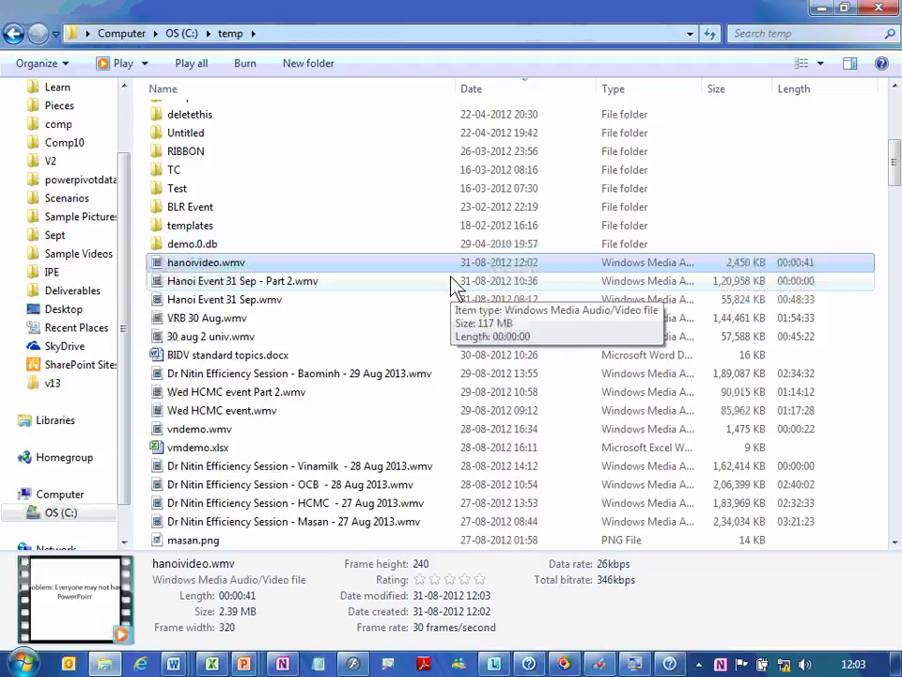
# Play hanoivideo.wmv through to the One-Two-Three diagram to check the exported slides, and close the player.
pyautogui.doubleClick(414, 265)
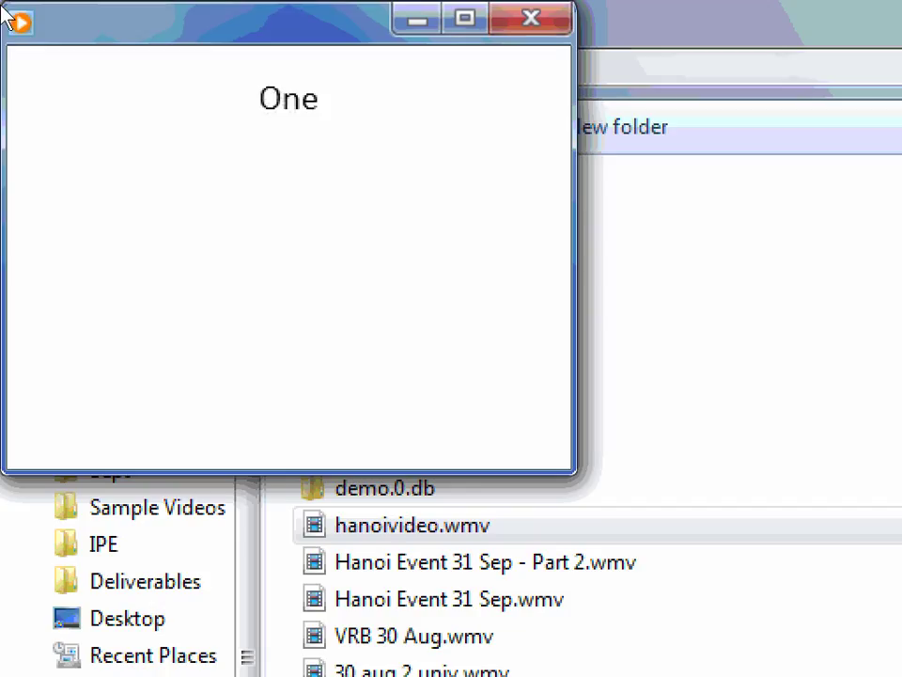
pyautogui.moveTo(116, 209)
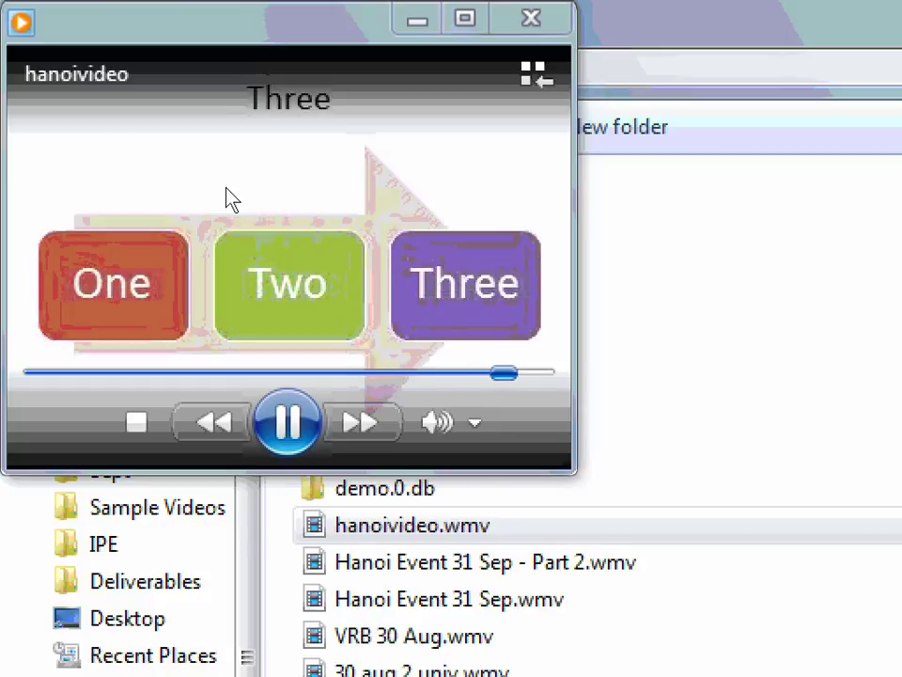
pyautogui.hotkey('alt', 'F4')
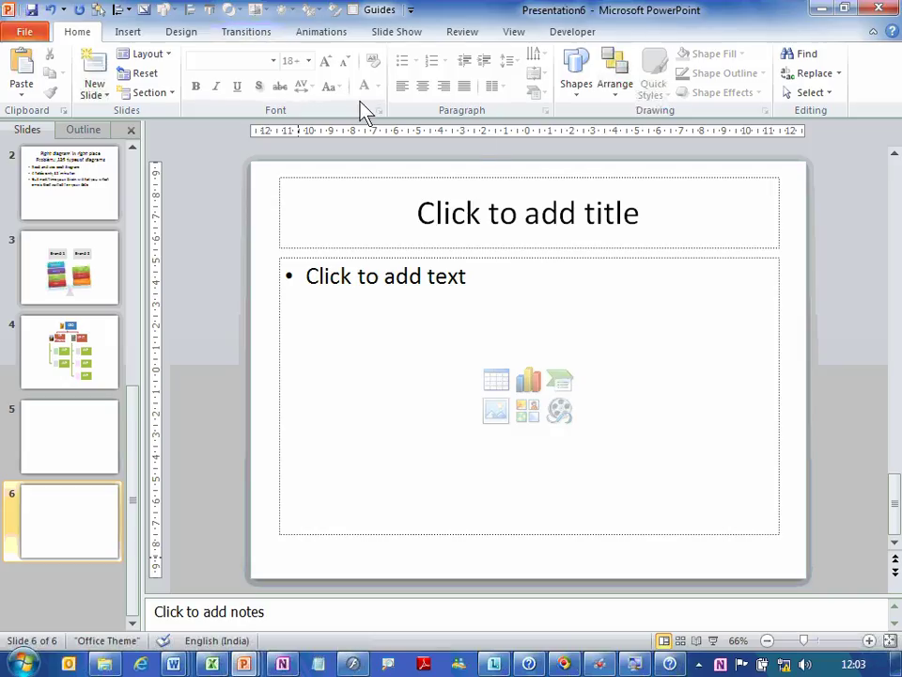
# In Presentation6, title the blank slide 6 "???" and enter "Think" as its first bullet.
pyautogui.click(488, 215)
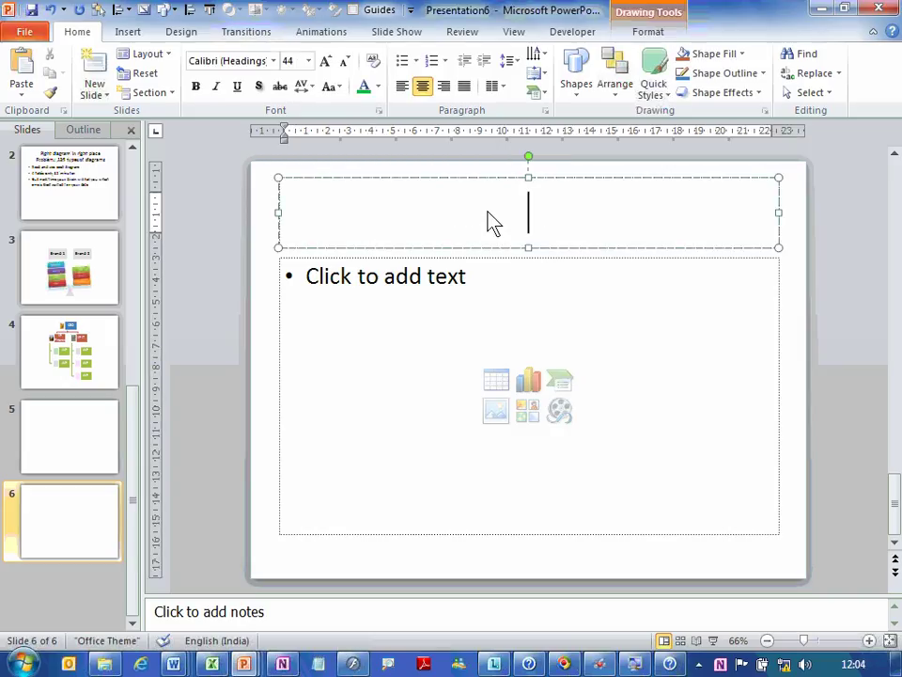
pyautogui.write('???')
pyautogui.hotkey('ctrl', 'Return')
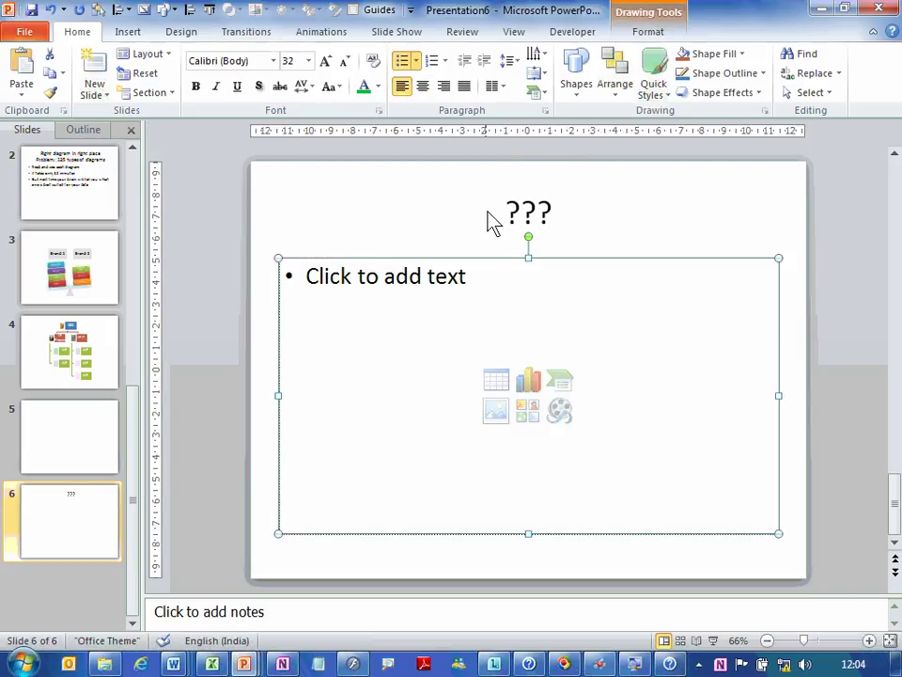
pyautogui.write('THnk')
pyautogui.press('BackSpace')
pyautogui.press('BackSpace')
pyautogui.write('ink')
pyautogui.press('Return')
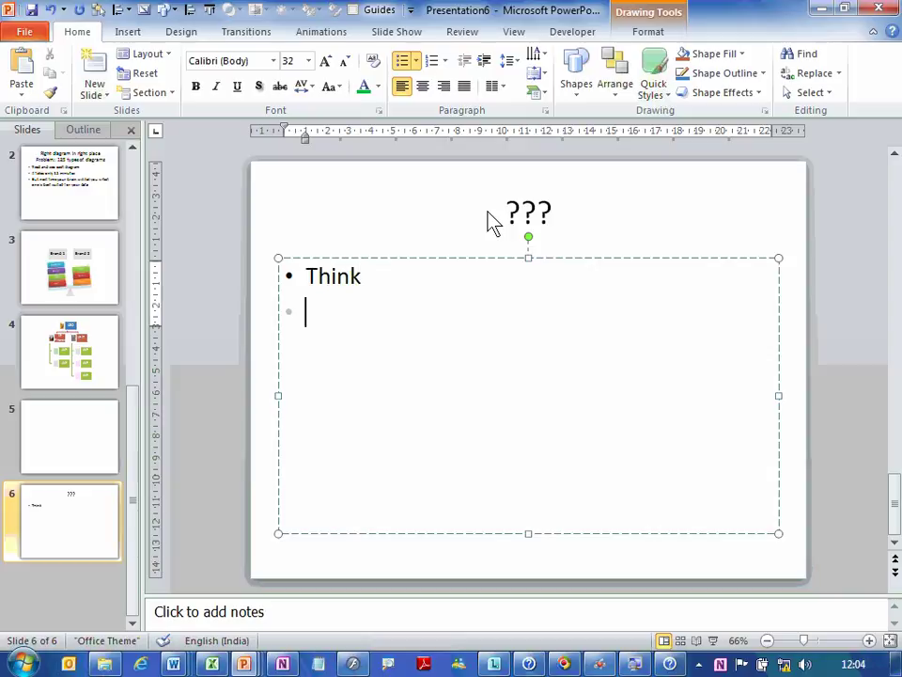